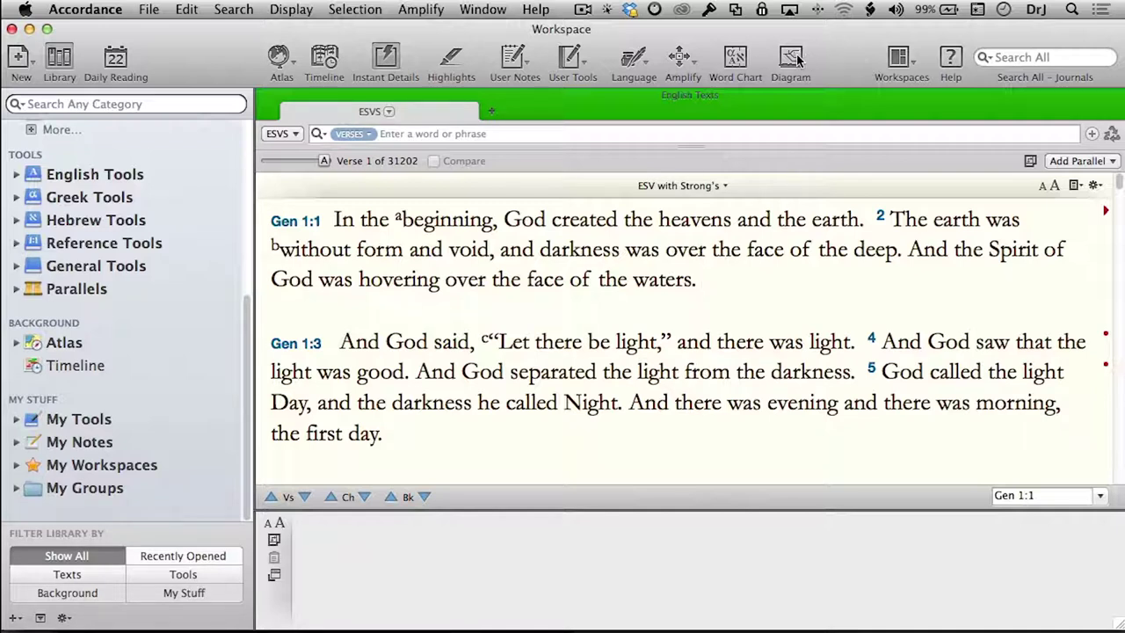
pyautogui.click(674, 55)
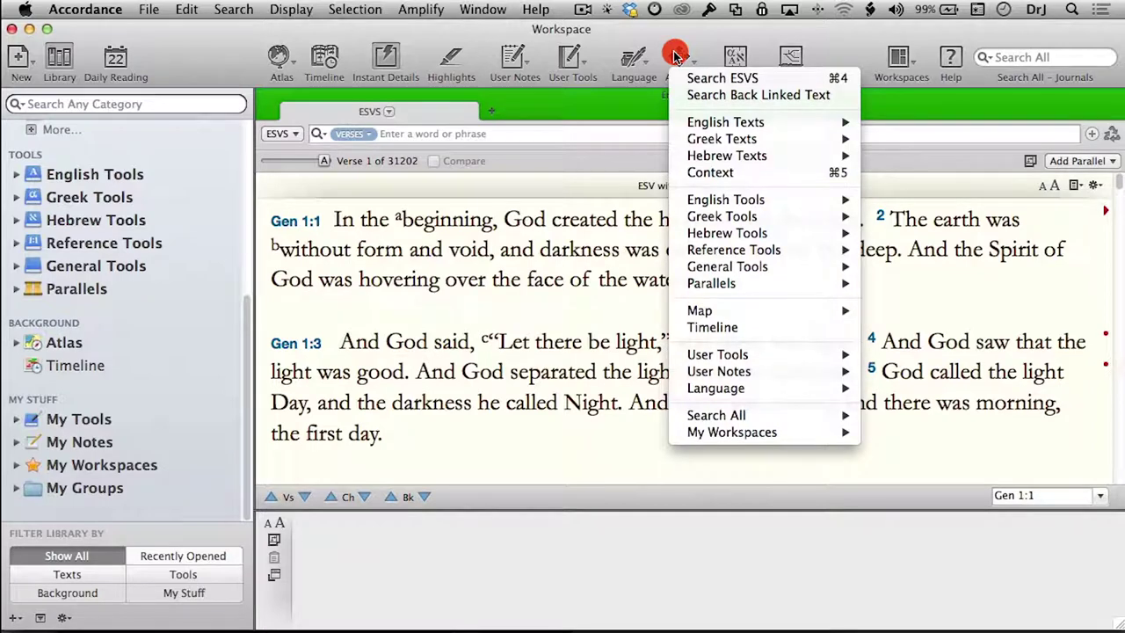
pyautogui.click(626, 53)
pyautogui.click(638, 59)
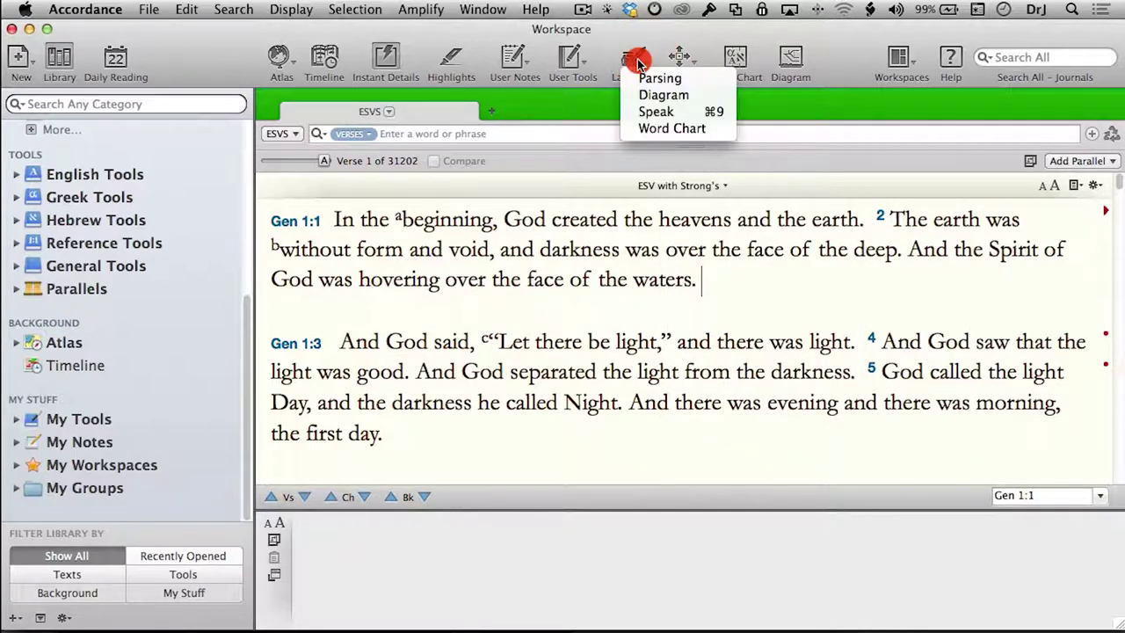
pyautogui.click(587, 43)
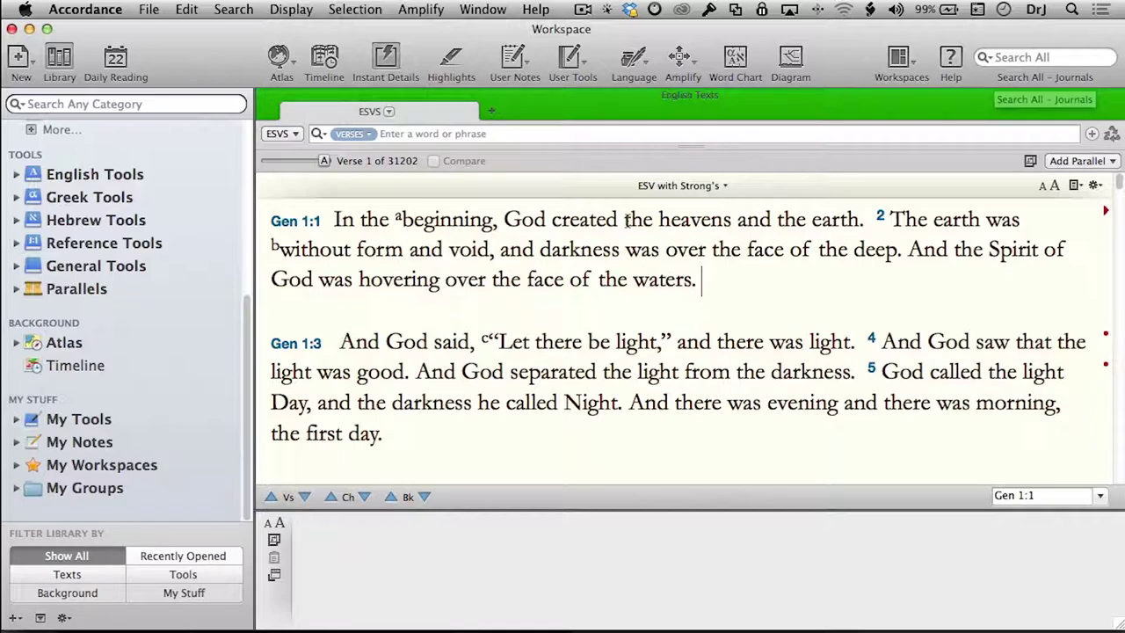
# Select "beginning" in Genesis 1:1, toggle Instant Details off and on, and highlight the word in Turqoise.
pyautogui.doubleClick(448, 222)
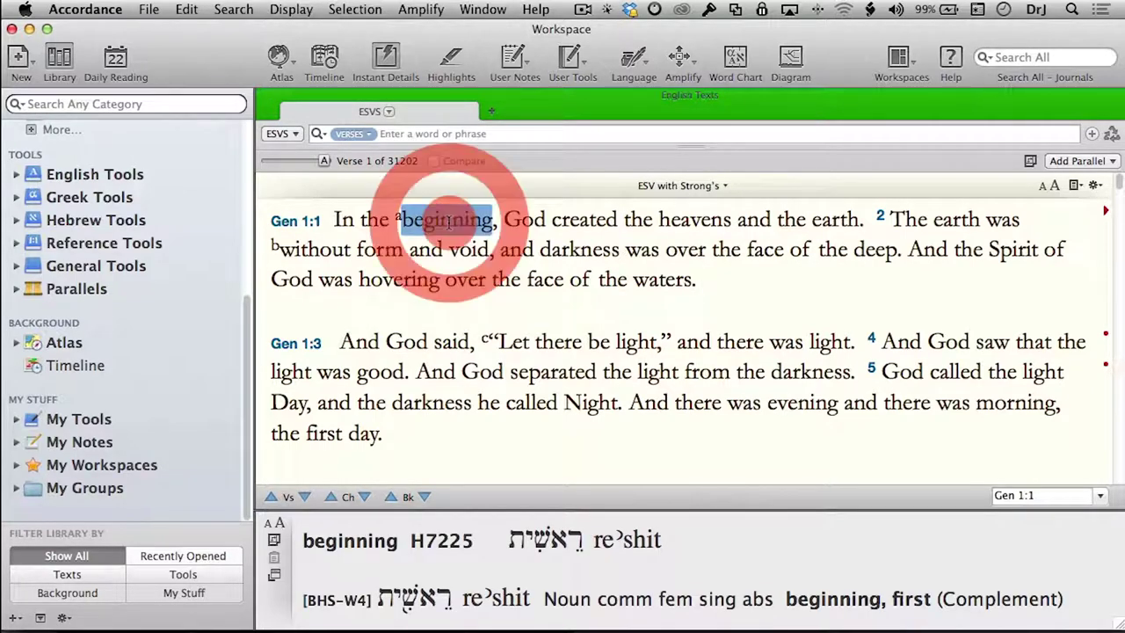
pyautogui.click(390, 63)
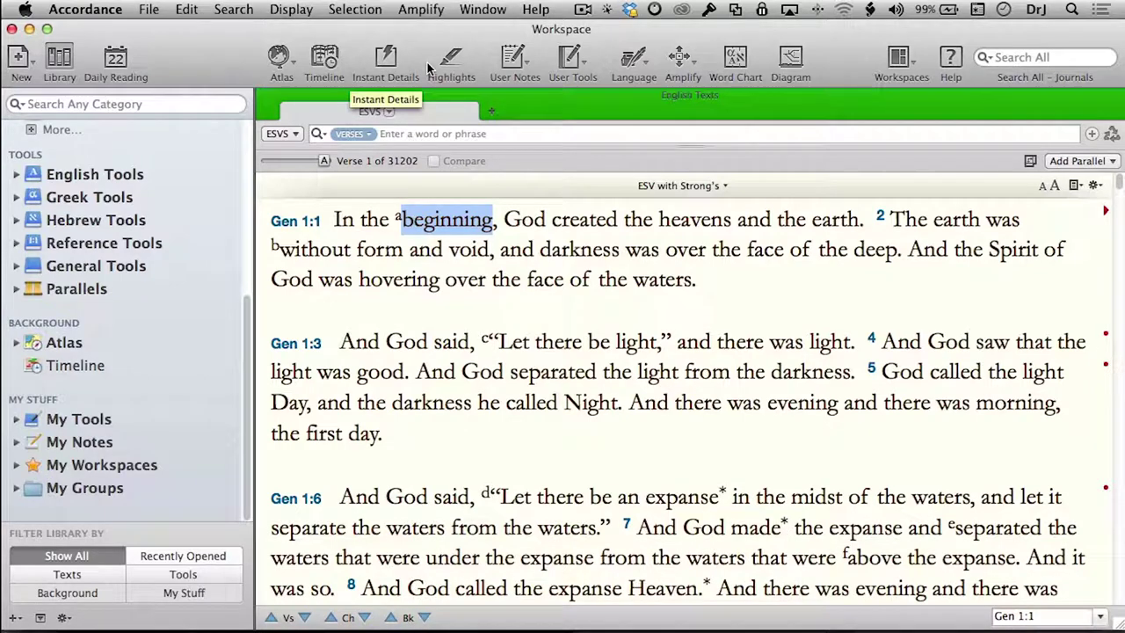
pyautogui.click(386, 62)
pyautogui.click(452, 63)
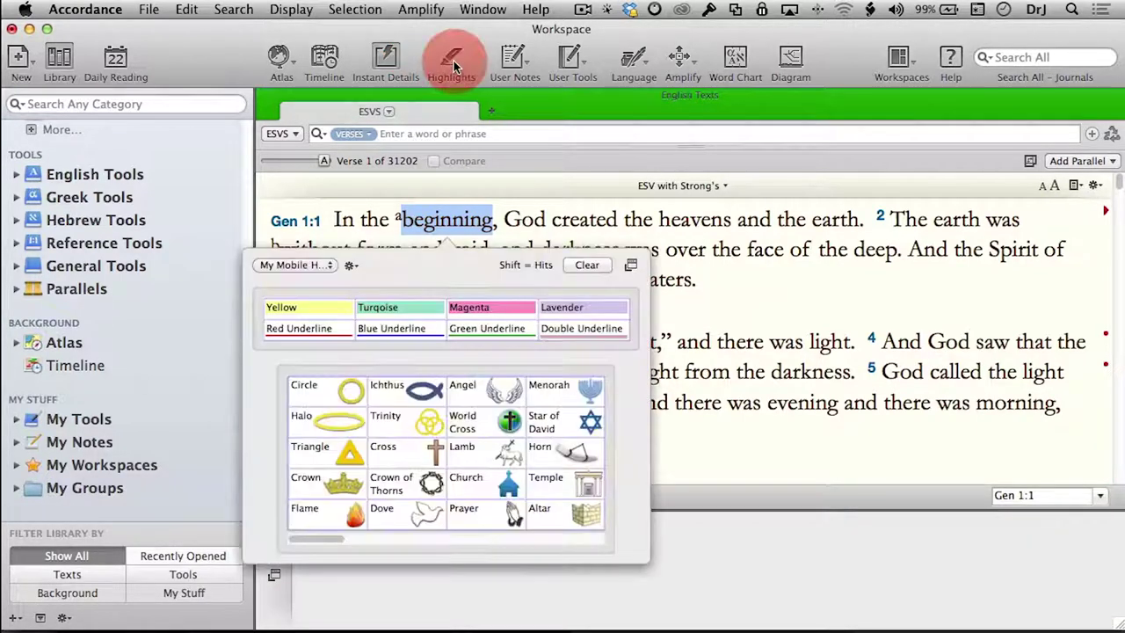
pyautogui.click(399, 305)
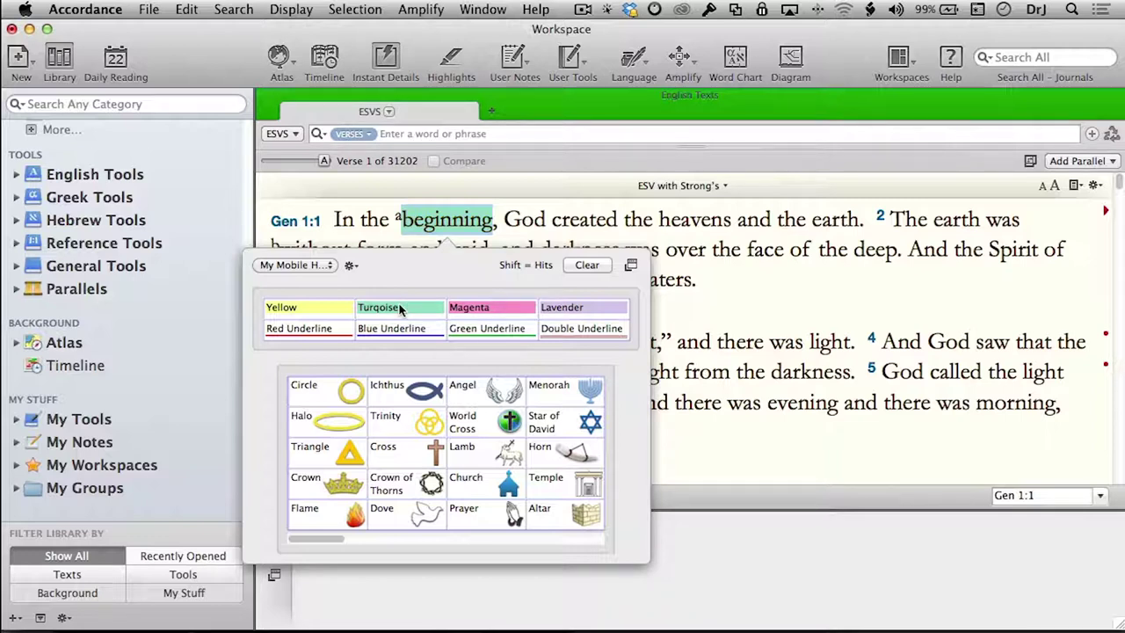
# Add the Happy symbol to the highlighted word "beginning" in Genesis 1:1 and dismiss the highlight palette.
pyautogui.click(332, 538)
pyautogui.moveTo(332, 538); pyautogui.dragTo(428, 525)
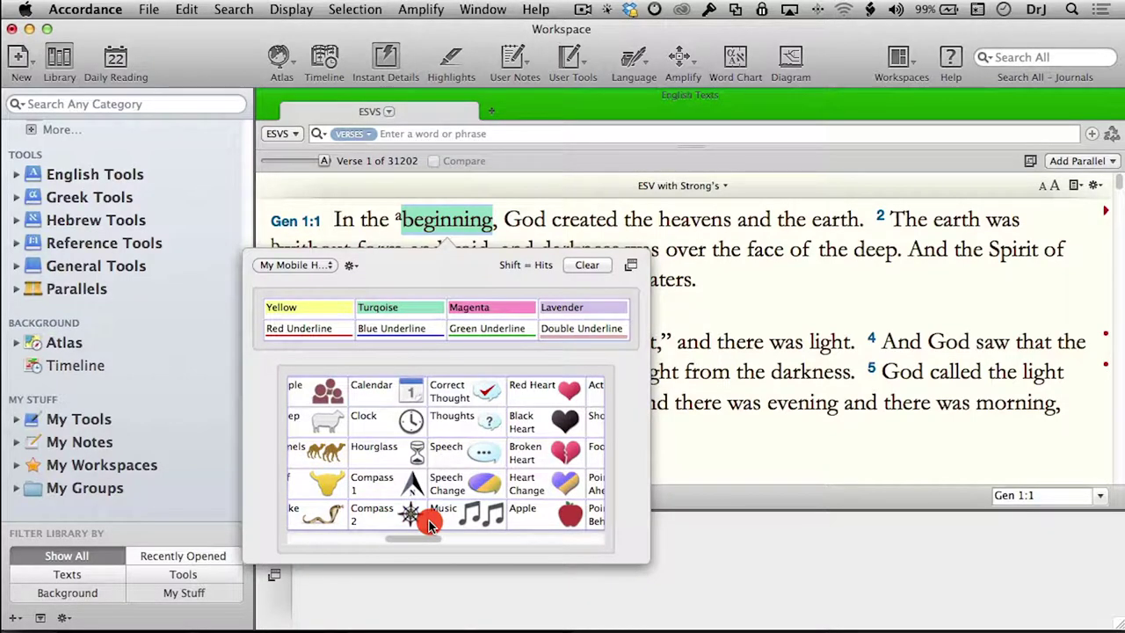
pyautogui.moveTo(429, 524)
pyautogui.mouseDown()
pyautogui.moveTo(474, 522)
pyautogui.moveTo(466, 516)
pyautogui.moveTo(464, 545)
pyautogui.moveTo(495, 541)
pyautogui.mouseUp()
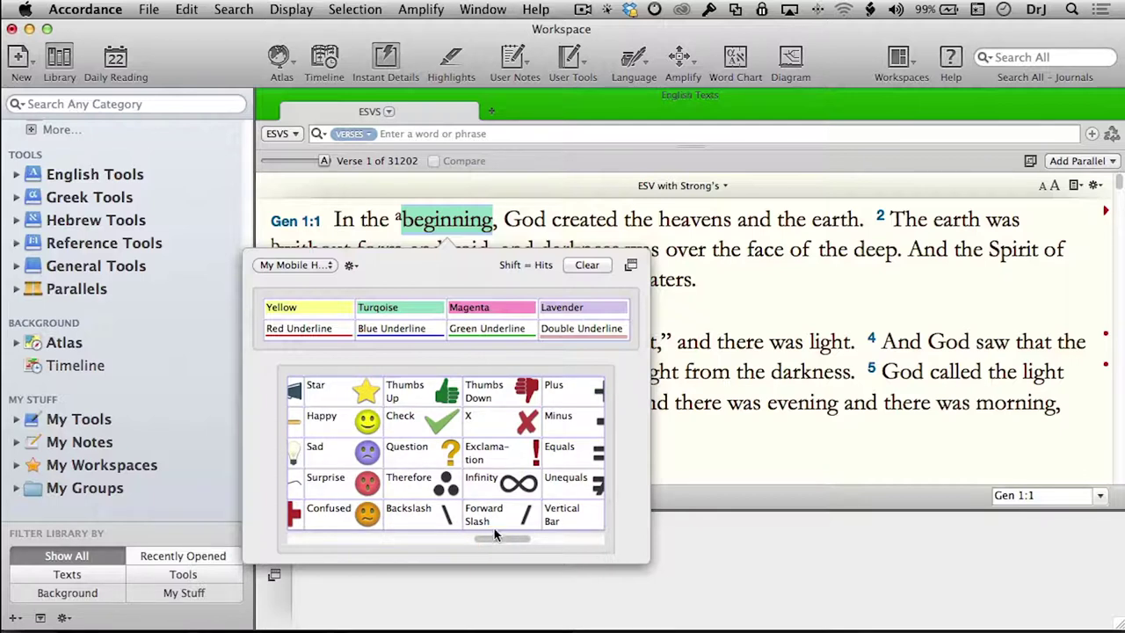
pyautogui.click(367, 422)
pyautogui.click(651, 199)
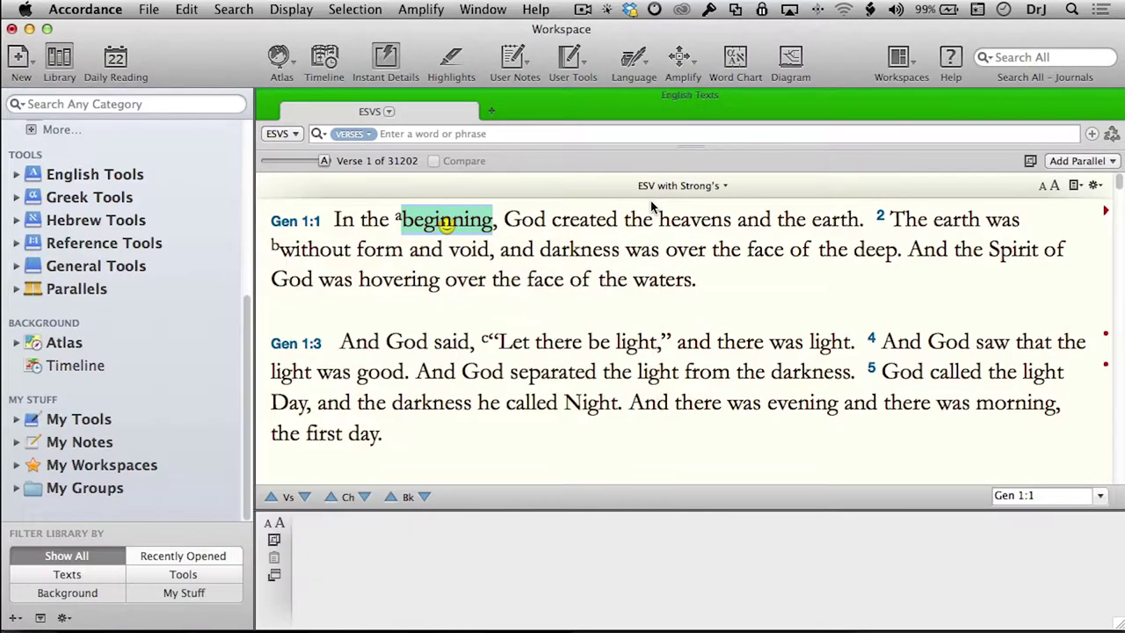
pyautogui.click(642, 248)
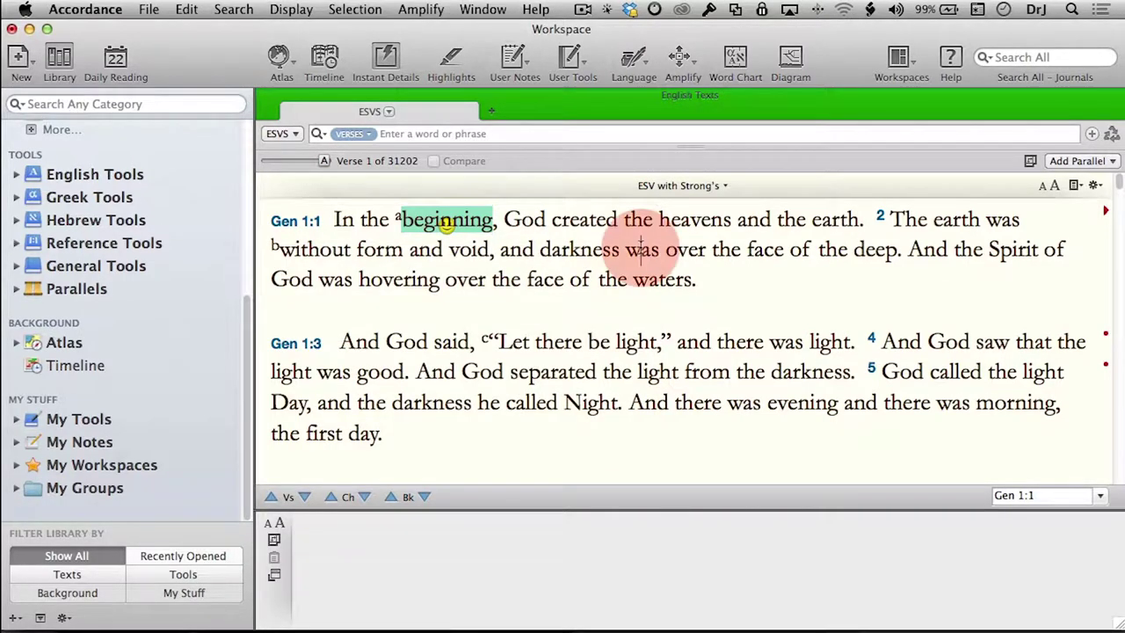
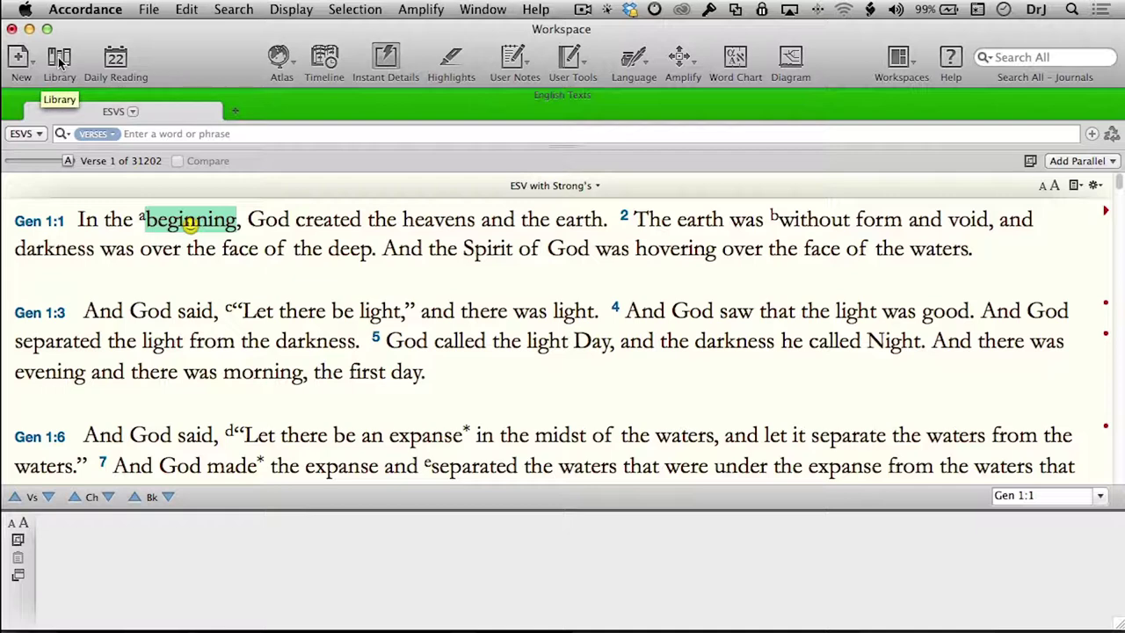
# Show and hide the Library, open it as a floating overlay, and dock it beside the ESV with Strong's text.
pyautogui.click(60, 60)
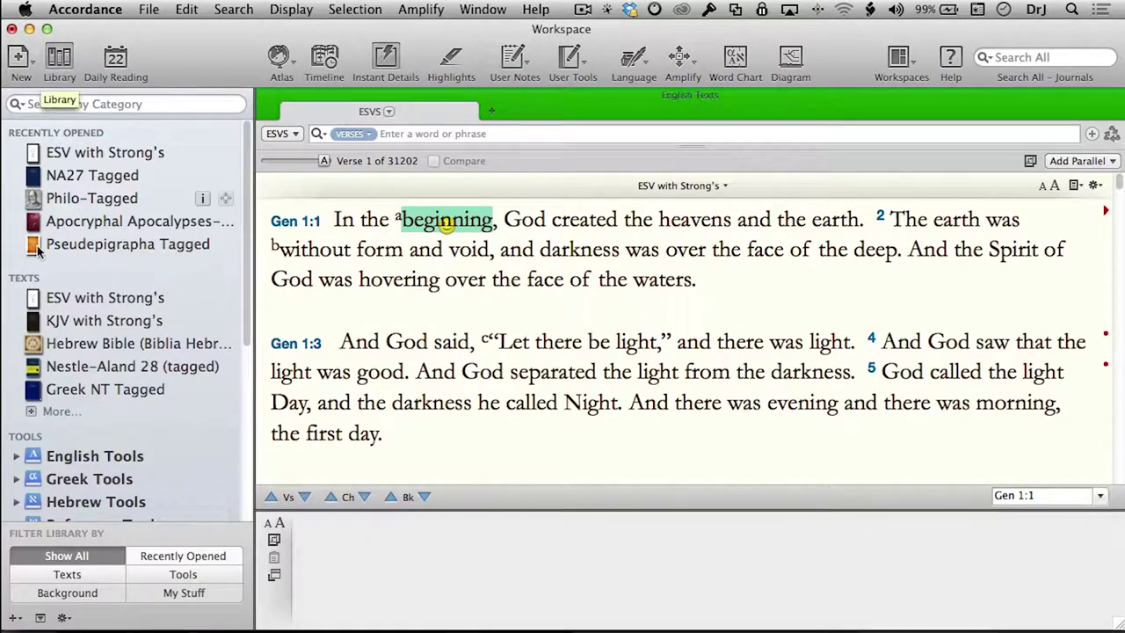
pyautogui.click(59, 57)
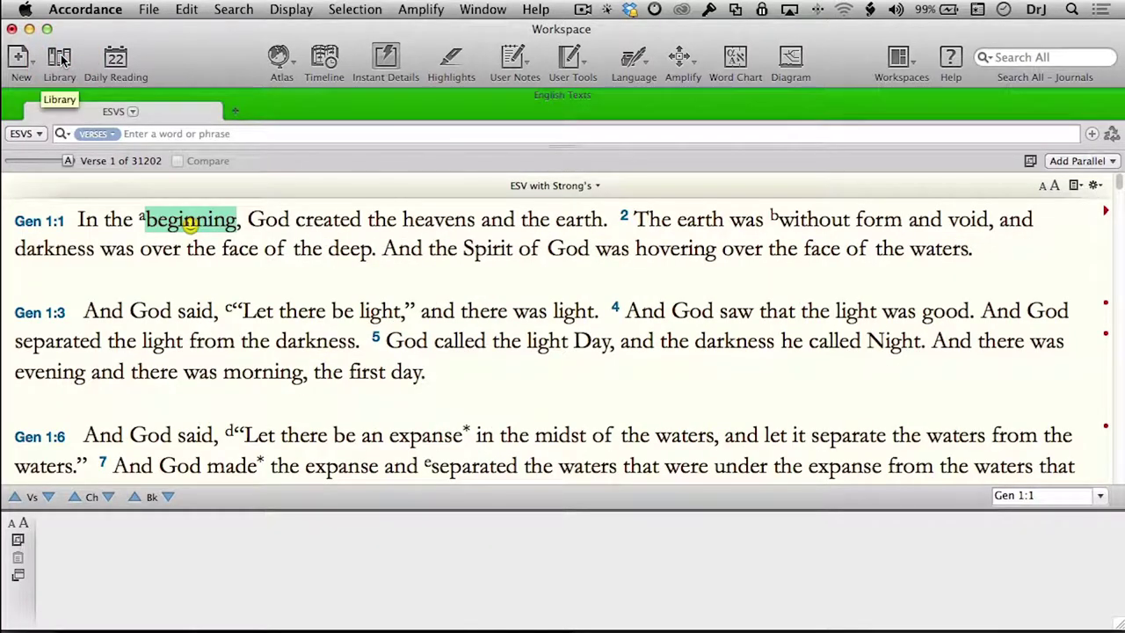
pyautogui.press('shift')
pyautogui.click(61, 57)
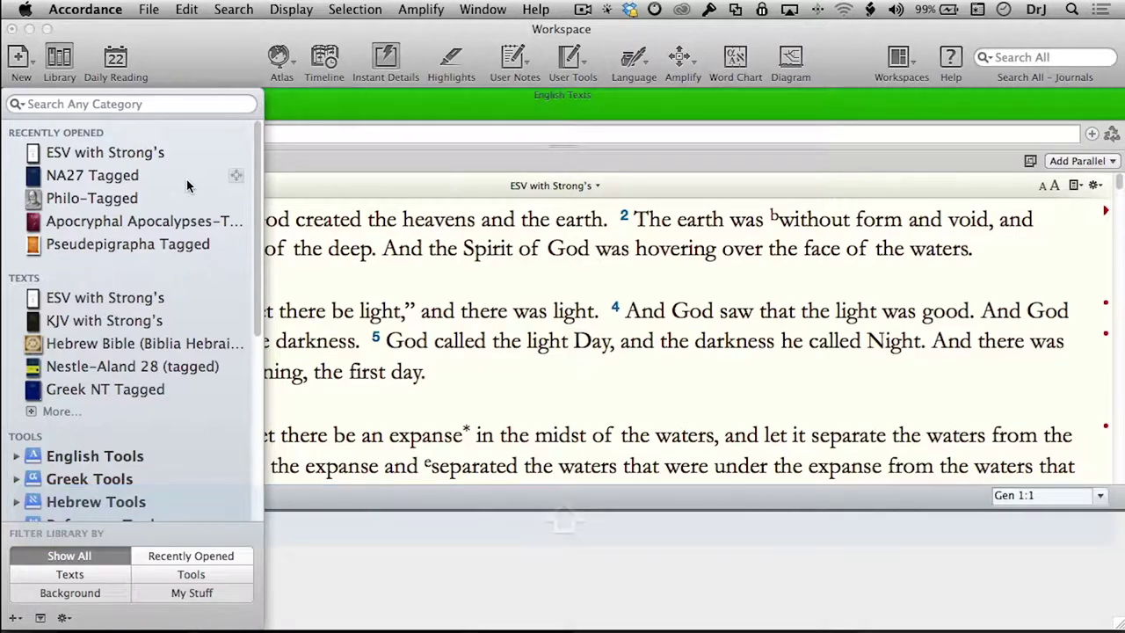
pyautogui.click(62, 58)
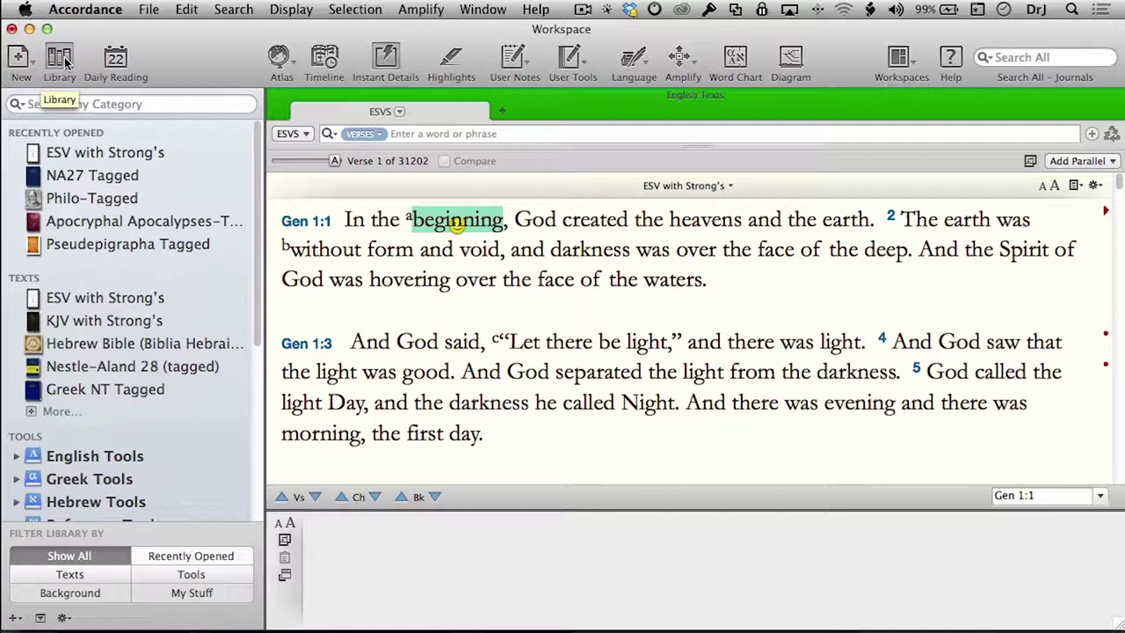
# Open the Daily Reading, enlarge its window to fill the screen and hide its Library.
pyautogui.click(120, 61)
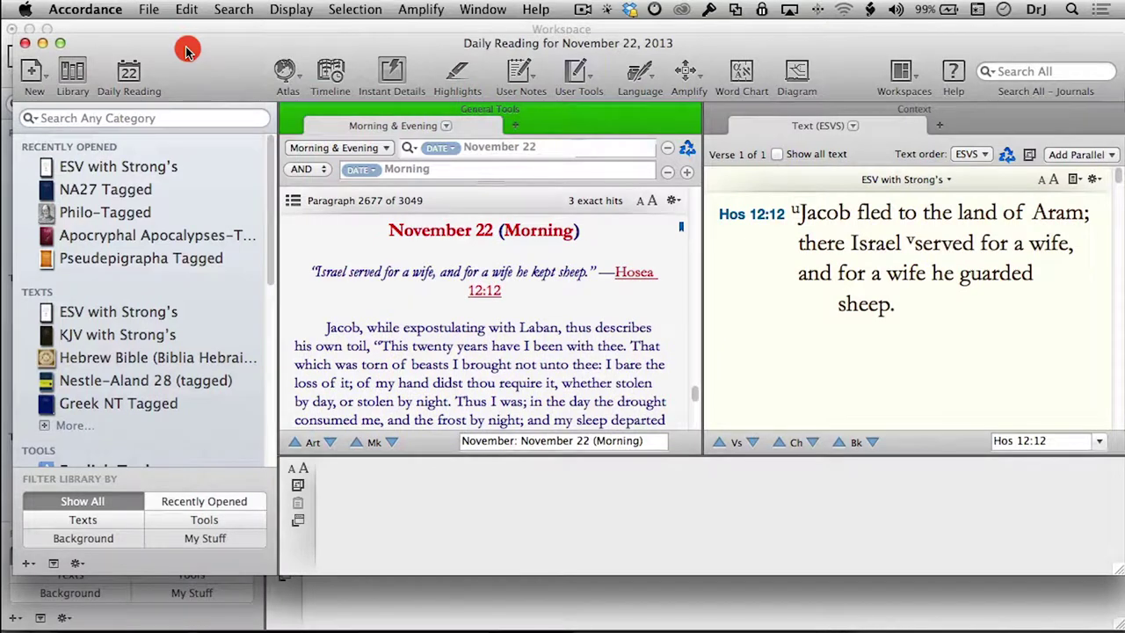
pyautogui.moveTo(185, 50); pyautogui.dragTo(172, 36)
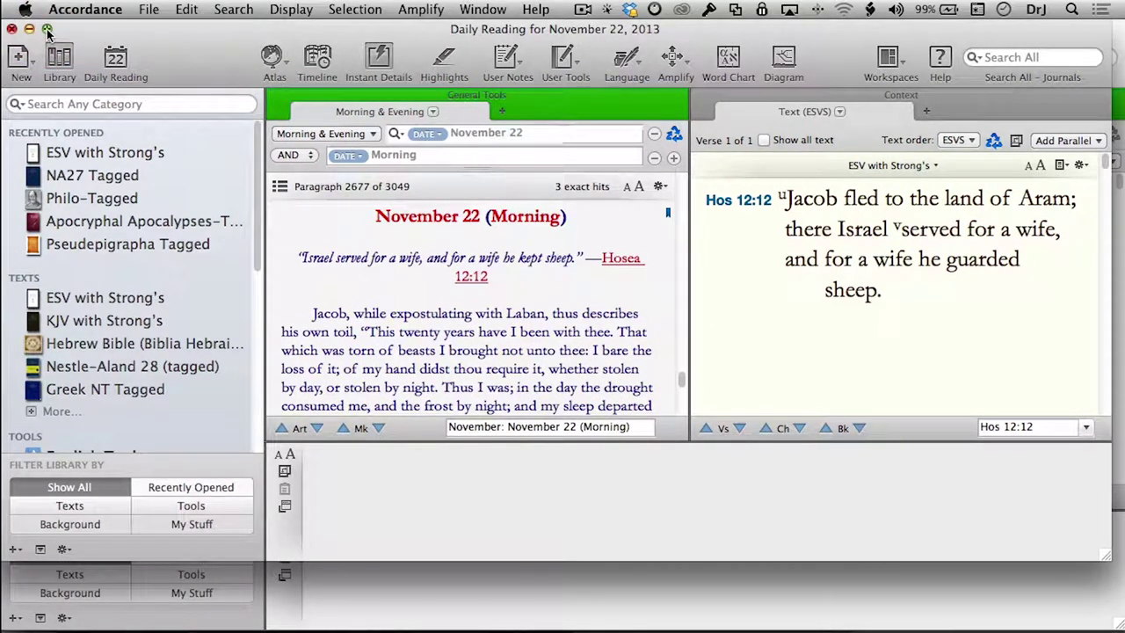
pyautogui.click(46, 30)
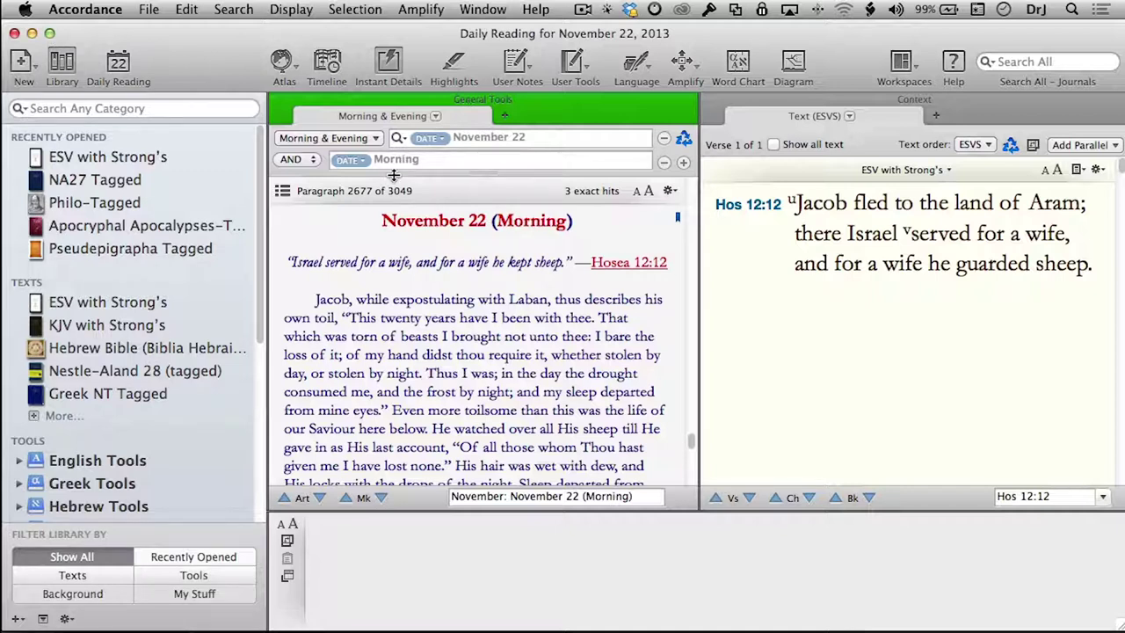
pyautogui.click(62, 63)
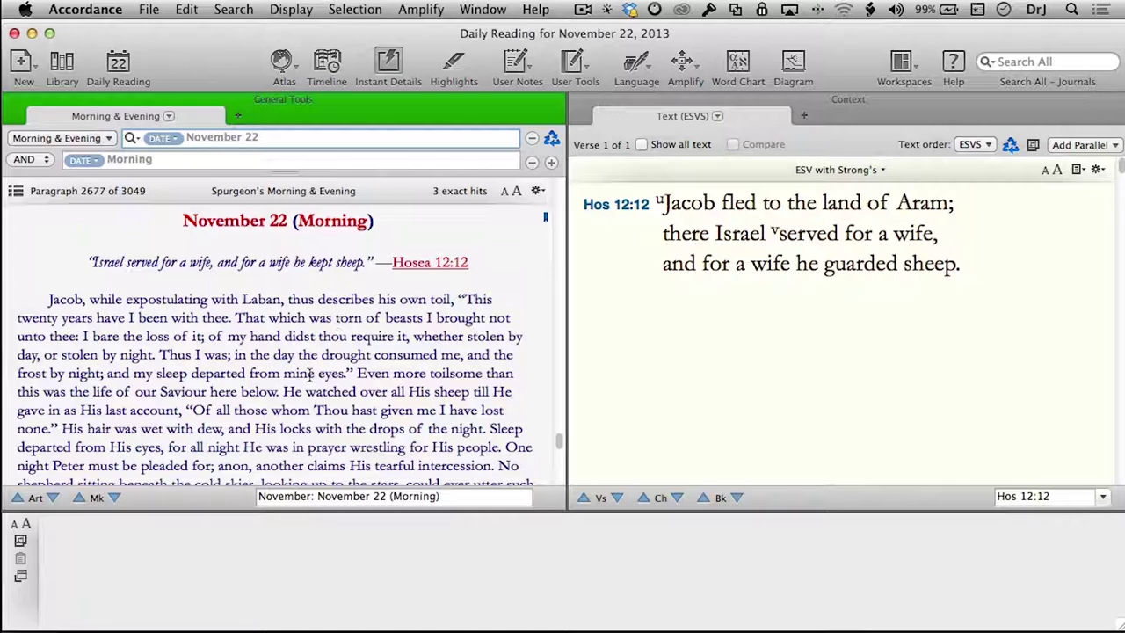
# Read through the Morning & Evening devotional for November 22 and close the Daily Reading window.
pyautogui.scroll(1, 309, 373)
pyautogui.scroll(-1, 309, 374)
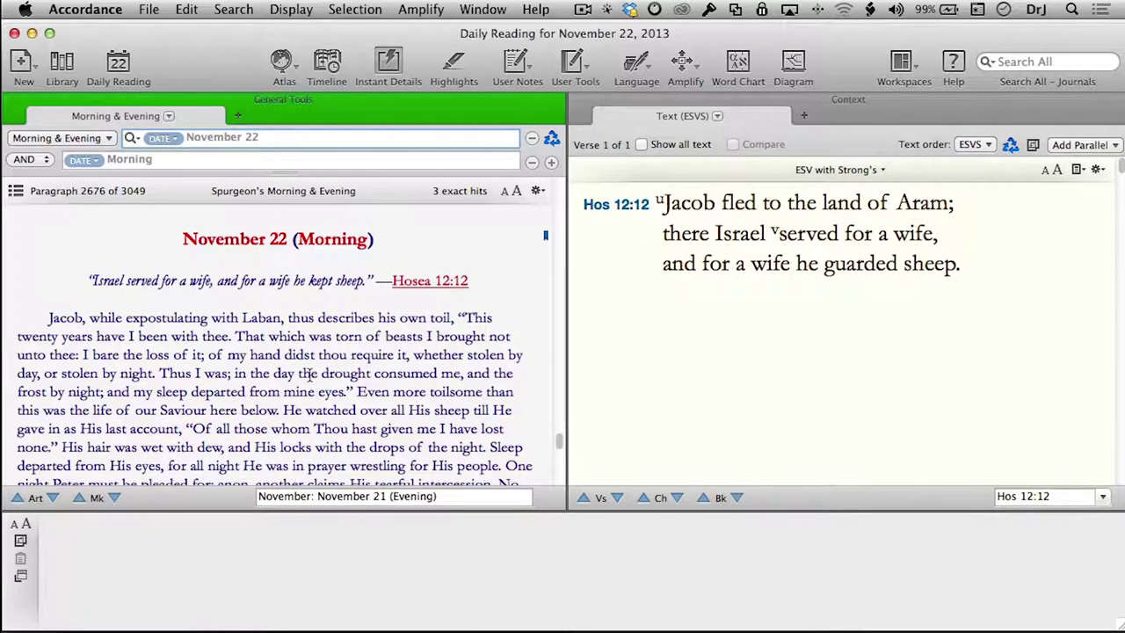
pyautogui.scroll(-5, 309, 374)
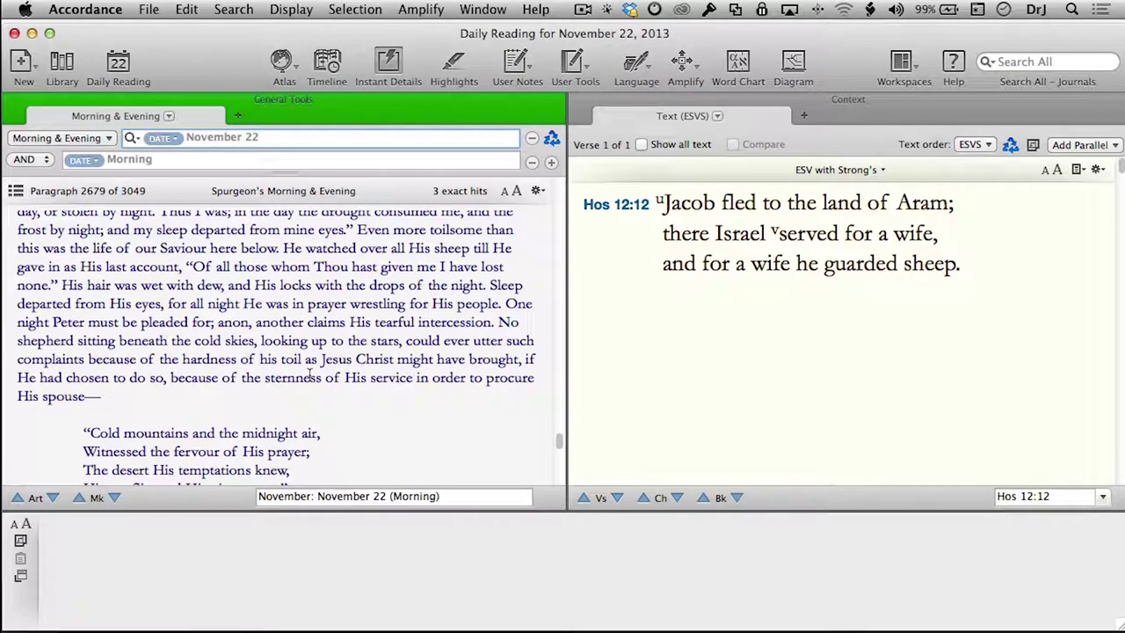
pyautogui.scroll(1, 309, 374)
pyautogui.scroll(-9, 309, 374)
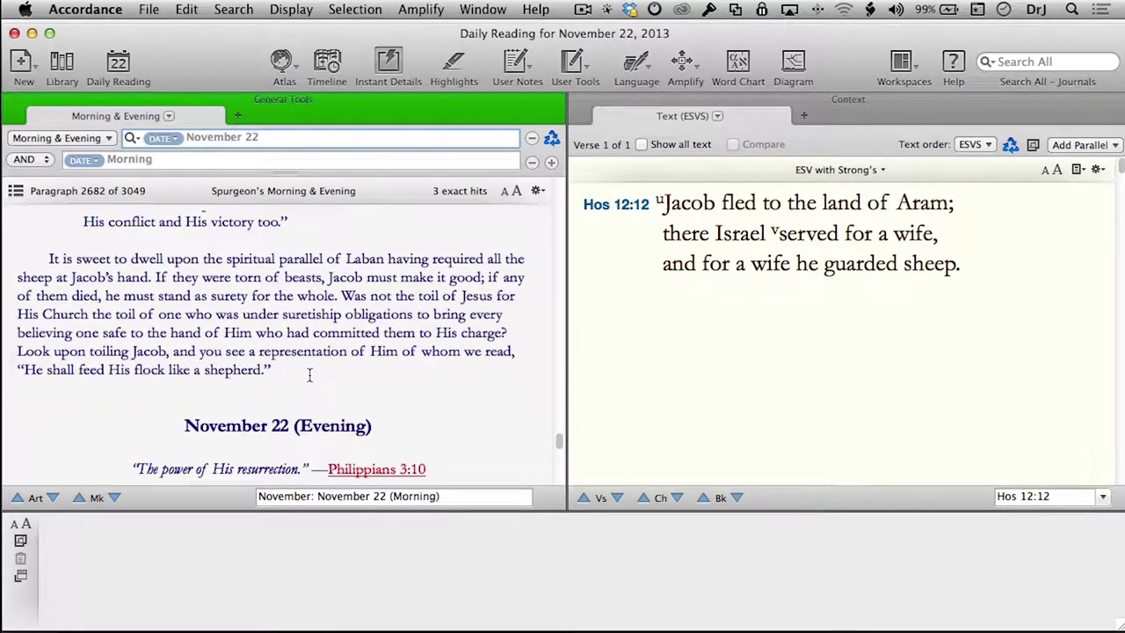
pyautogui.scroll(-1, 310, 373)
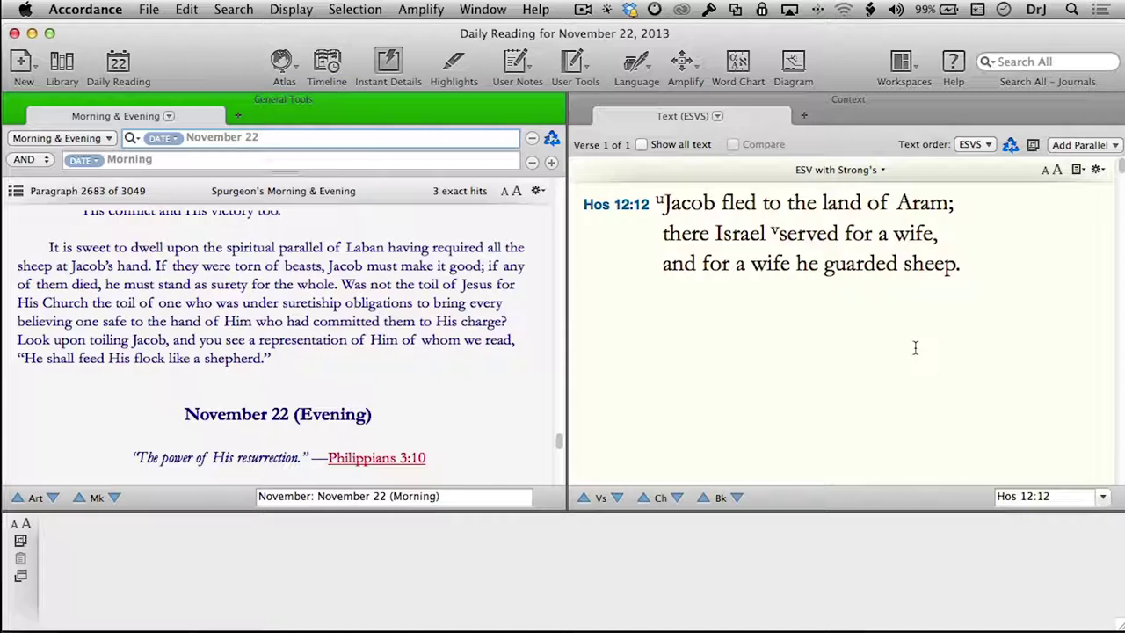
pyautogui.moveTo(624, 194)
pyautogui.moveTo(377, 458)
pyautogui.click(14, 34)
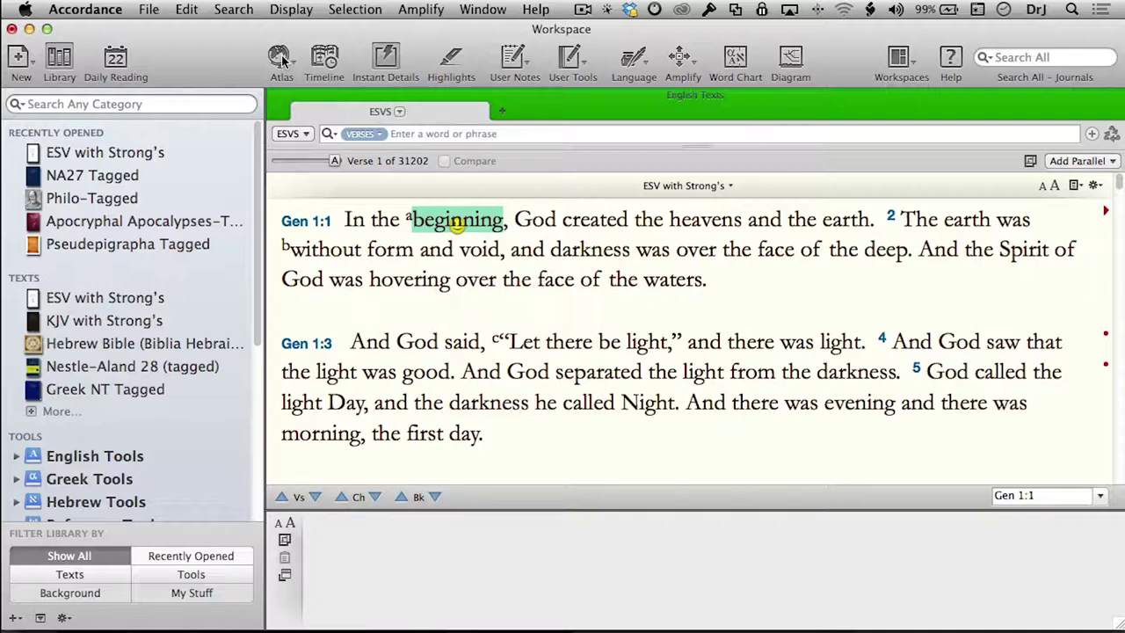
# Open the Atlas with the Vivid Colors map background beside the Genesis text.
pyautogui.click(280, 56)
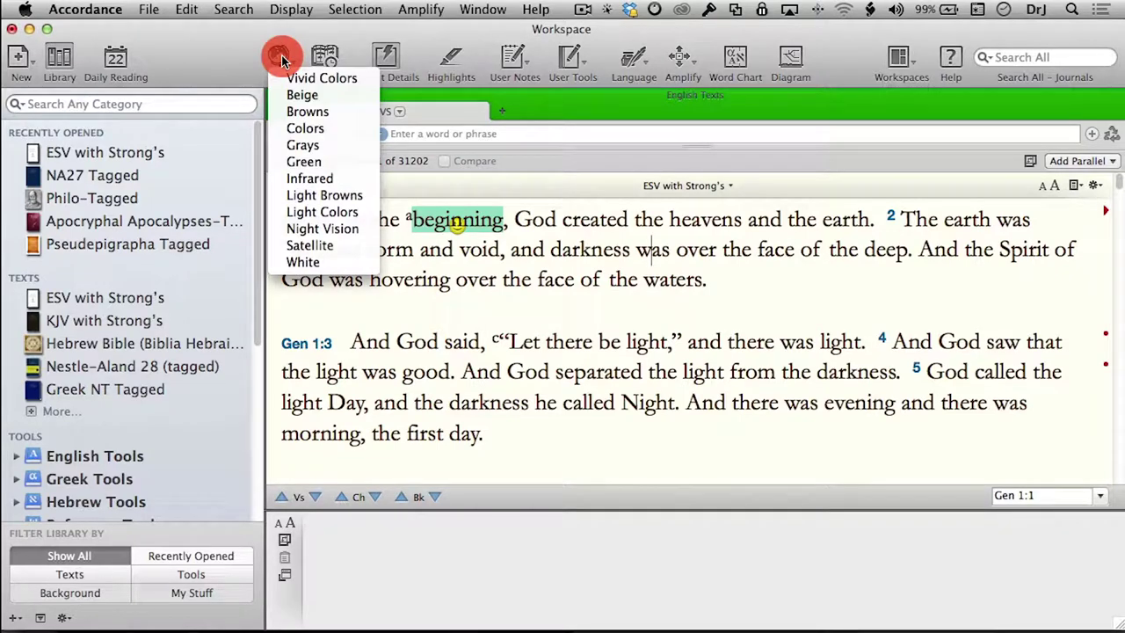
pyautogui.click(297, 77)
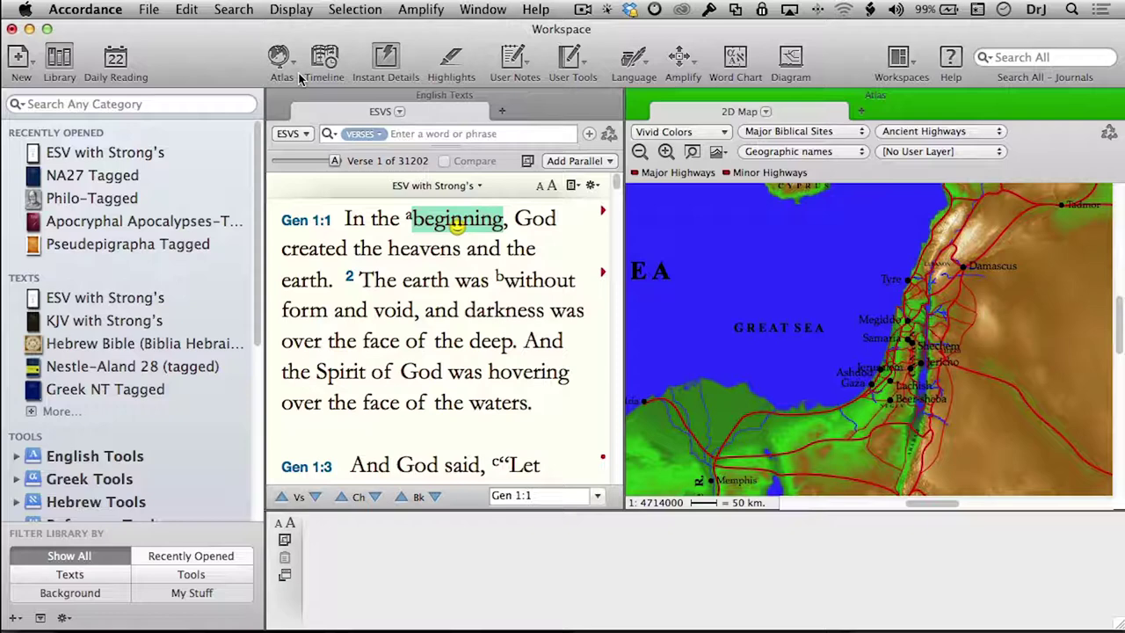
pyautogui.moveTo(699, 211)
pyautogui.moveTo(810, 200)
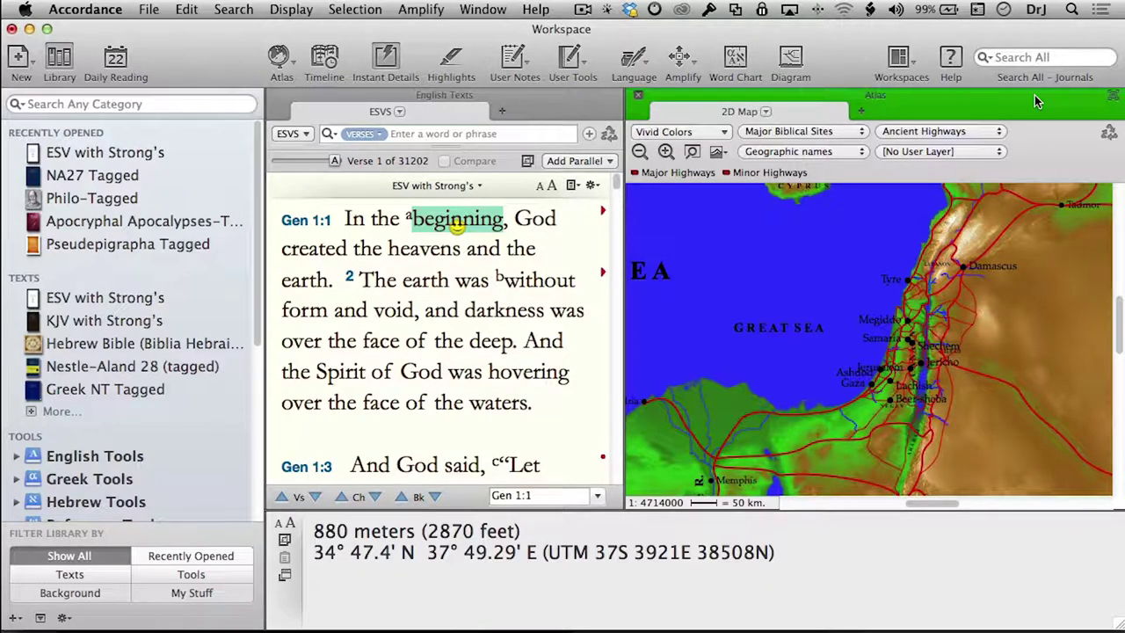
# Expand the Atlas map to fill the workspace, restore its size, and close the map zone.
pyautogui.click(1113, 98)
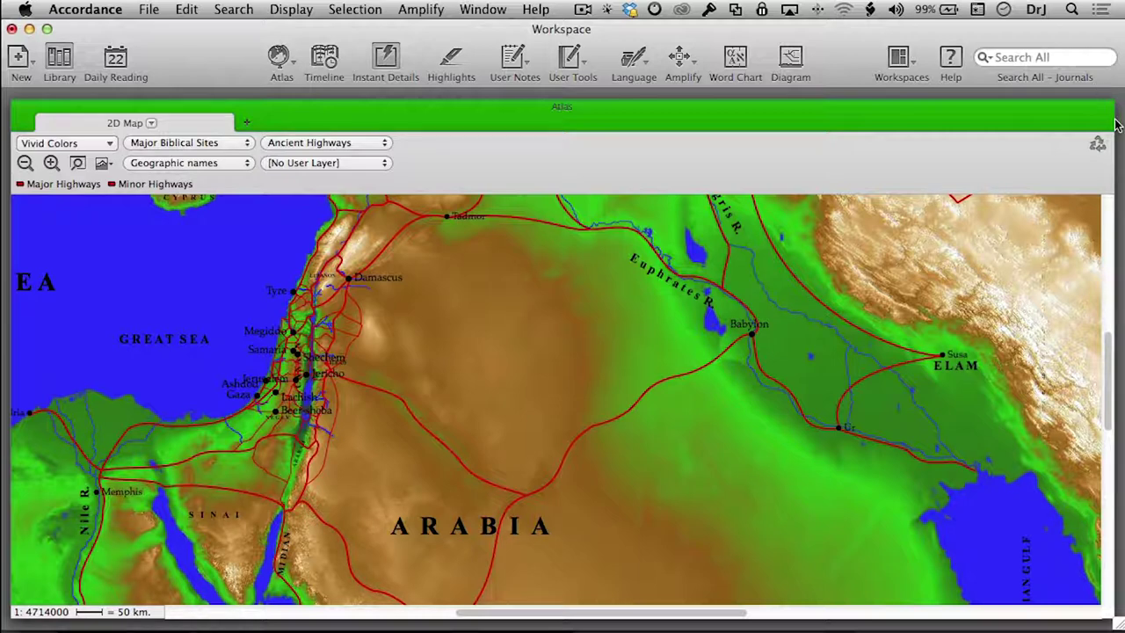
pyautogui.moveTo(1104, 113)
pyautogui.click(1105, 113)
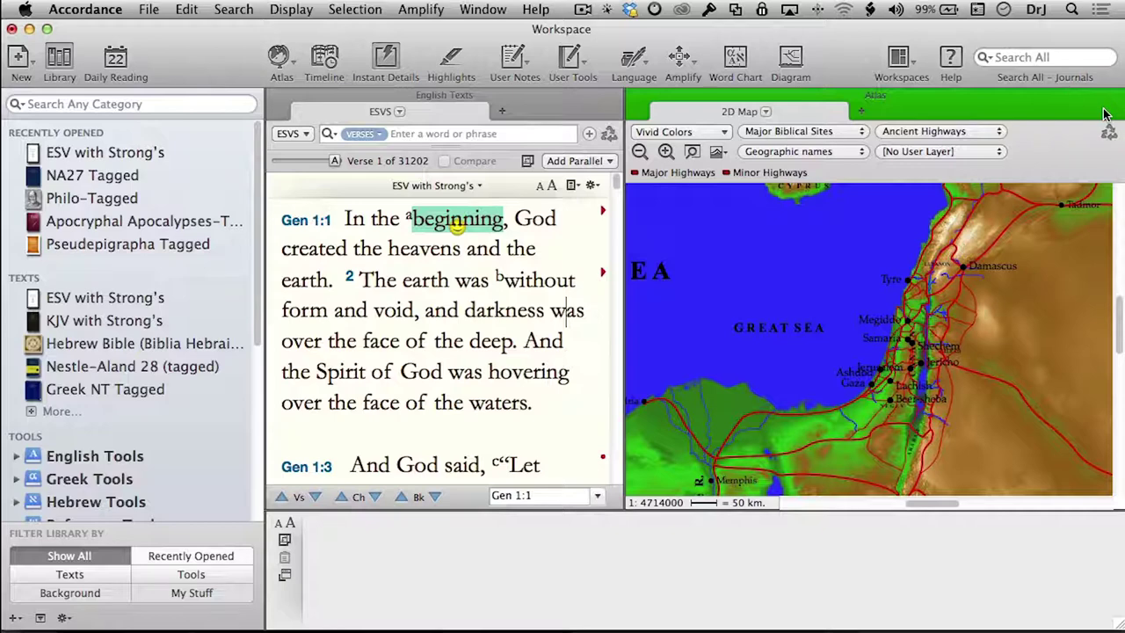
pyautogui.click(638, 96)
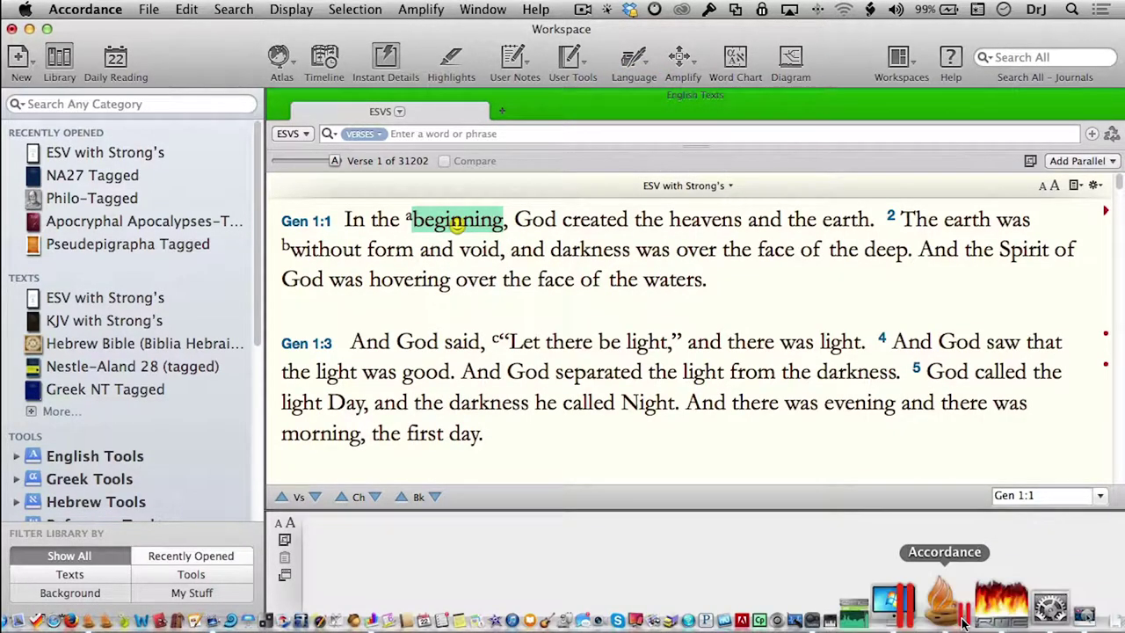
# Switch to the Windows version of Accordance, open its Library as an overlay and browse down to My Stuff.
pyautogui.click(964, 620)
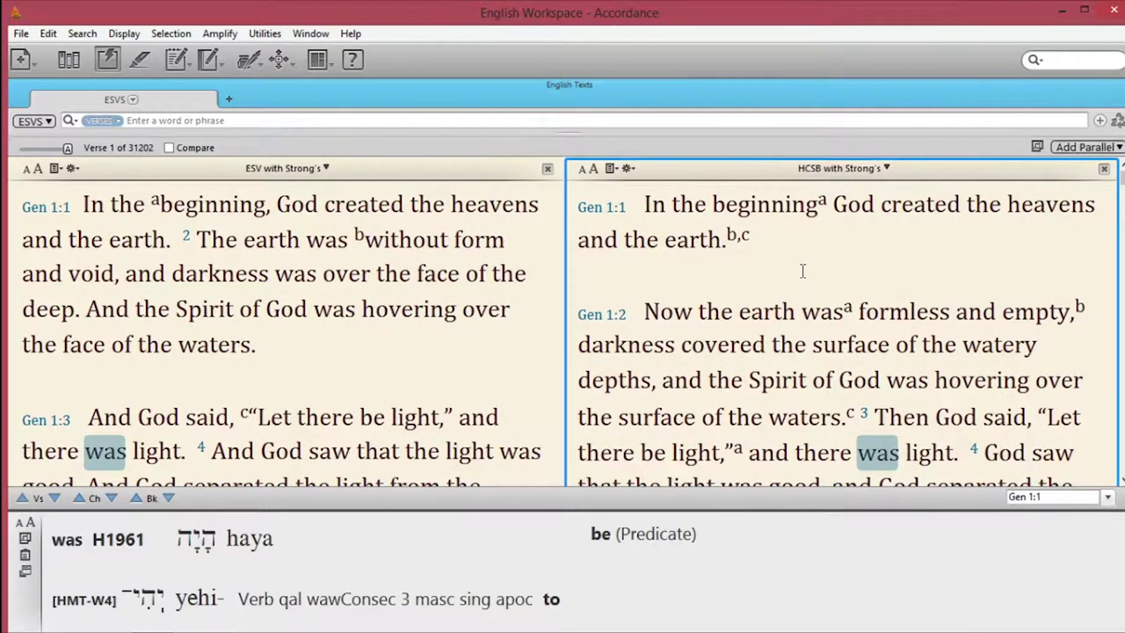
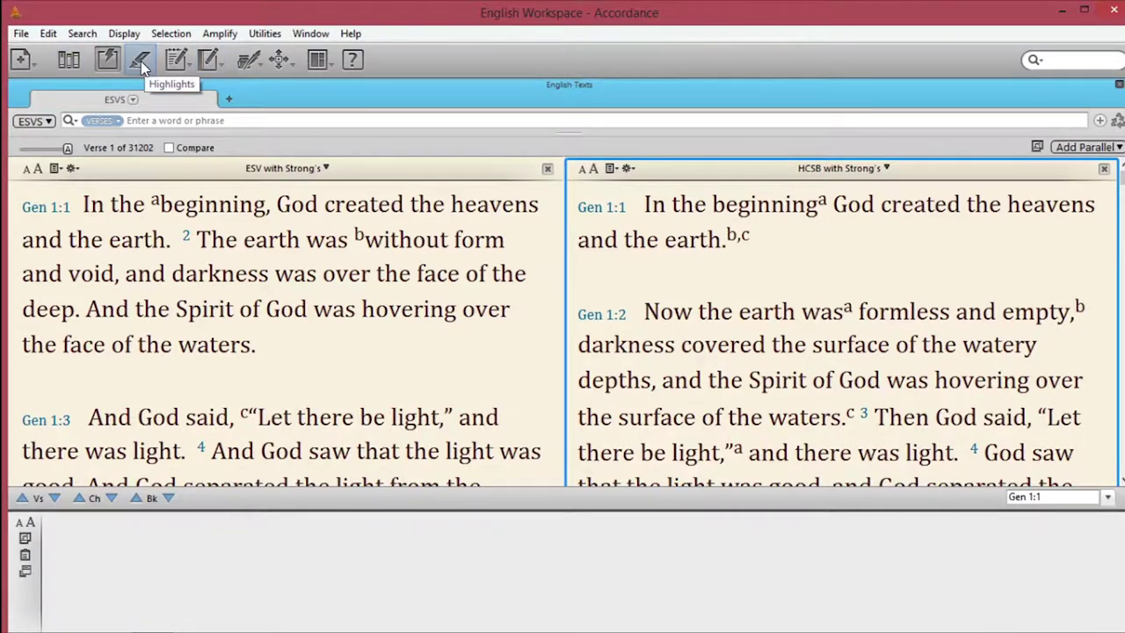
pyautogui.click(68, 62)
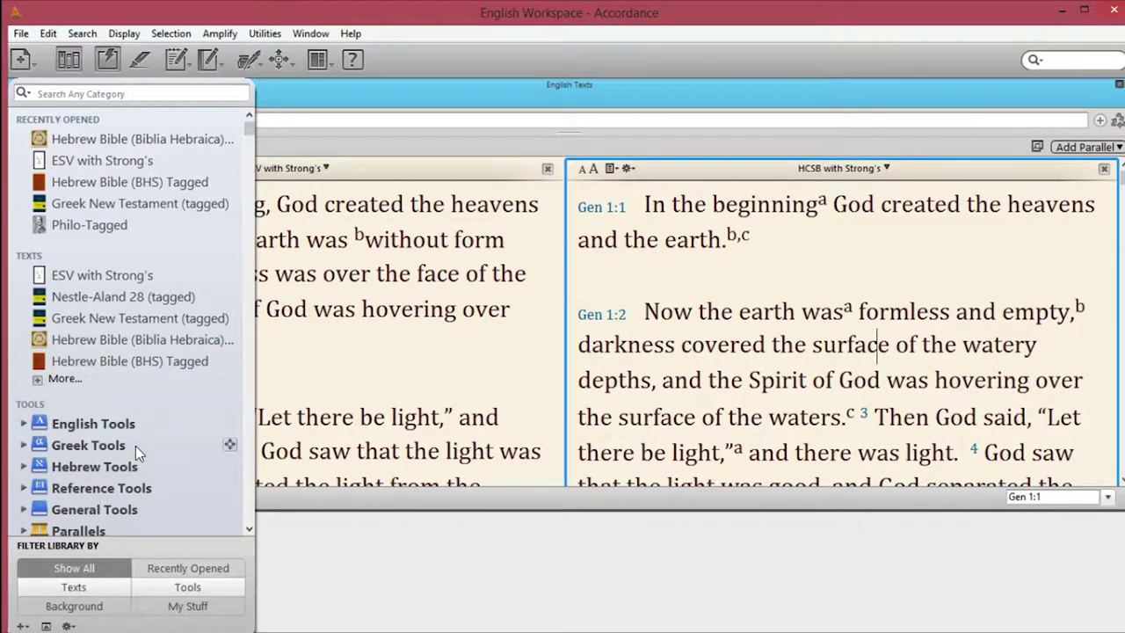
pyautogui.scroll(-5, 68, 343)
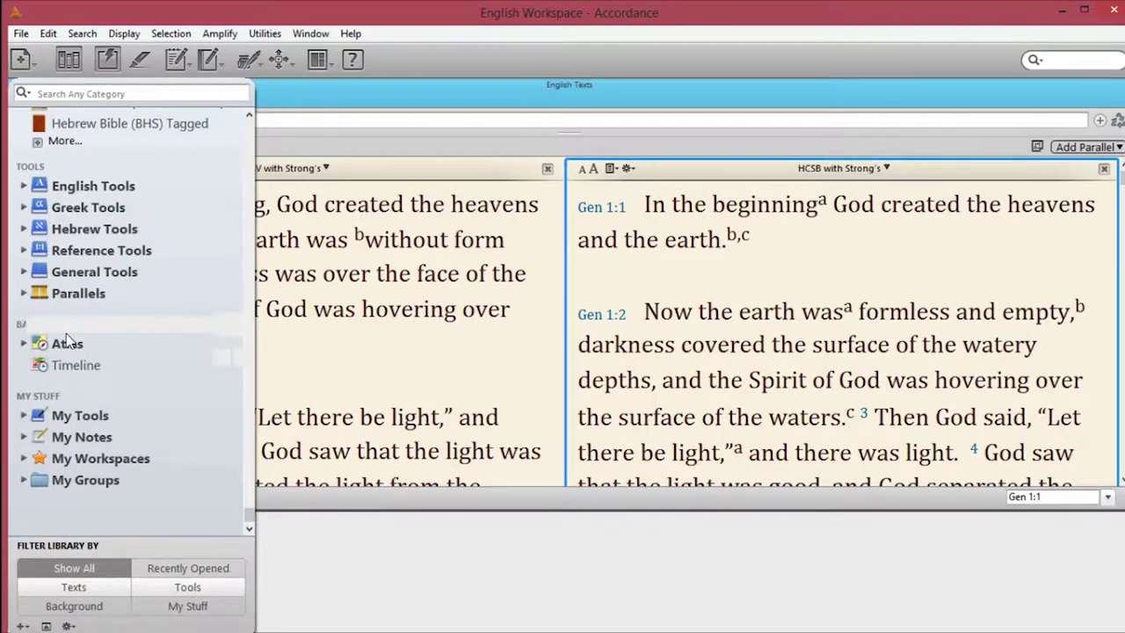
# Open the Timeline beside the Genesis texts, enlarge its zone to fill the workspace and restore its size.
pyautogui.click(23, 344)
pyautogui.click(23, 343)
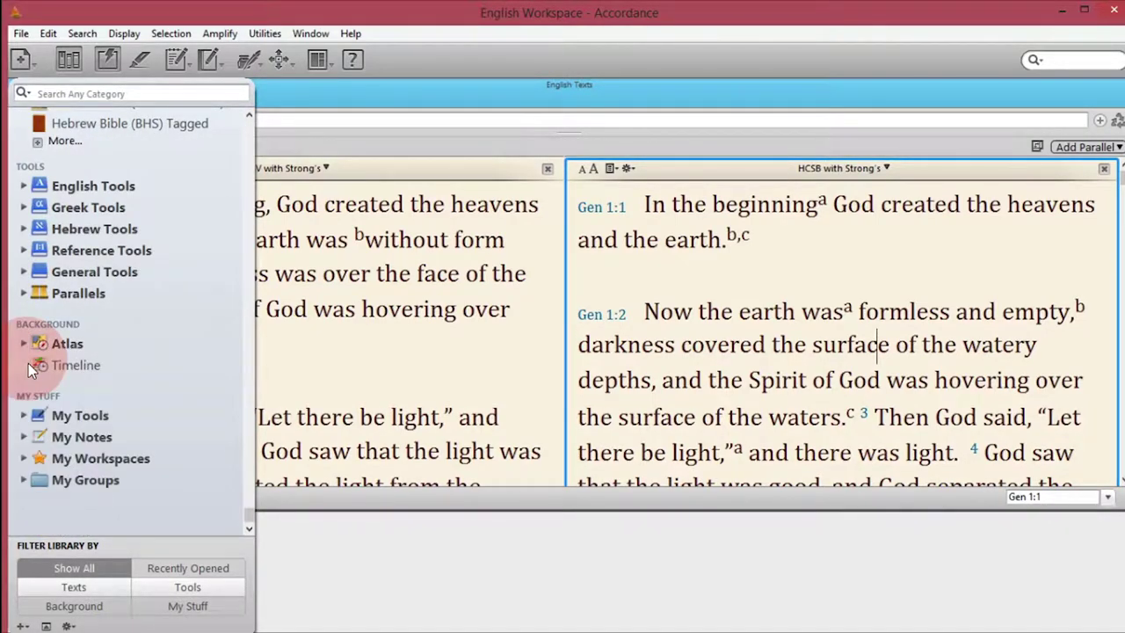
pyautogui.click(77, 367)
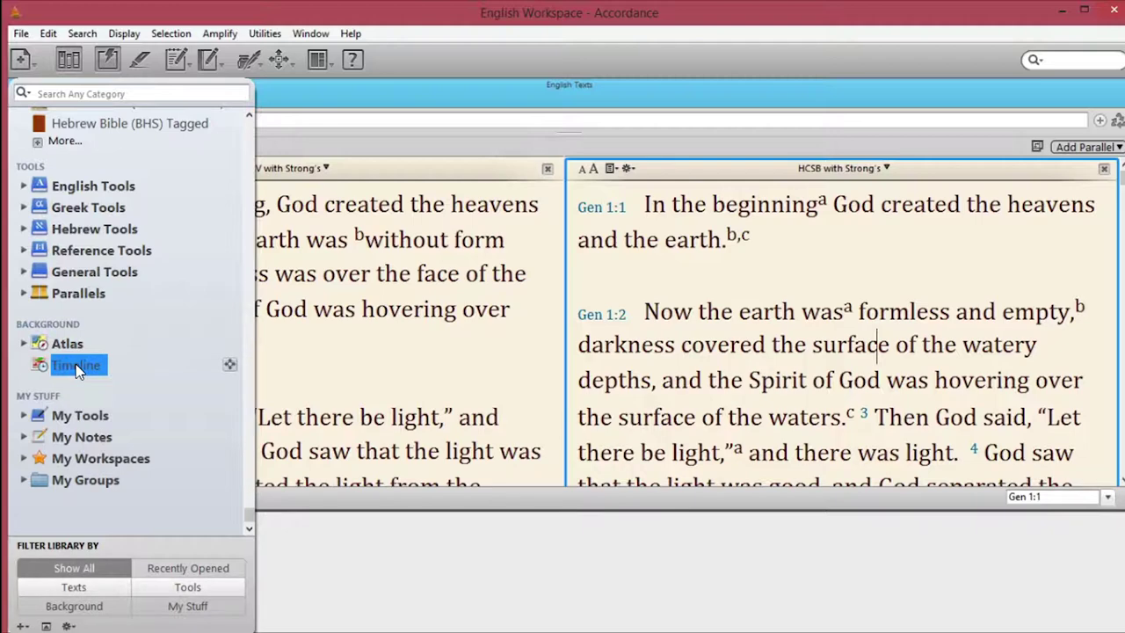
pyautogui.doubleClick(77, 367)
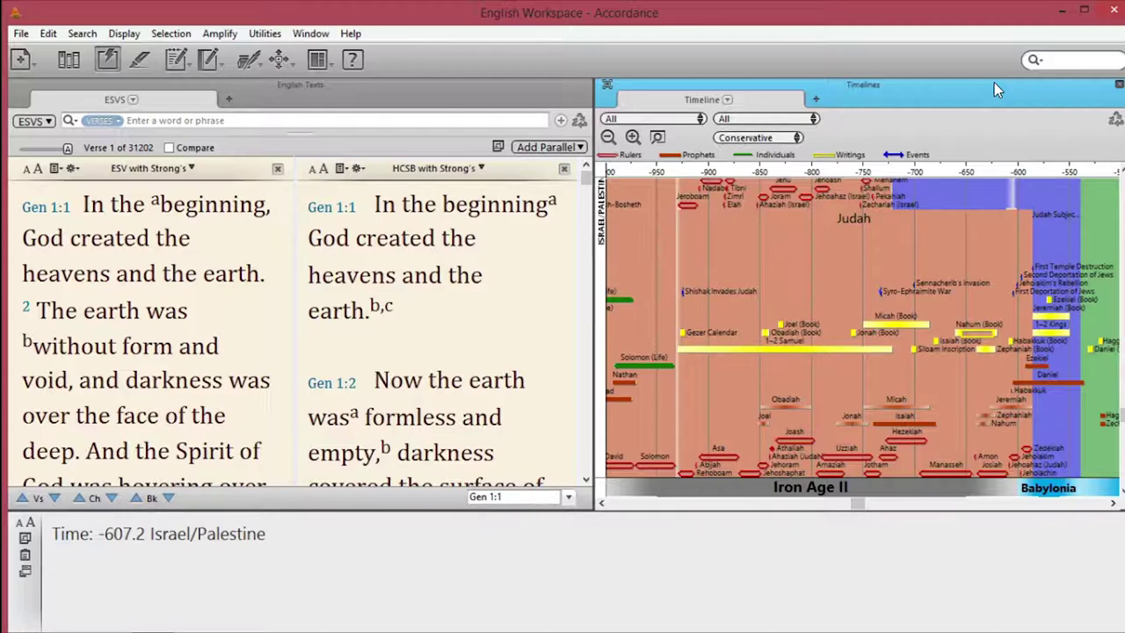
pyautogui.click(606, 87)
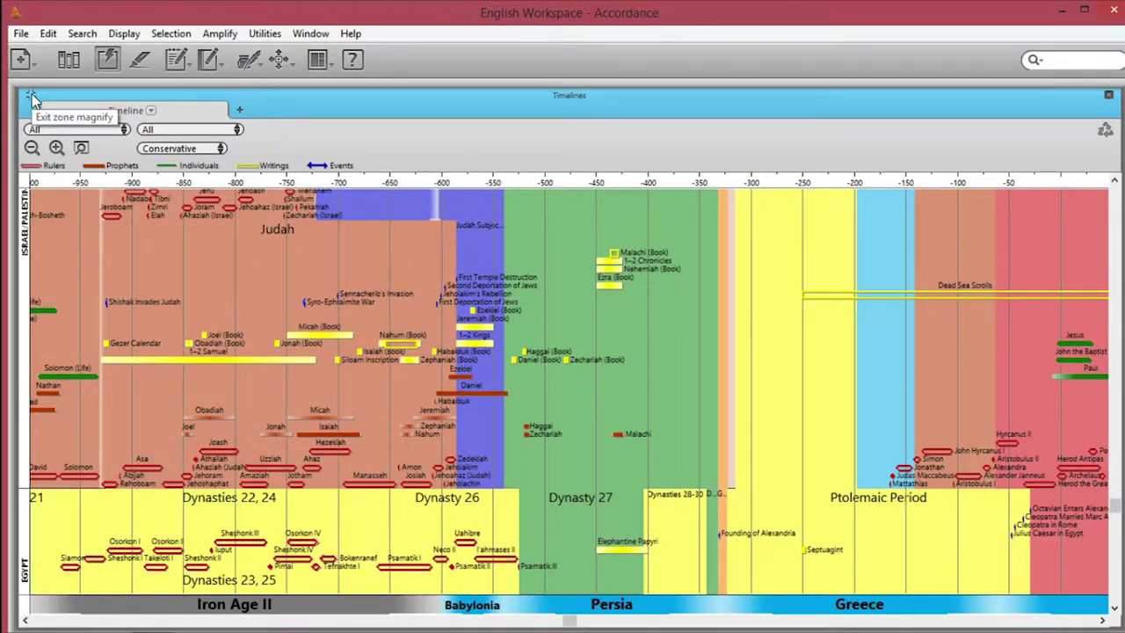
pyautogui.click(31, 96)
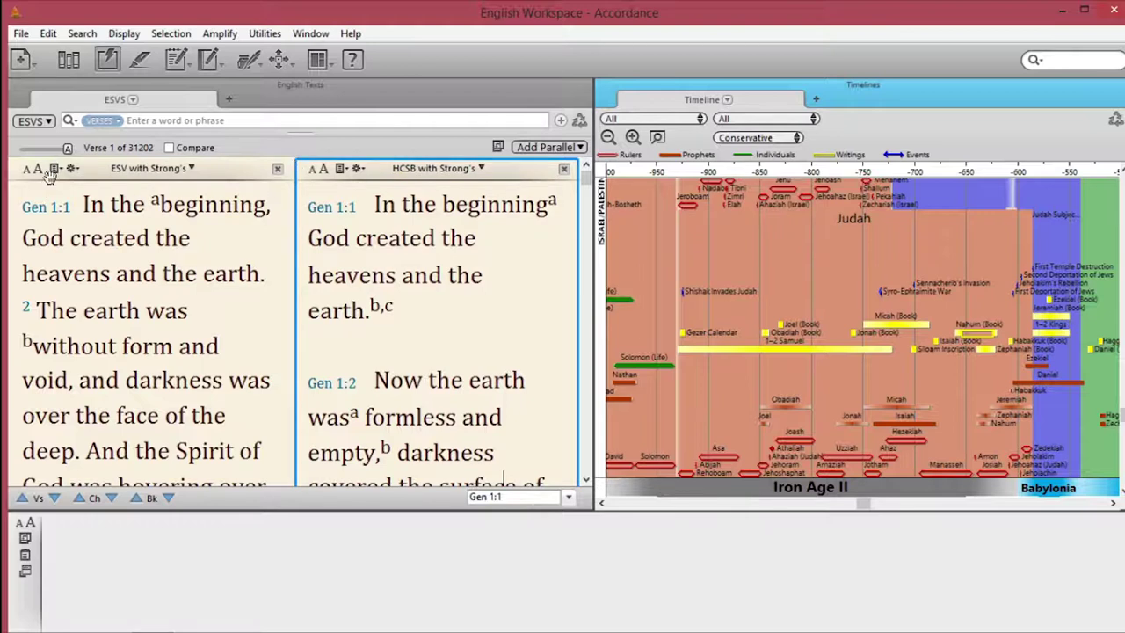
# Switch back to the Mac version of Accordance and toggle Instant Details off and on again.
pyautogui.moveTo(225, 204)
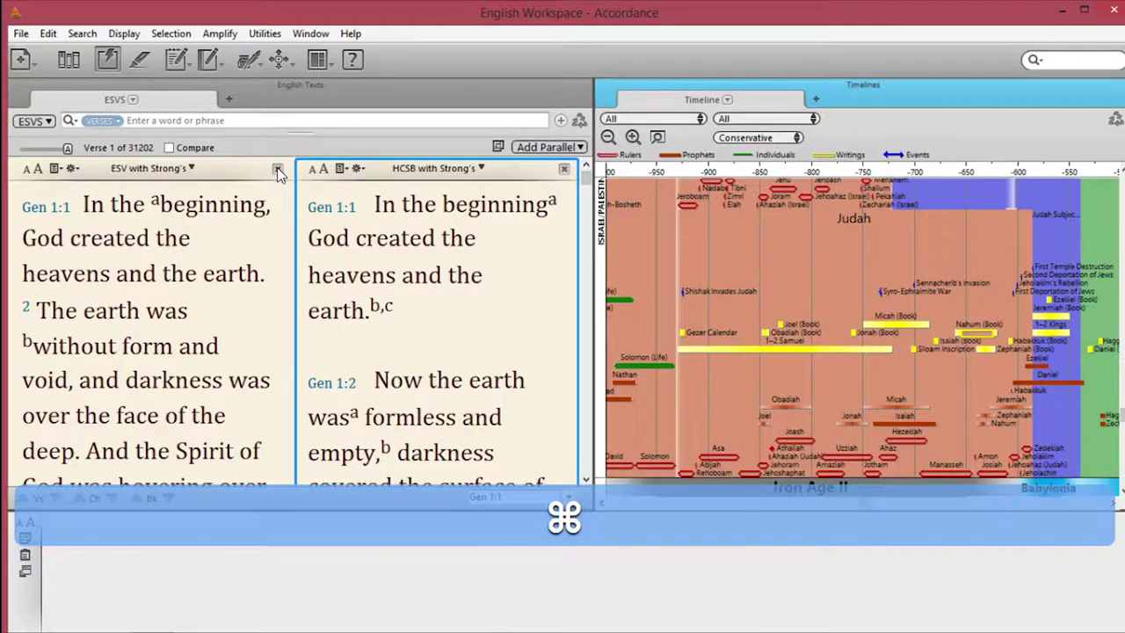
pyautogui.press('super+Tab')
pyautogui.press('super+Tab')
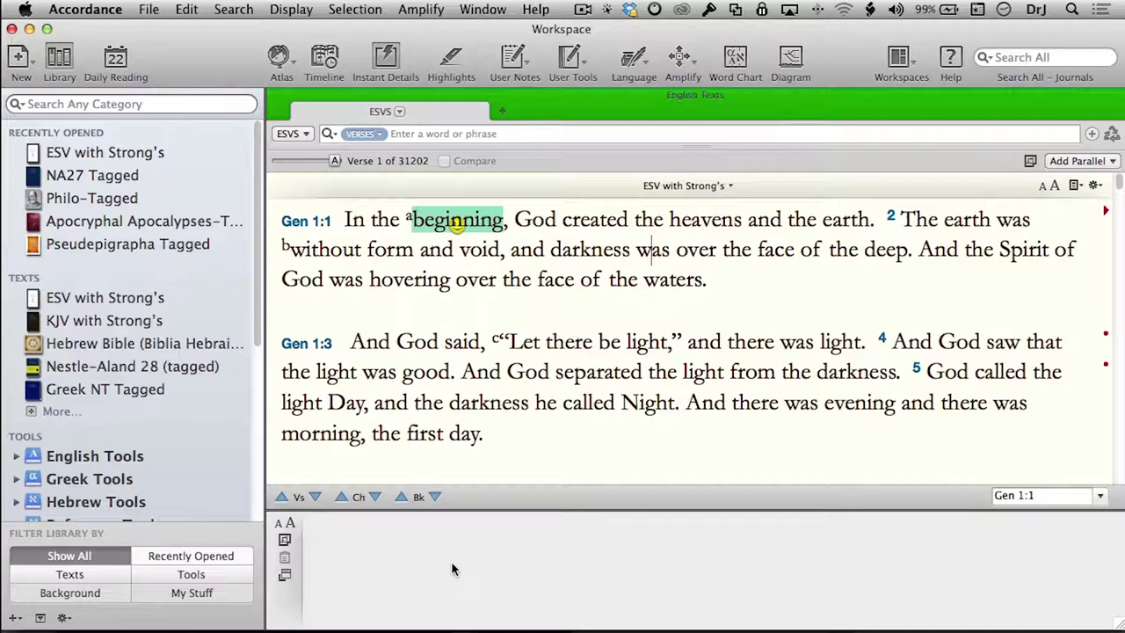
pyautogui.click(386, 60)
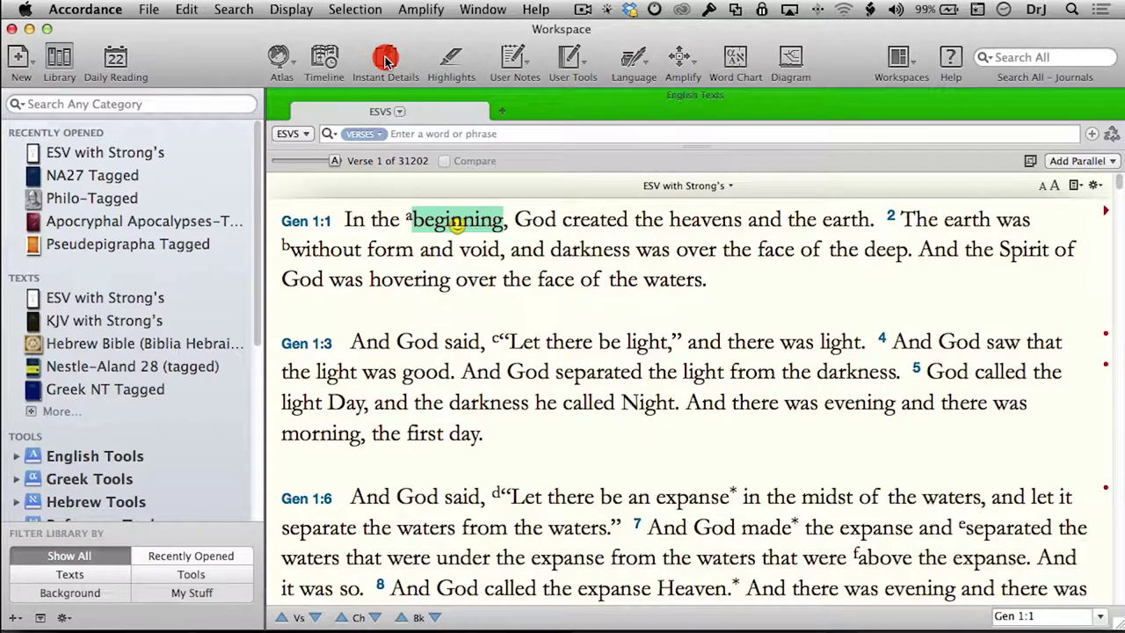
pyautogui.click(386, 59)
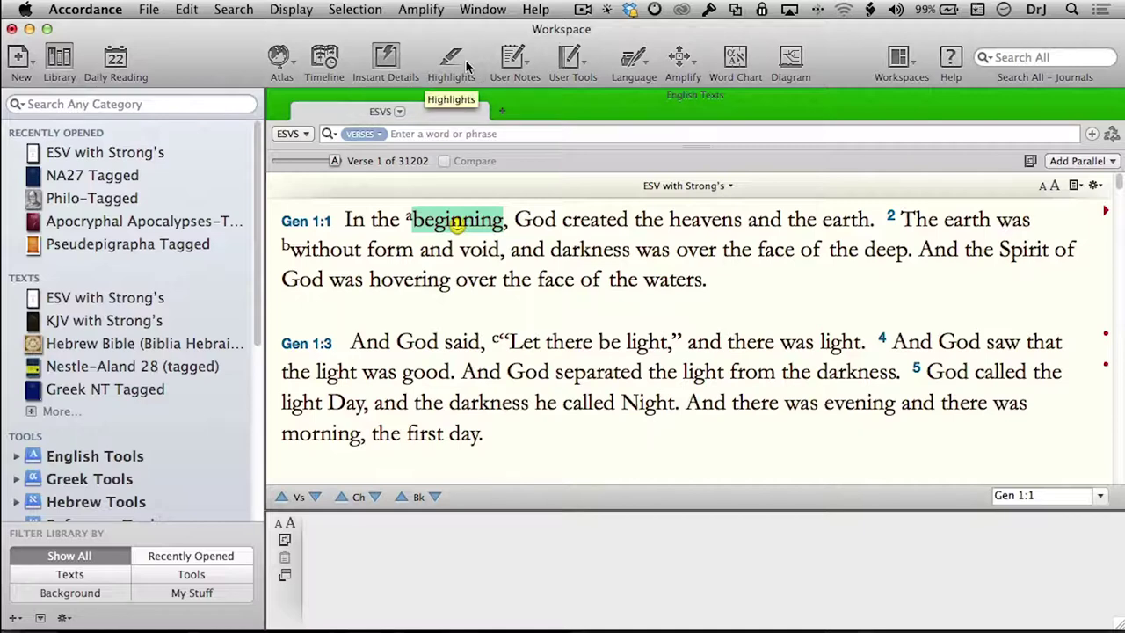
# Look over the options offered under User Notes, User Tools and Language without choosing any.
pyautogui.click(514, 59)
pyautogui.click(572, 57)
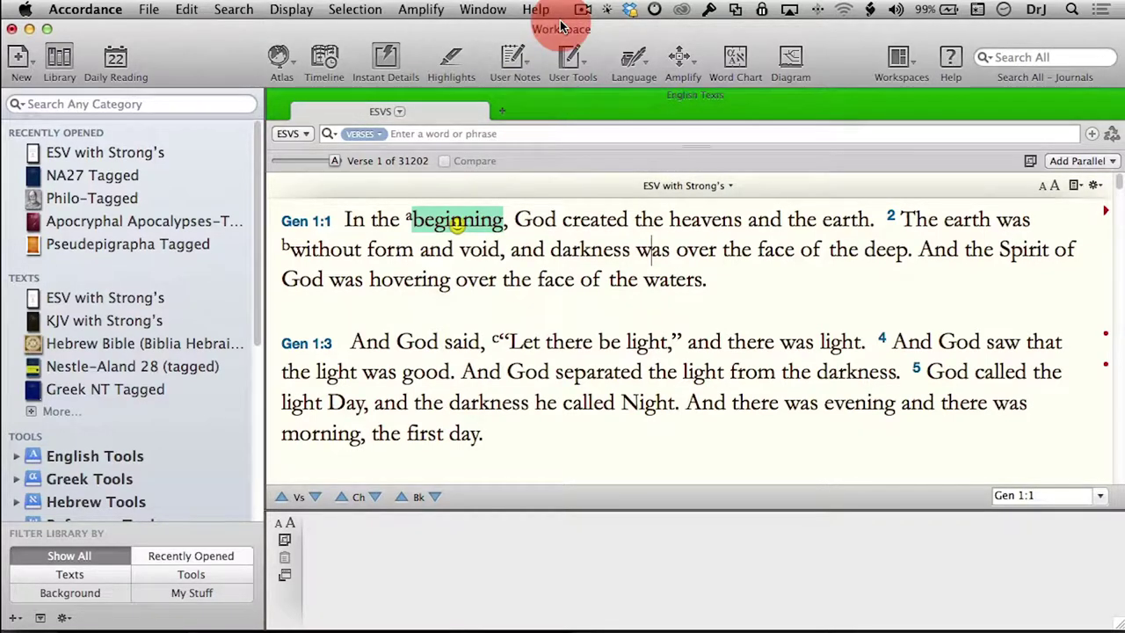
pyautogui.click(582, 63)
pyautogui.click(596, 40)
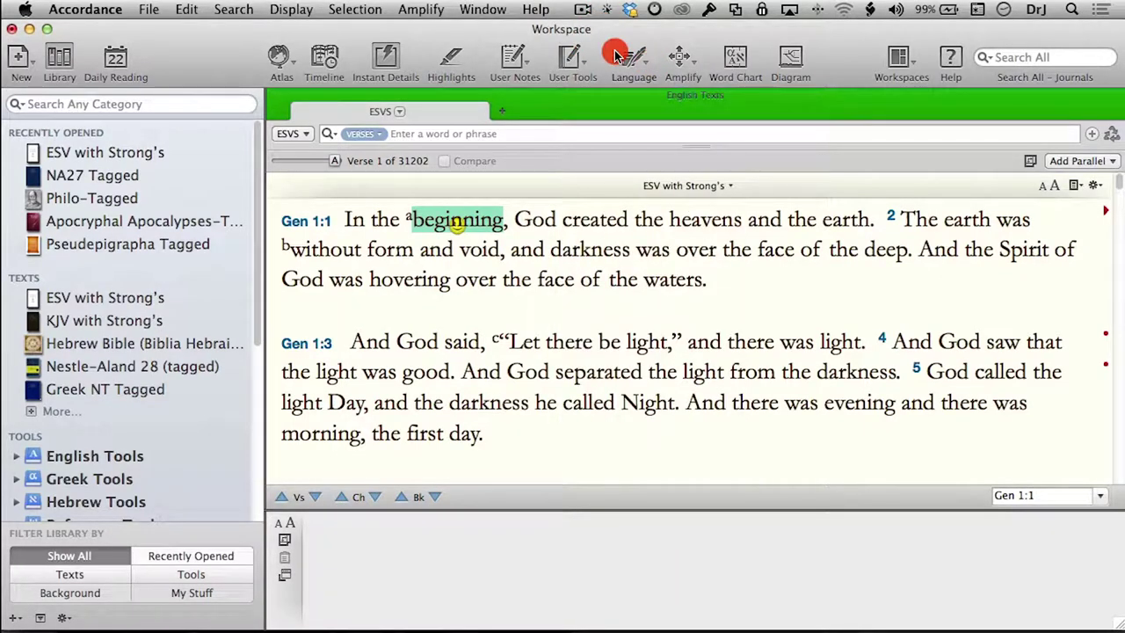
pyautogui.click(623, 58)
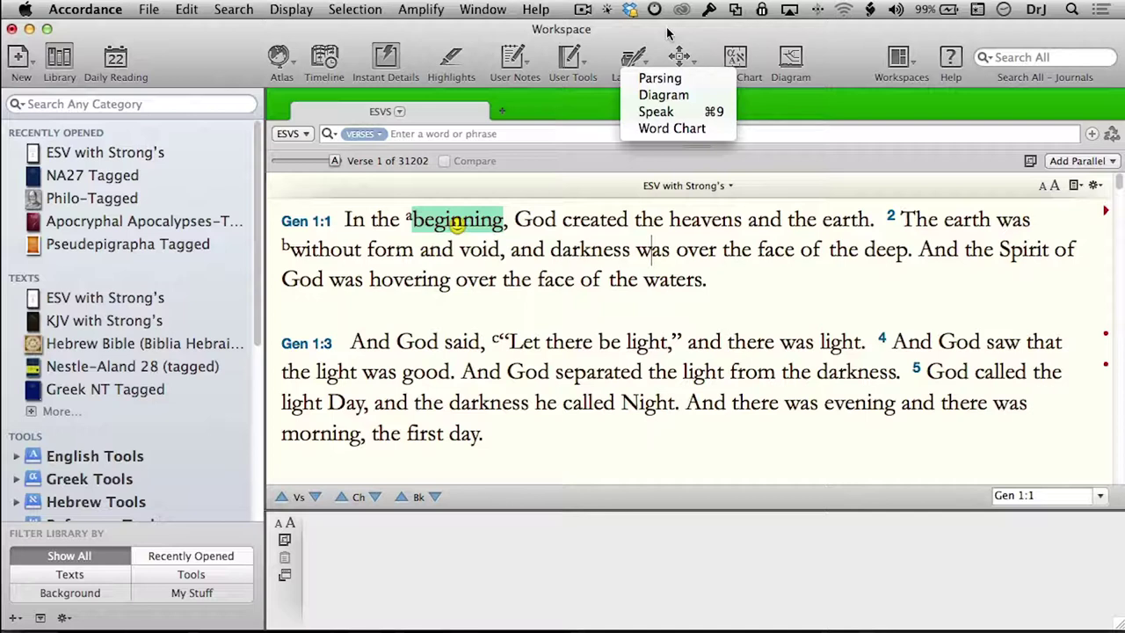
pyautogui.click(664, 33)
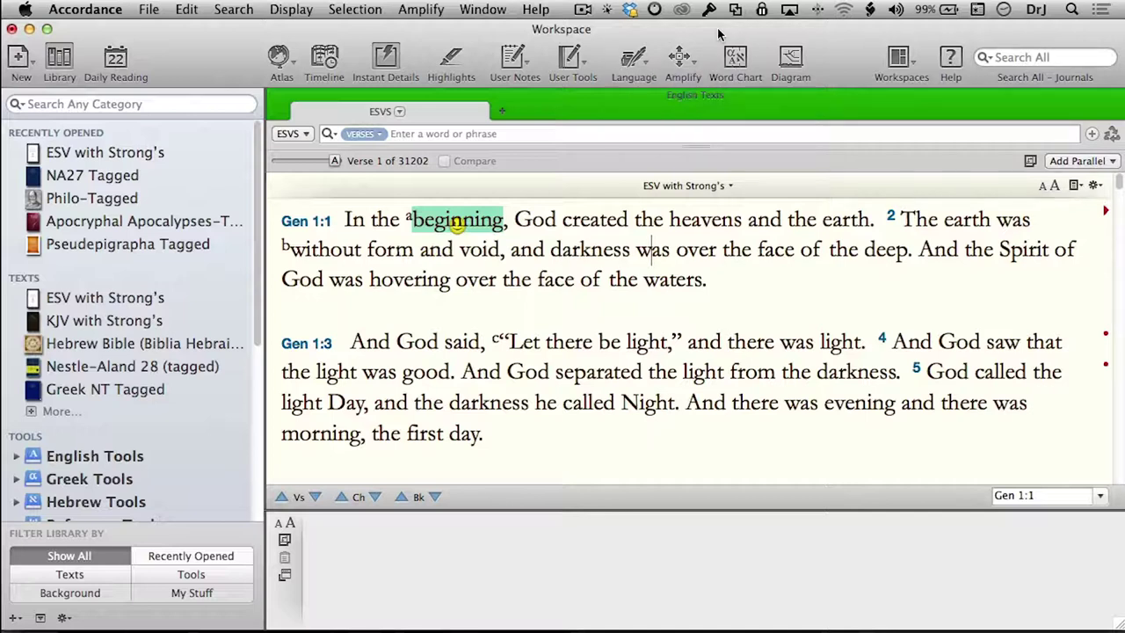
# Open the toolbar customization, add New Construct after Diagram and remove it from the toolbar again.
pyautogui.rightClick(840, 67)
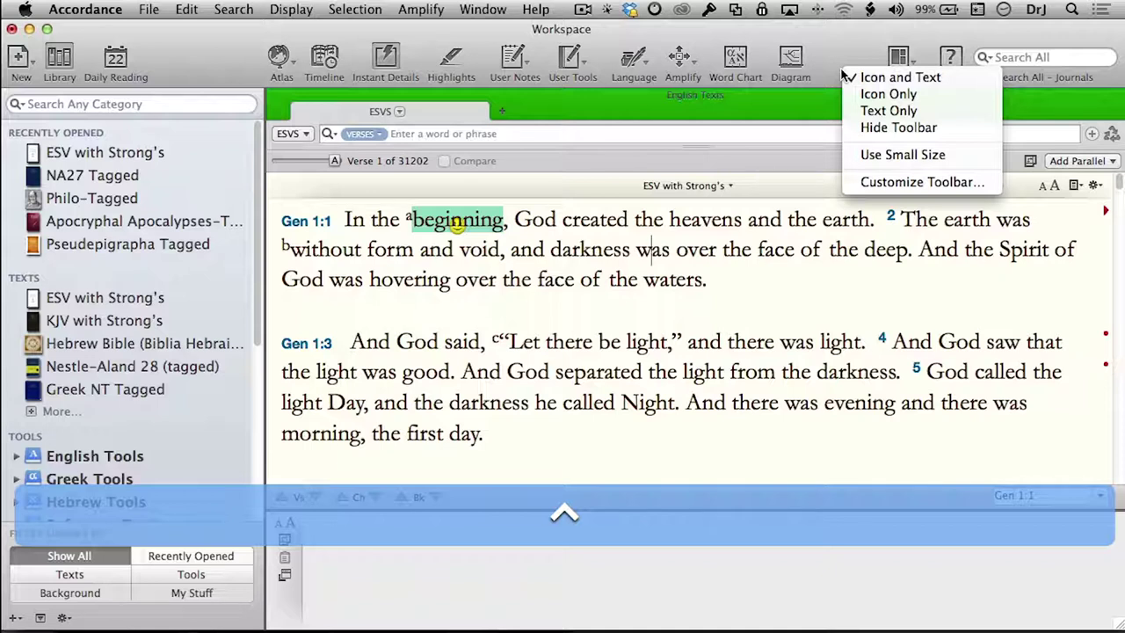
pyautogui.click(900, 187)
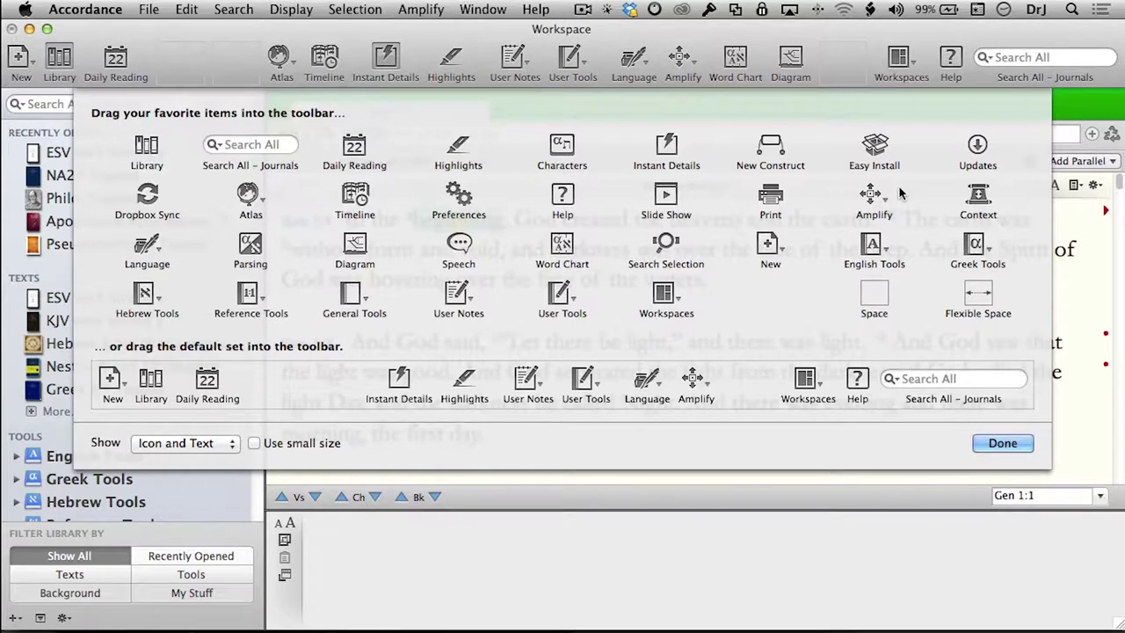
pyautogui.click(771, 143)
pyautogui.moveTo(772, 143); pyautogui.dragTo(863, 55)
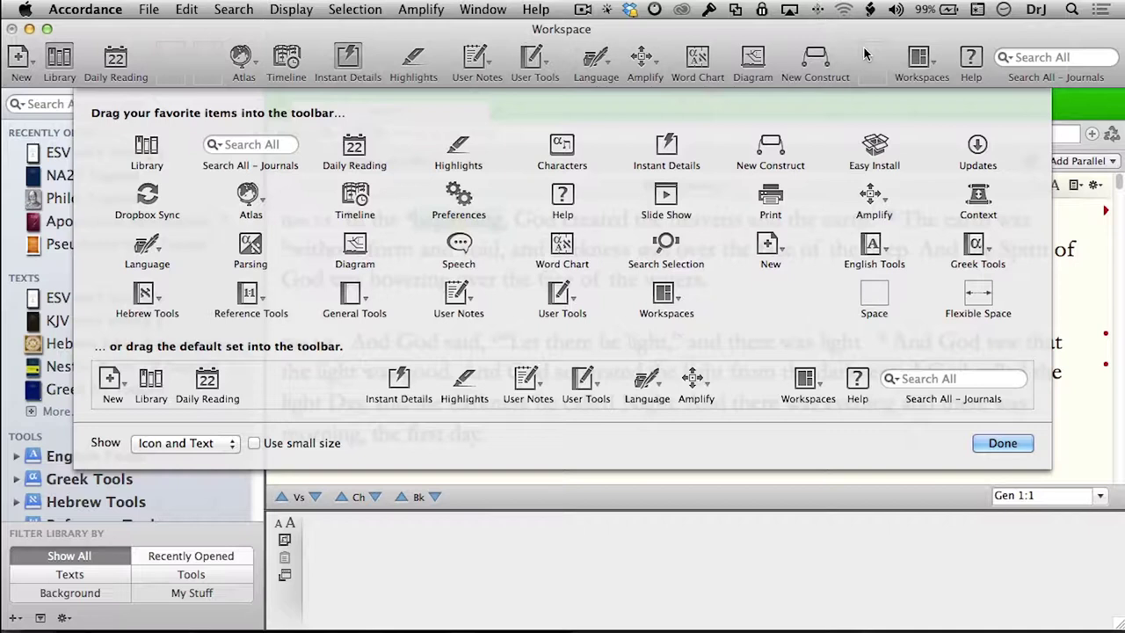
pyautogui.moveTo(816, 59); pyautogui.dragTo(809, 263)
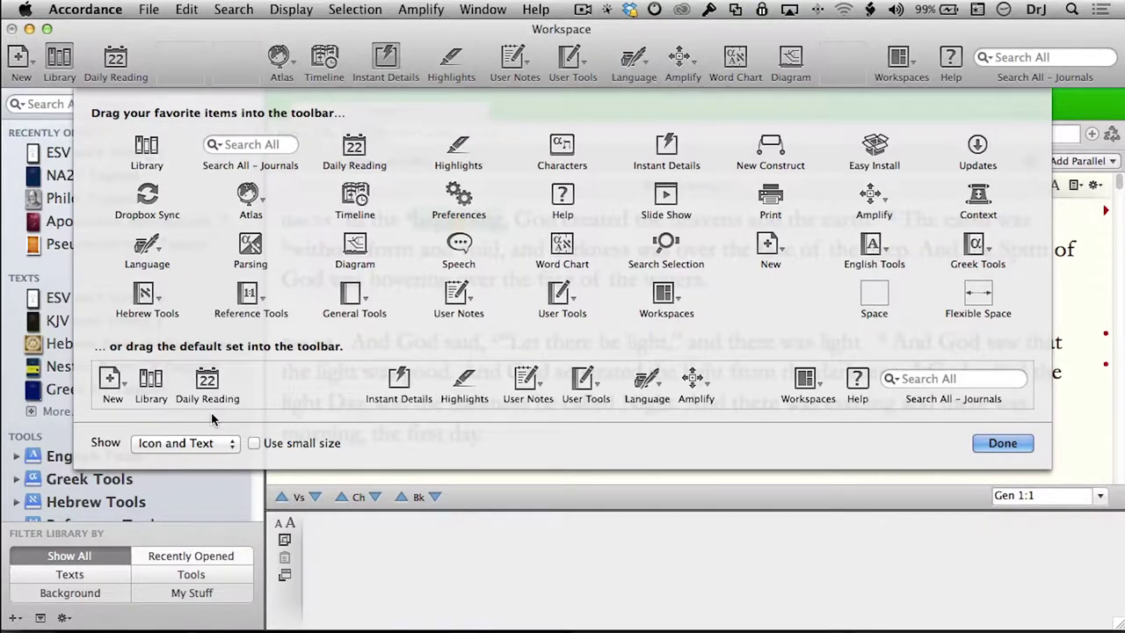
# Keep the Icon and Text display, move Diagram ahead of Word Chart in the toolbar and finish customizing.
pyautogui.click(222, 446)
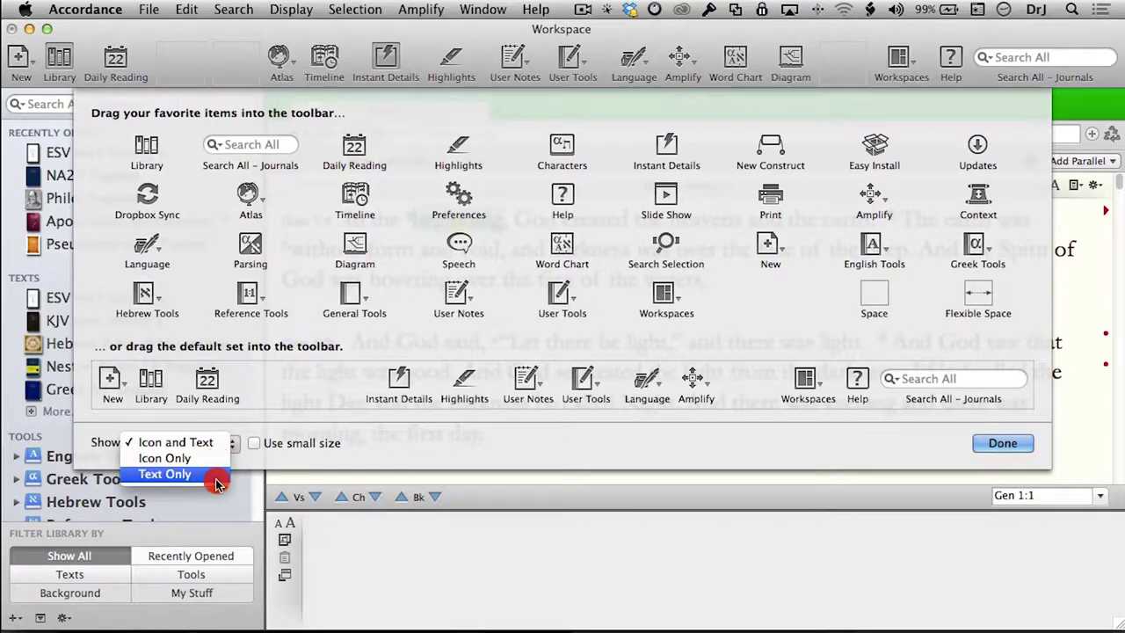
pyautogui.click(300, 299)
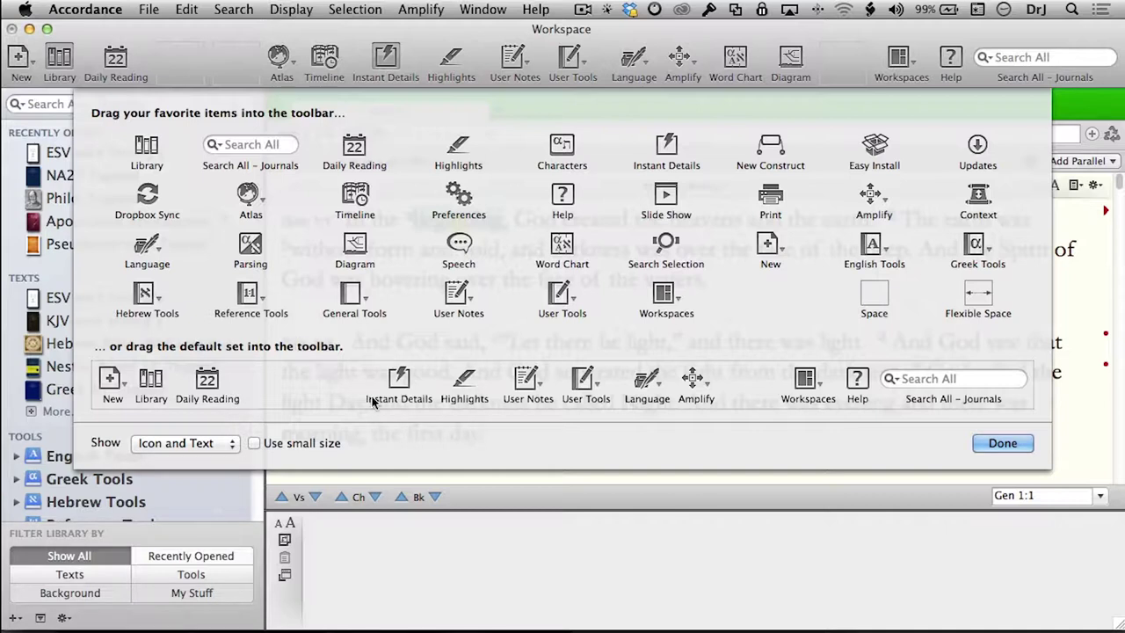
pyautogui.click(327, 384)
pyautogui.moveTo(790, 60); pyautogui.dragTo(730, 66)
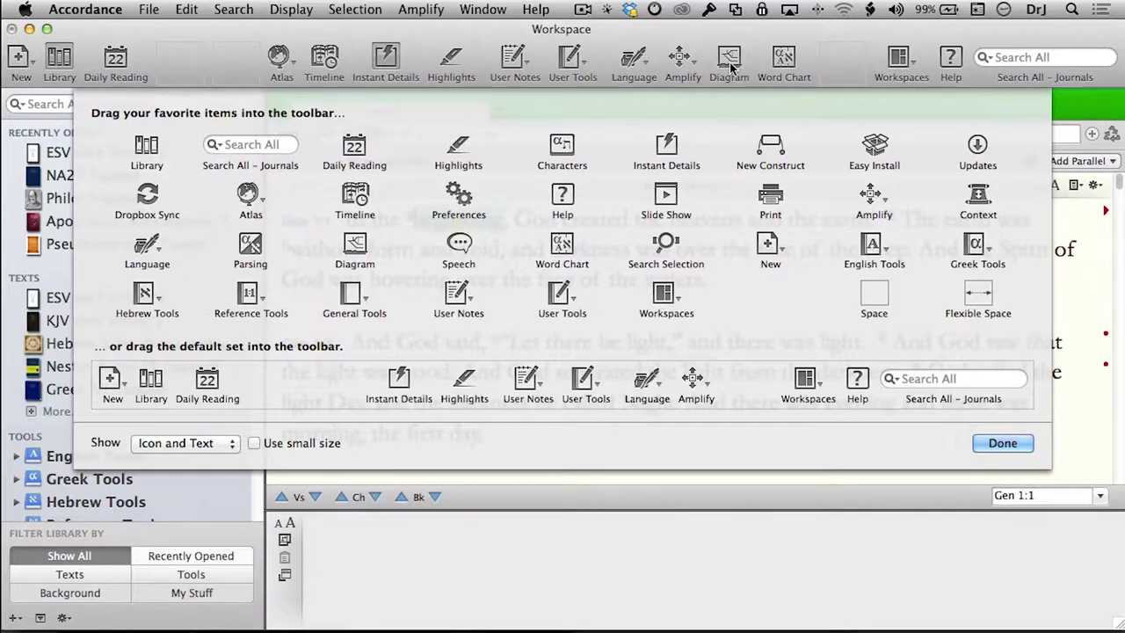
pyautogui.click(1002, 443)
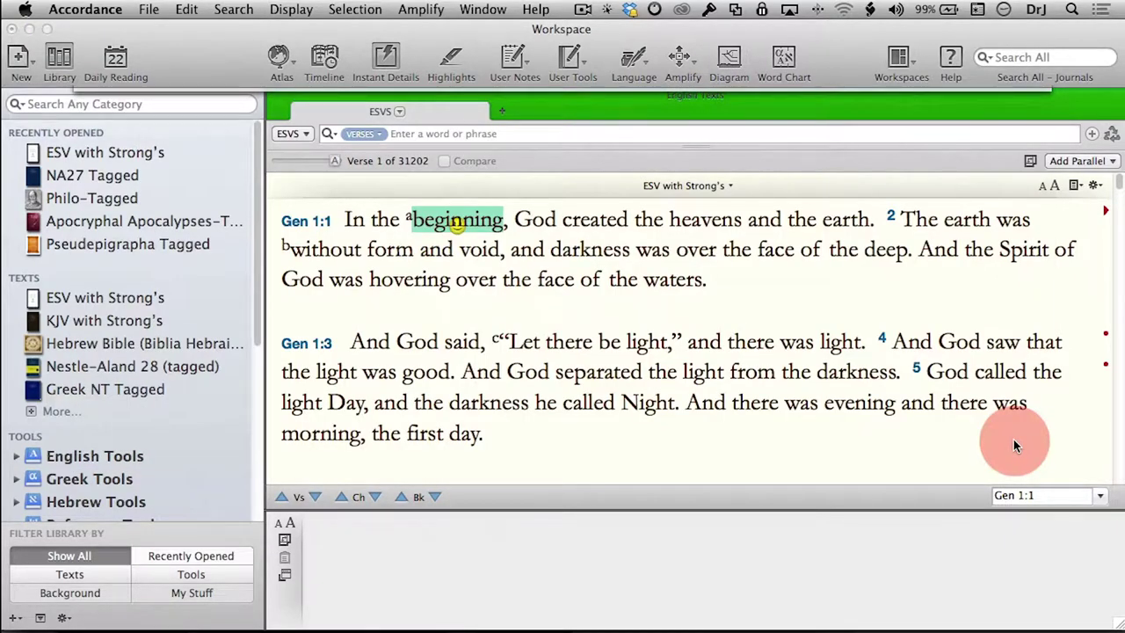
# Review the window commands, including Tabs & Zones and the options to hide or customize the toolbar.
pyautogui.click(496, 8)
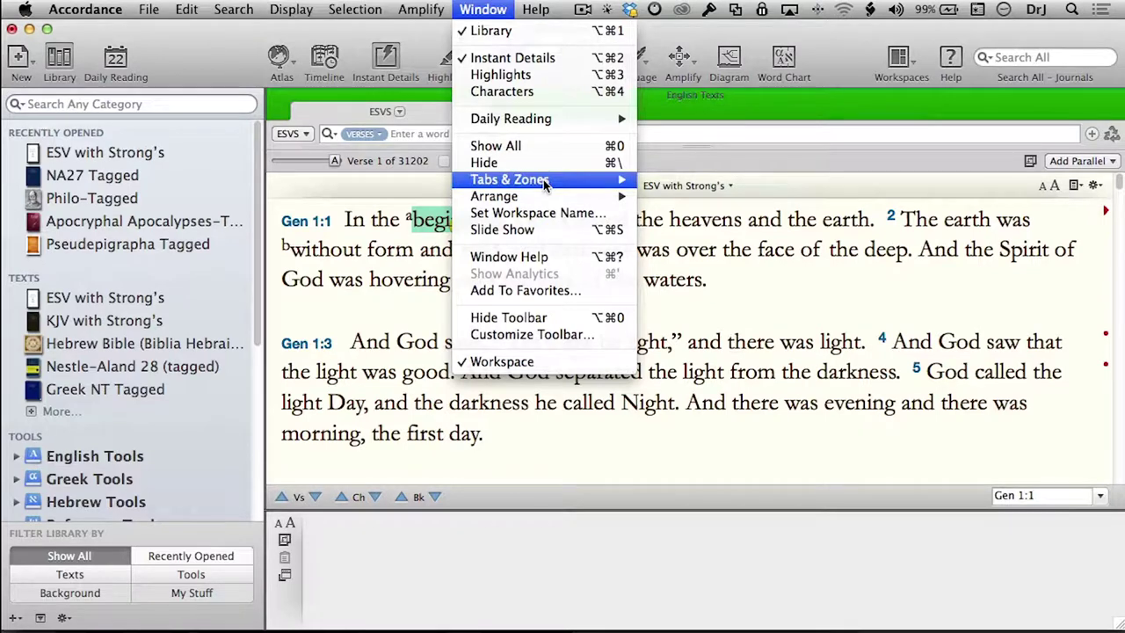
pyautogui.moveTo(543, 180)
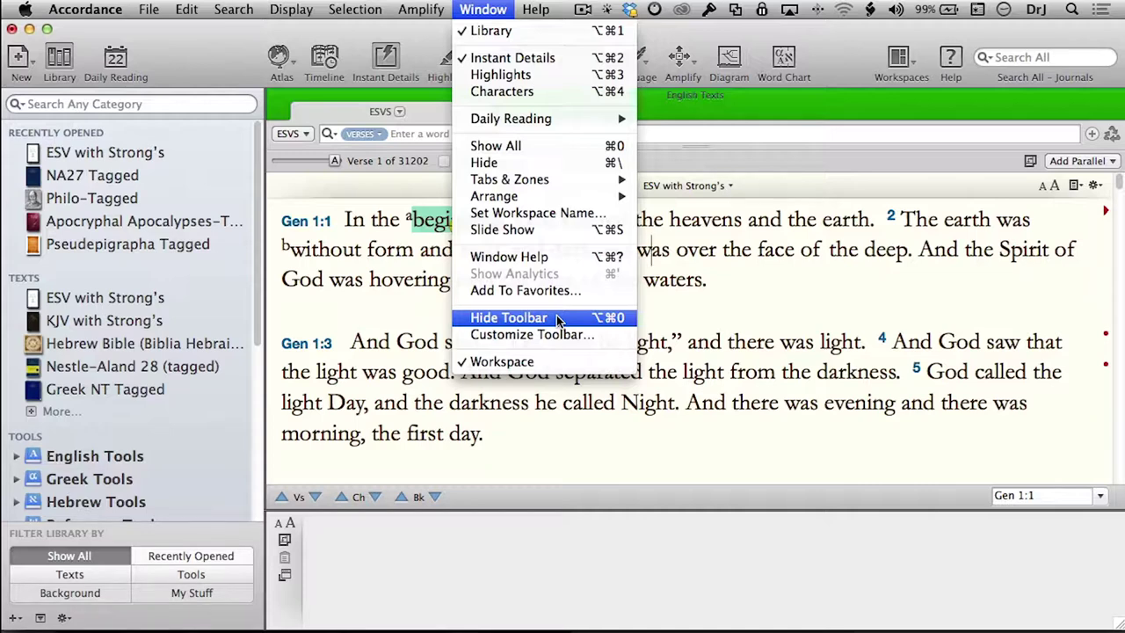
pyautogui.click(556, 318)
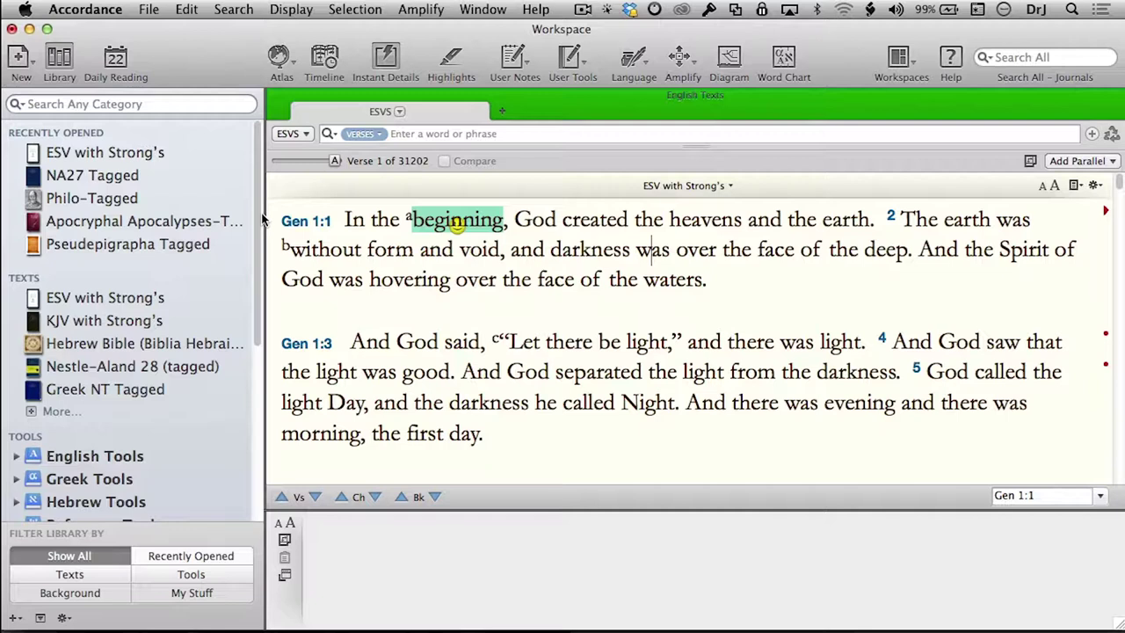
# Filter the Library to show only Texts and expand Original Language Bibles and its Tanach folder.
pyautogui.click(59, 413)
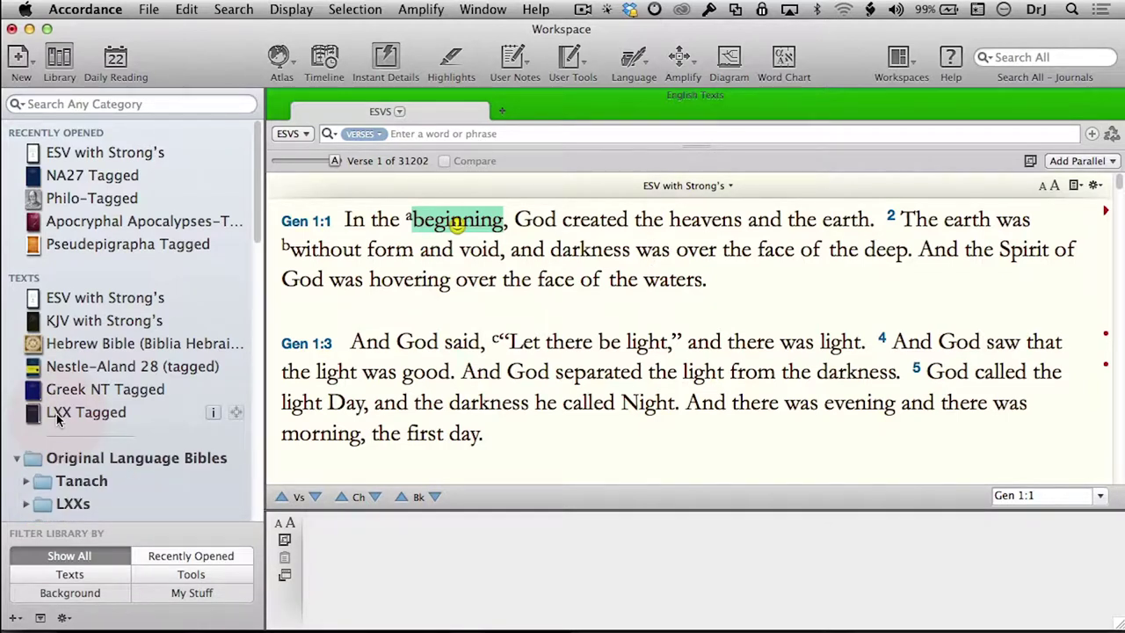
pyautogui.click(58, 418)
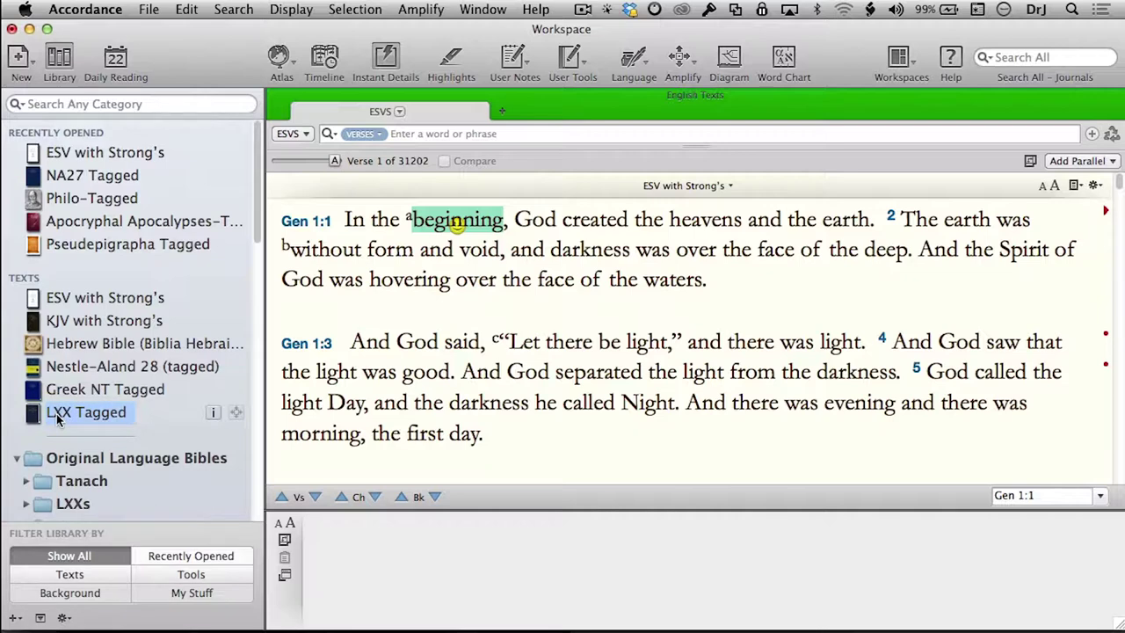
pyautogui.click(68, 575)
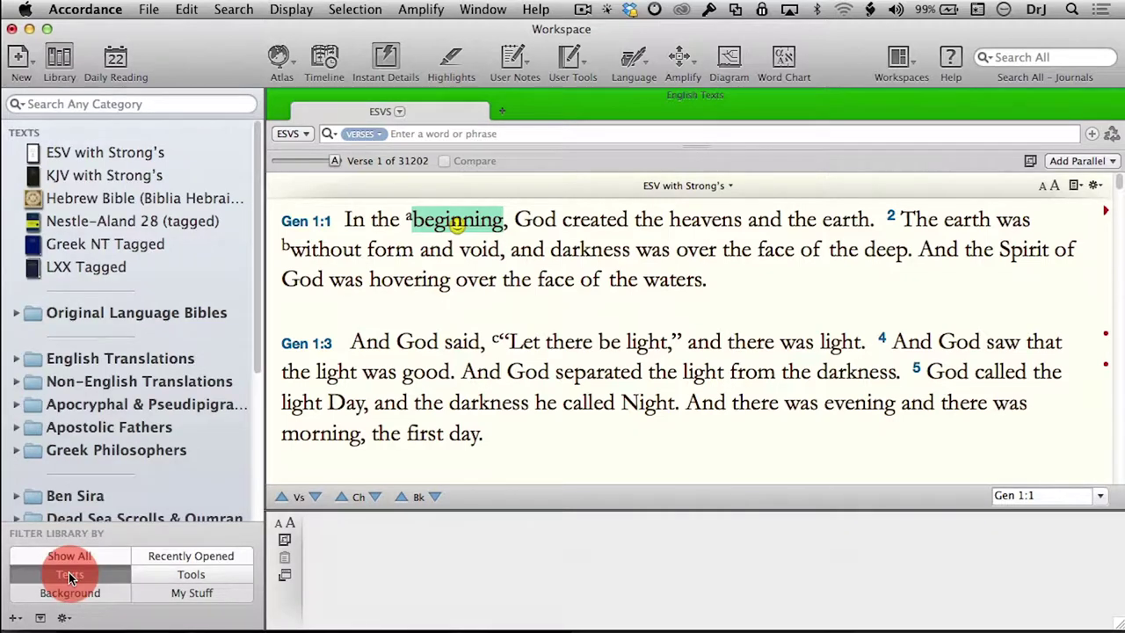
pyautogui.moveTo(255, 338); pyautogui.dragTo(261, 235)
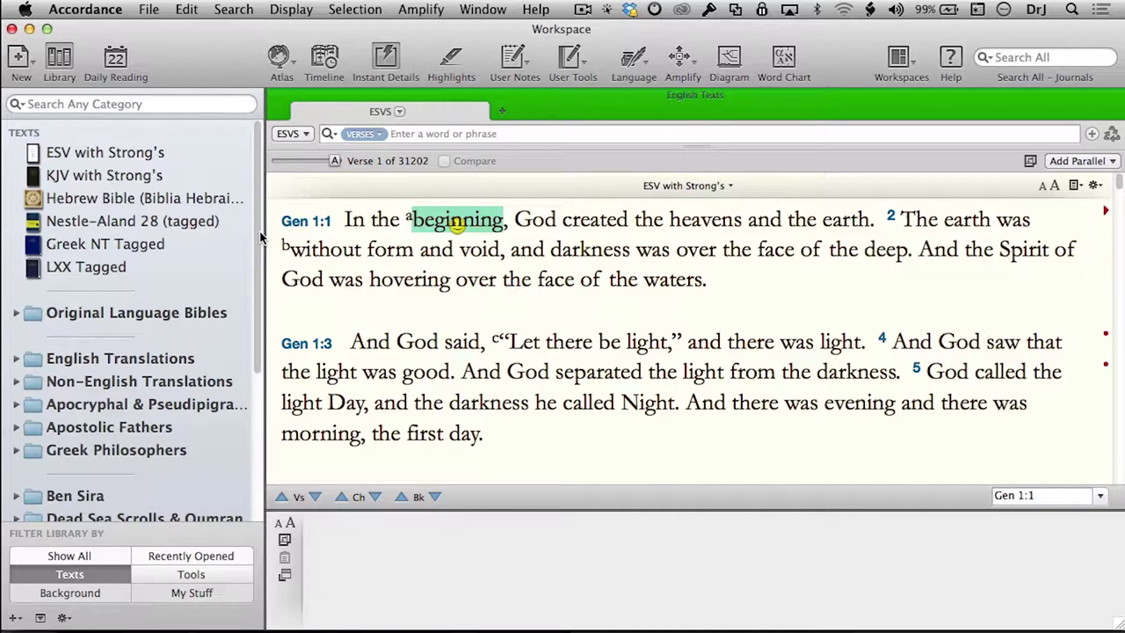
pyautogui.click(18, 314)
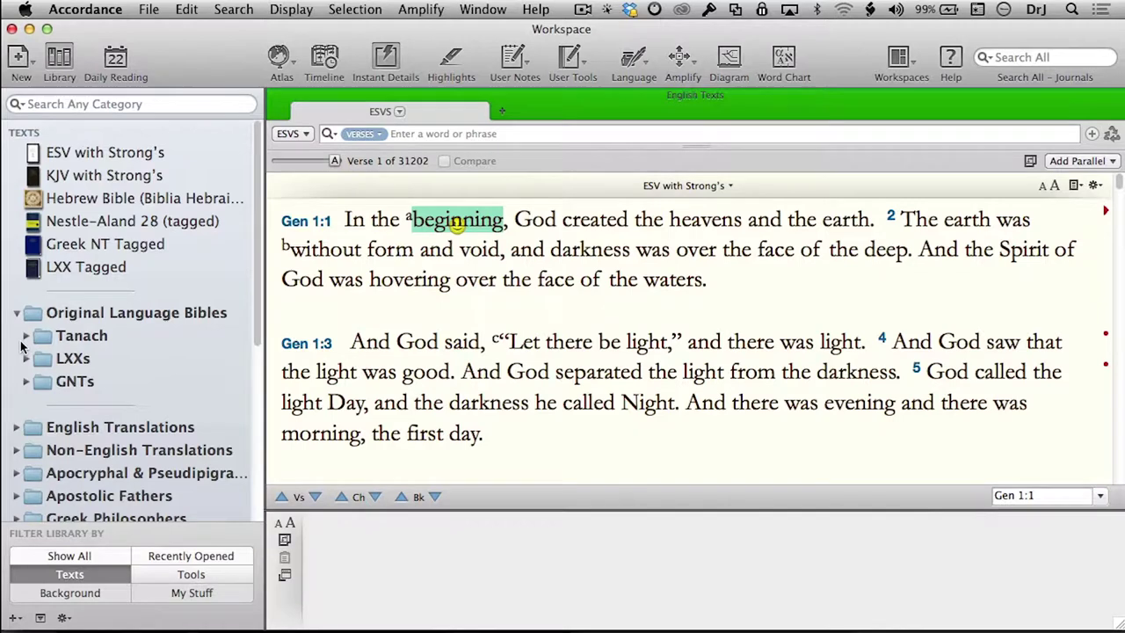
pyautogui.click(26, 337)
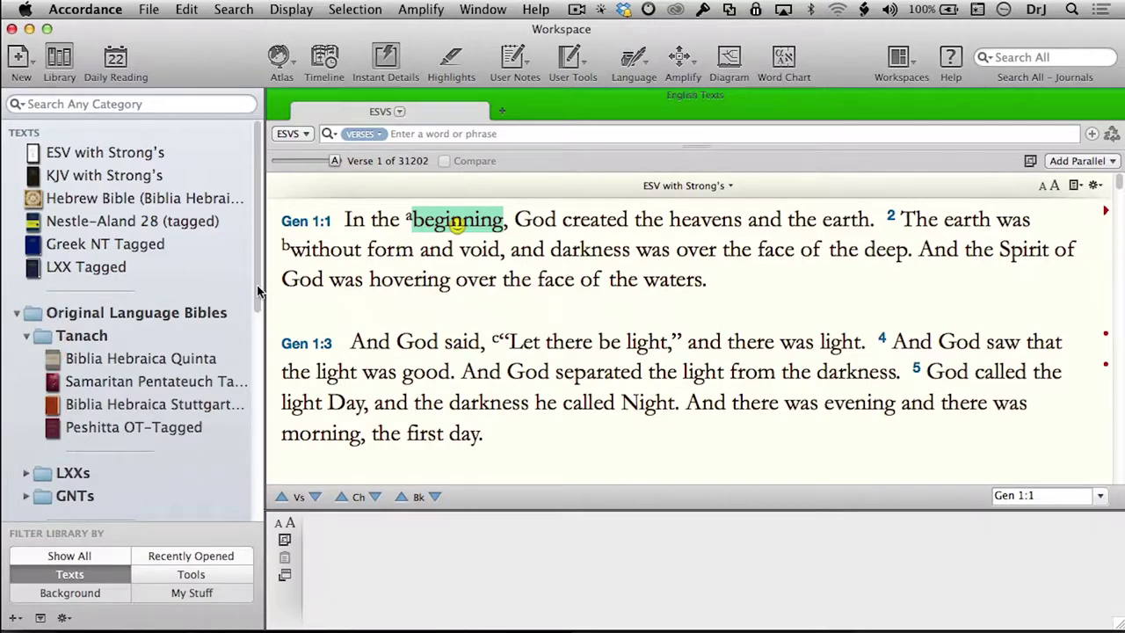
pyautogui.moveTo(259, 292); pyautogui.dragTo(260, 324)
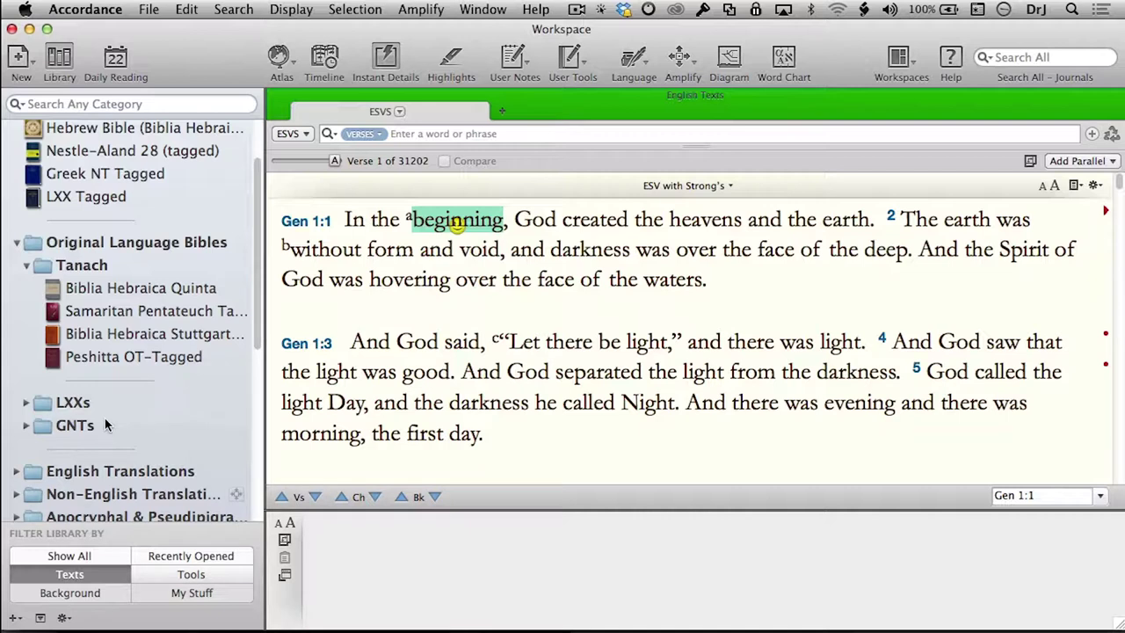
# Add a folder named Sample Folder below Biblia Hebraica Quinta in the Library's Tanach folder.
pyautogui.click(104, 290)
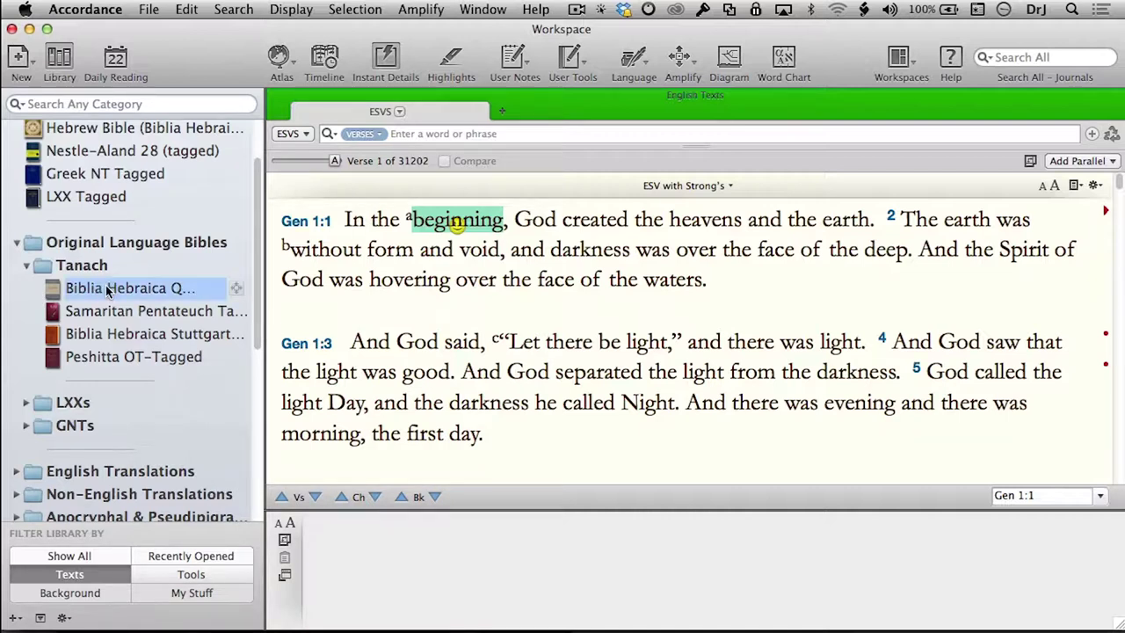
pyautogui.click(65, 618)
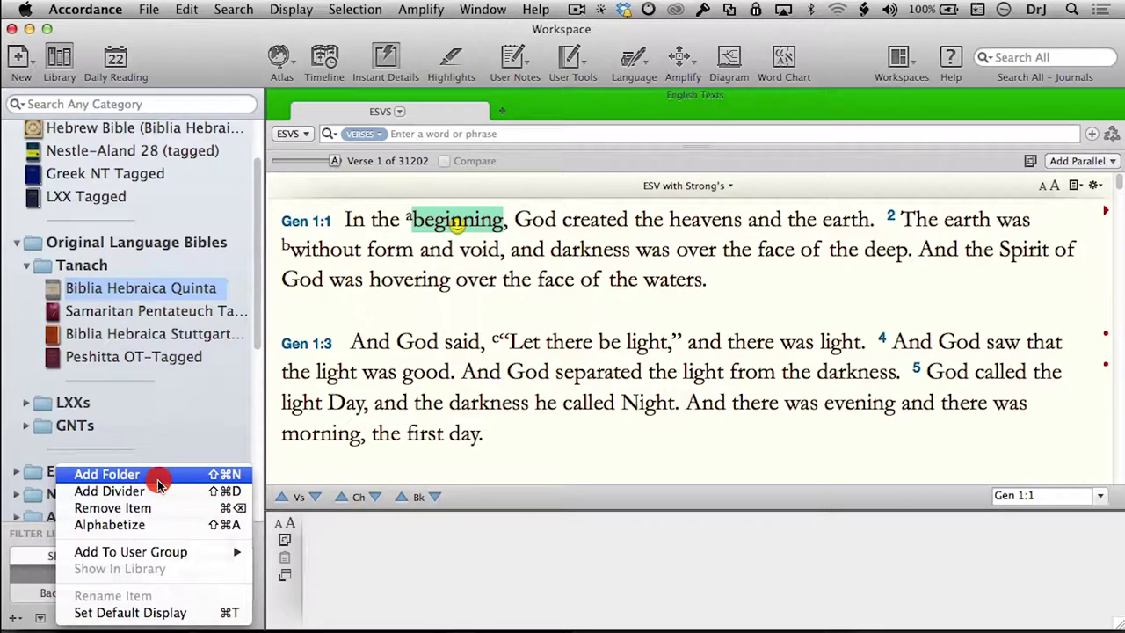
pyautogui.click(159, 524)
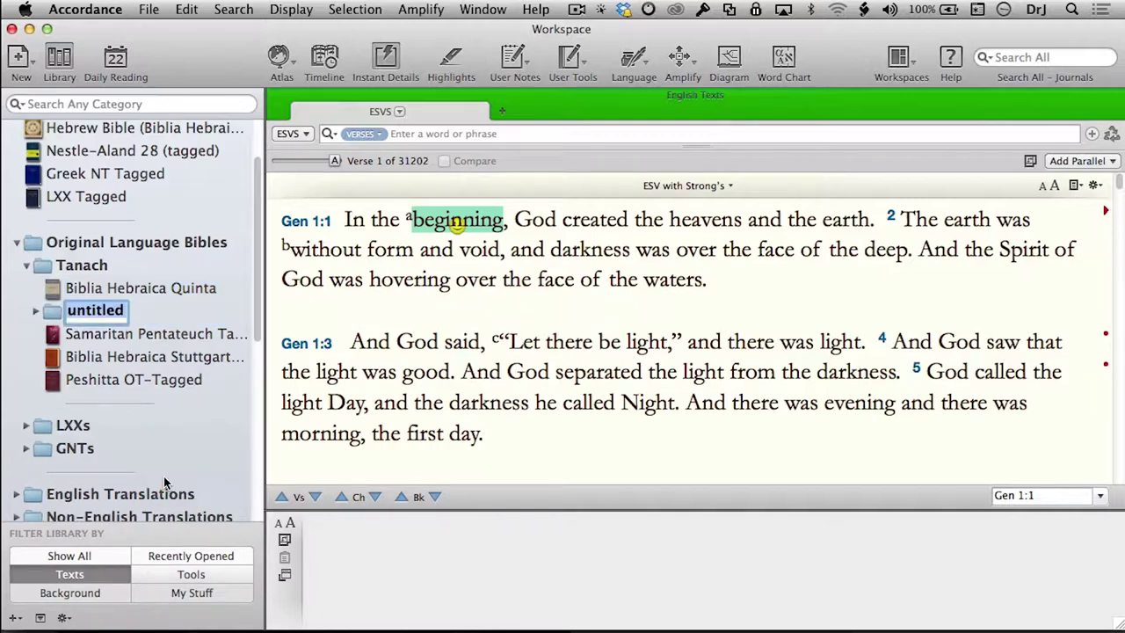
pyautogui.write('Sample ')
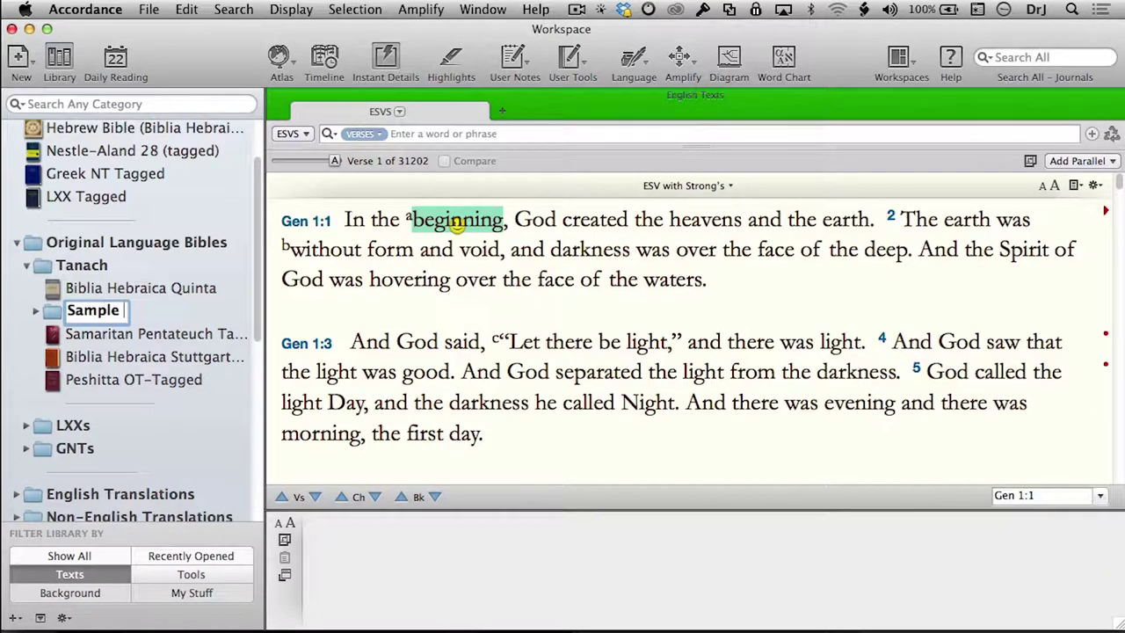
pyautogui.write('Folder')
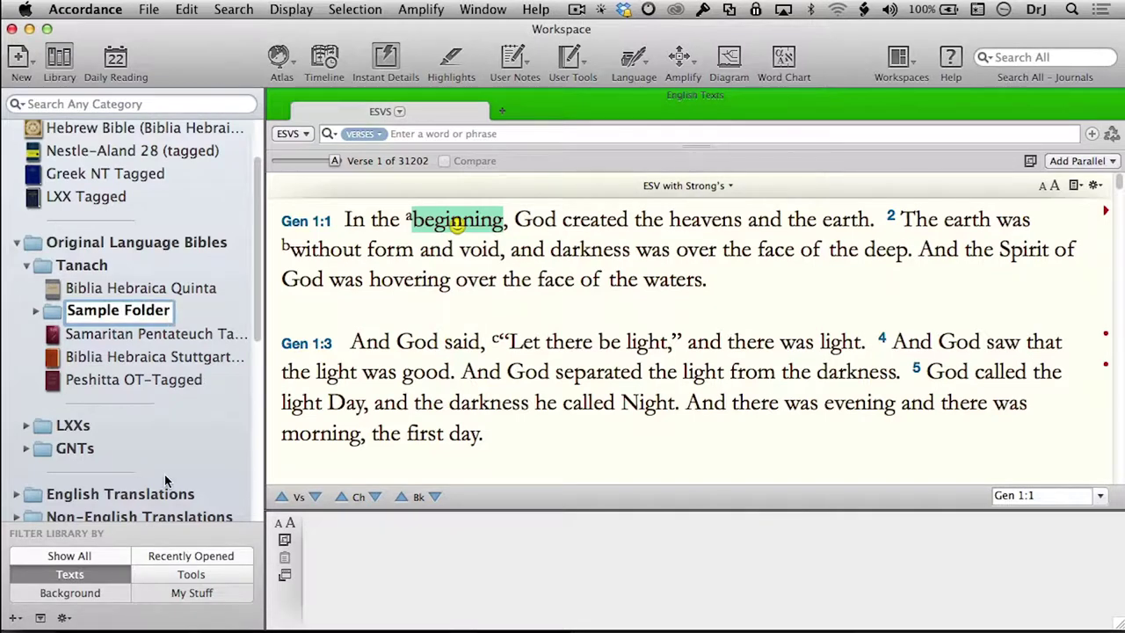
pyautogui.press('Return')
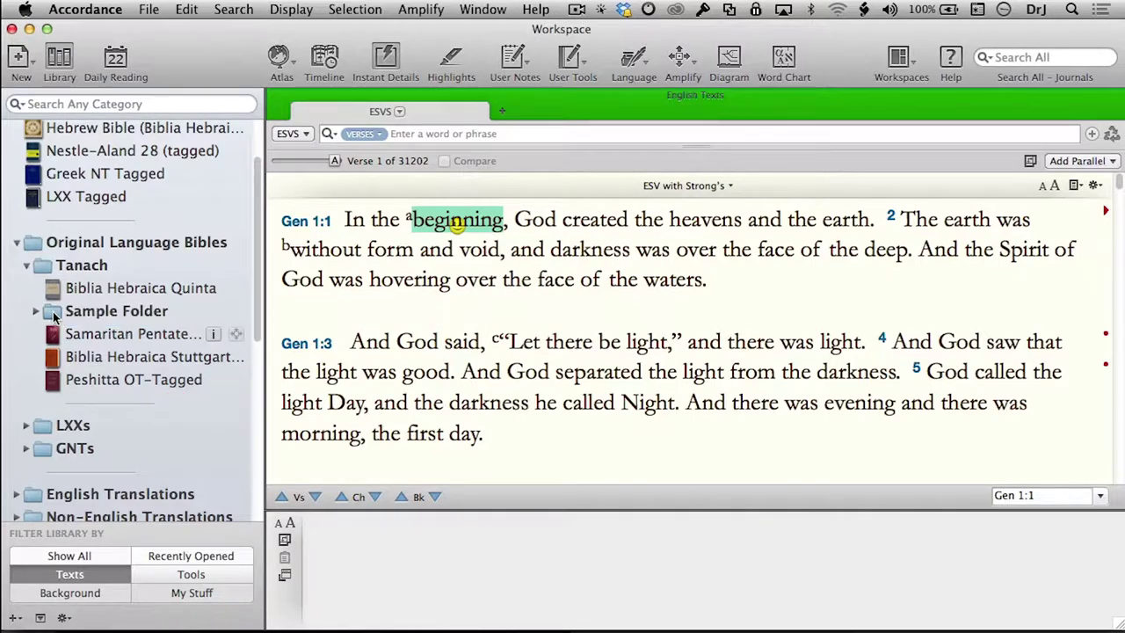
# Move Sample Folder below the divider, put Peshitta OT-Tagged into it and return that text to the end of the Tanach texts.
pyautogui.moveTo(54, 314); pyautogui.dragTo(61, 404)
pyautogui.moveTo(54, 364); pyautogui.dragTo(48, 304)
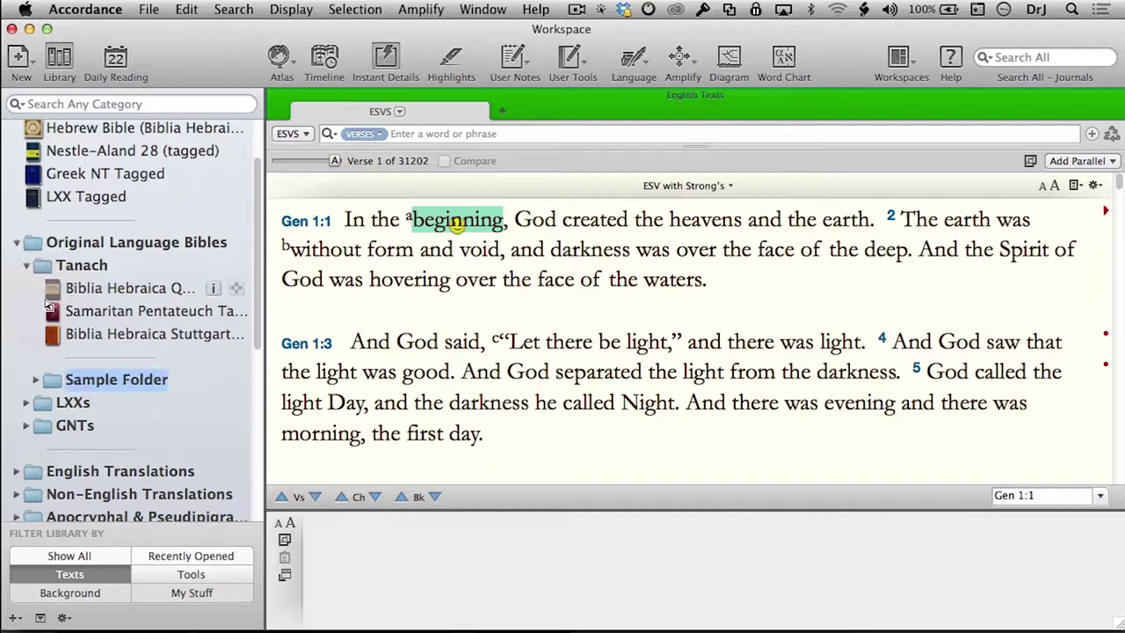
pyautogui.click(33, 381)
pyautogui.moveTo(63, 402); pyautogui.dragTo(66, 360)
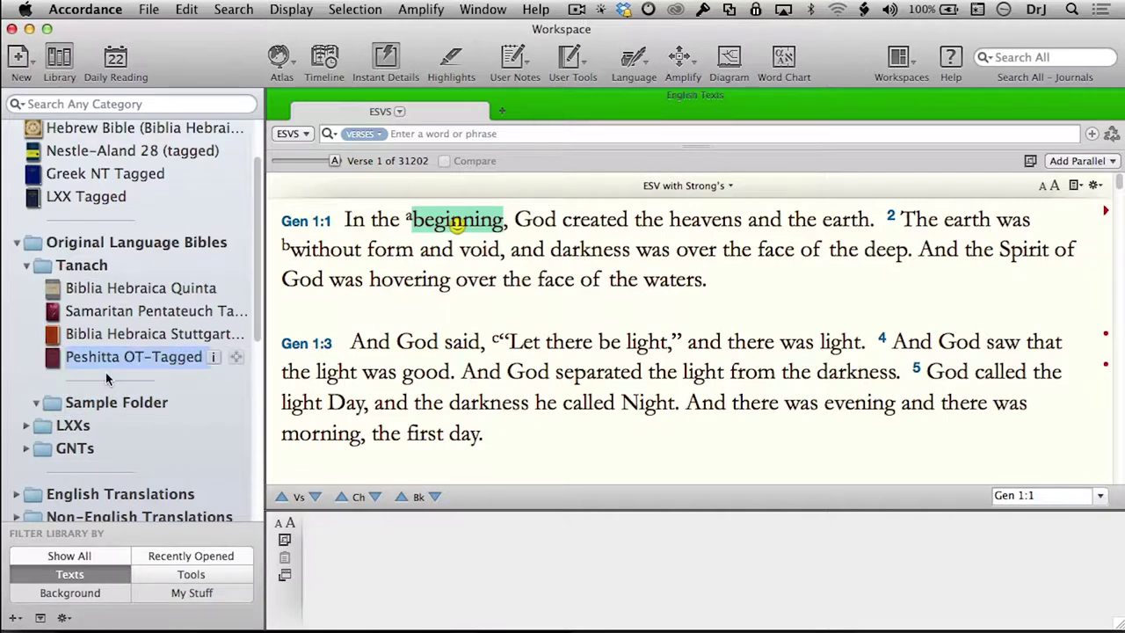
# Delete the empty Sample Folder from the Library and confirm the deletion.
pyautogui.click(55, 406)
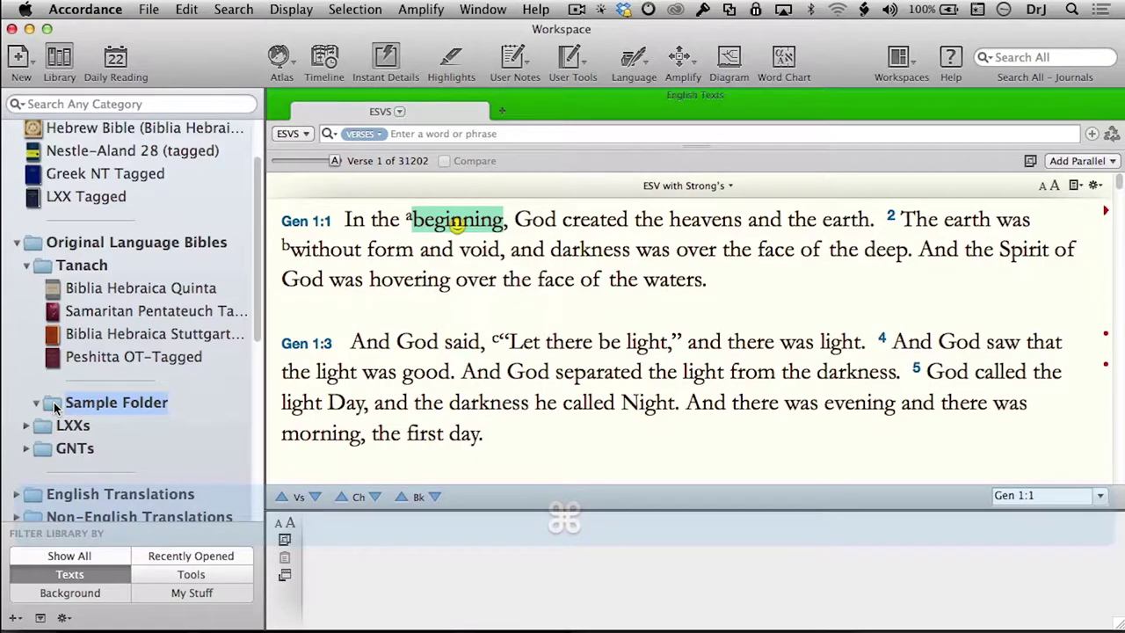
pyautogui.press('super+BackSpace')
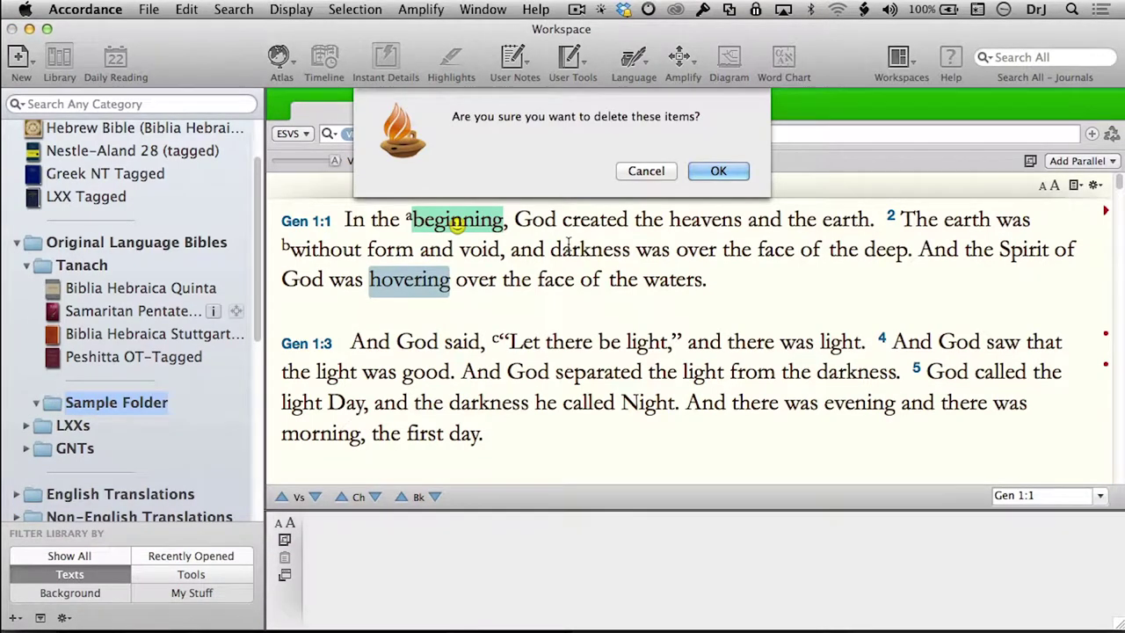
pyautogui.click(702, 176)
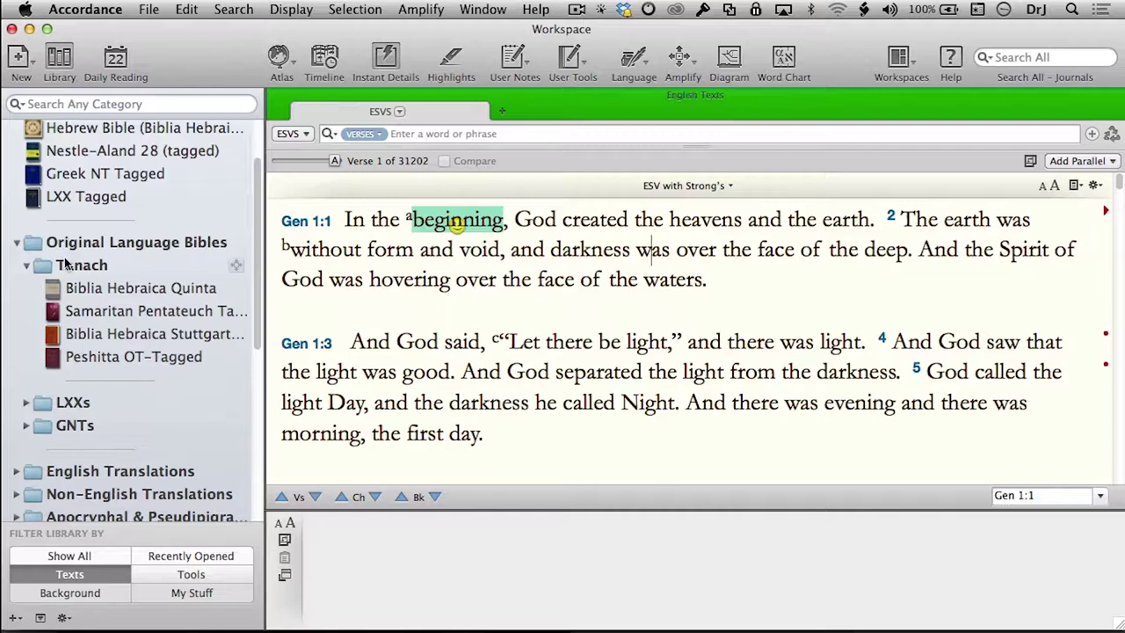
# Collapse Original Language Bibles and review the order and shortcuts of the texts offered for the ESVS search.
pyautogui.click(15, 244)
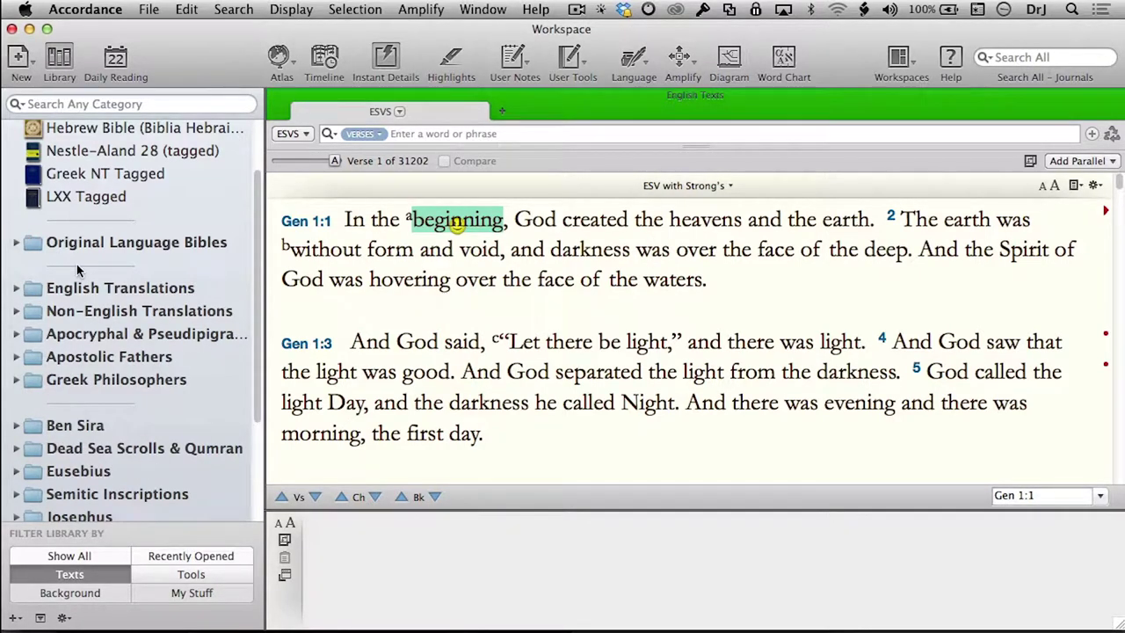
pyautogui.scroll(2, 76, 264)
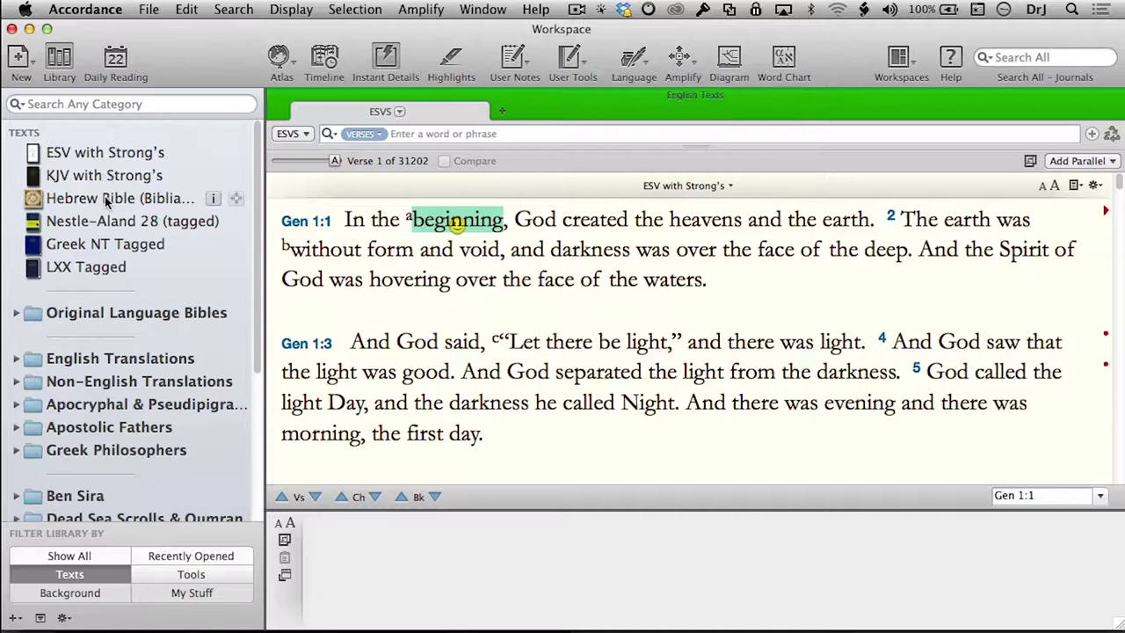
pyautogui.click(306, 135)
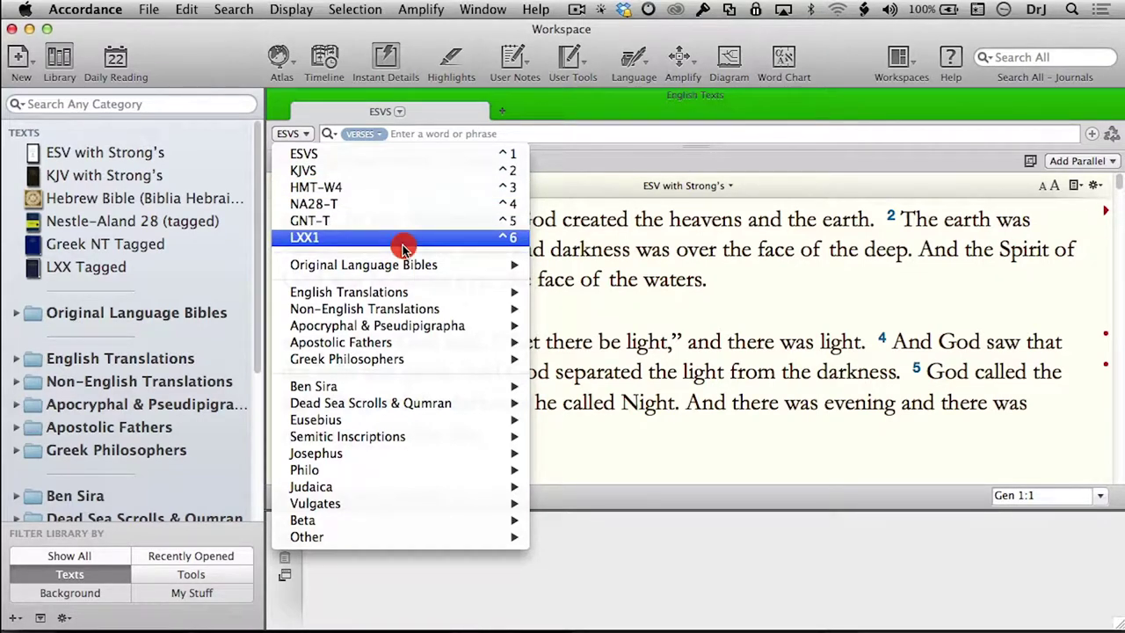
pyautogui.click(252, 42)
# Move KJV with Strong's to the end of the Library's Texts and the Hebrew Bible above ESV with Strong's.
pyautogui.moveTo(98, 175); pyautogui.dragTo(97, 147)
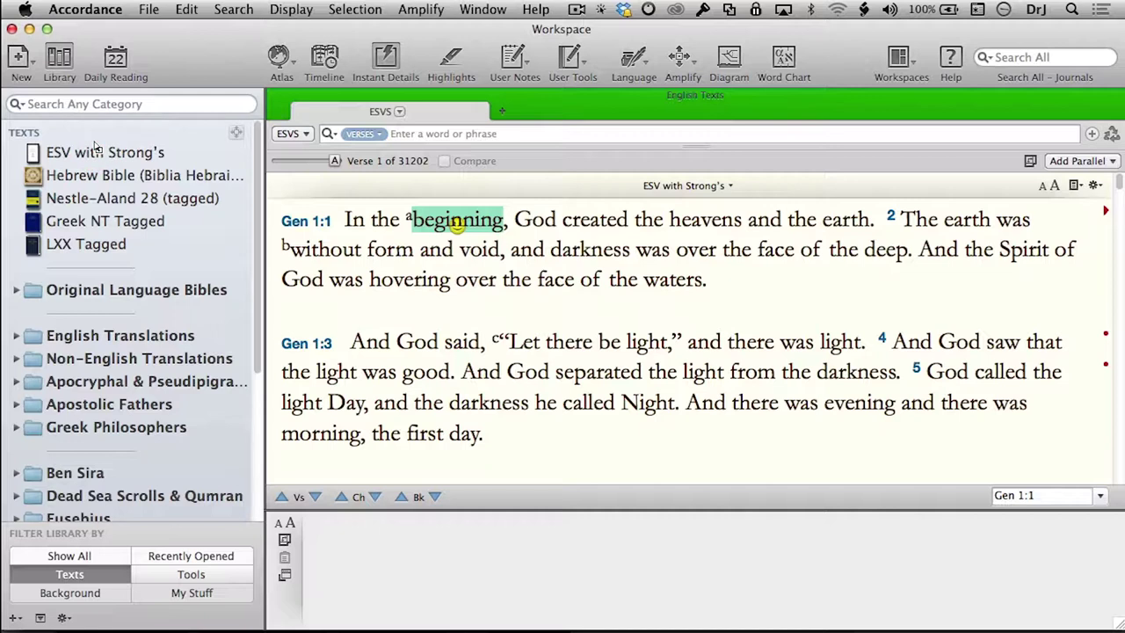
pyautogui.click(97, 146)
pyautogui.moveTo(87, 177); pyautogui.dragTo(89, 151)
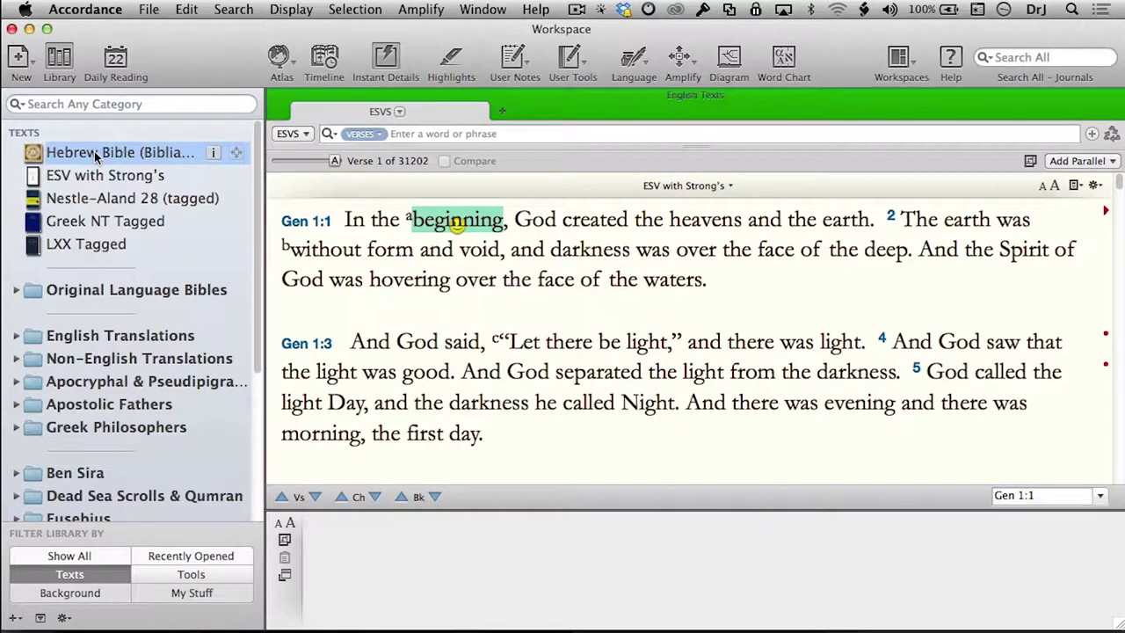
# Check the reordered texts among the search text choices and look through all of the Library's text folders.
pyautogui.click(306, 134)
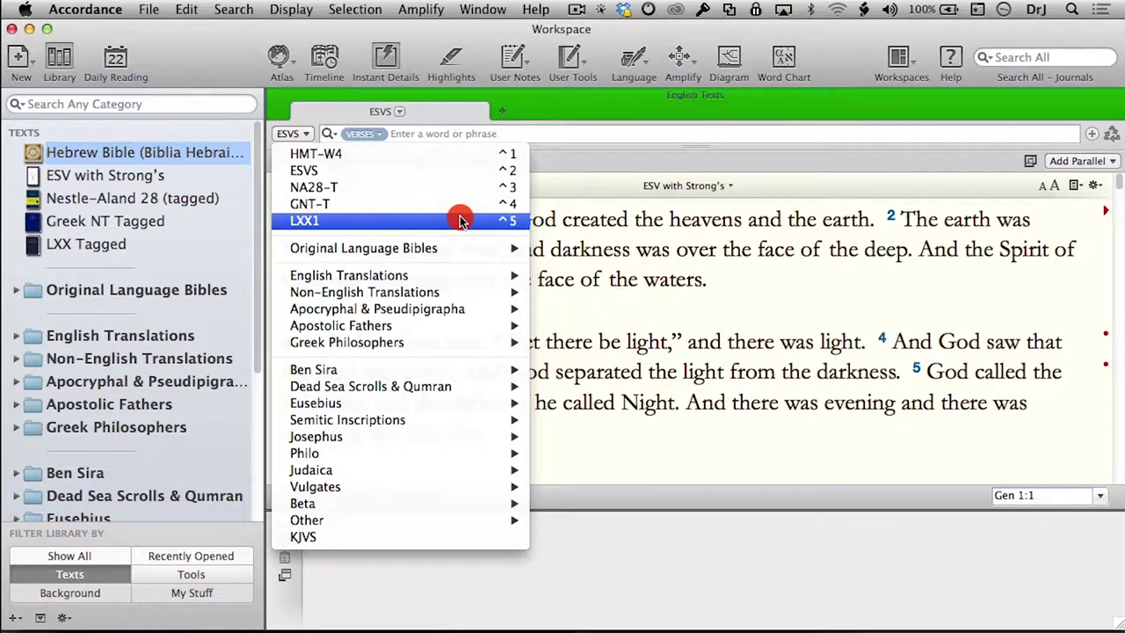
pyautogui.click(201, 196)
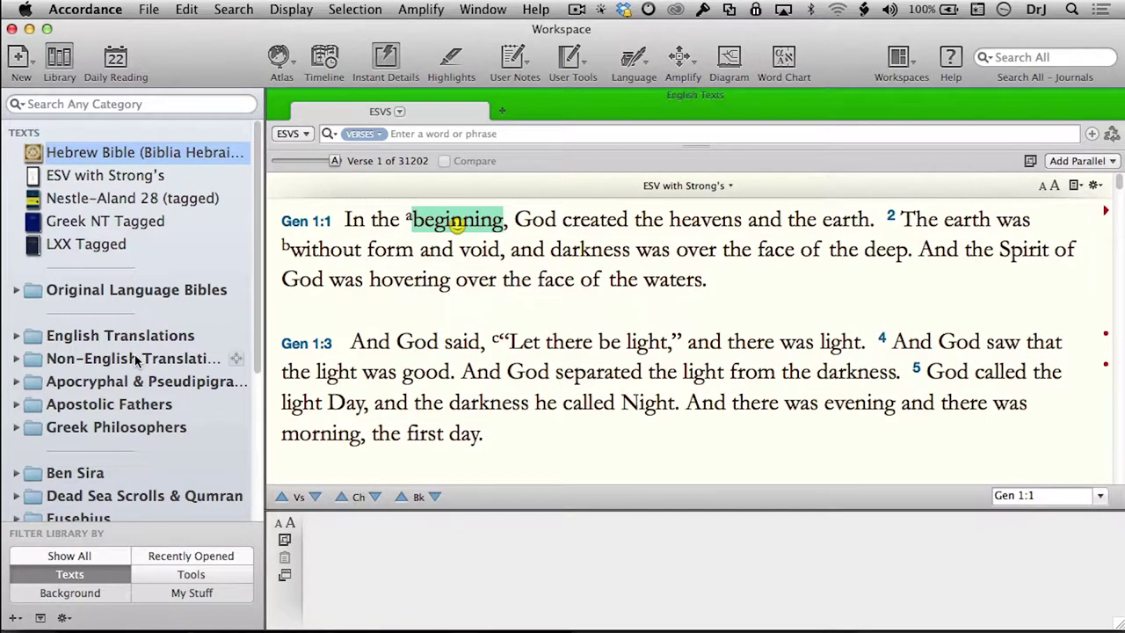
pyautogui.scroll(-3, 136, 358)
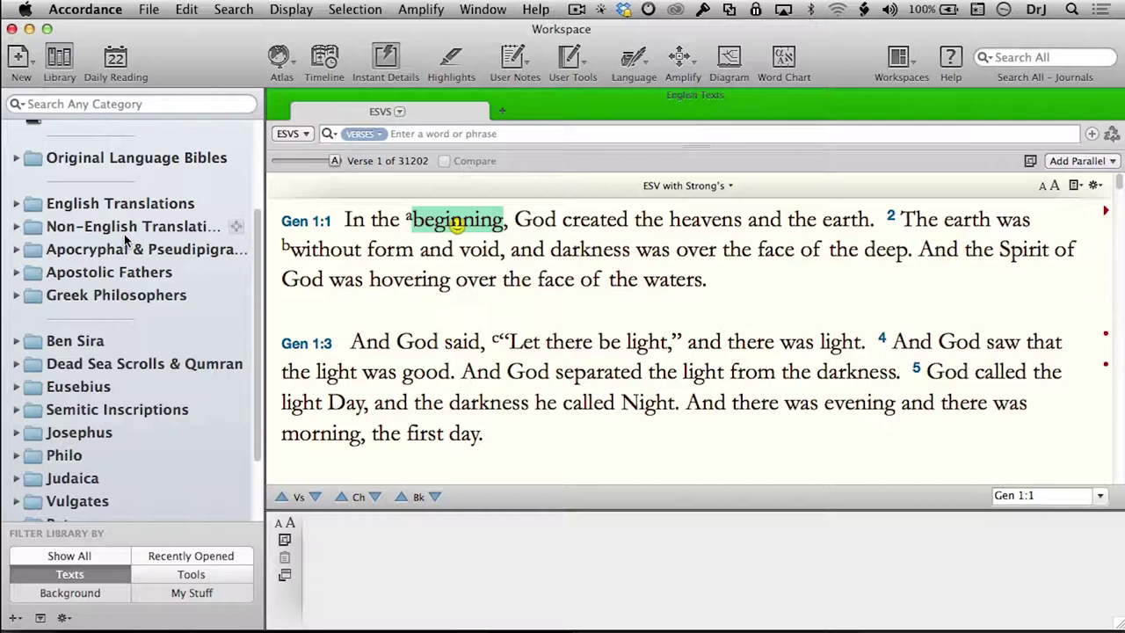
pyautogui.scroll(-3, 133, 279)
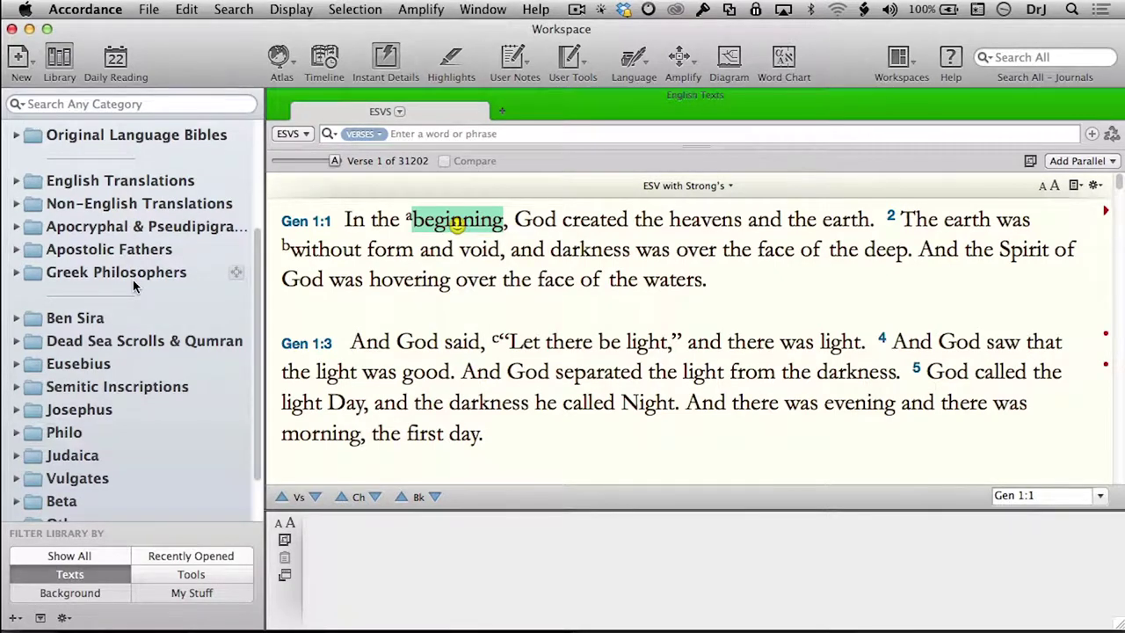
pyautogui.scroll(8, 134, 286)
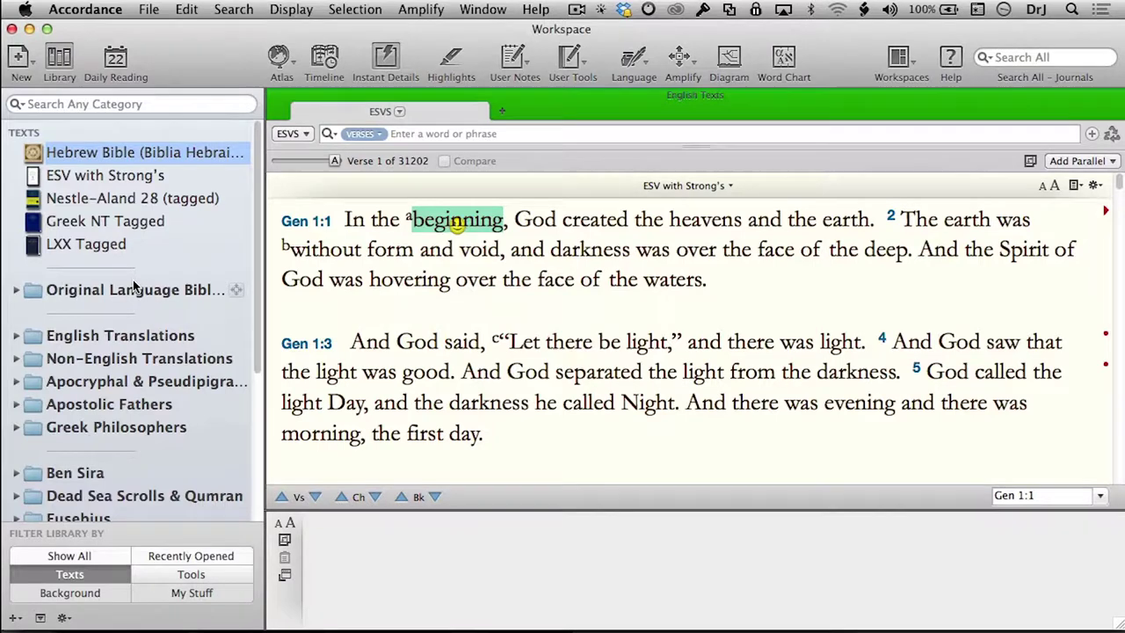
pyautogui.scroll(-5, 133, 280)
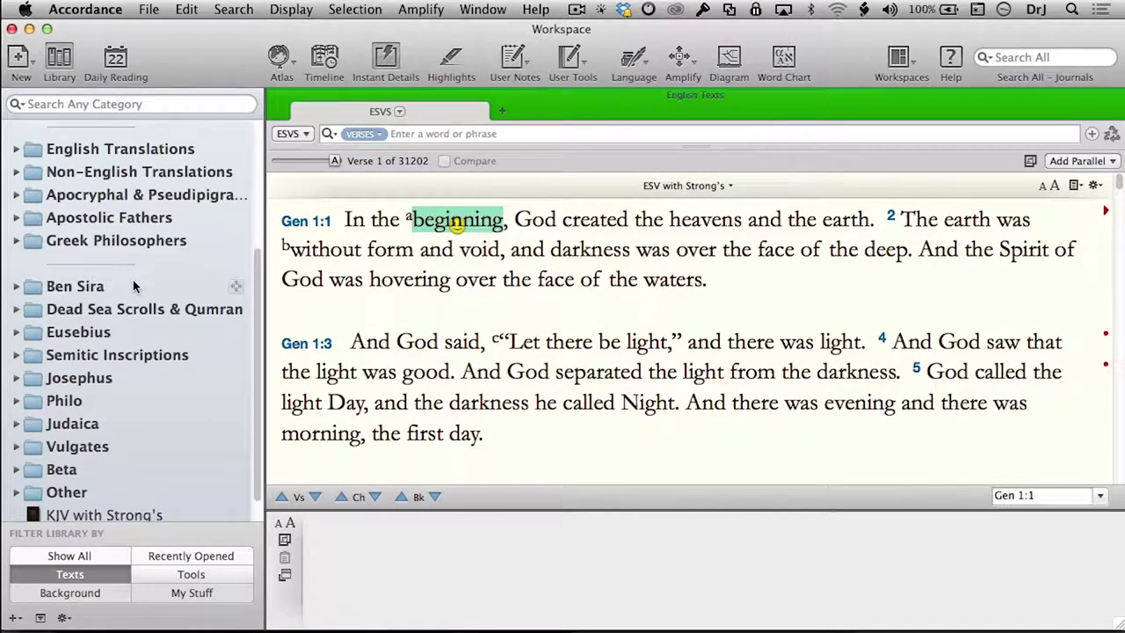
pyautogui.scroll(-1, 103, 330)
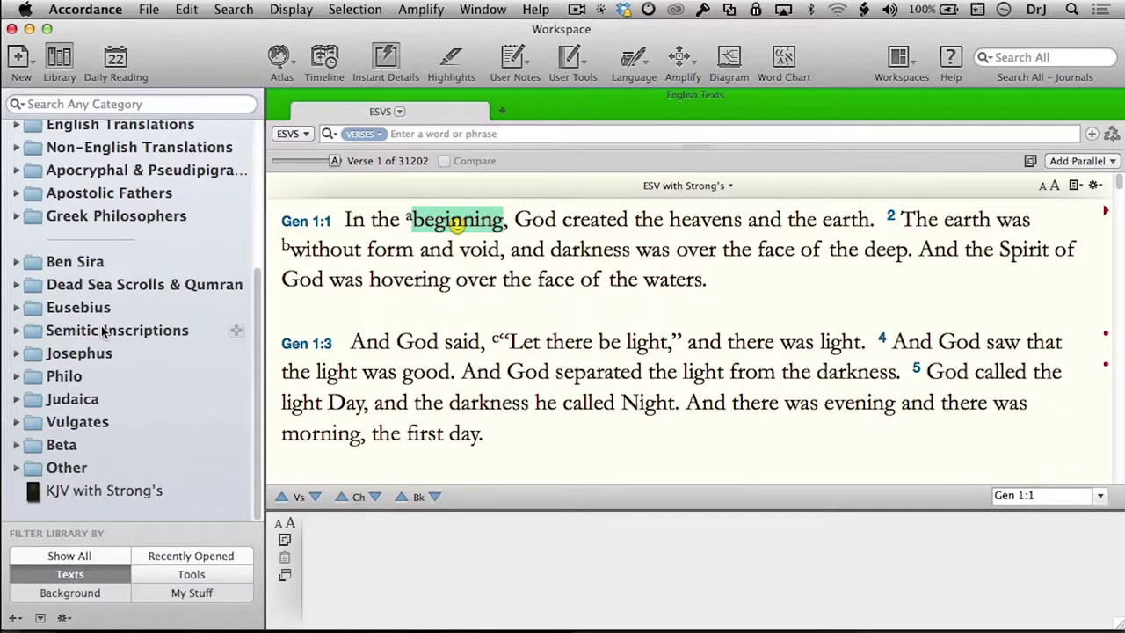
pyautogui.scroll(2, 103, 330)
pyautogui.scroll(4, 101, 330)
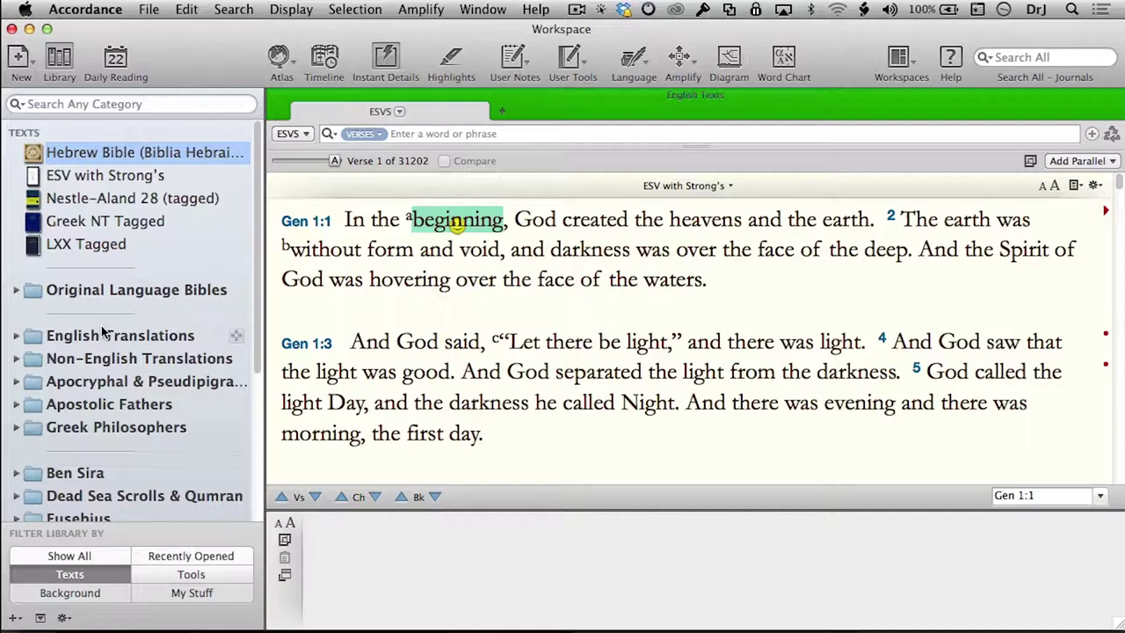
# Move Greek NT Tagged above Nestle-Aland 28 in the Library's Texts.
pyautogui.moveTo(106, 220); pyautogui.dragTo(117, 198)
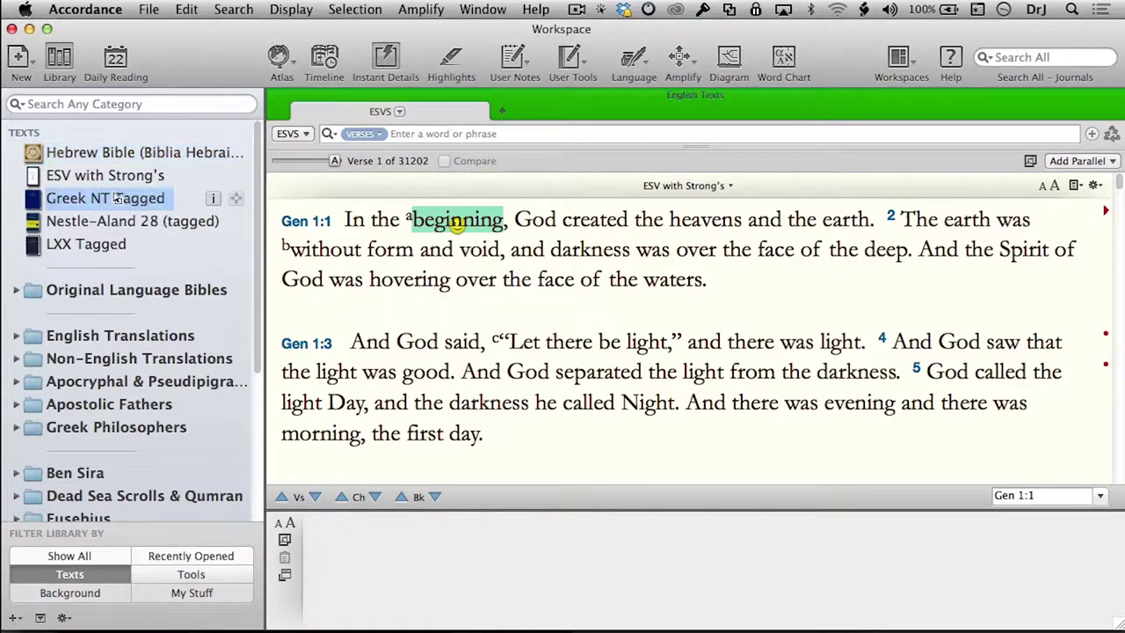
pyautogui.click(116, 224)
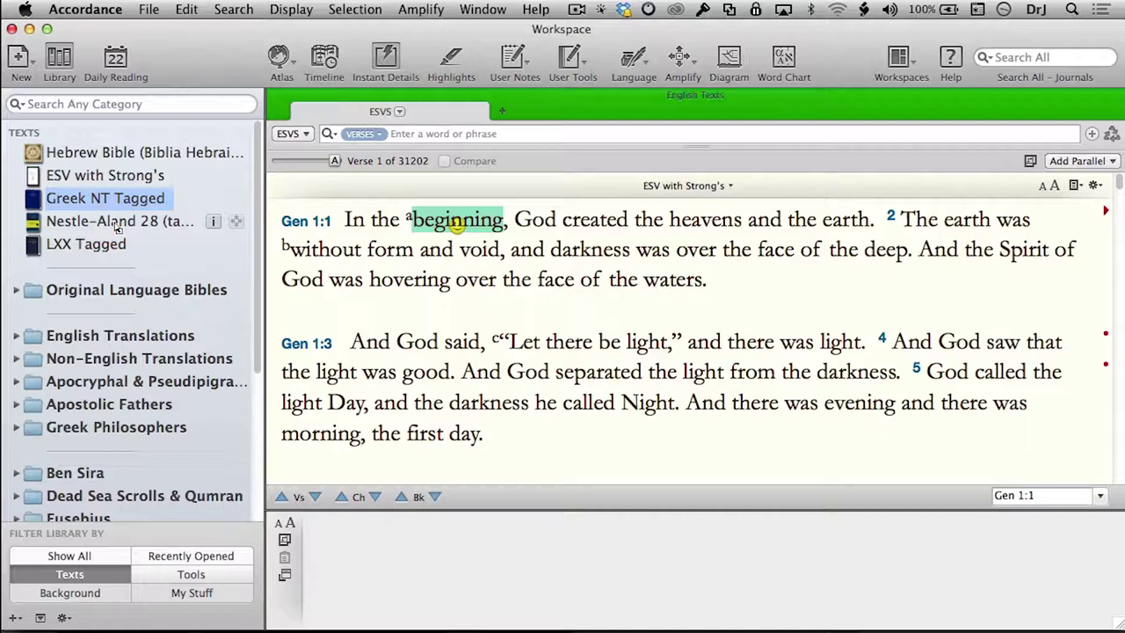
# Filter the Library to show only Tools, expand English Tools and look through its dictionaries, folders and other resources.
pyautogui.click(159, 575)
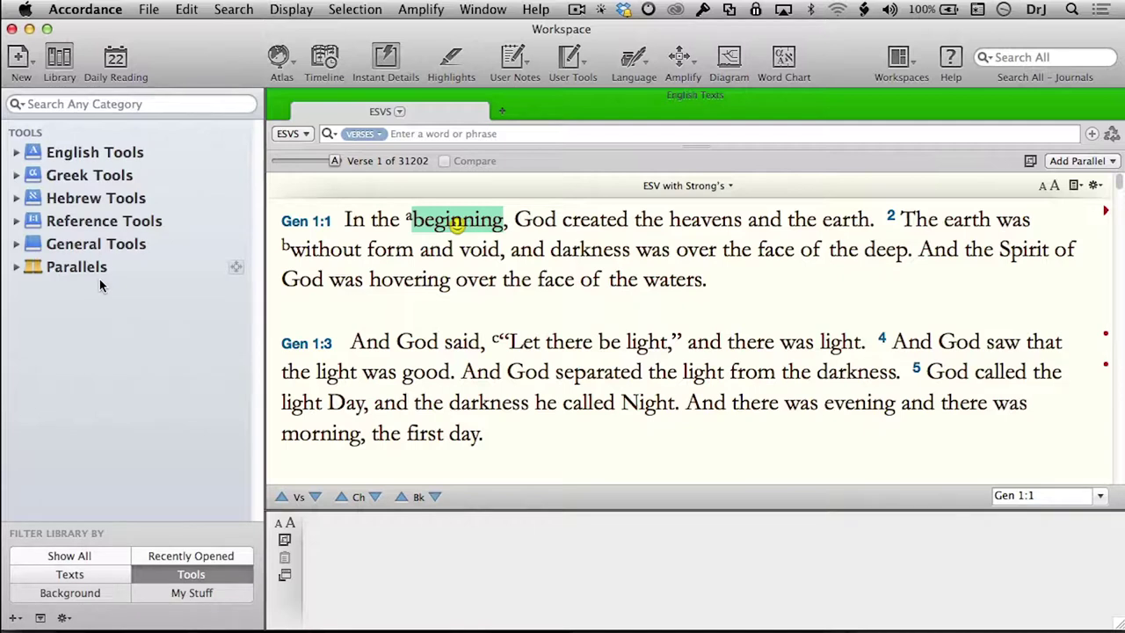
pyautogui.click(81, 157)
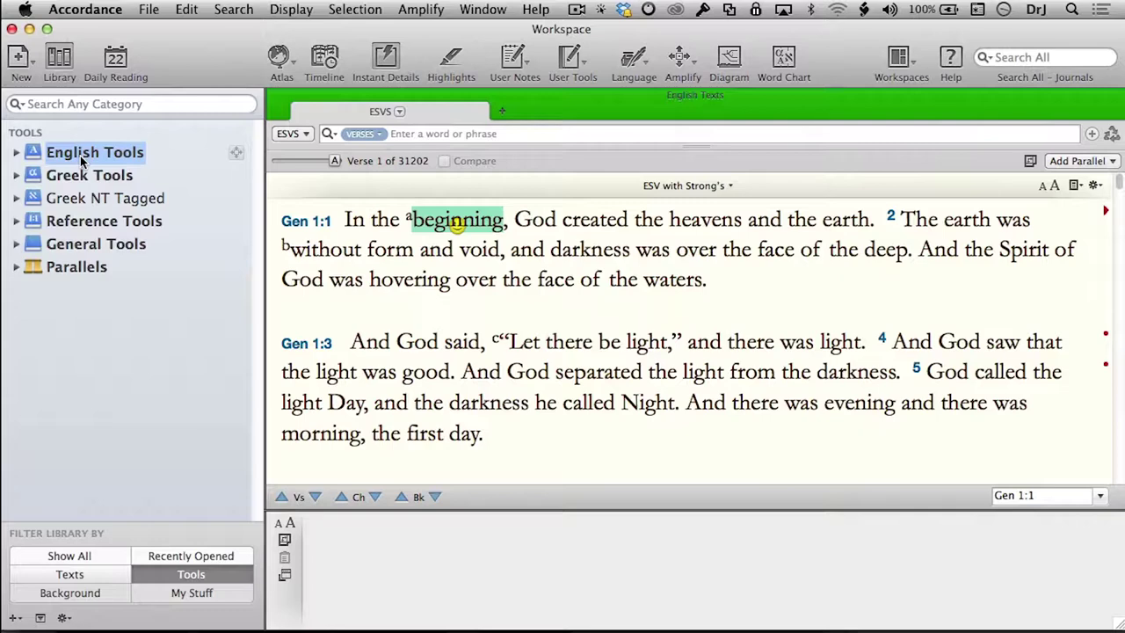
pyautogui.click(15, 153)
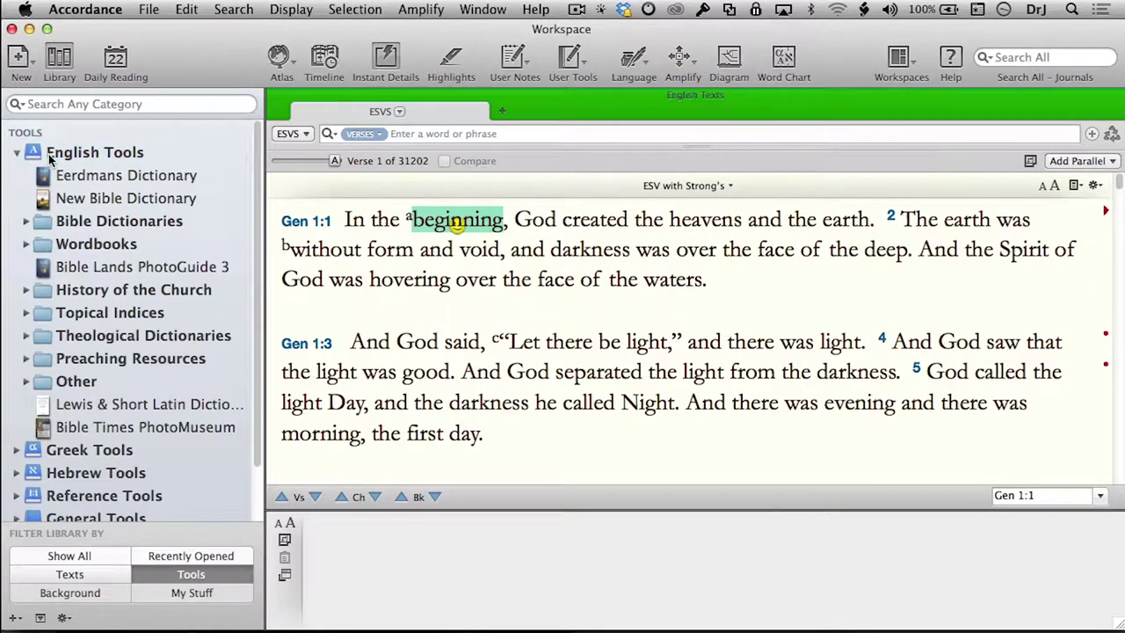
pyautogui.scroll(-1, 216, 307)
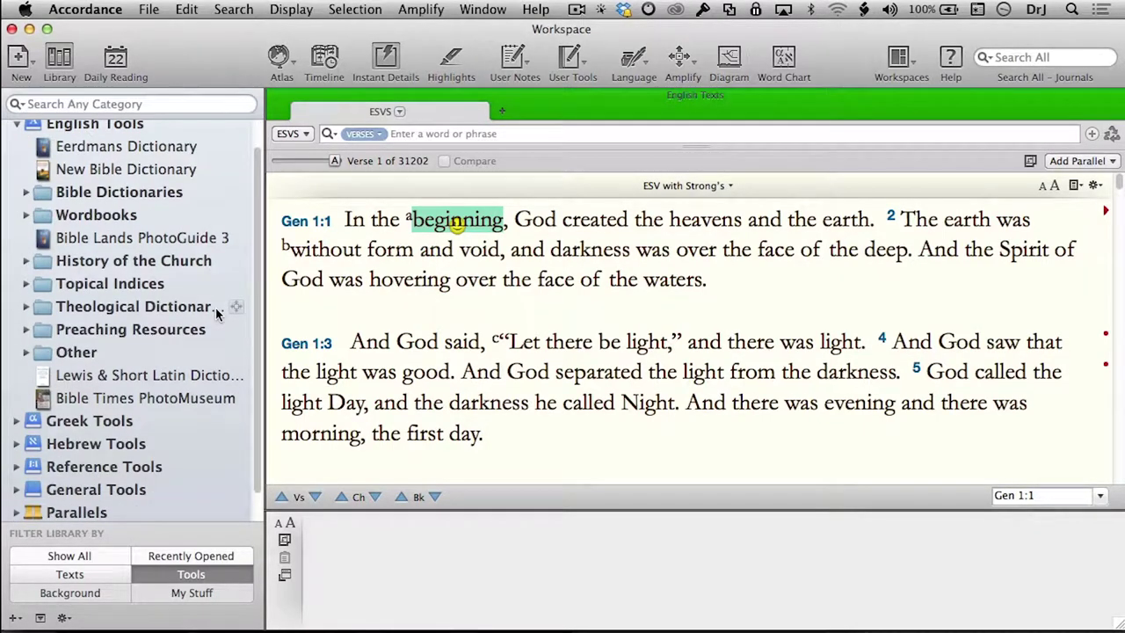
pyautogui.scroll(-1, 217, 311)
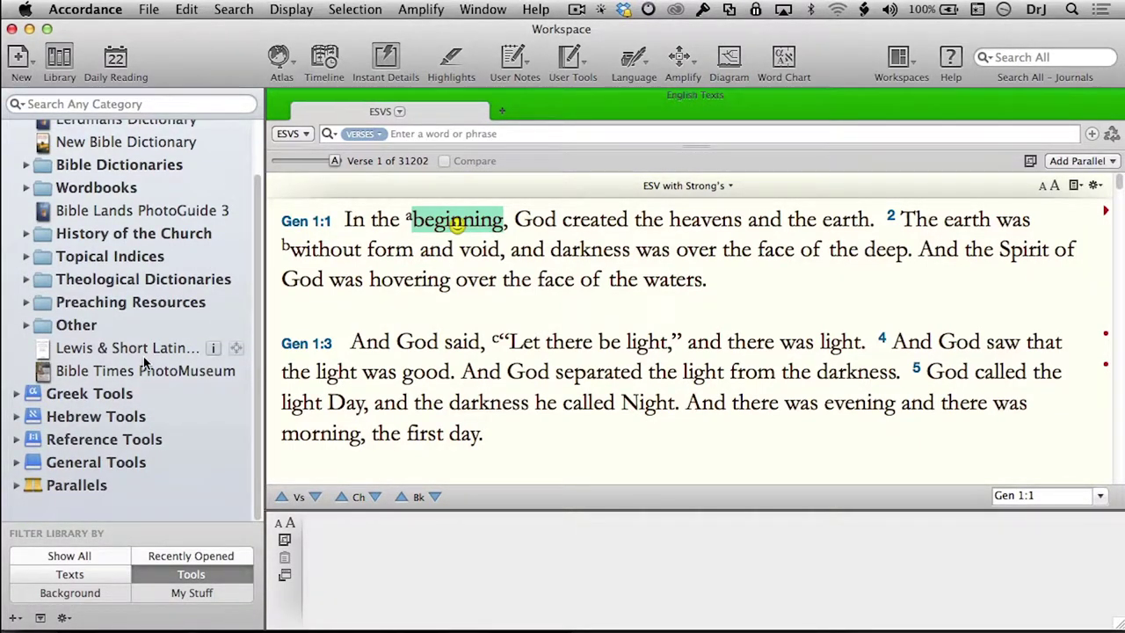
pyautogui.scroll(2, 143, 356)
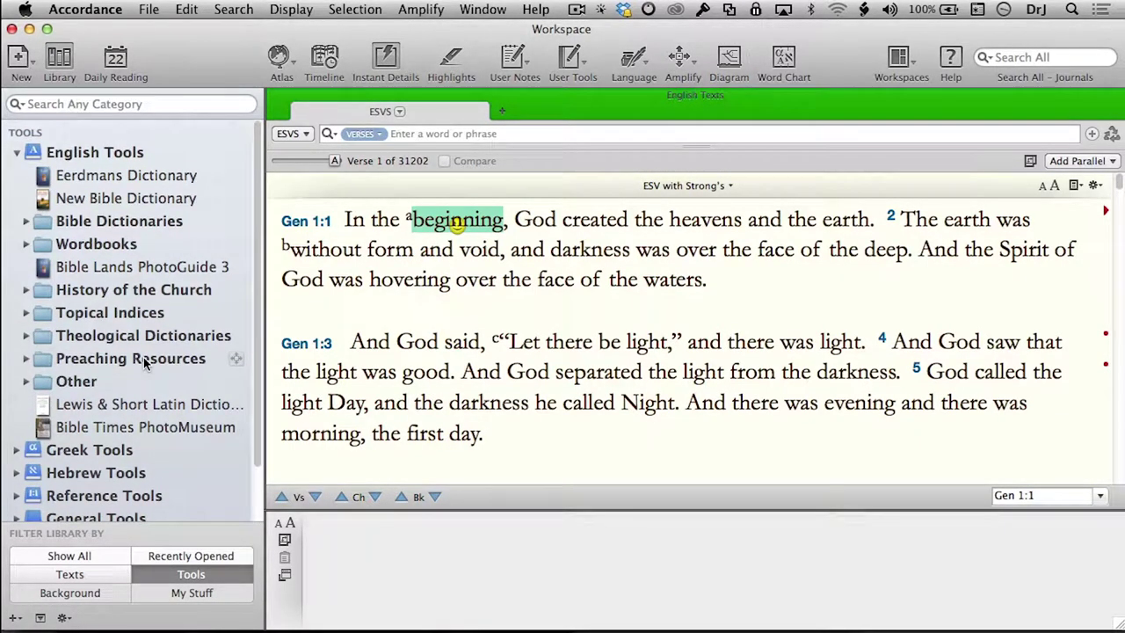
pyautogui.click(146, 435)
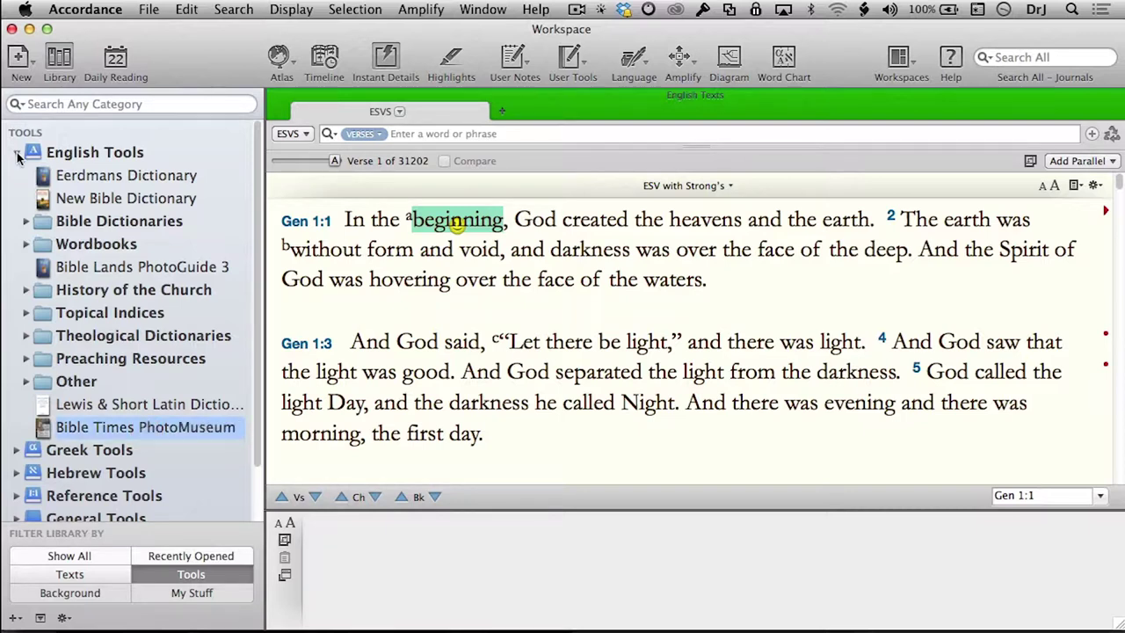
# Collapse English Tools and expand Greek Tools to view its lexicons.
pyautogui.click(17, 155)
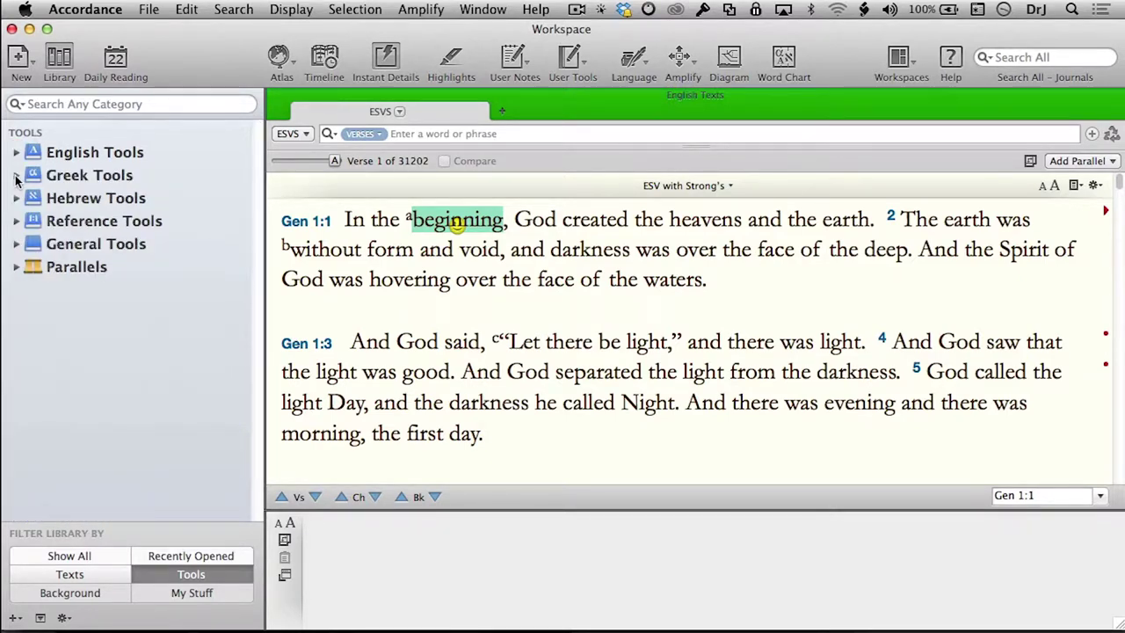
pyautogui.click(16, 177)
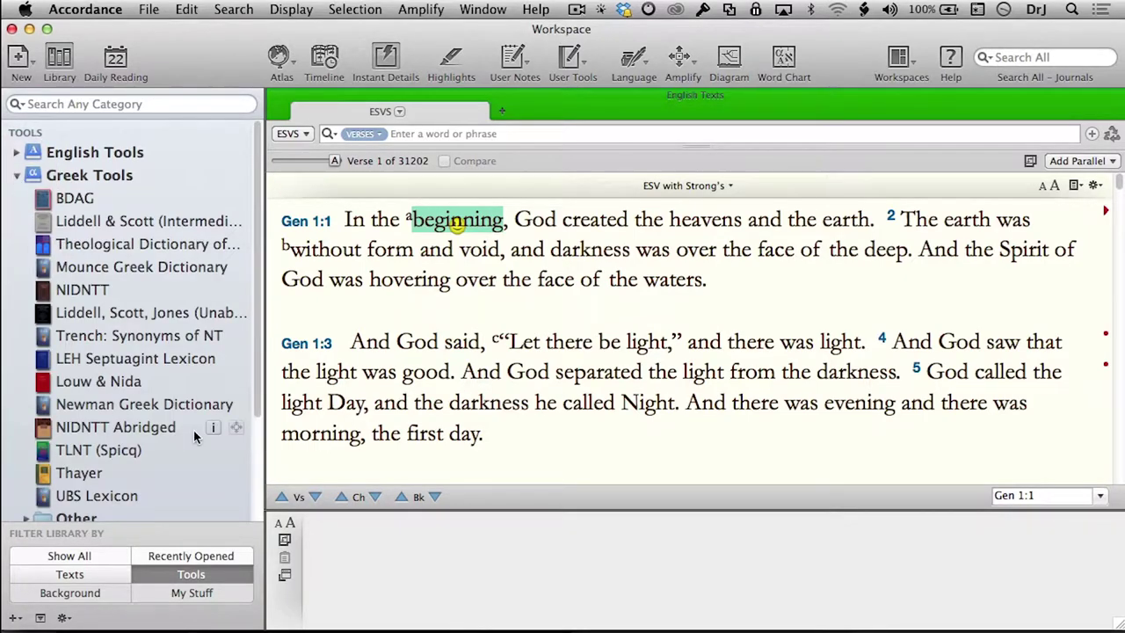
# View the rest of Greek Tools, collapse it, and check the lexicons under Hebrew Tools before collapsing that category as well.
pyautogui.scroll(-3, 193, 429)
pyautogui.scroll(1, 194, 430)
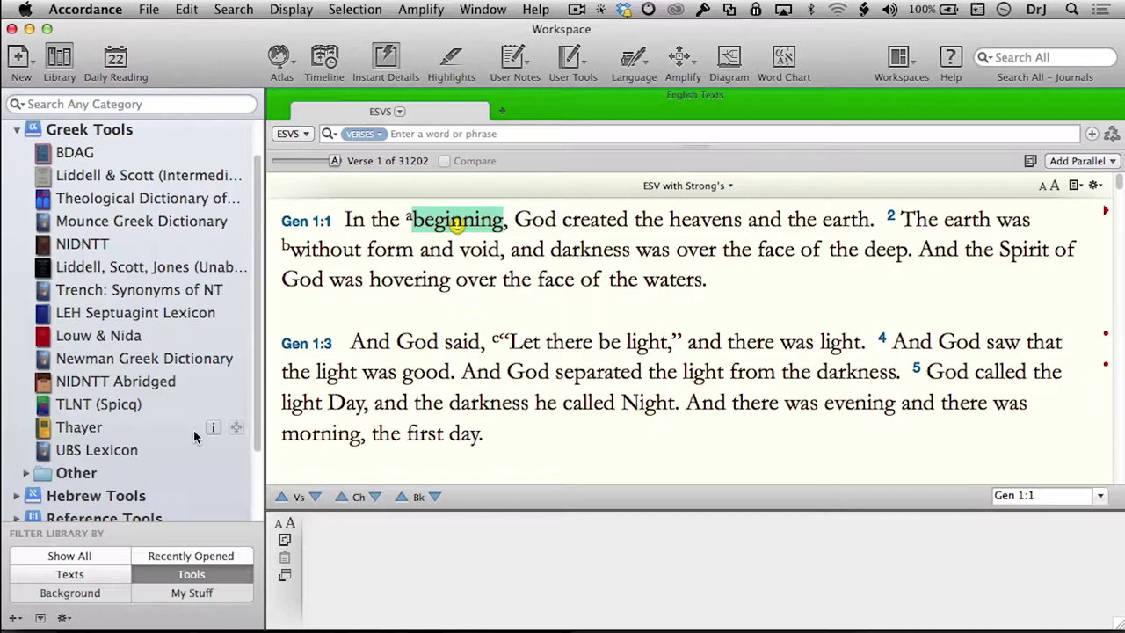
pyautogui.click(16, 132)
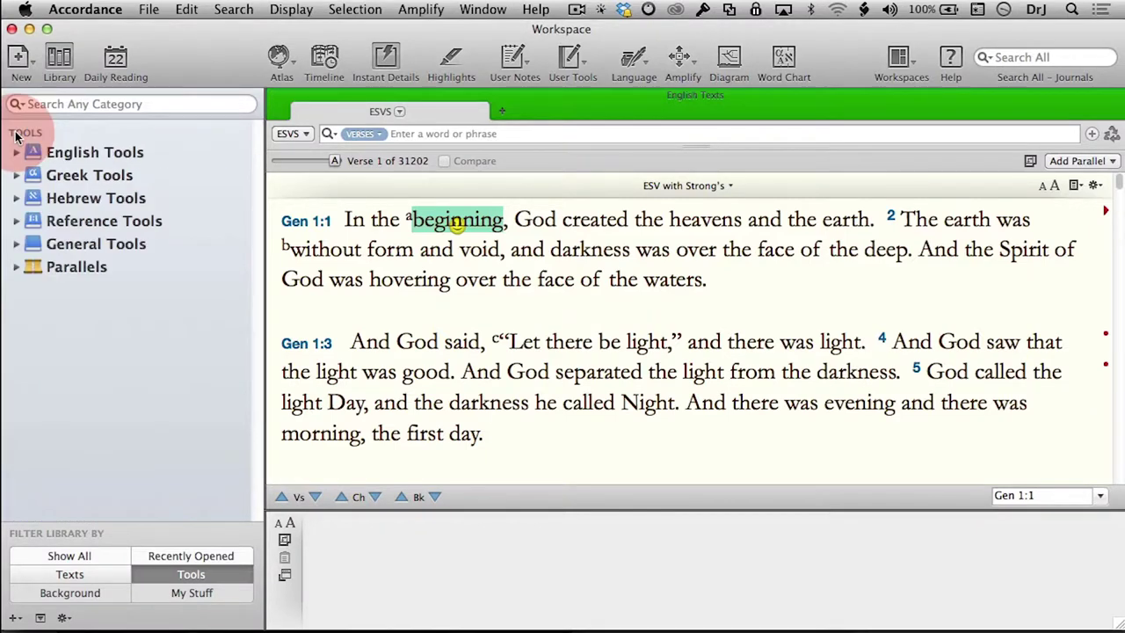
pyautogui.click(17, 199)
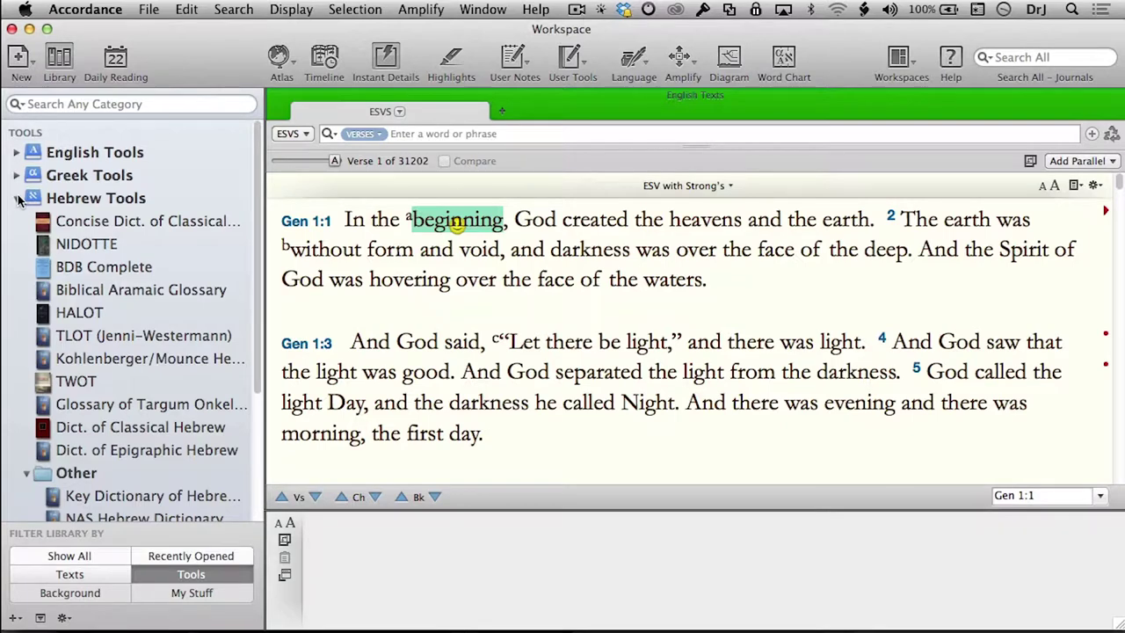
pyautogui.click(17, 199)
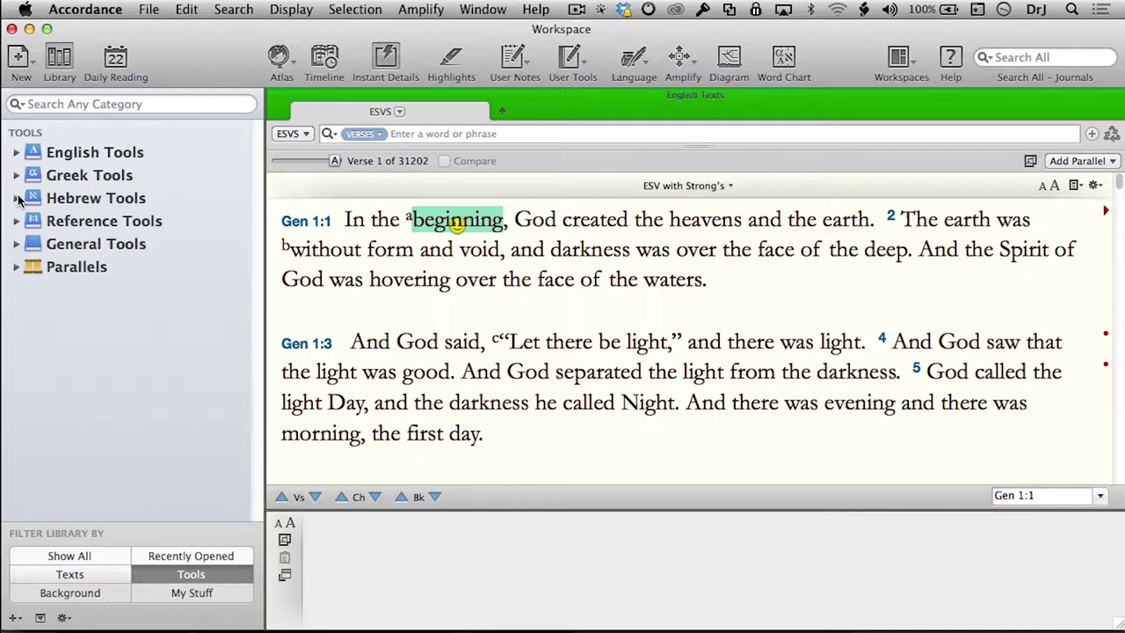
# Expand Reference Tools, look through its commentaries and folders, and collapse the category again.
pyautogui.click(16, 223)
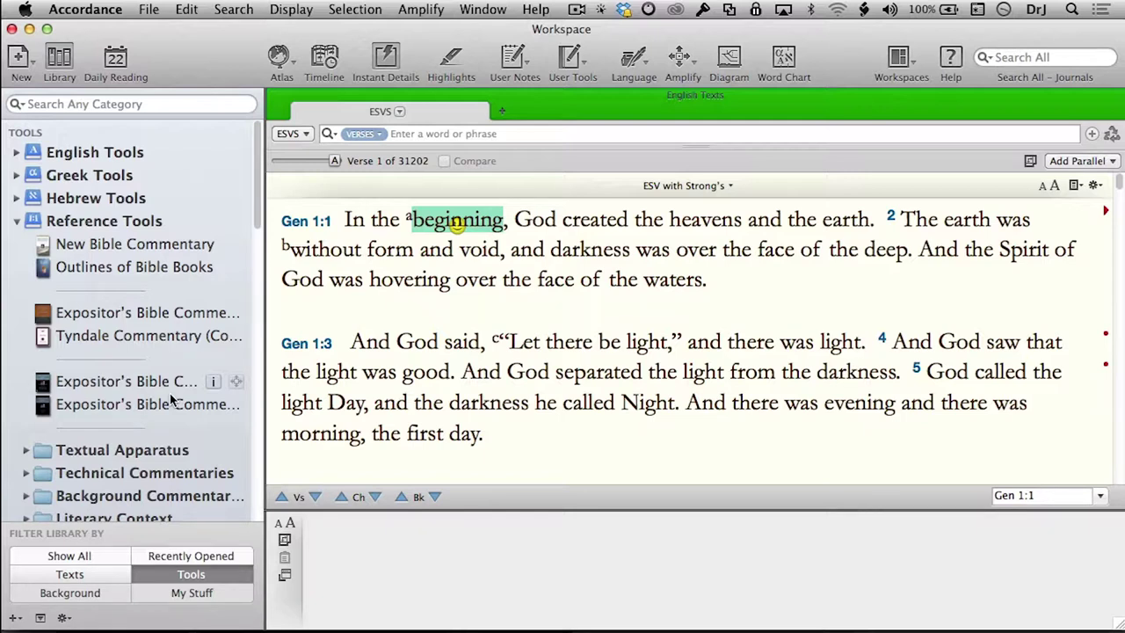
pyautogui.scroll(-5, 170, 393)
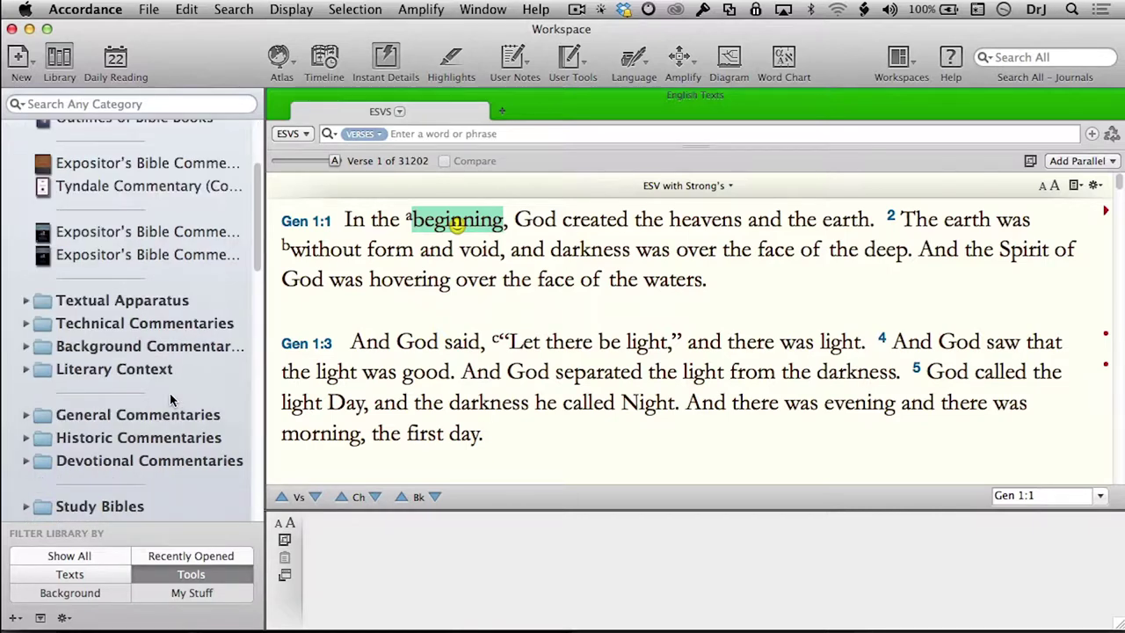
pyautogui.scroll(5, 78, 349)
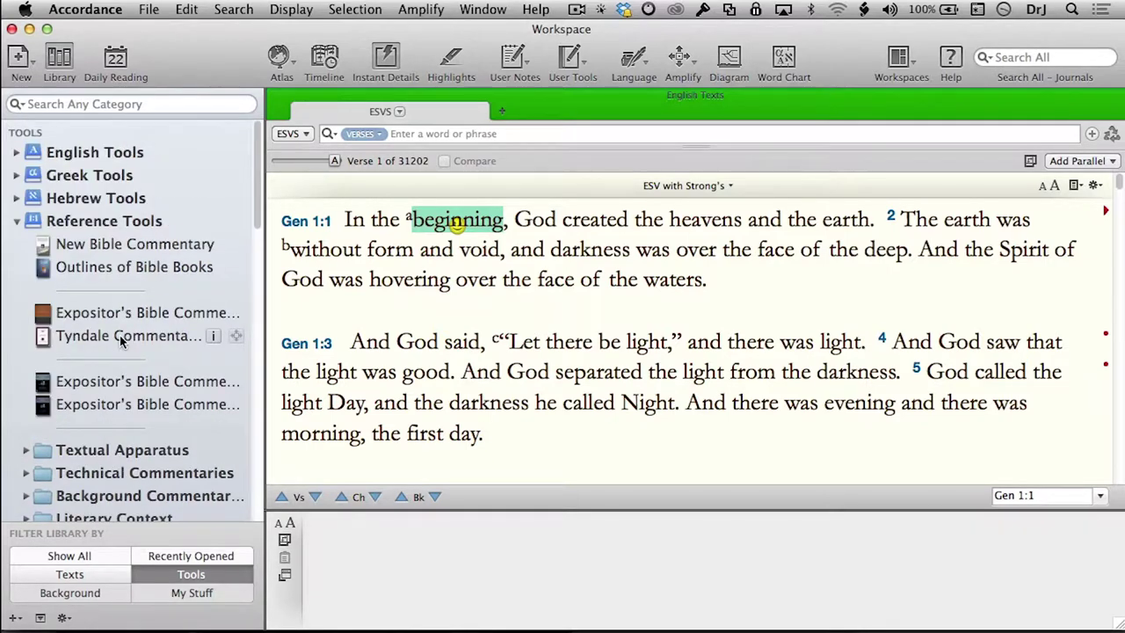
pyautogui.click(16, 222)
# Expand General Tools with its OT Intros and NT Intros folders and look through the category down to Parallels.
pyautogui.click(16, 248)
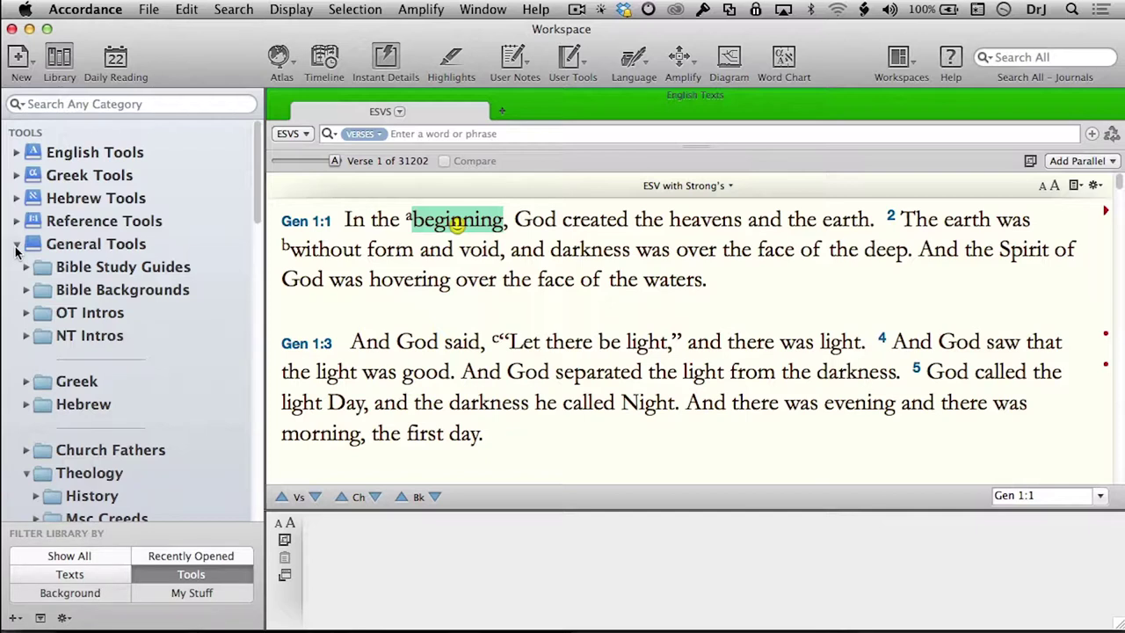
pyautogui.scroll(-2, 124, 344)
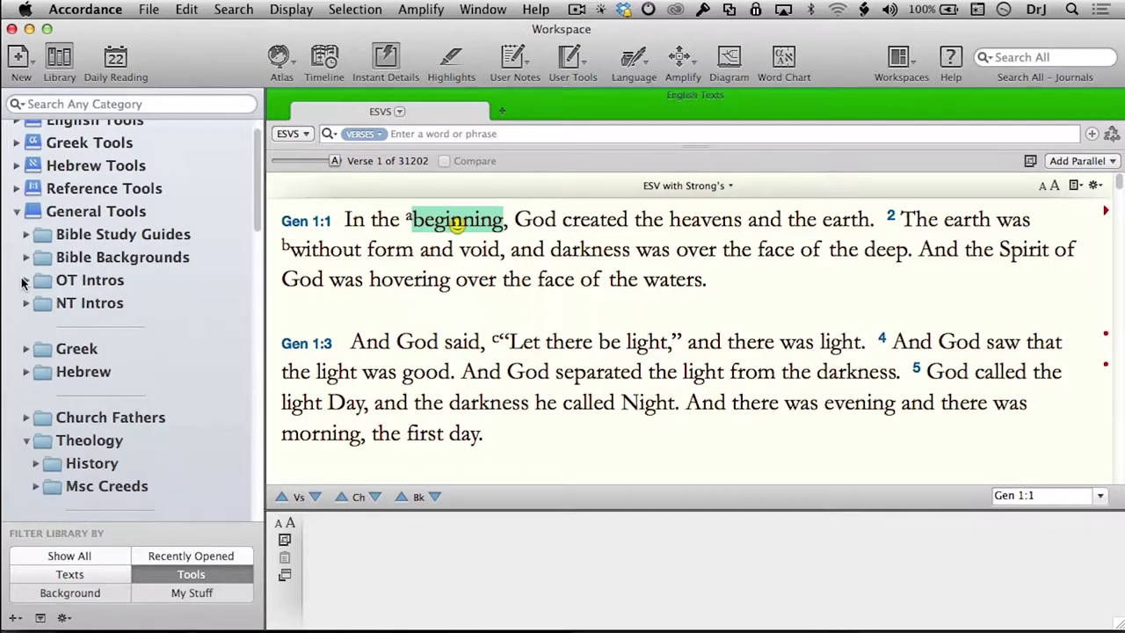
pyautogui.click(25, 280)
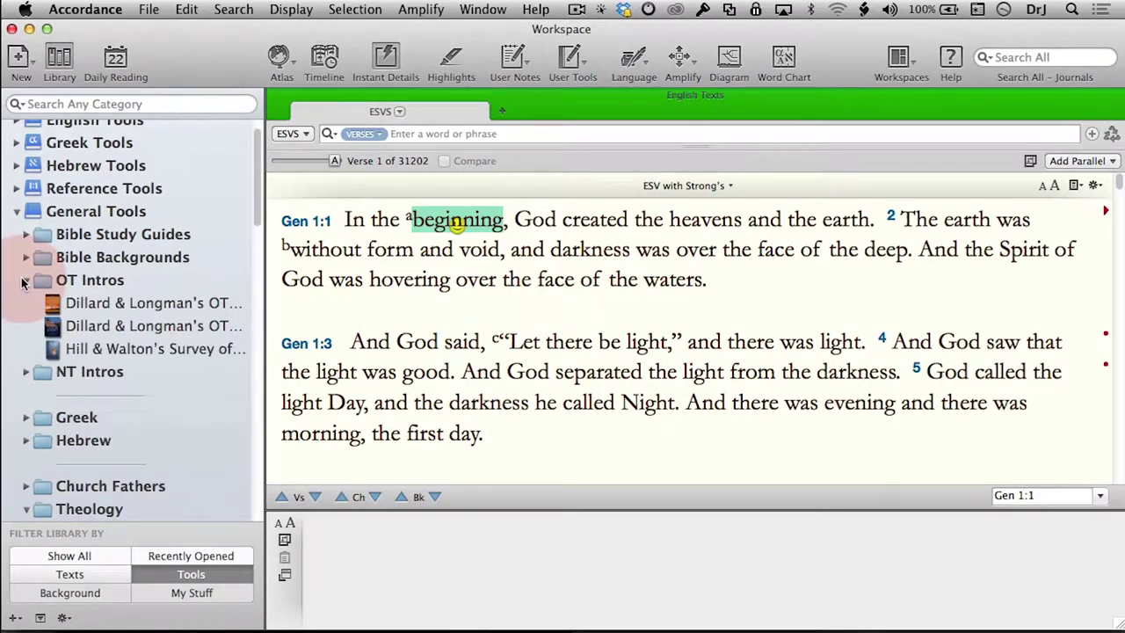
pyautogui.click(25, 371)
pyautogui.scroll(-10, 118, 392)
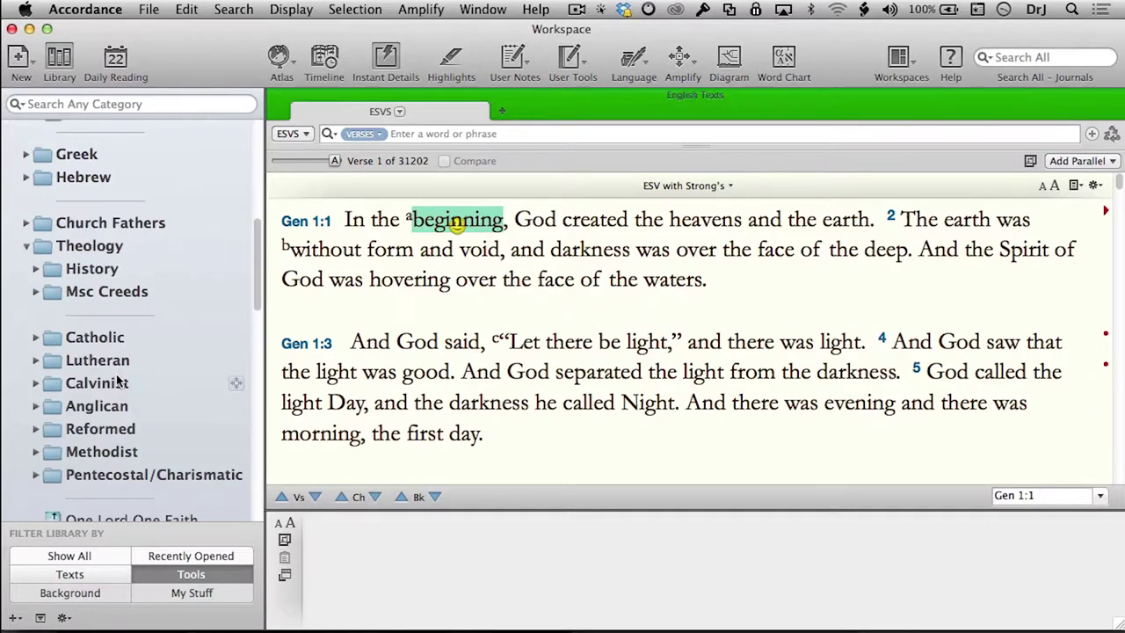
pyautogui.scroll(-2, 119, 383)
pyautogui.scroll(-4, 116, 378)
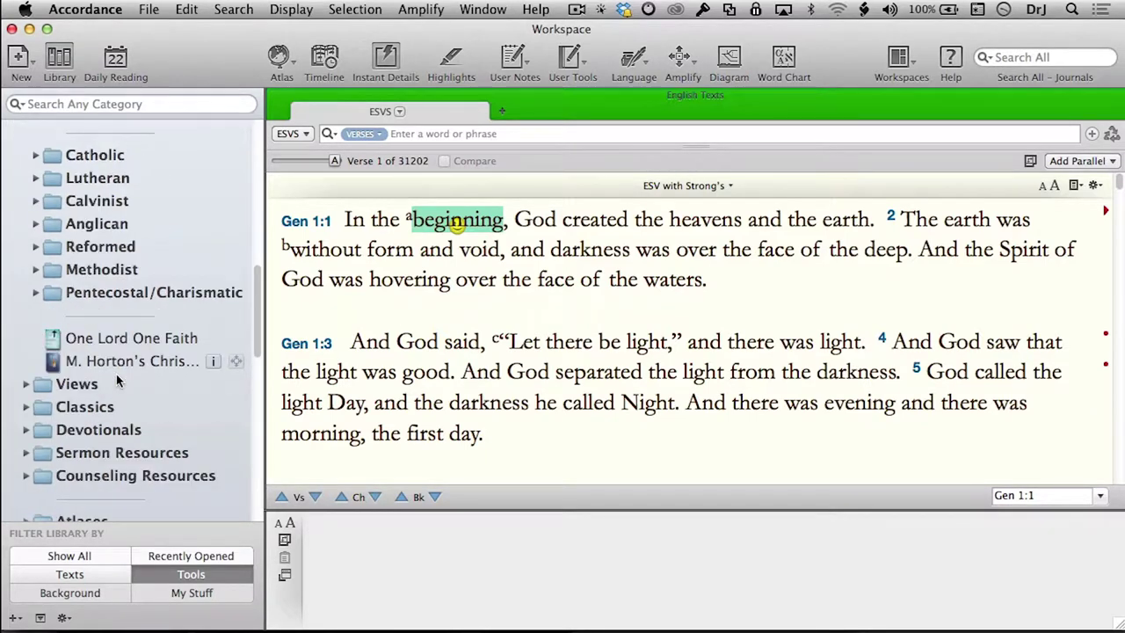
pyautogui.scroll(-2, 116, 376)
pyautogui.scroll(-2, 116, 373)
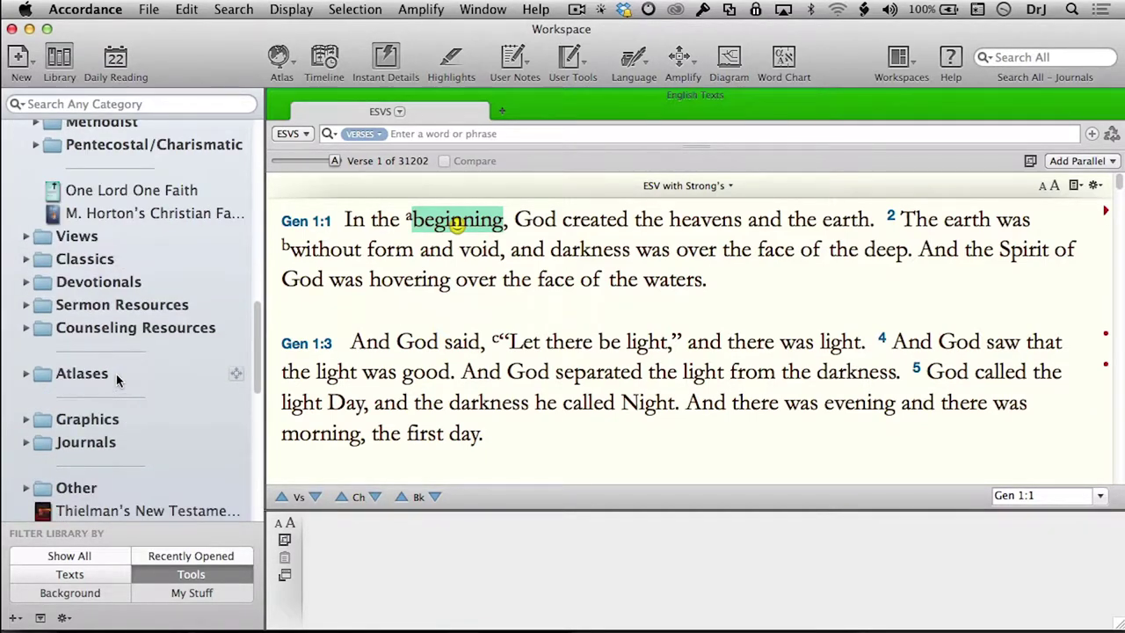
pyautogui.scroll(-2, 116, 373)
pyautogui.scroll(-2, 116, 374)
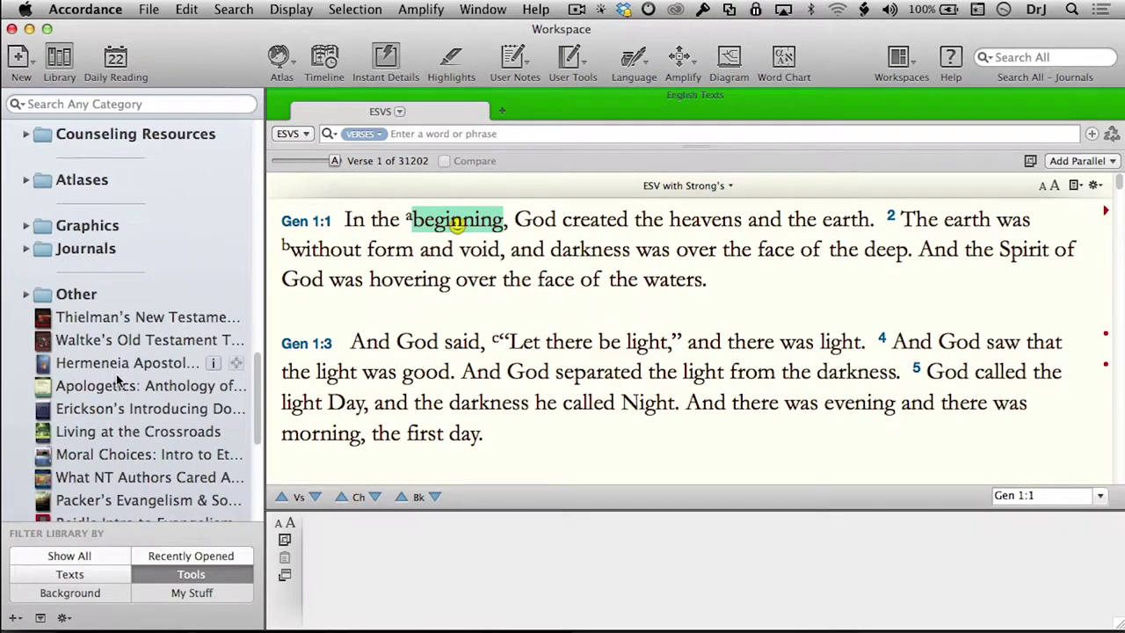
pyautogui.scroll(-2, 118, 378)
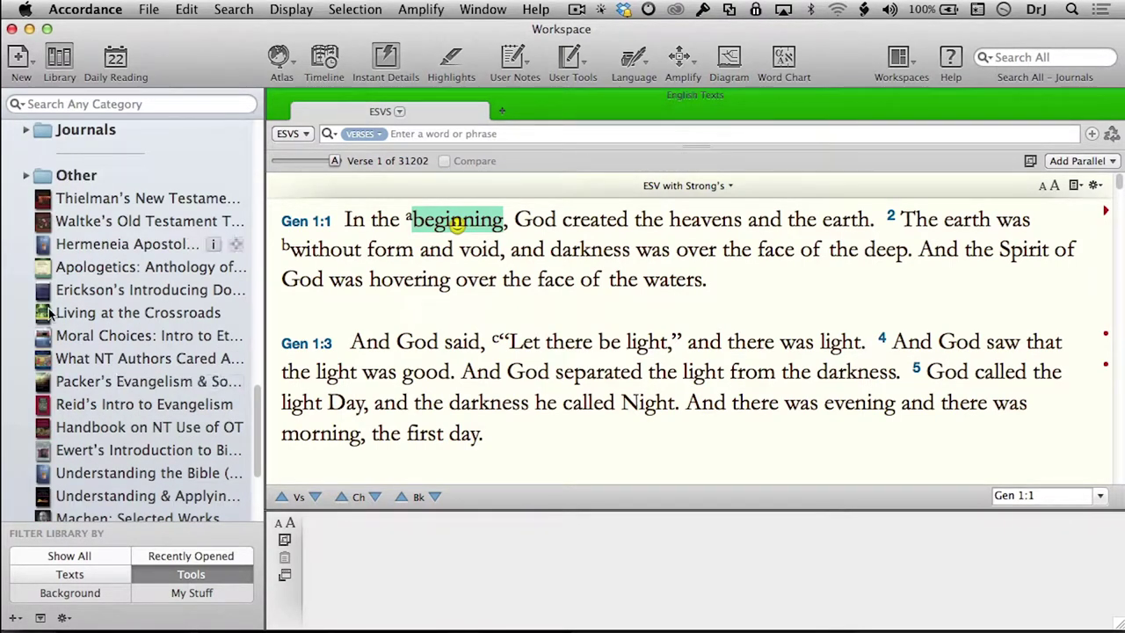
pyautogui.scroll(-3, 48, 334)
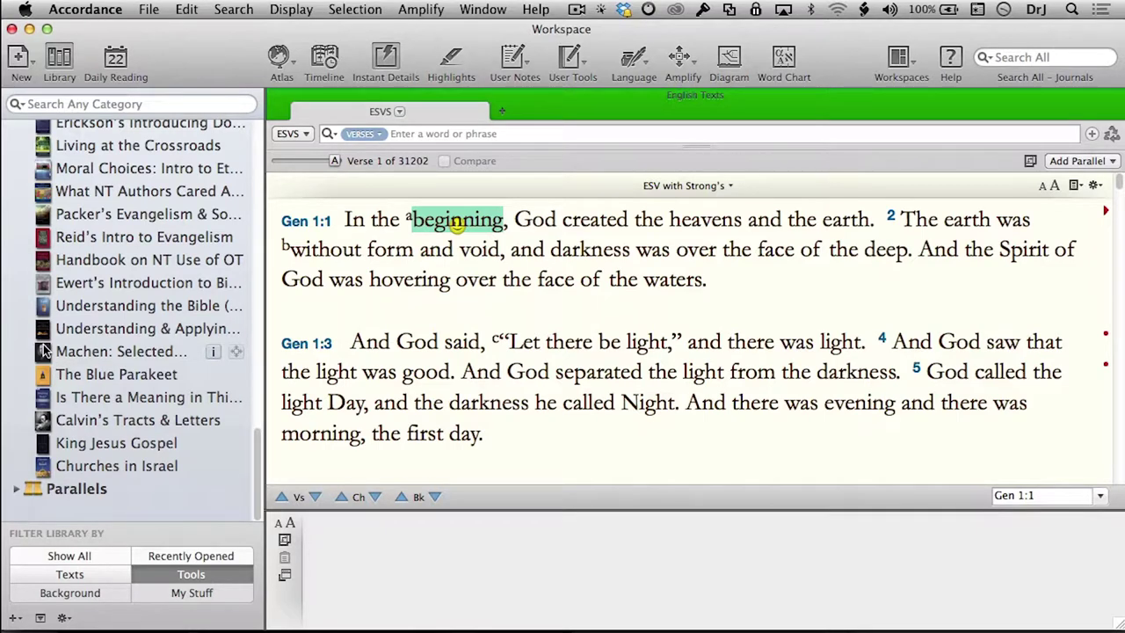
# Search the Library for the TDNT module by its abbreviation, and clear the search.
pyautogui.click(147, 105)
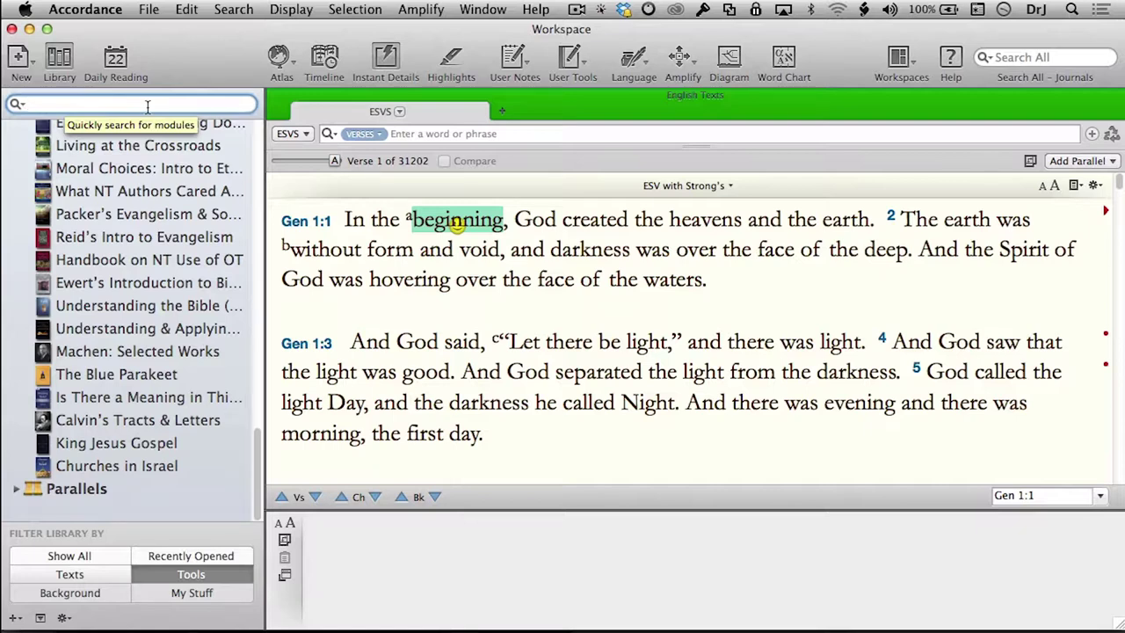
pyautogui.write('TDNT')
pyautogui.press('BackSpace')
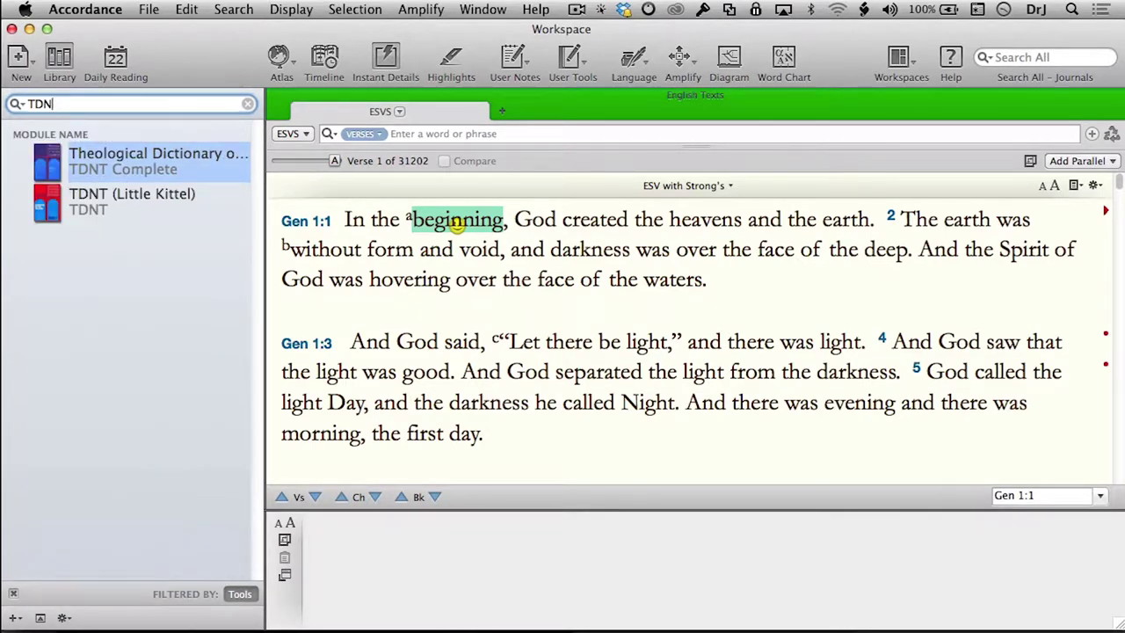
pyautogui.write('T')
pyautogui.press('BackSpace')
pyautogui.press('BackSpace')
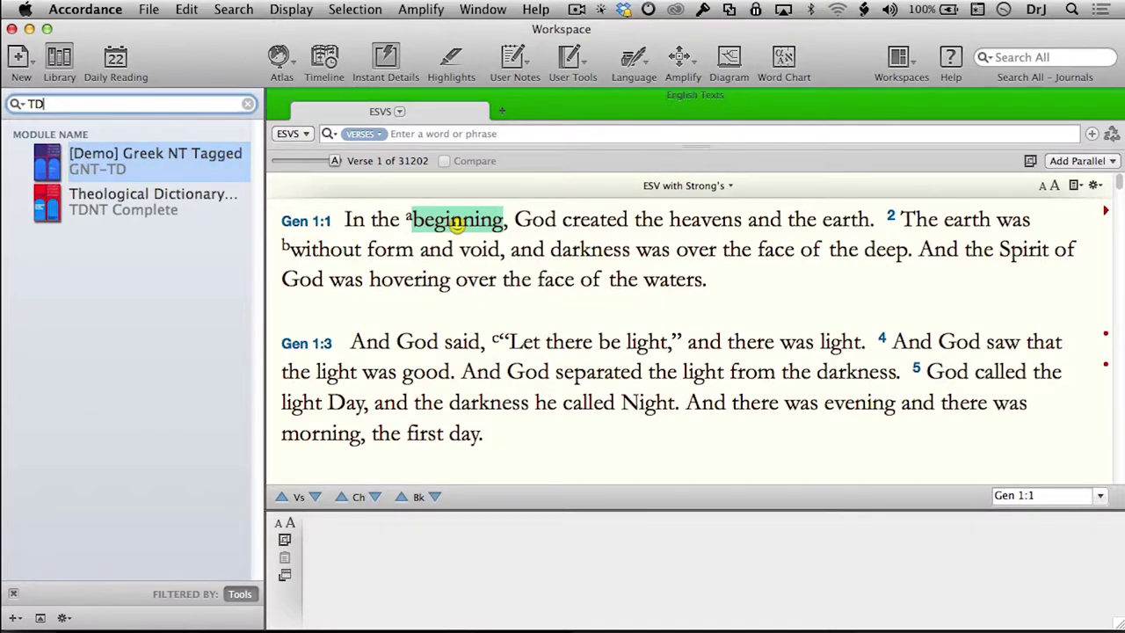
pyautogui.press('BackSpace')
pyautogui.press('BackSpace')
# Search the Library for "esv" and, after clearing that, for the author "fee", and return to the full Tools list.
pyautogui.write('e')
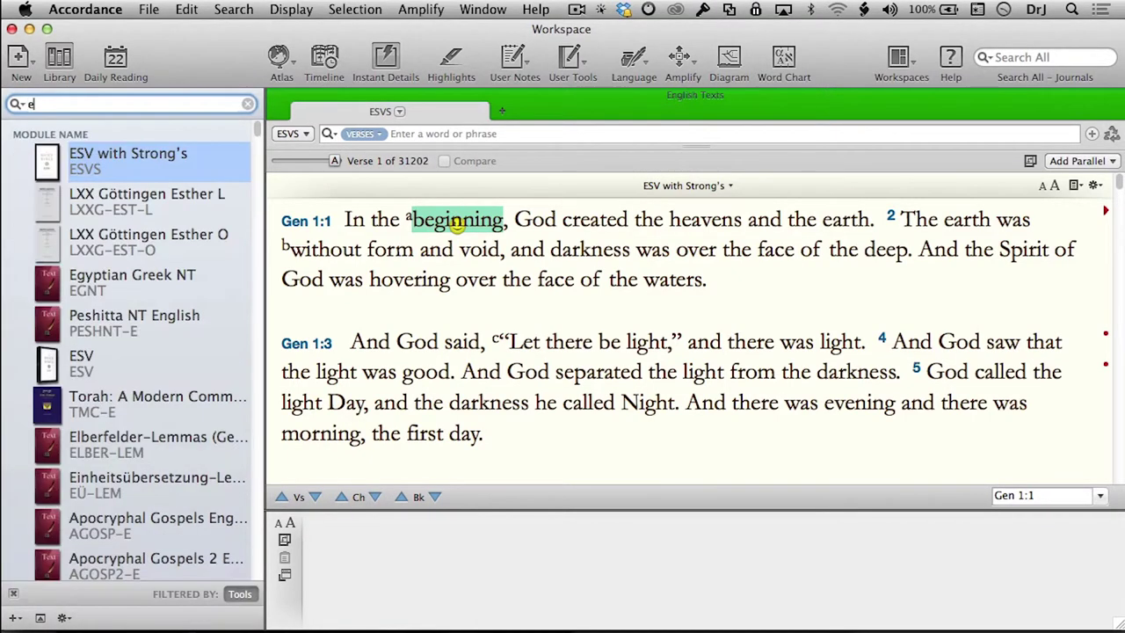
pyautogui.write('sv')
pyautogui.press('BackSpace')
pyautogui.press('BackSpace')
pyautogui.press('BackSpace')
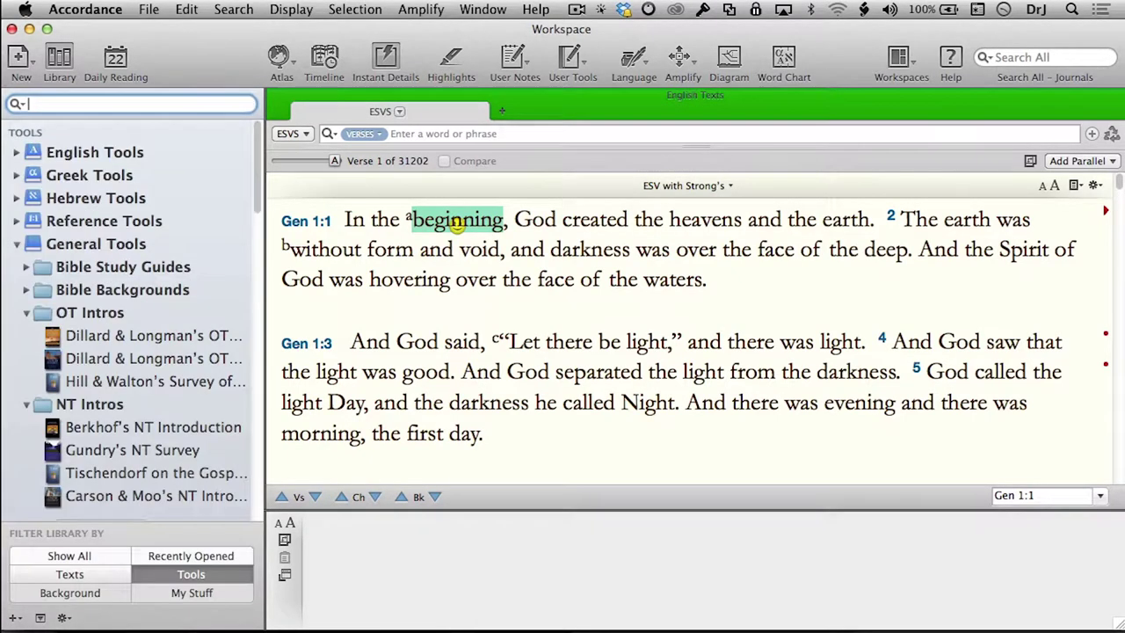
pyautogui.write('fee')
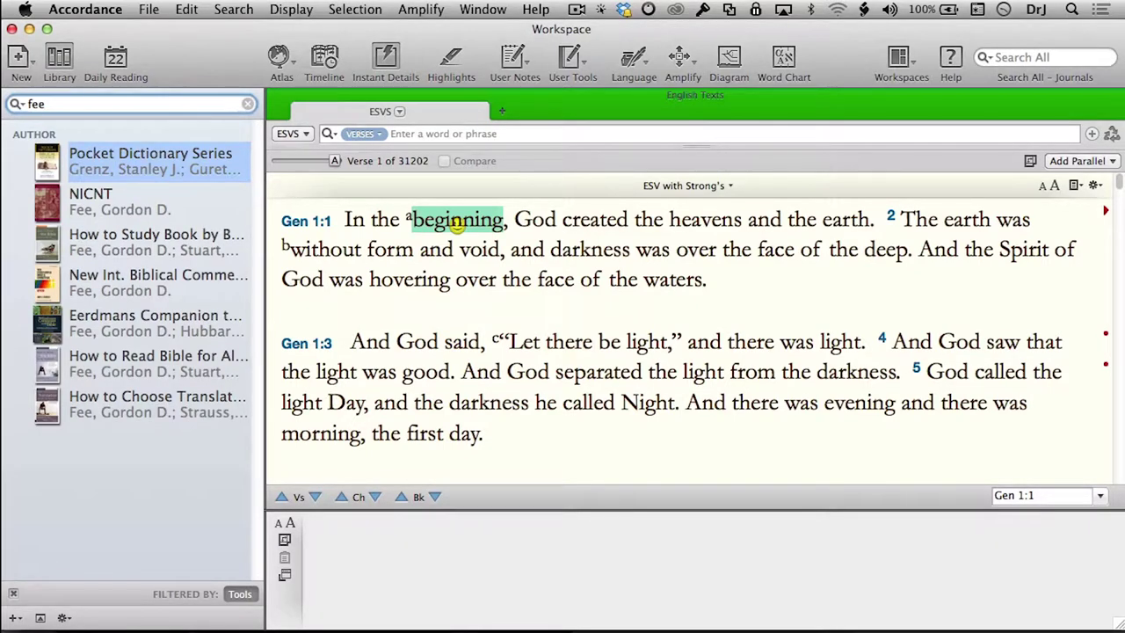
pyautogui.press('Escape')
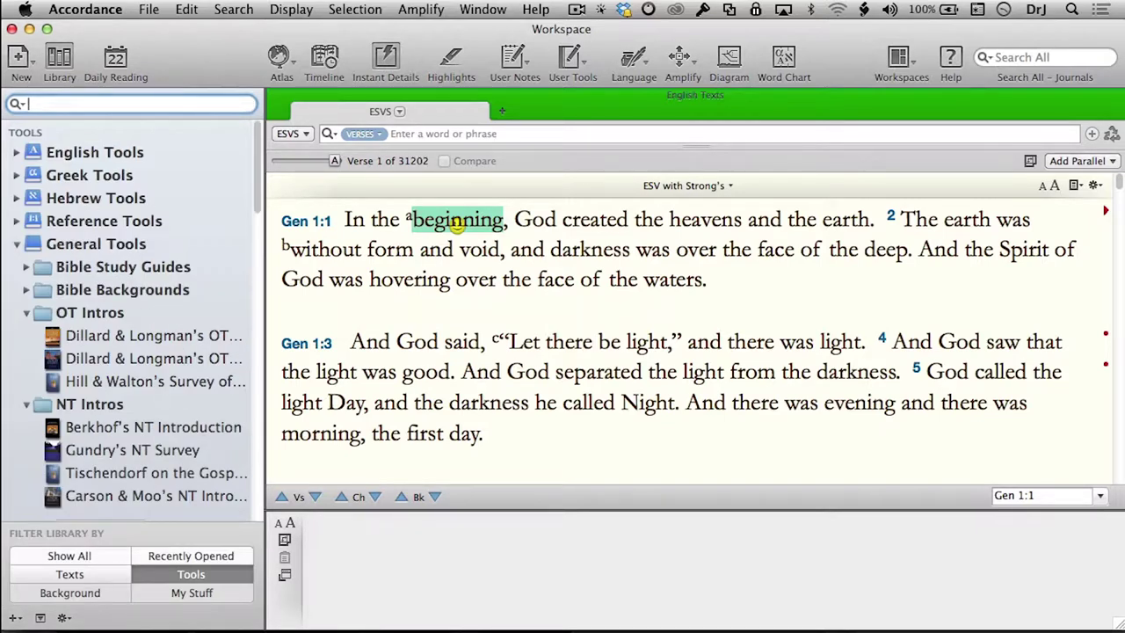
# Collapse General Tools, expand English Tools and view the module information for Eerdmans Dictionary.
pyautogui.click(16, 244)
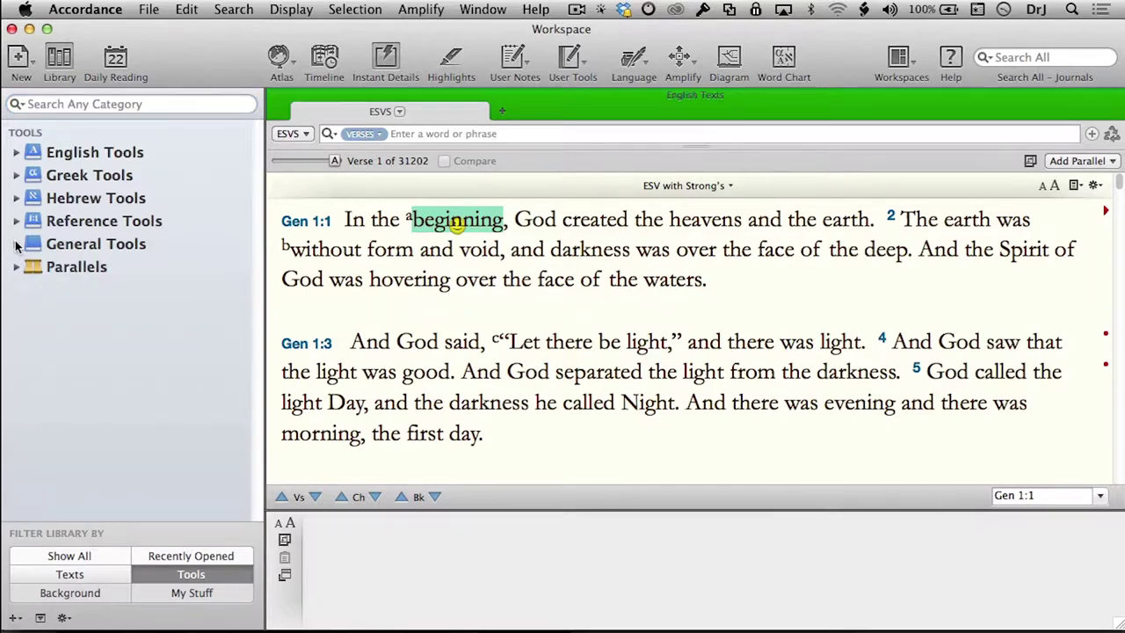
pyautogui.click(16, 152)
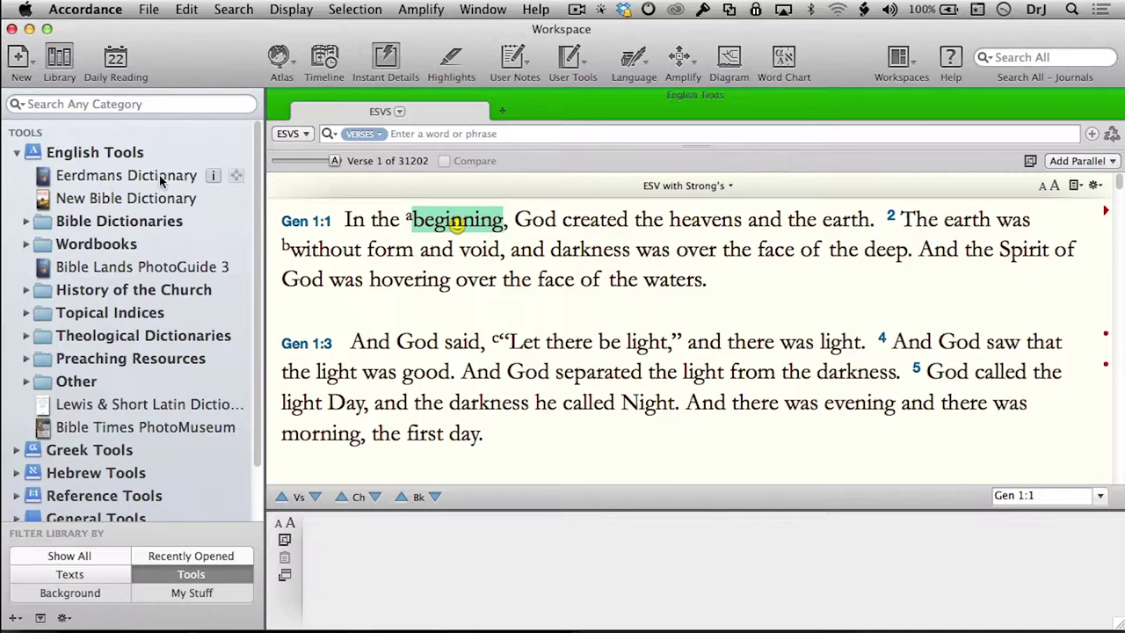
pyautogui.click(216, 182)
pyautogui.moveTo(535, 219)
# Select "Spirit" in Genesis 1:2 of the ESVS text and search Eerdmans Dictionary for the selection.
pyautogui.click(1025, 250)
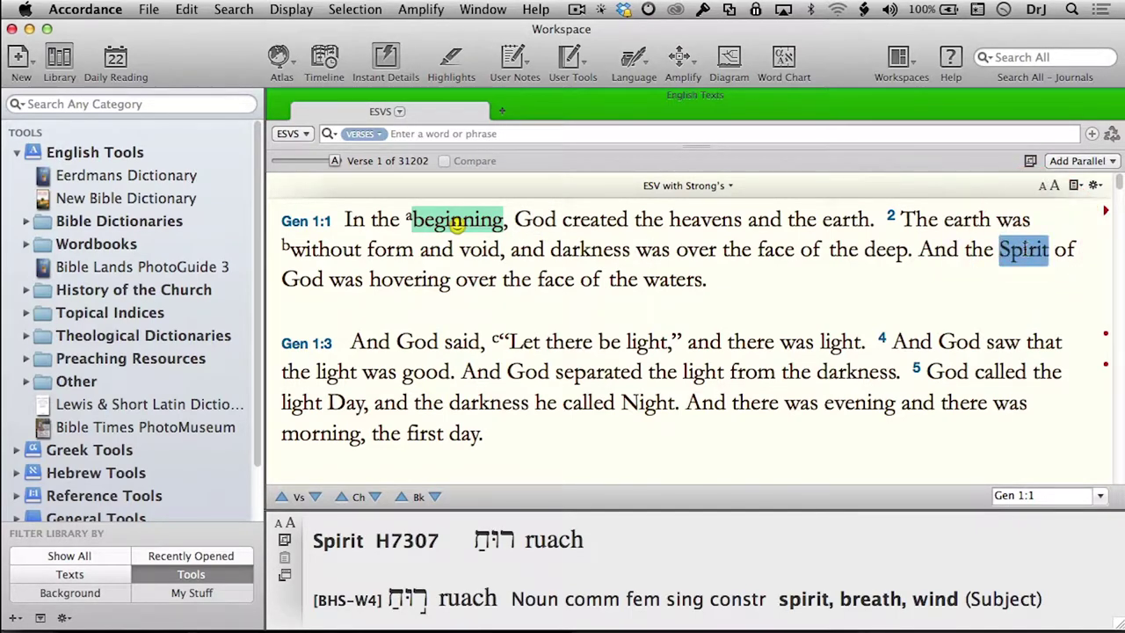
pyautogui.moveTo(236, 176)
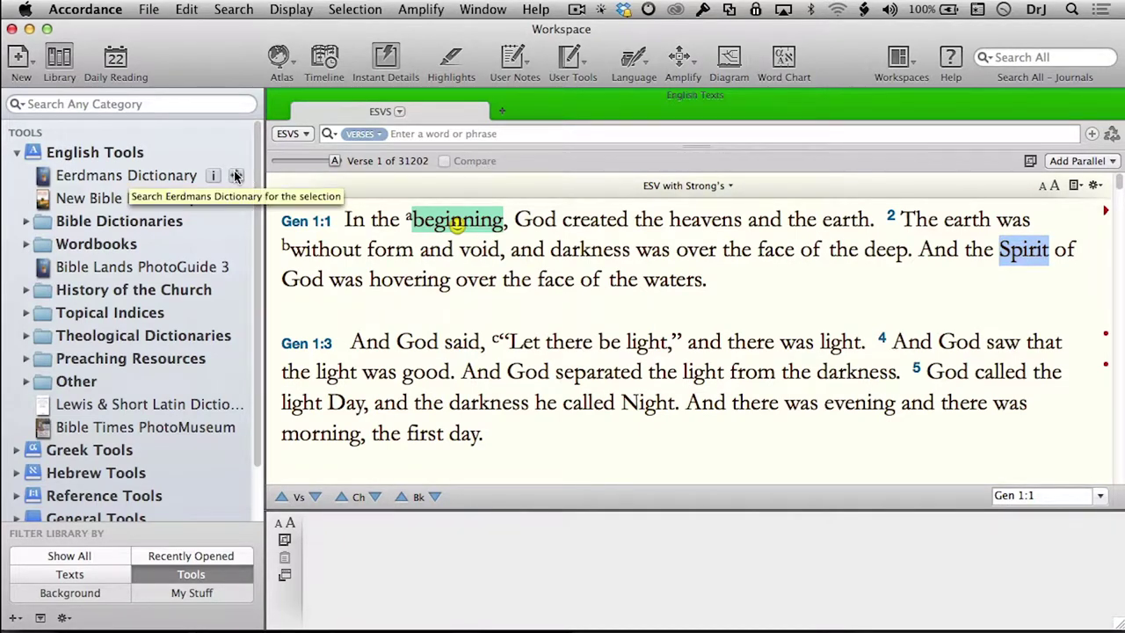
pyautogui.click(236, 177)
pyautogui.click(235, 177)
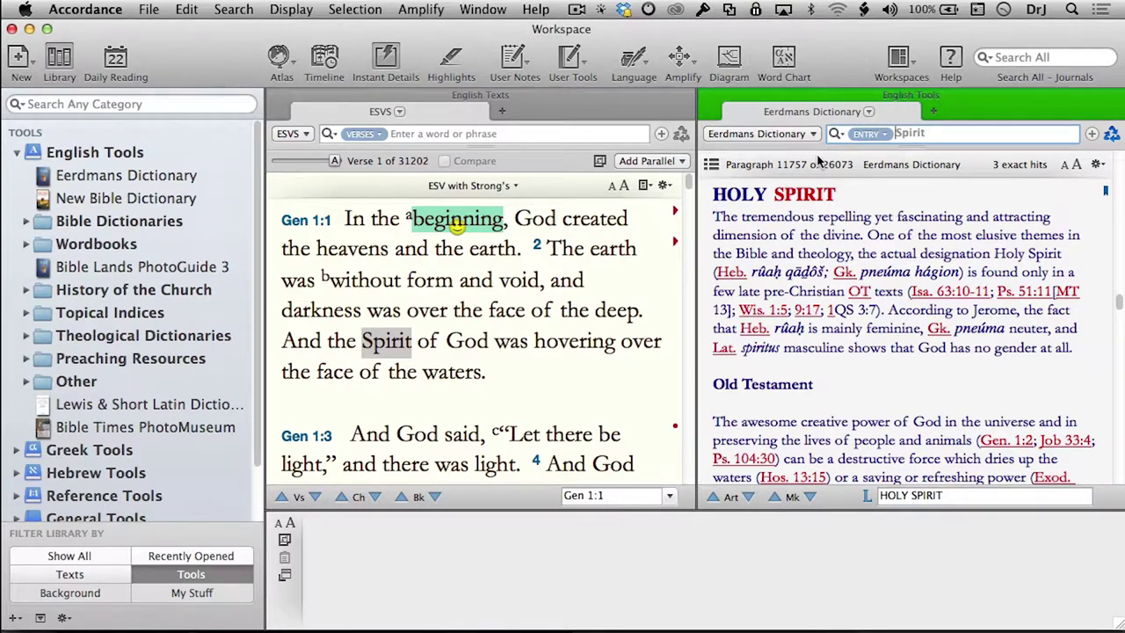
# Check the dictionary's available search fields and step forward through the marked hits to the SPIRIT, EVIL/UNCLEAN entry.
pyautogui.click(869, 135)
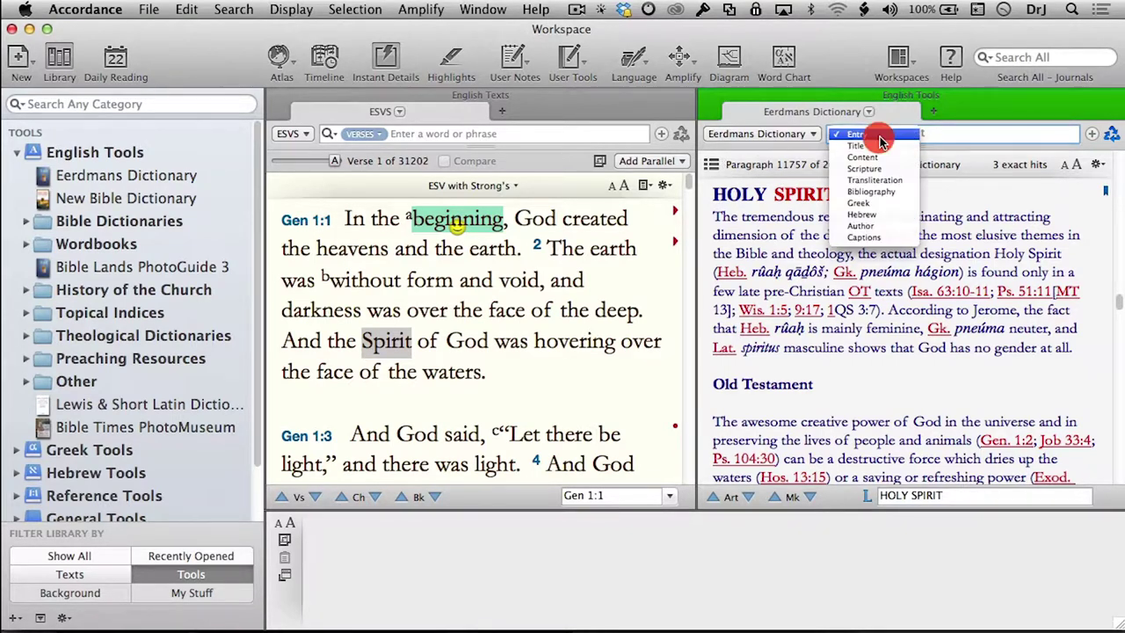
pyautogui.click(1026, 206)
pyautogui.click(809, 497)
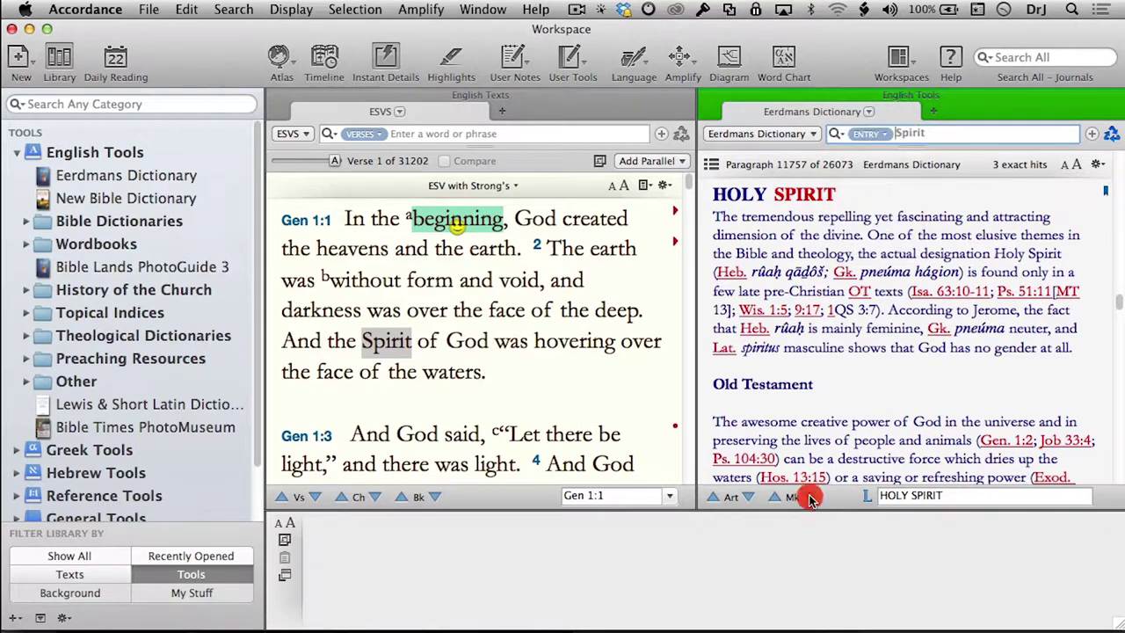
pyautogui.click(809, 498)
pyautogui.click(809, 498)
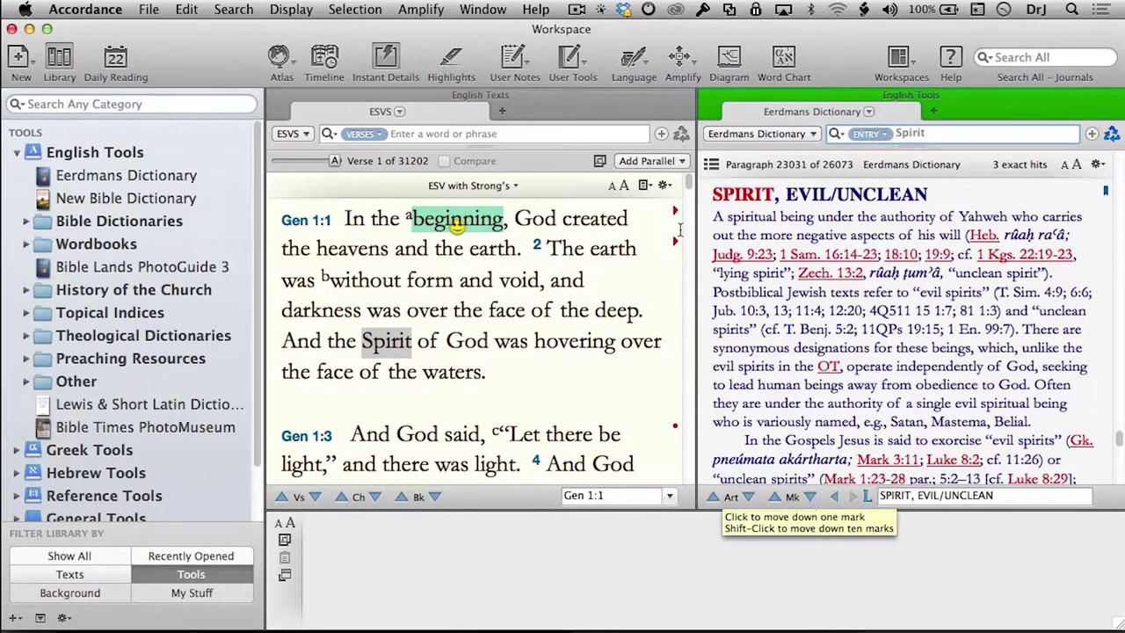
# From the ESVS text, view the English Texts and English Tools categories available for amplifying.
pyautogui.click(481, 213)
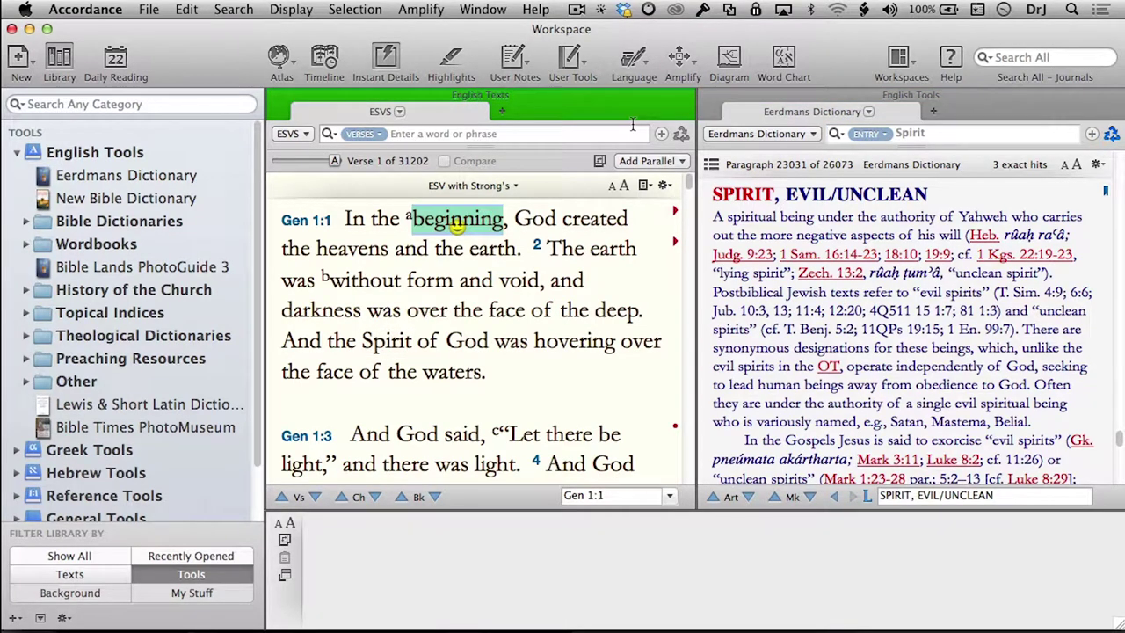
pyautogui.click(682, 58)
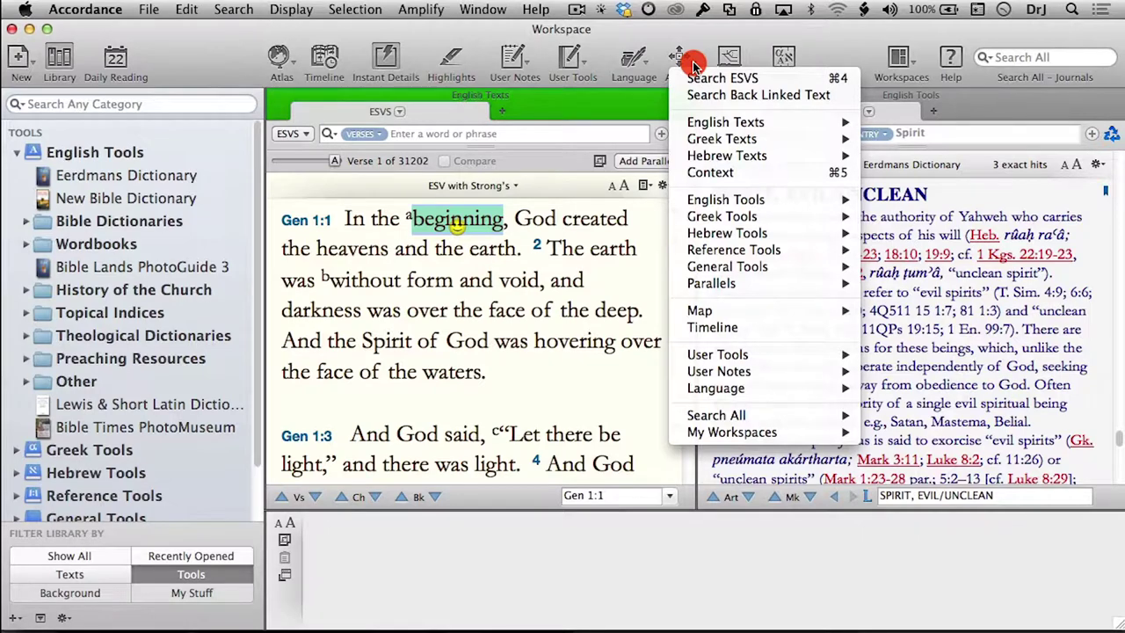
pyautogui.moveTo(717, 125)
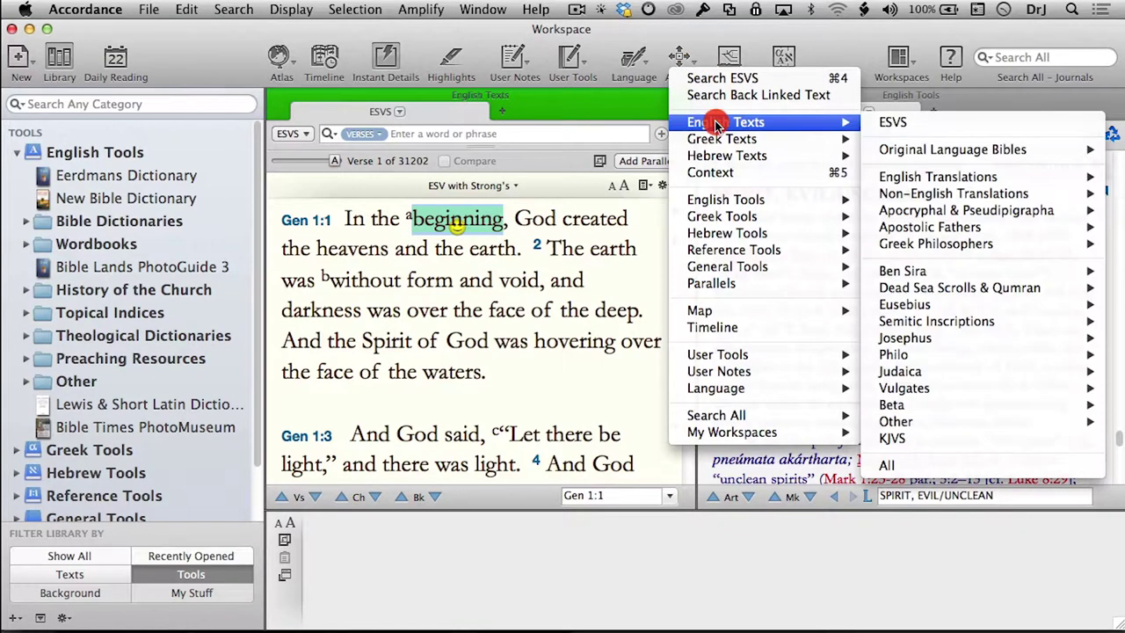
pyautogui.moveTo(736, 204)
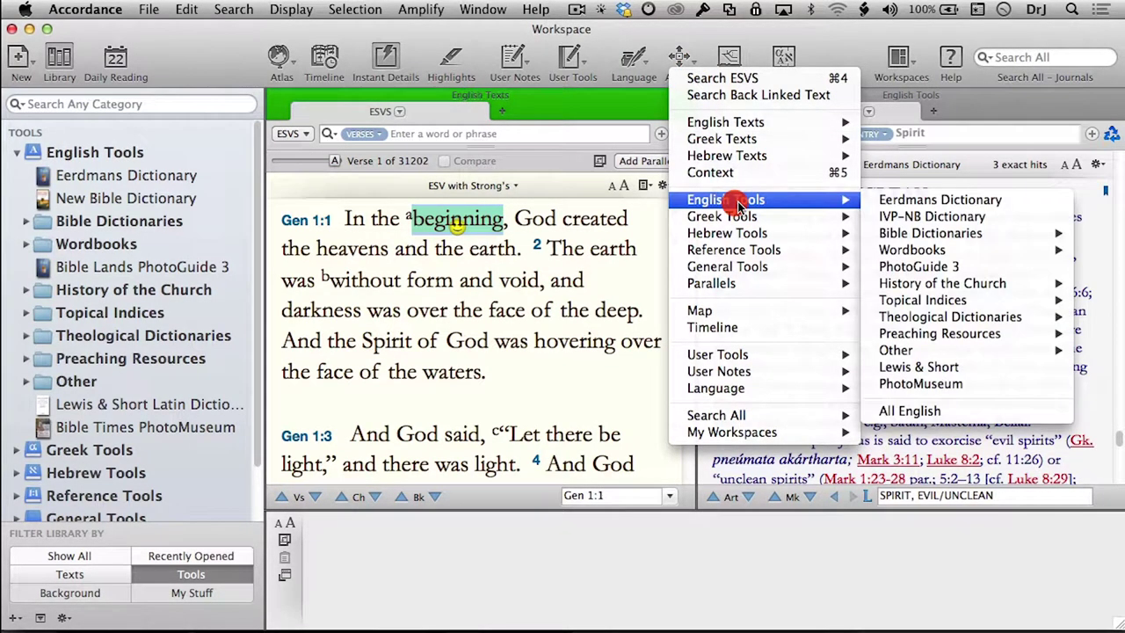
pyautogui.click(818, 48)
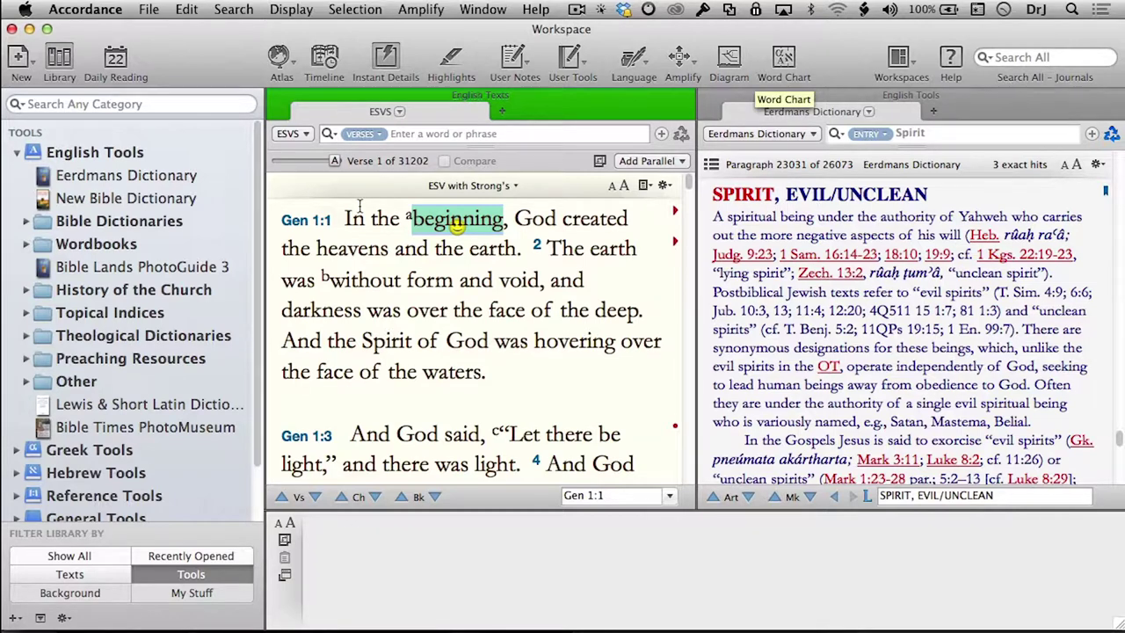
# Expand Parallels in the Library, open Harmony and move its new workspace window to the upper-left corner of the display.
pyautogui.scroll(-2, 172, 321)
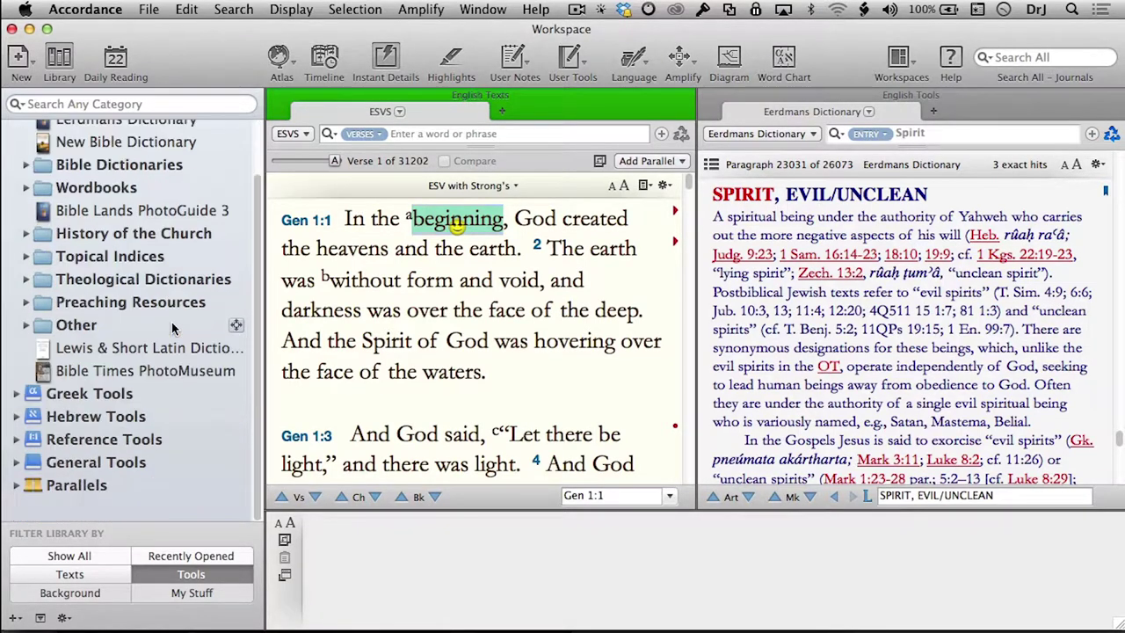
pyautogui.click(18, 485)
pyautogui.scroll(-6, 140, 428)
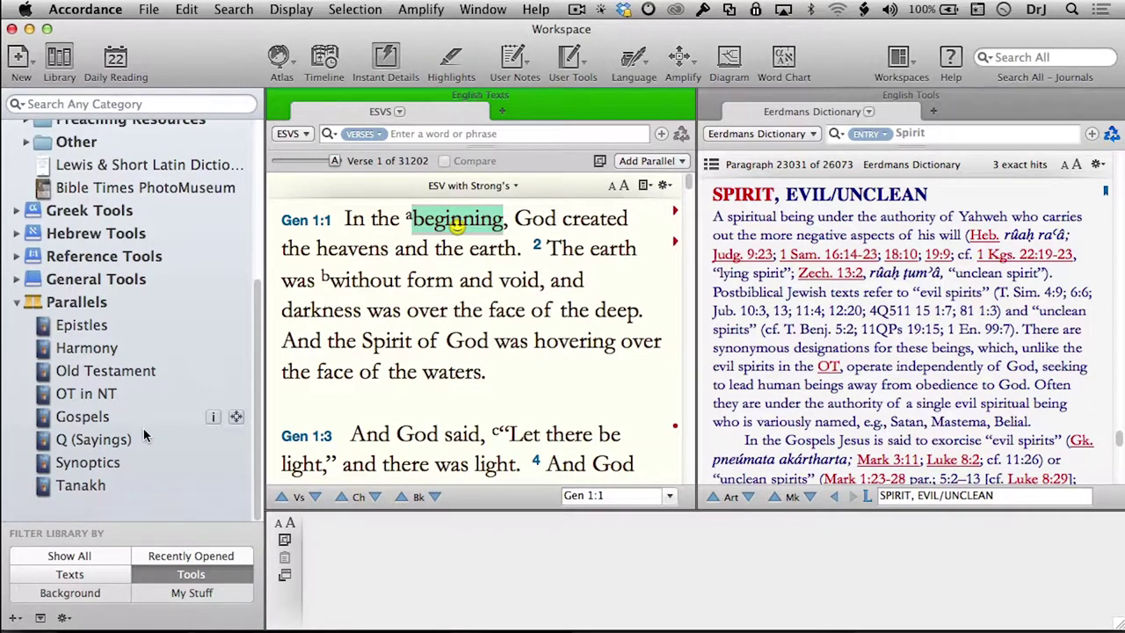
pyautogui.click(93, 352)
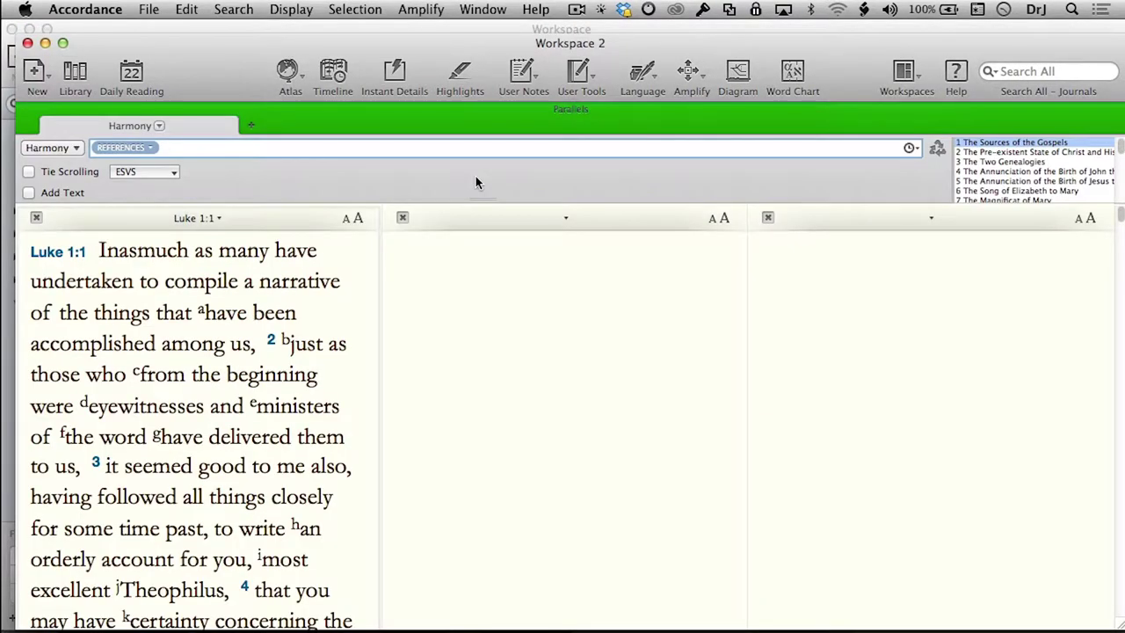
pyautogui.click(459, 50)
pyautogui.moveTo(459, 50); pyautogui.dragTo(441, 32)
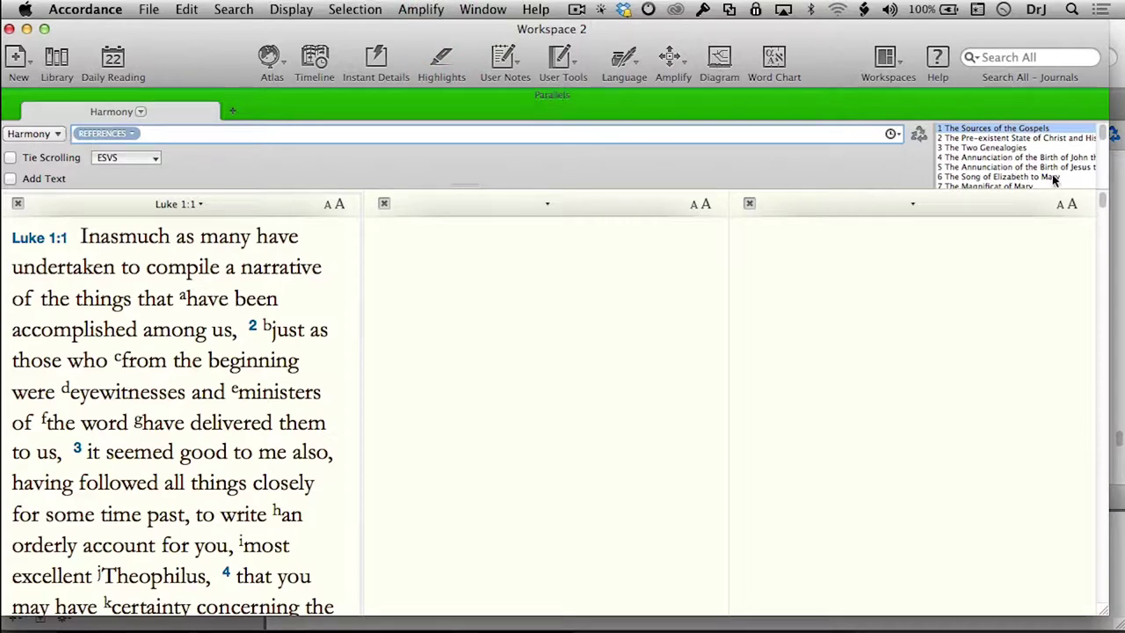
# Display The Call of Matthew (Levi) in Harmony, read through the Matthew and Mark columns, and check which other parallels are available.
pyautogui.scroll(-10, 1054, 180)
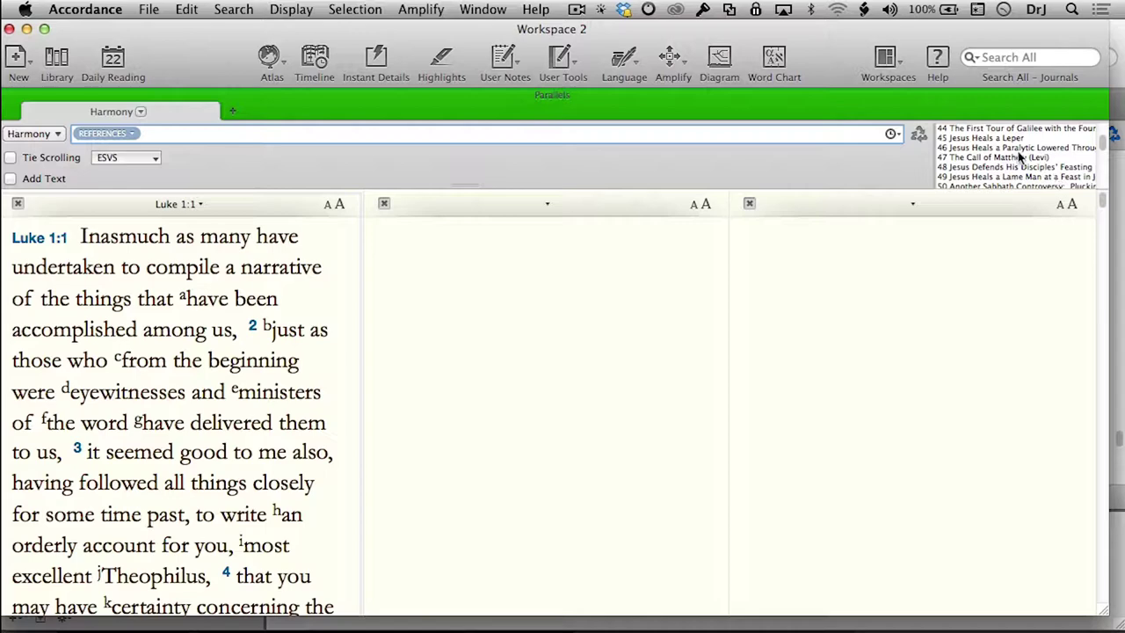
pyautogui.click(1017, 153)
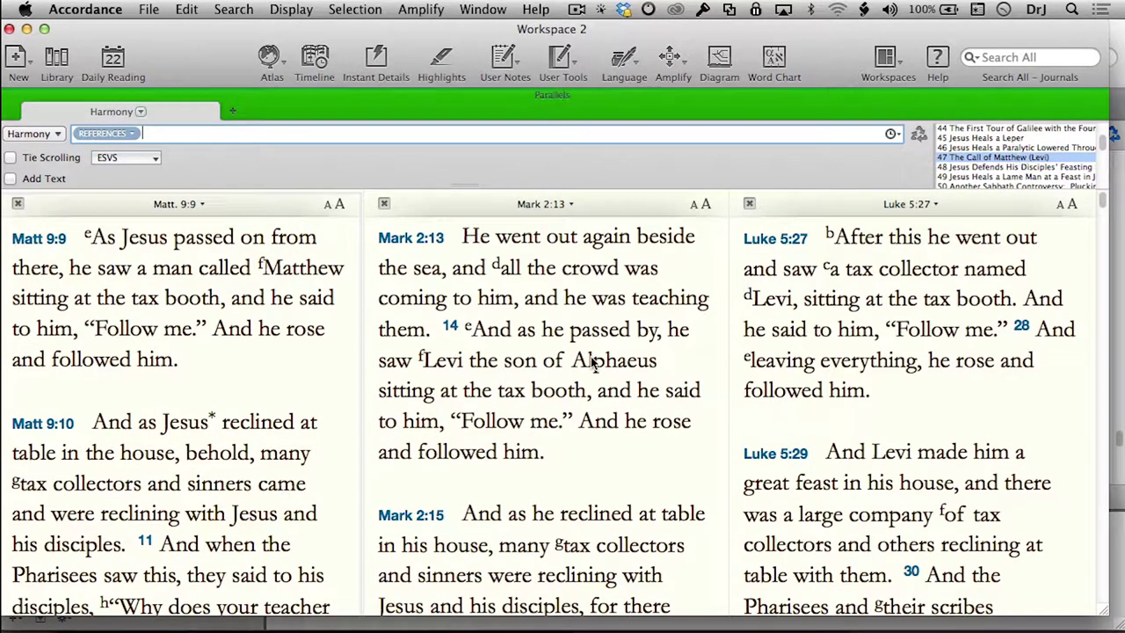
pyautogui.scroll(-2, 309, 374)
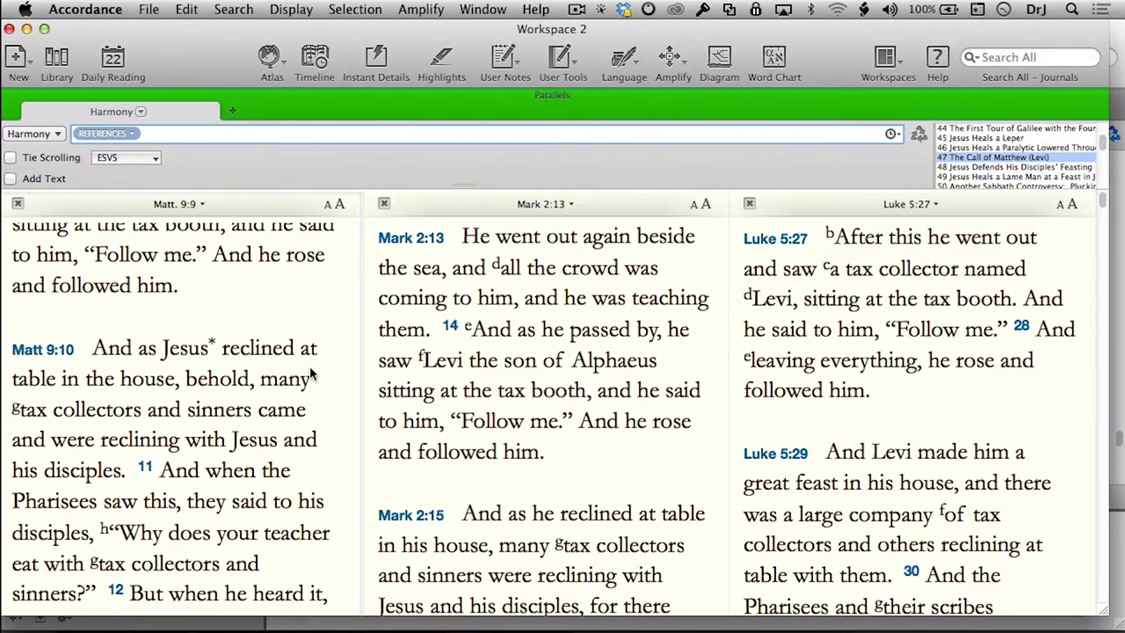
pyautogui.scroll(-1, 565, 436)
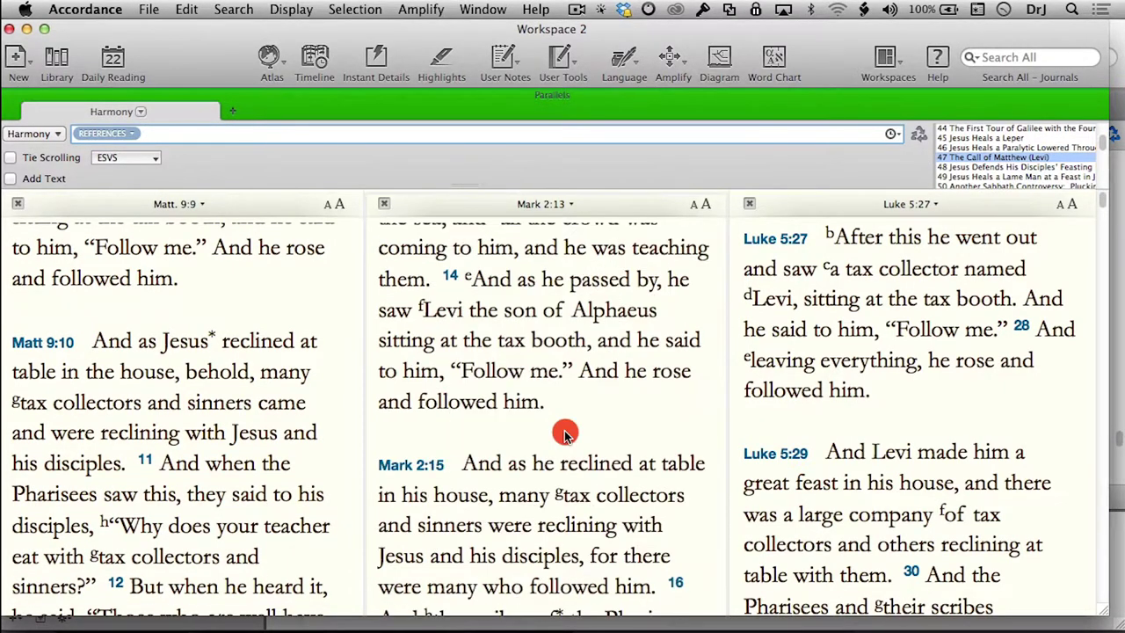
pyautogui.click(565, 433)
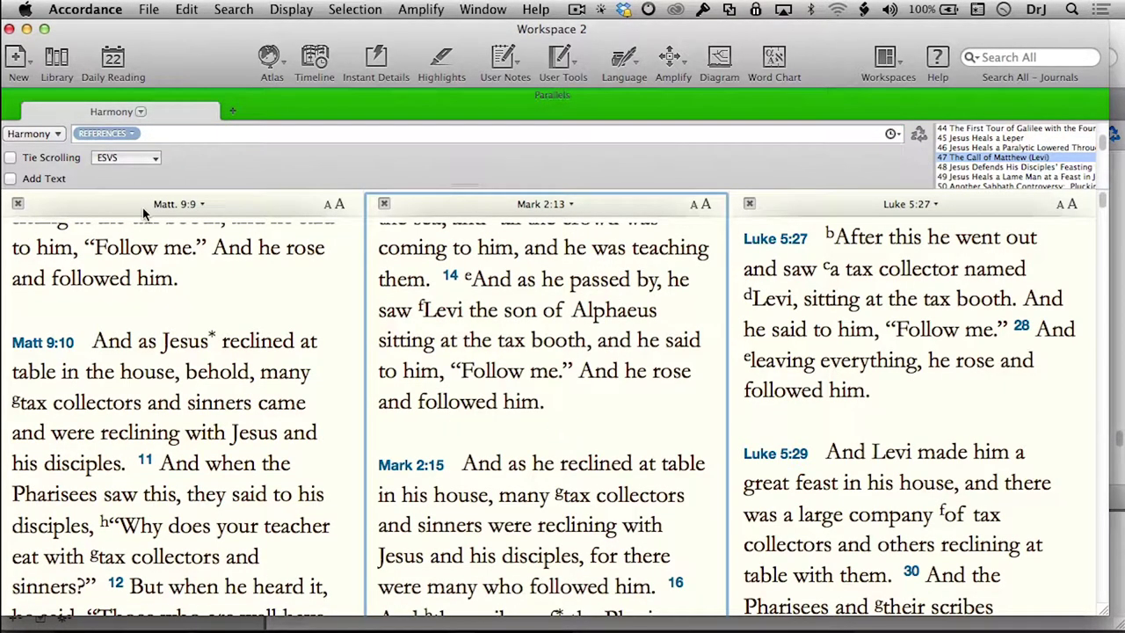
pyautogui.click(55, 133)
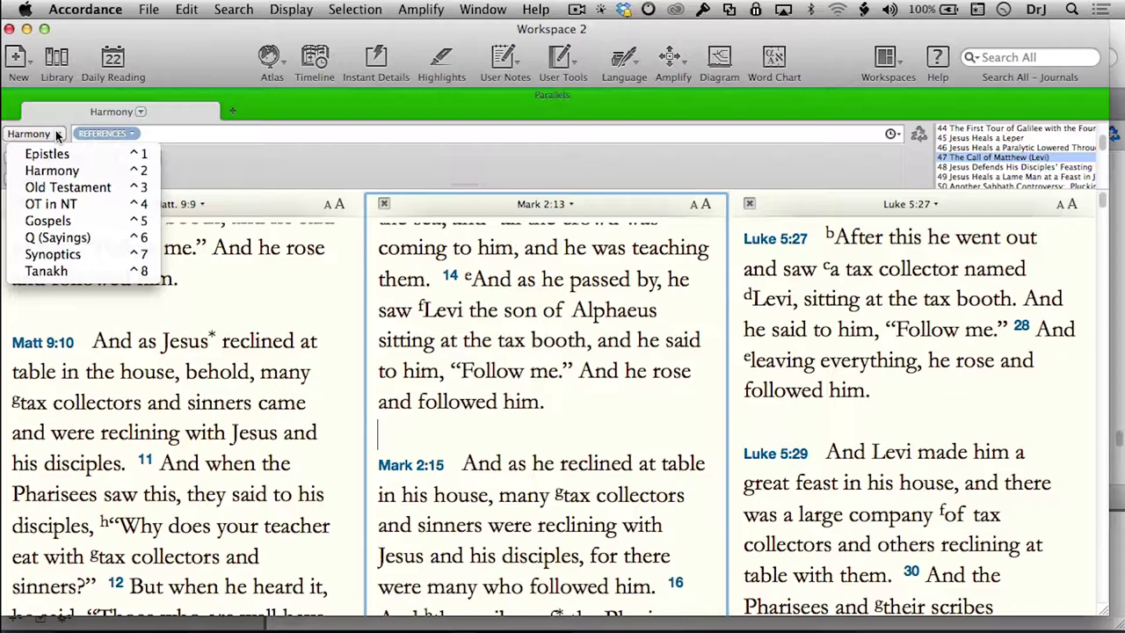
pyautogui.click(487, 157)
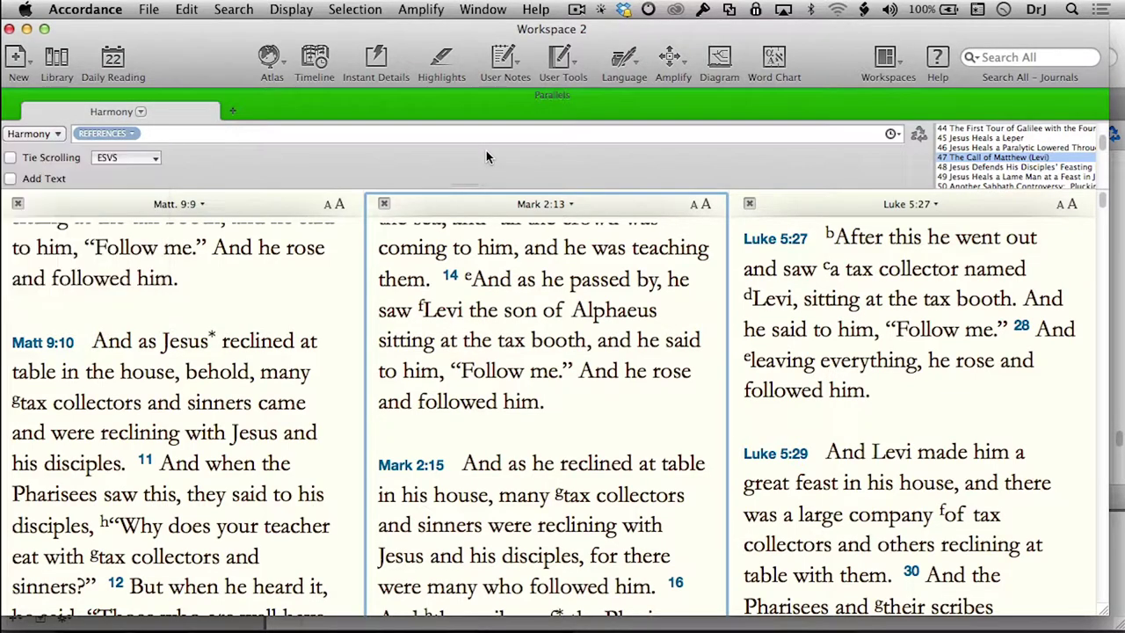
# Add a second row of text to Harmony using NA28-T and scroll individual Gospel columns independently.
pyautogui.click(11, 179)
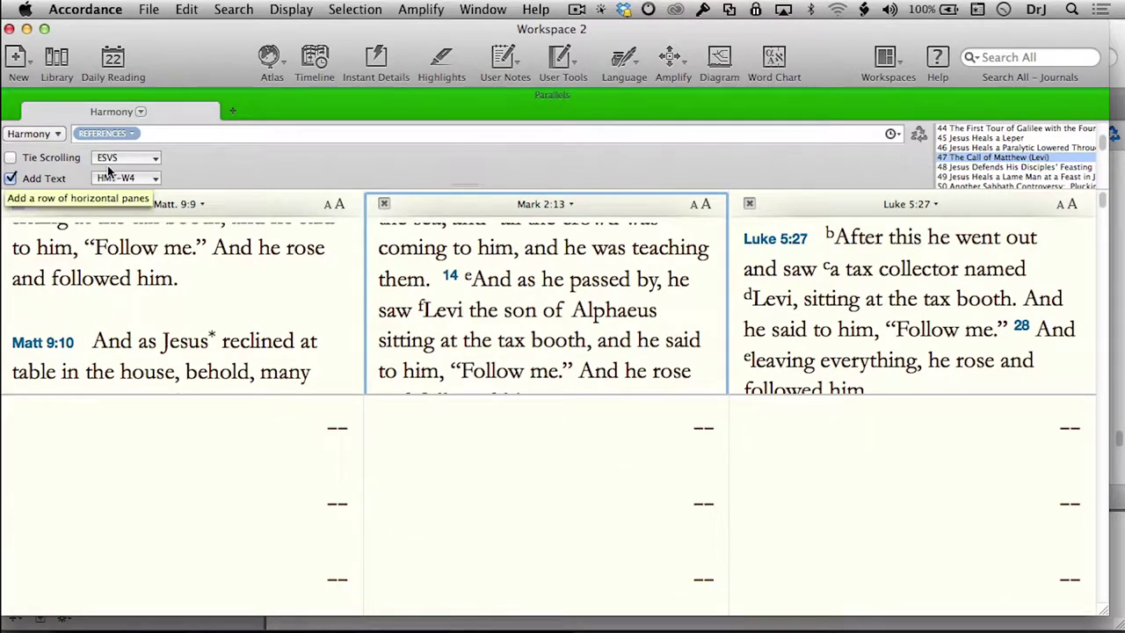
pyautogui.click(154, 179)
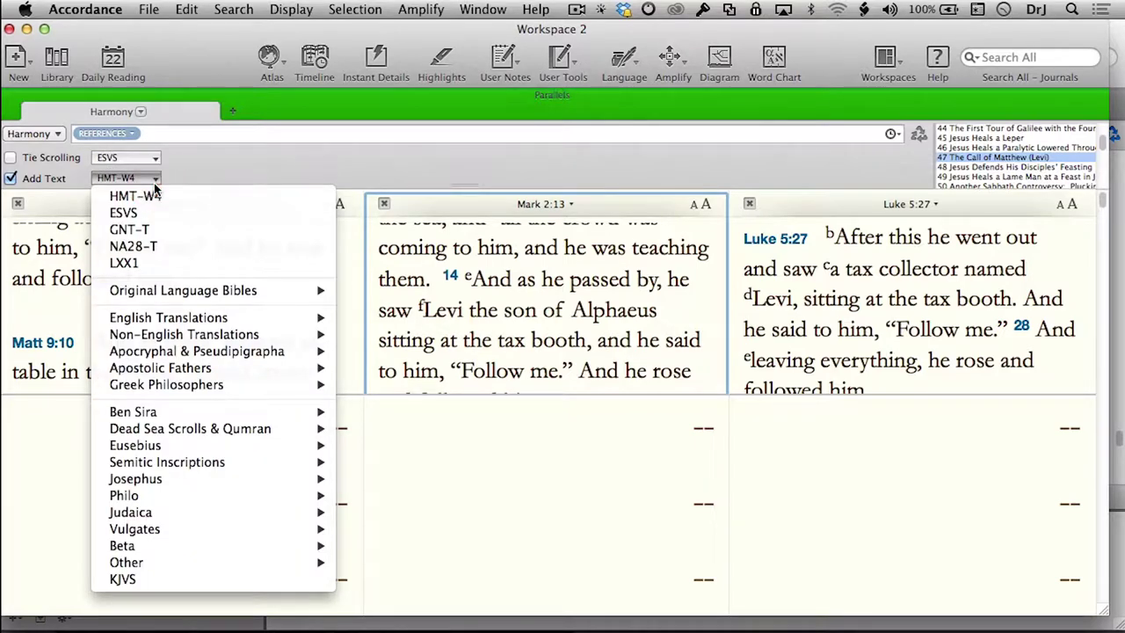
pyautogui.click(161, 251)
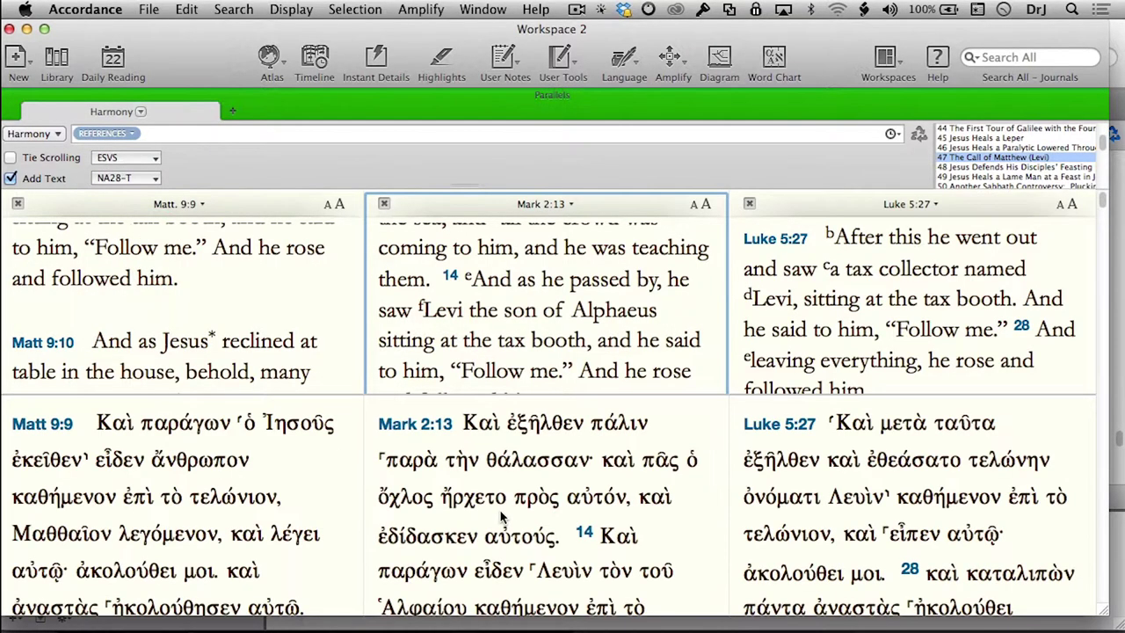
pyautogui.scroll(-4, 502, 519)
pyautogui.scroll(-3, 507, 521)
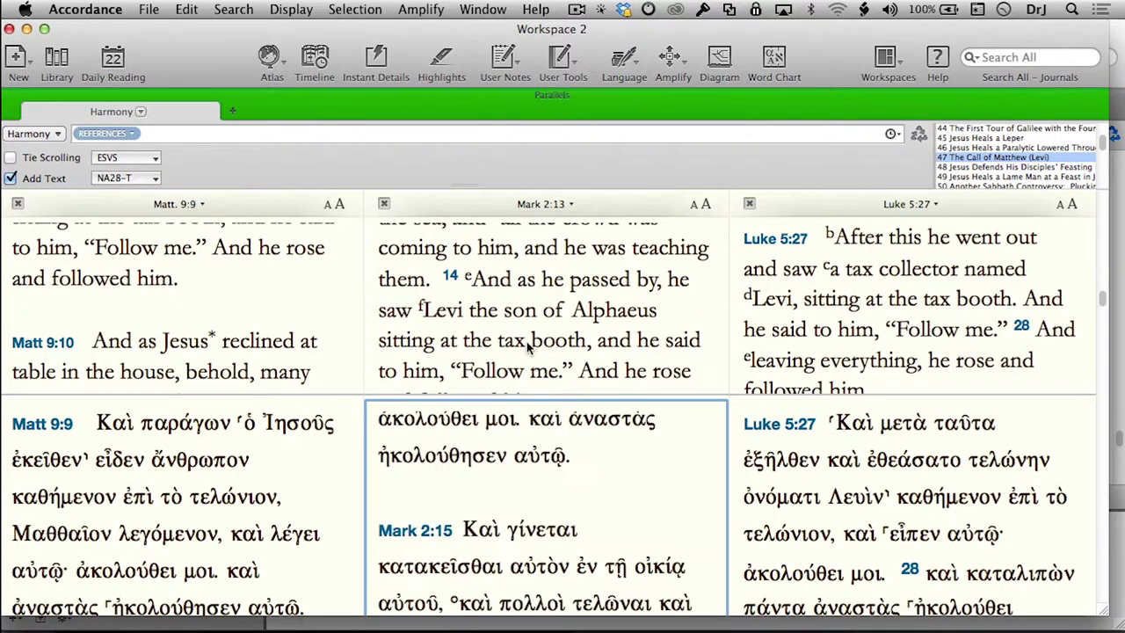
pyautogui.scroll(-4, 528, 347)
pyautogui.scroll(-3, 244, 343)
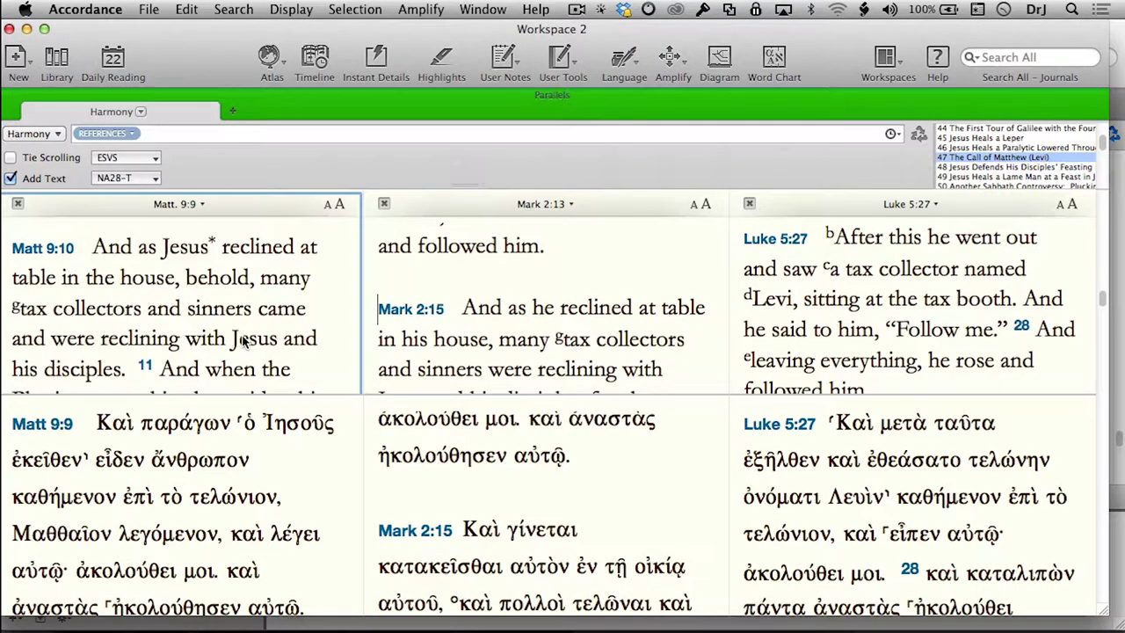
# Change the Harmony's upper row of text to the non-English translation NAVARRA.
pyautogui.click(149, 158)
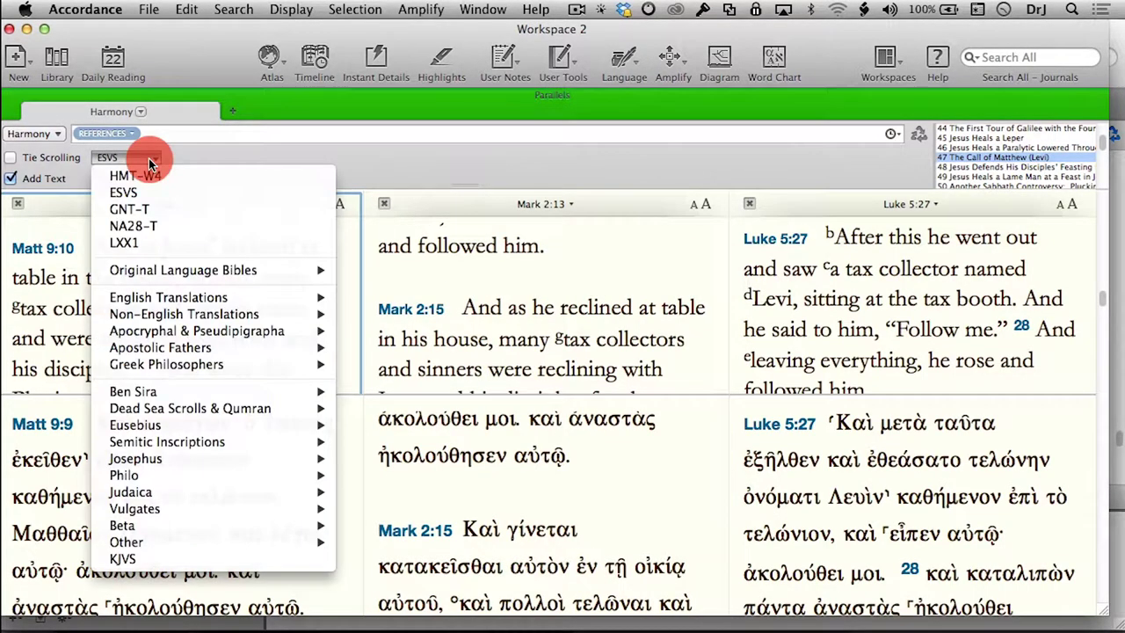
pyautogui.click(148, 159)
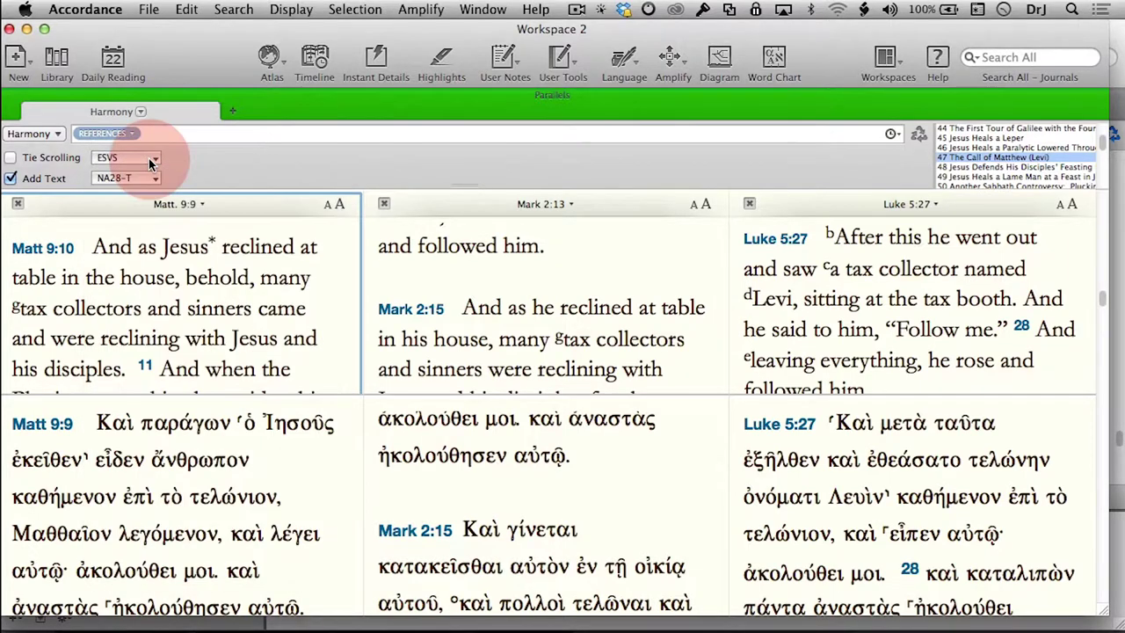
pyautogui.click(148, 158)
pyautogui.click(202, 274)
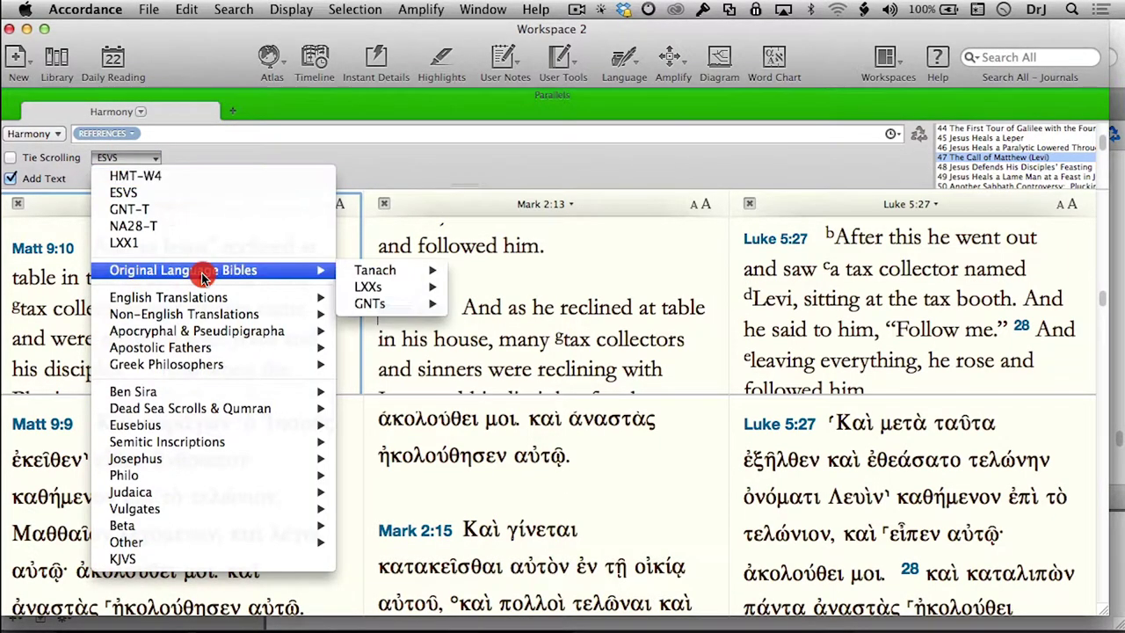
pyautogui.click(213, 322)
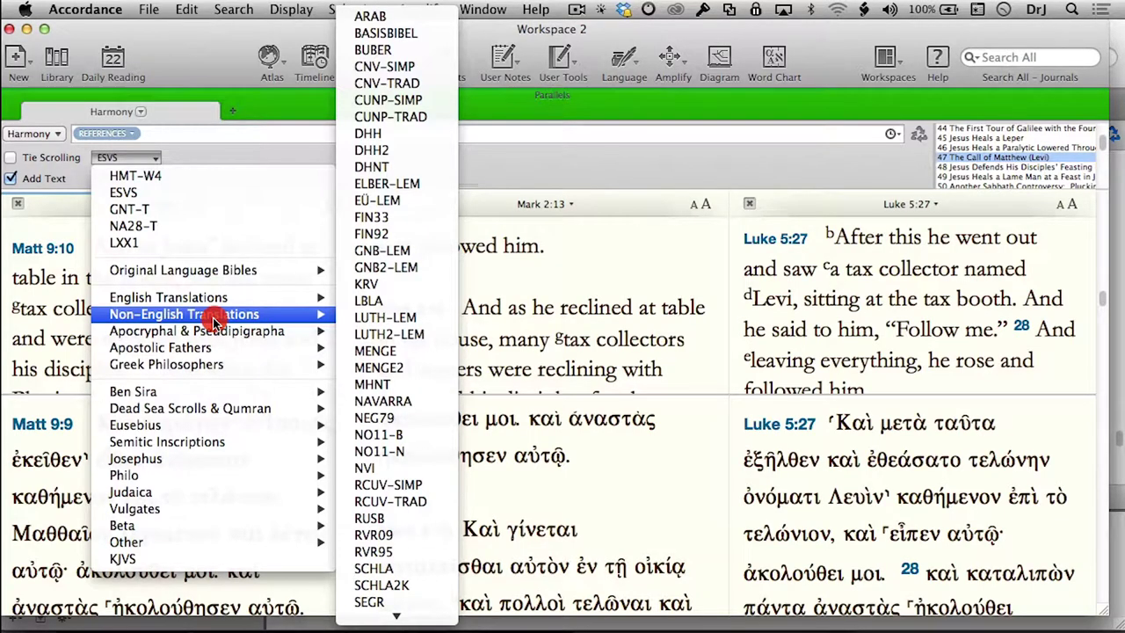
pyautogui.click(391, 402)
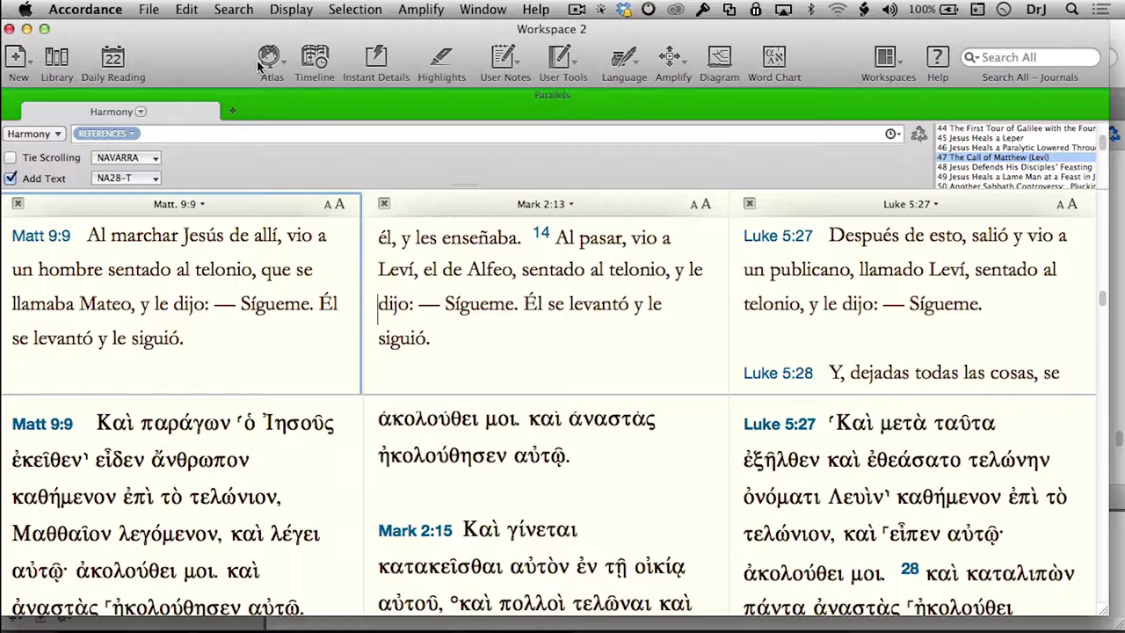
# Close the Harmony workspace and collapse Parallels in the Library.
pyautogui.click(10, 30)
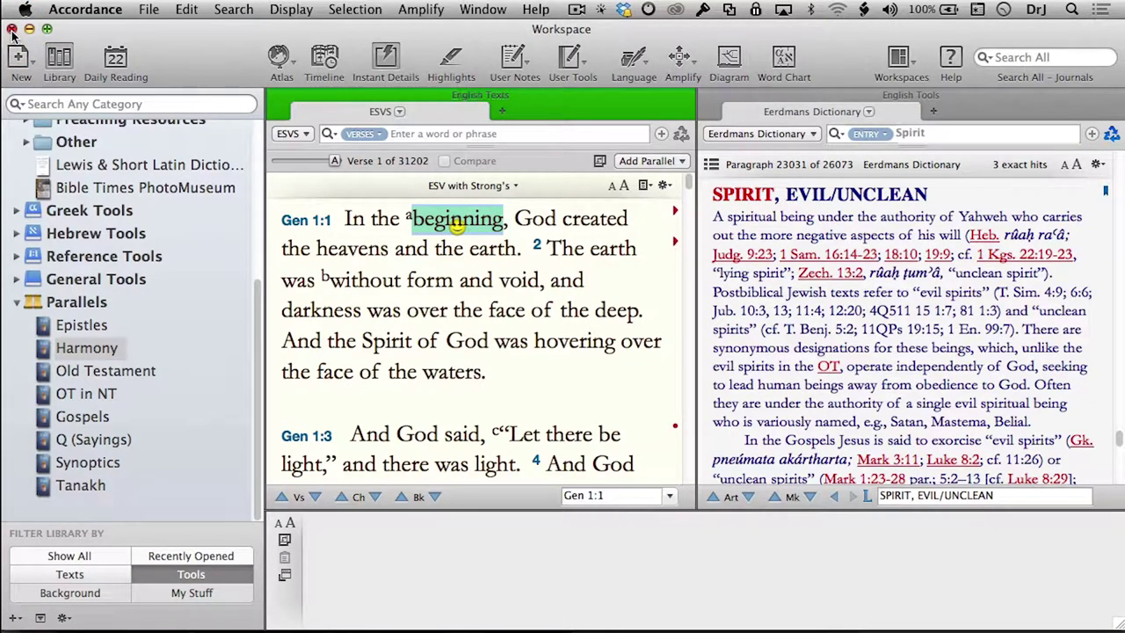
pyautogui.click(15, 303)
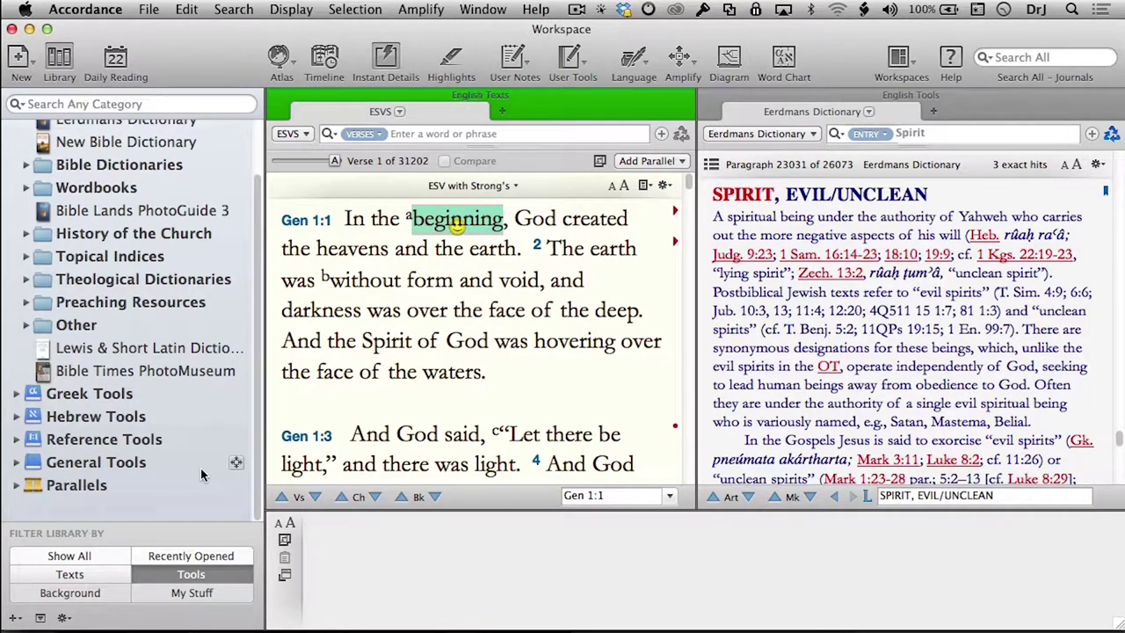
# Filter the Library to My Stuff, look through My Tools, and leave My Notes and My Workspaces expanded.
pyautogui.click(190, 594)
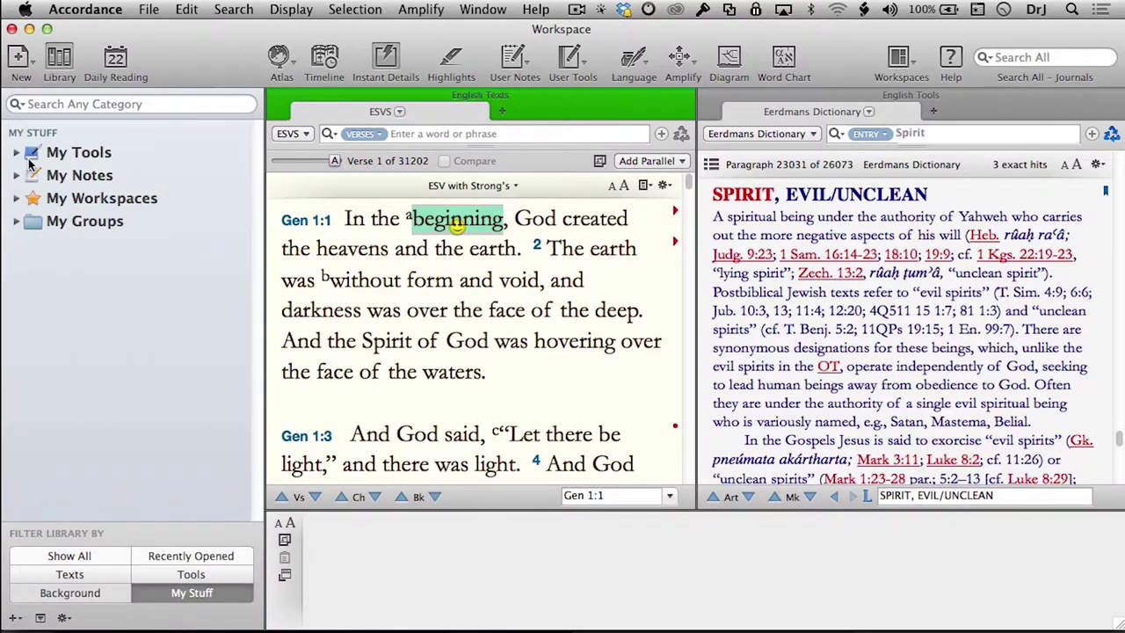
pyautogui.click(15, 154)
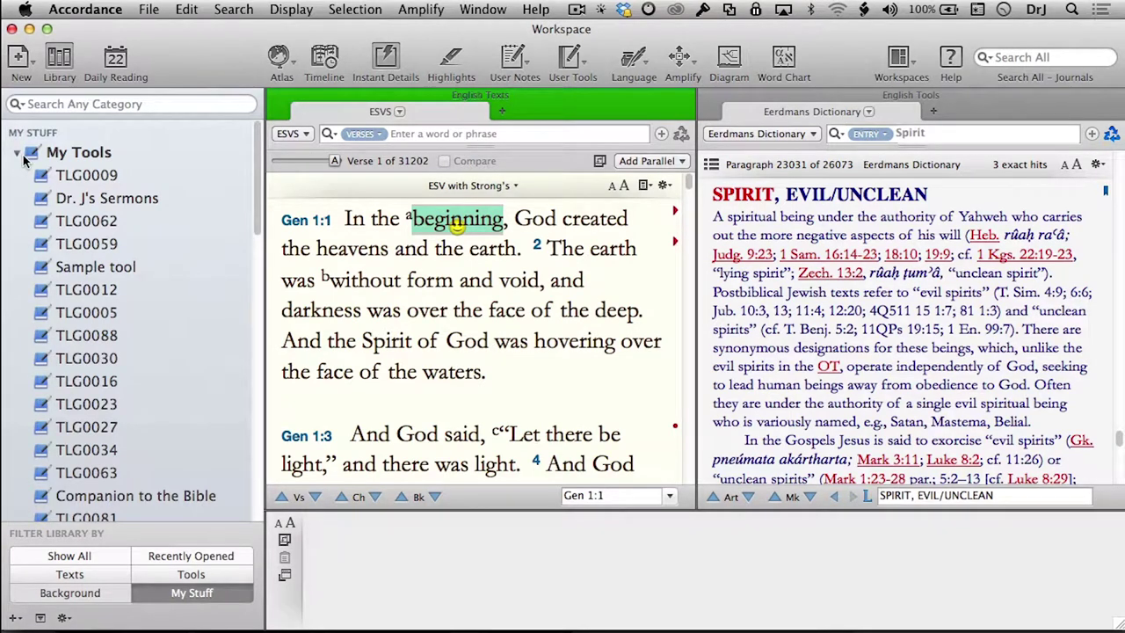
pyautogui.click(17, 155)
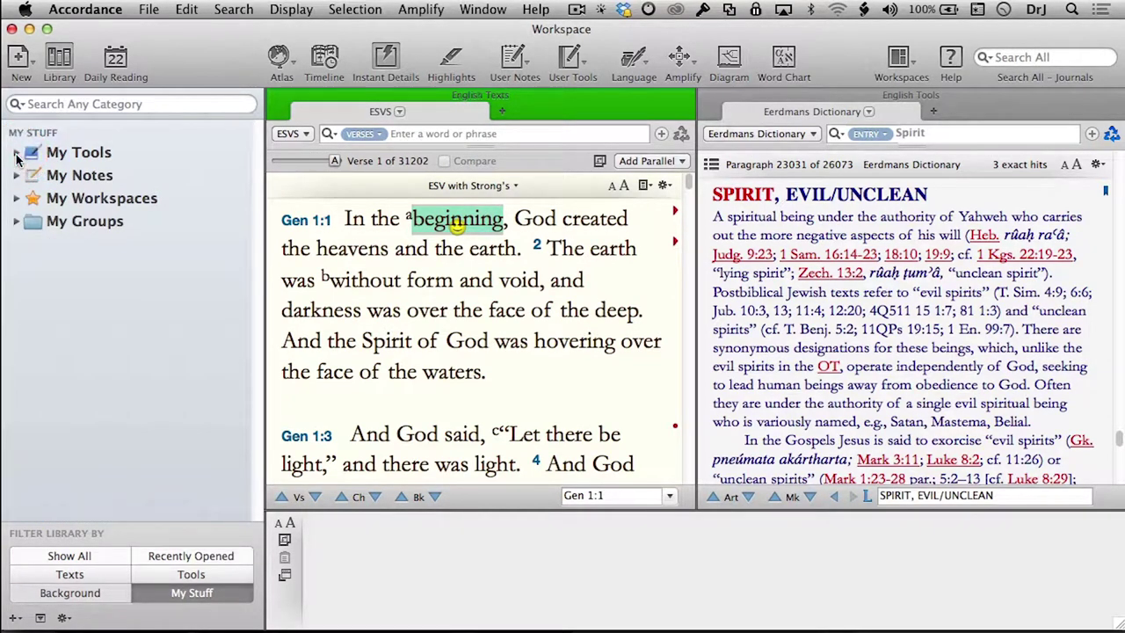
pyautogui.click(16, 176)
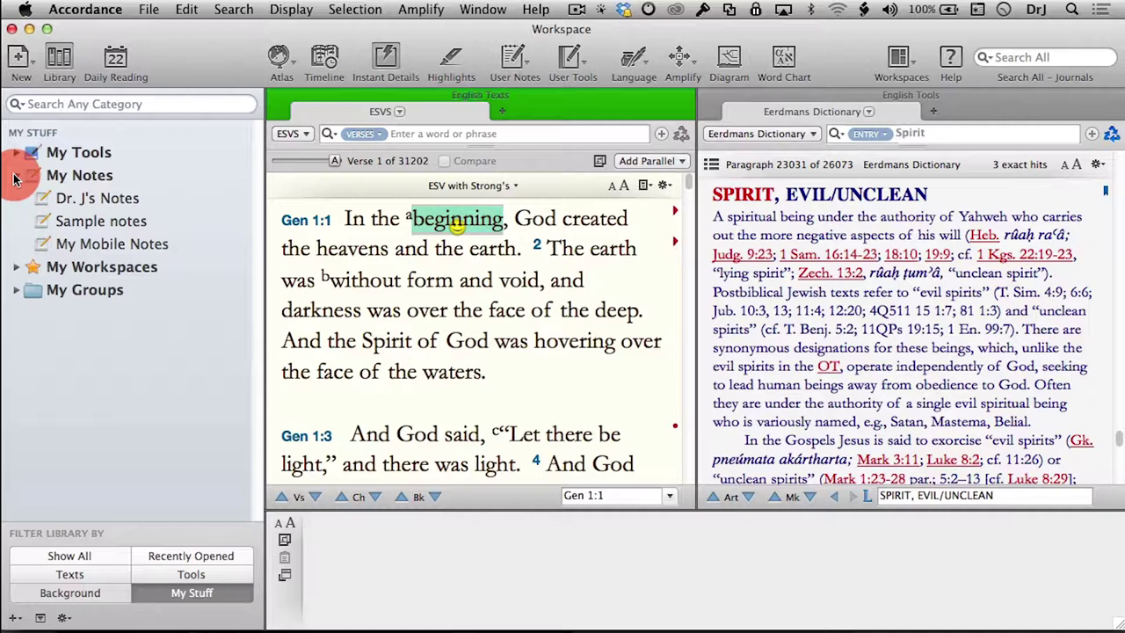
pyautogui.click(16, 268)
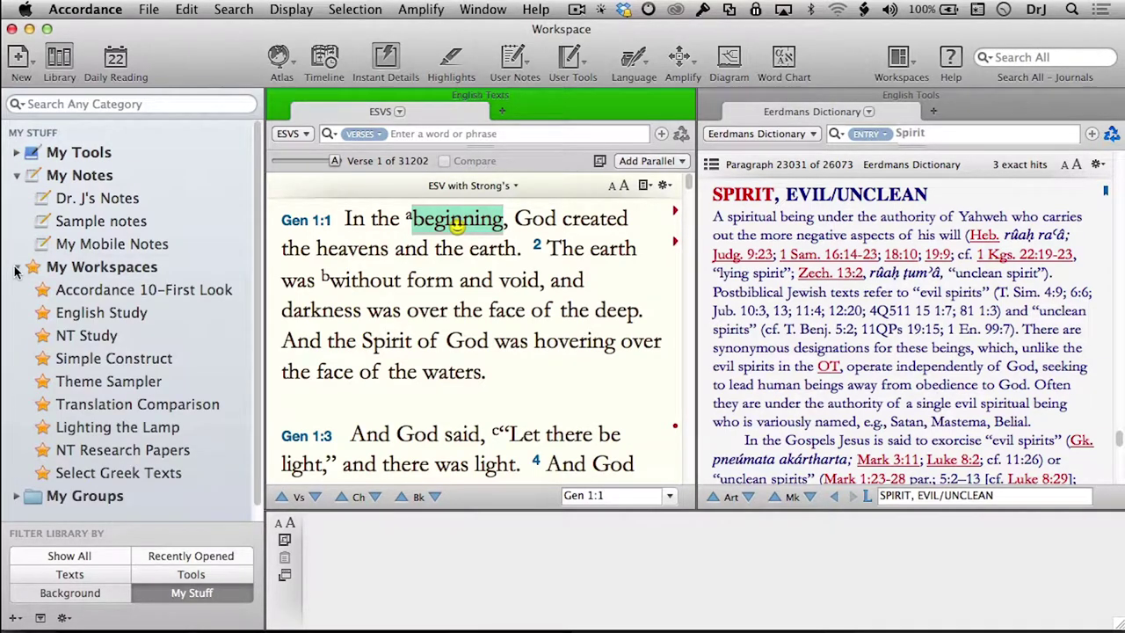
# Open the saved Translation Comparison workspace from My Workspaces, locating its file in the Accordance Files folder.
pyautogui.click(177, 405)
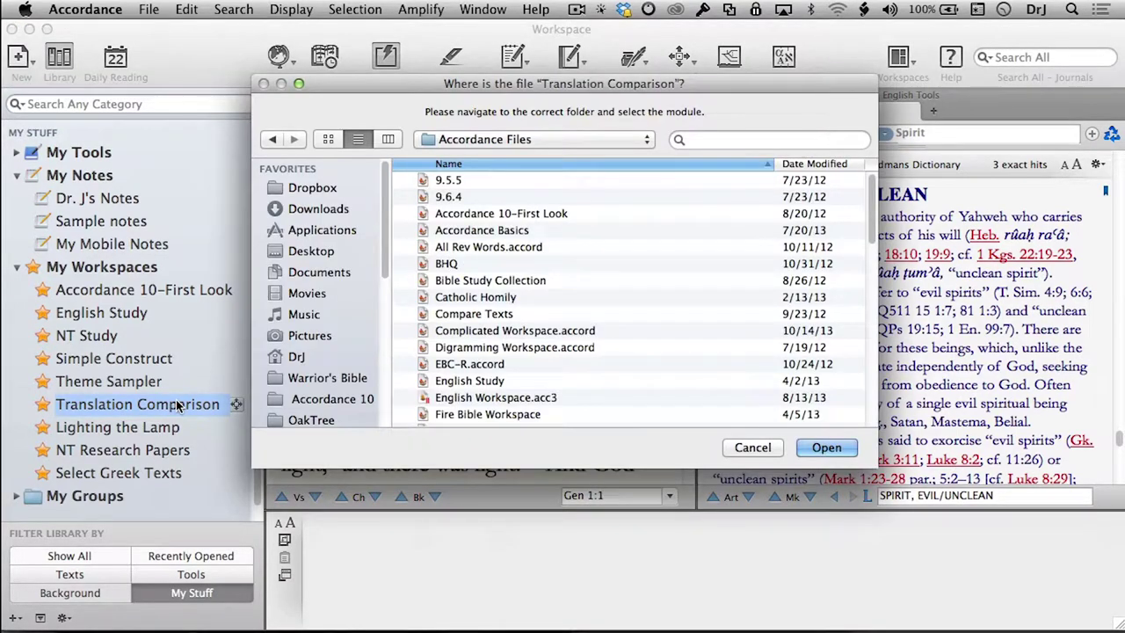
pyautogui.scroll(-5, 609, 316)
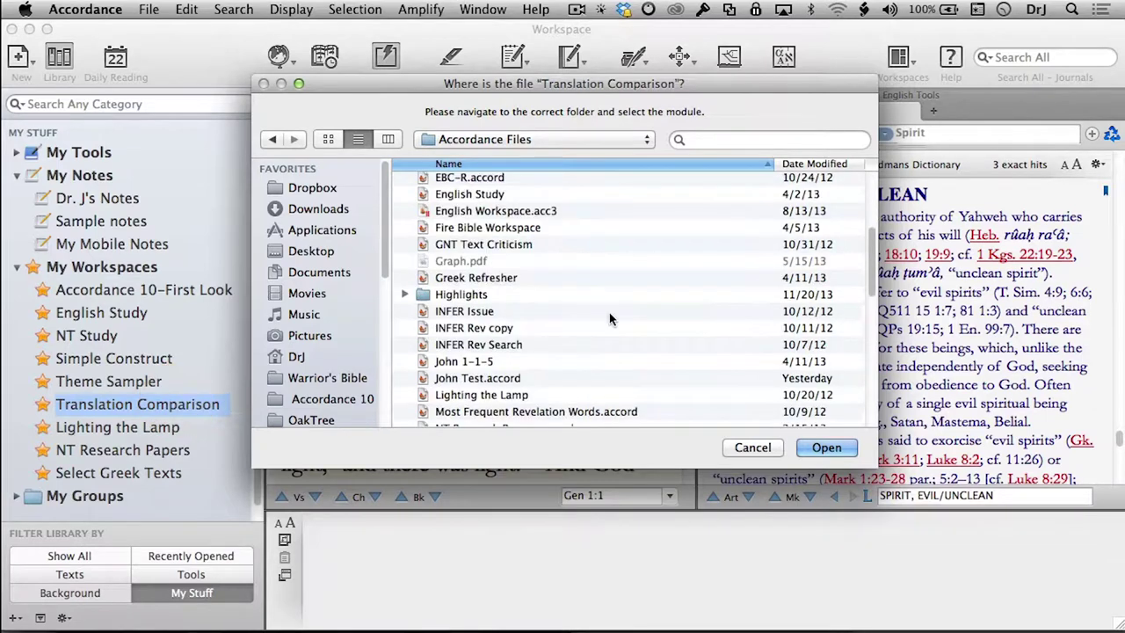
pyautogui.scroll(-8, 609, 312)
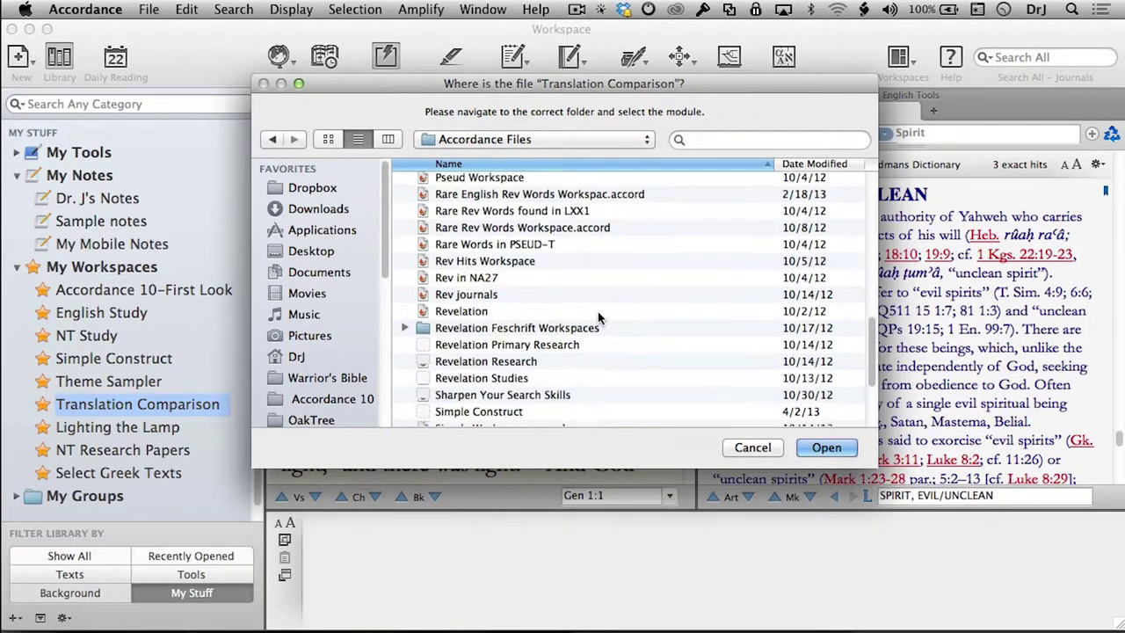
pyautogui.scroll(-4, 598, 311)
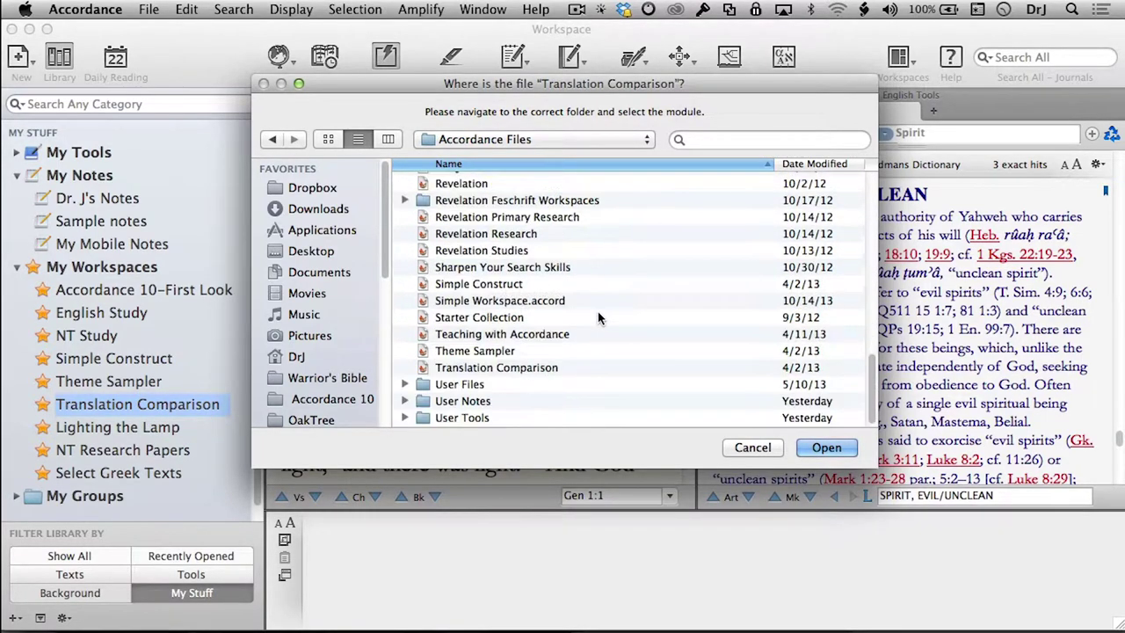
pyautogui.doubleClick(538, 371)
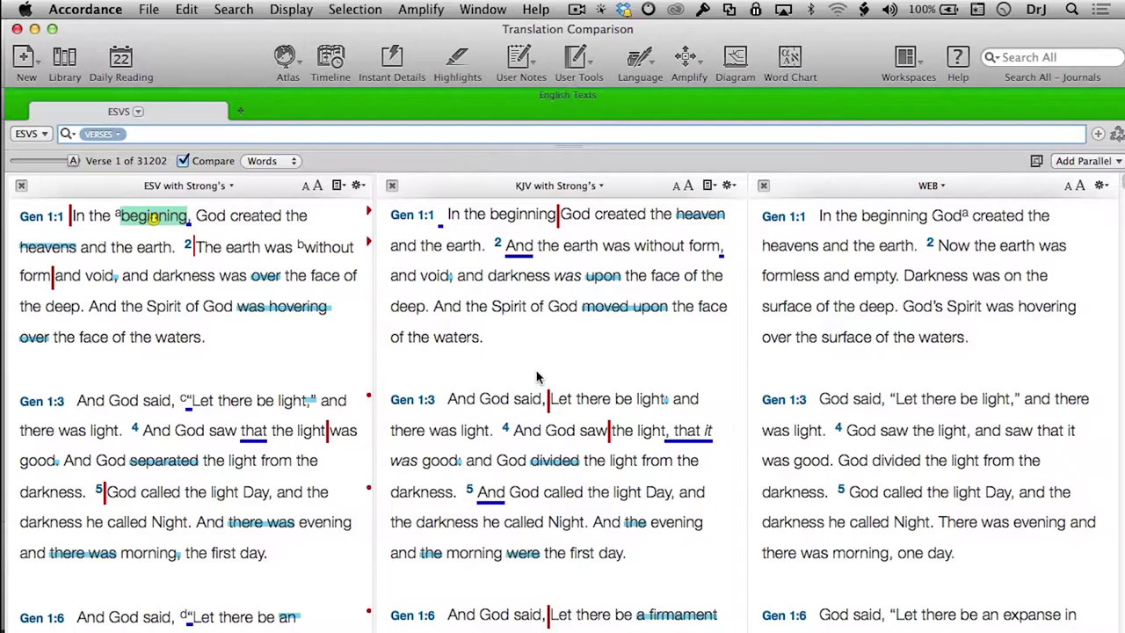
# Toggle the Compare option off and back on, and close the Translation Comparison workspace.
pyautogui.click(182, 162)
pyautogui.click(182, 162)
pyautogui.click(16, 31)
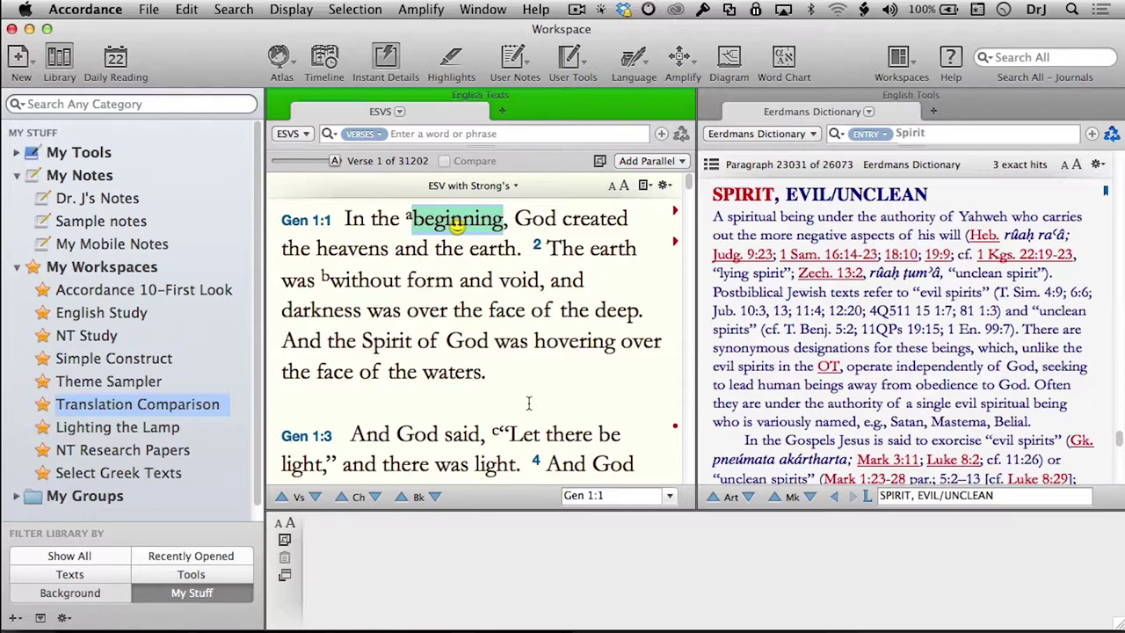
# Collapse My Workspaces and expand My Groups in the Library.
pyautogui.click(16, 267)
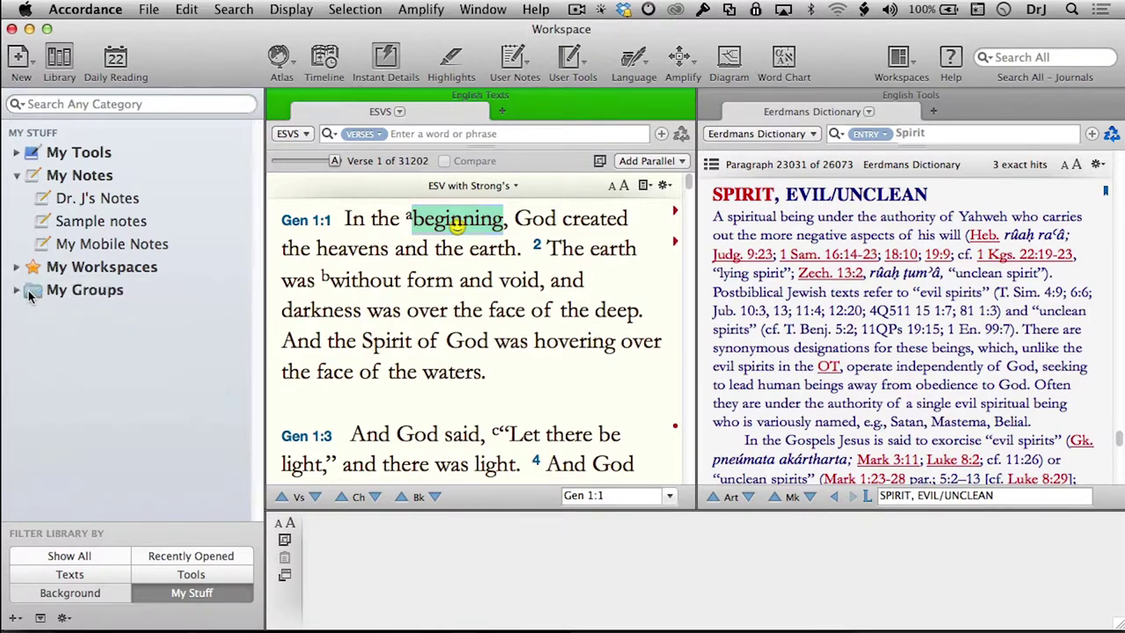
pyautogui.click(16, 290)
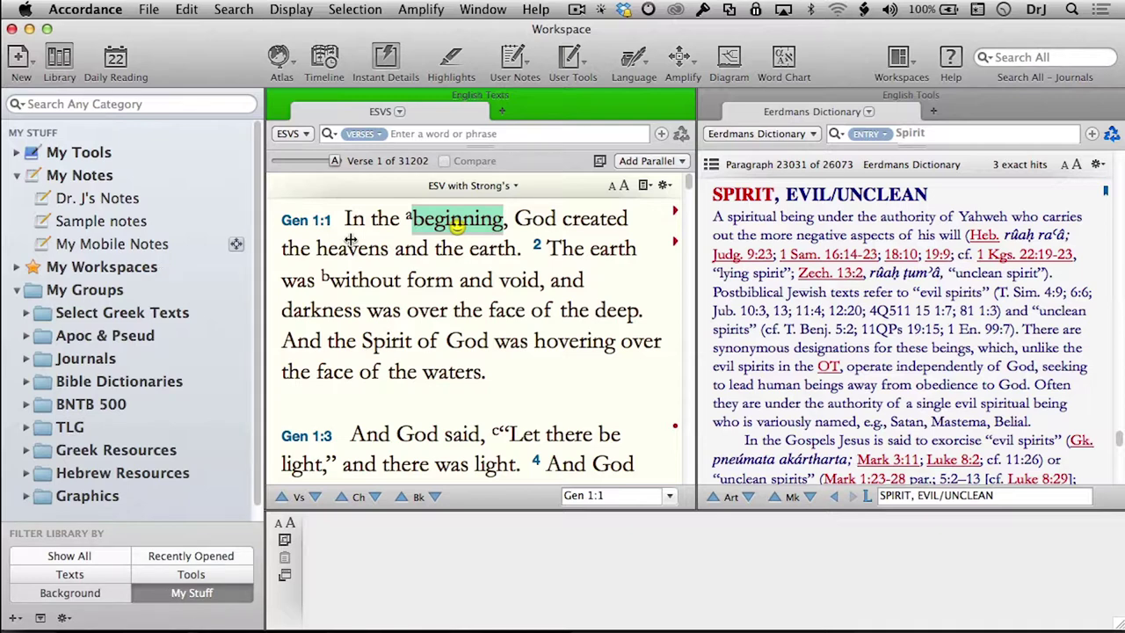
# Select the word "earth" in Genesis 1:2 and look over the resources and groups it can be amplified to.
pyautogui.click(609, 250)
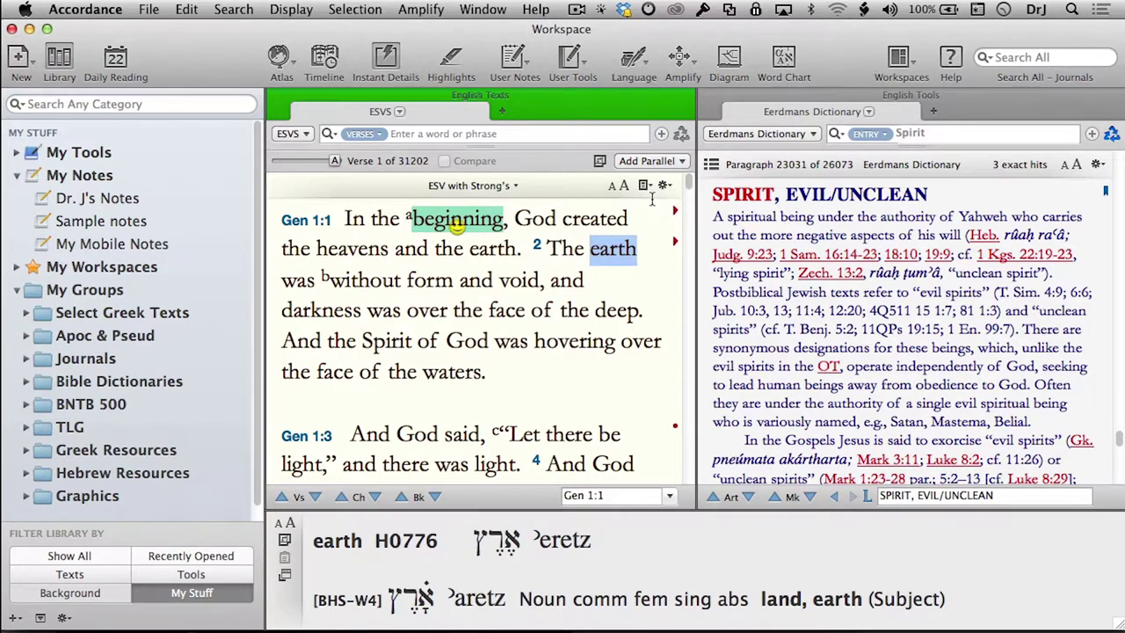
pyautogui.click(691, 58)
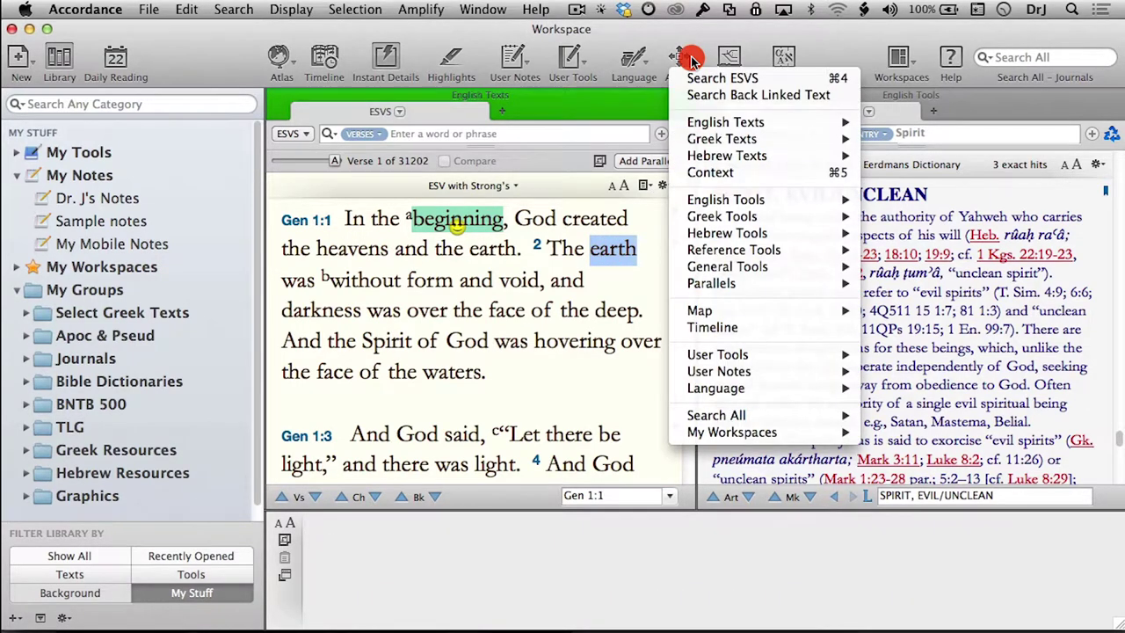
pyautogui.moveTo(690, 58); pyautogui.dragTo(654, 26)
pyautogui.click(654, 27)
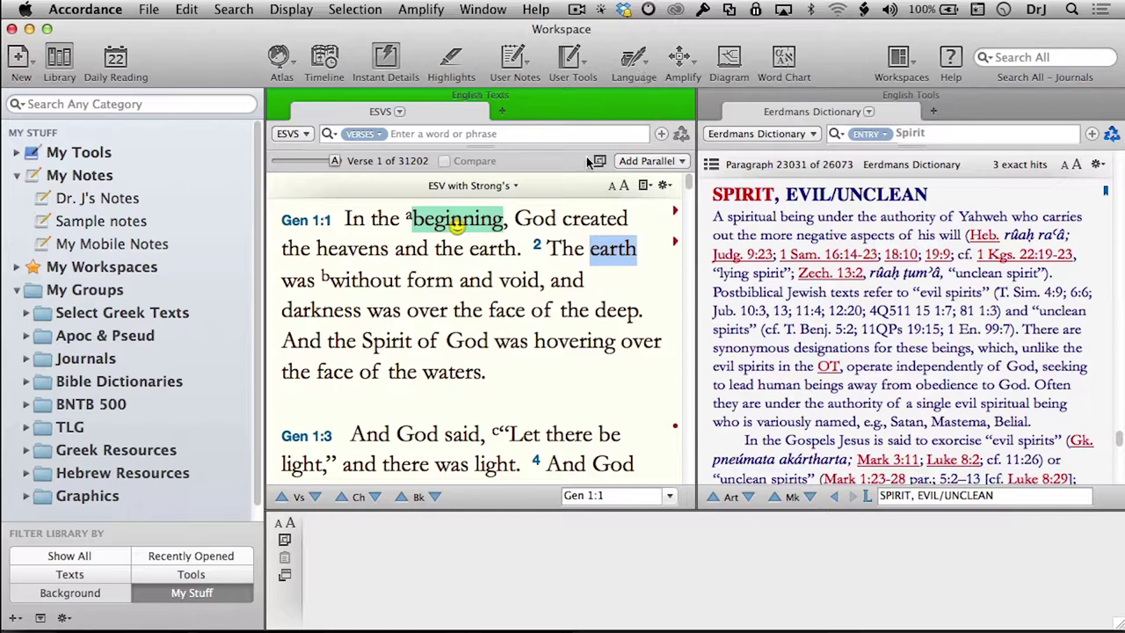
# Select the word "Spirit" in Genesis 1:2 and run a Search All on the Journals group for "Spirit".
pyautogui.click(396, 341)
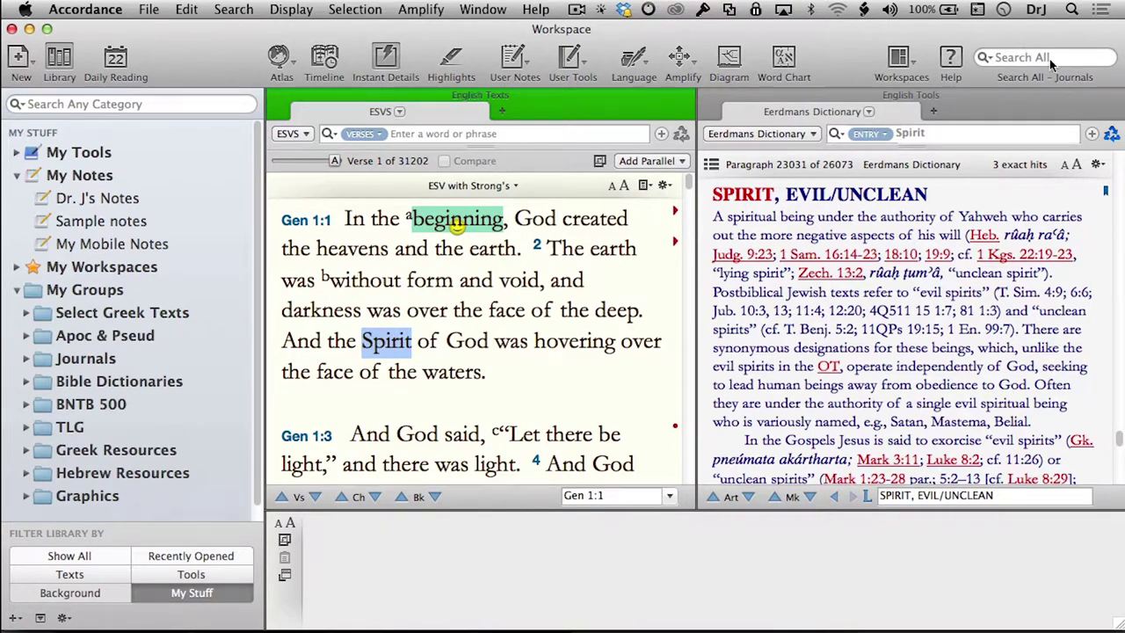
pyautogui.click(1049, 58)
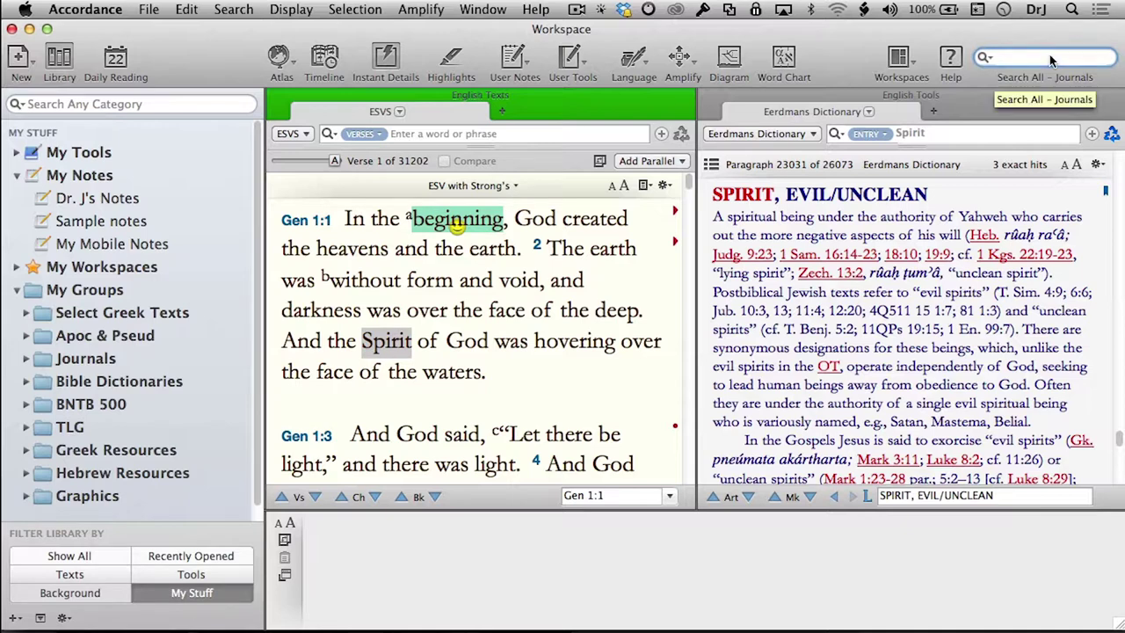
pyautogui.write('Spirit')
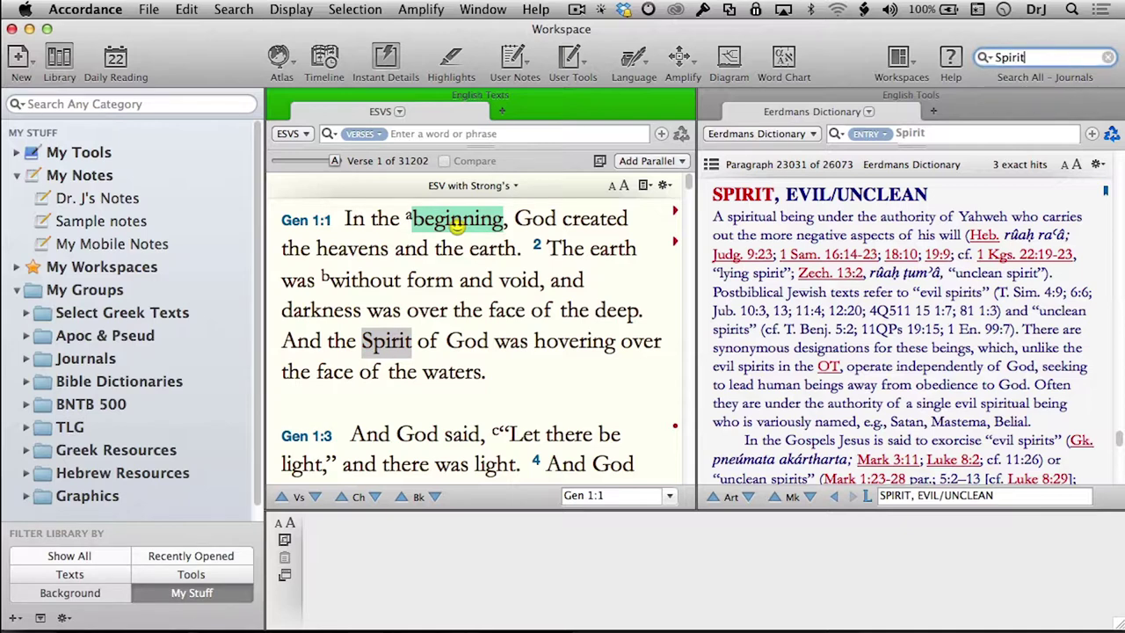
pyautogui.press('Return')
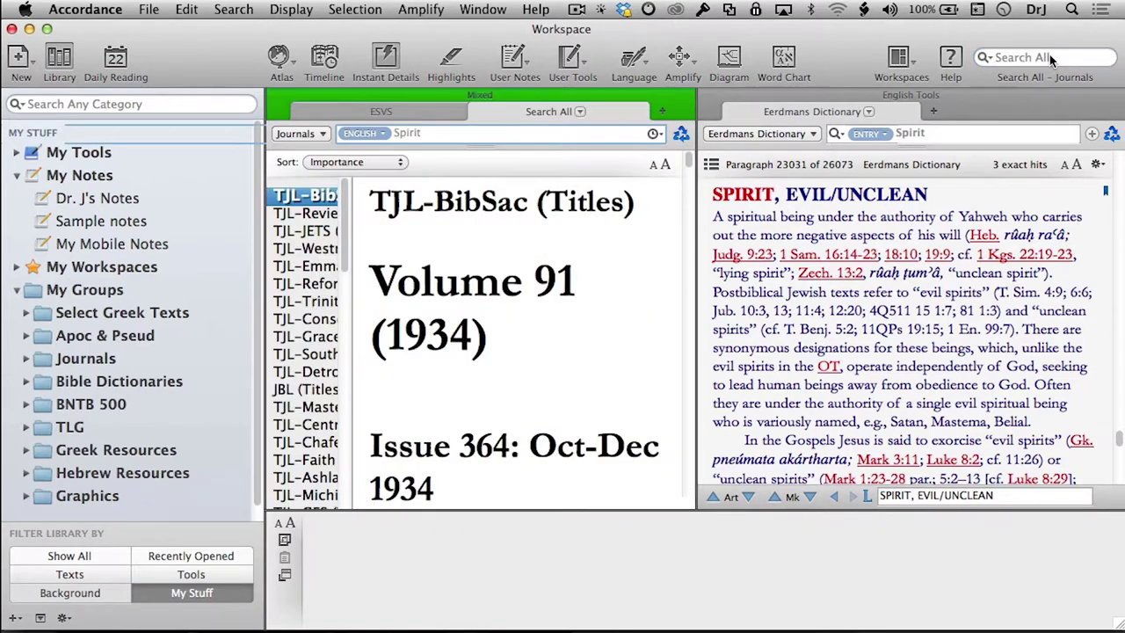
pyautogui.click(1049, 55)
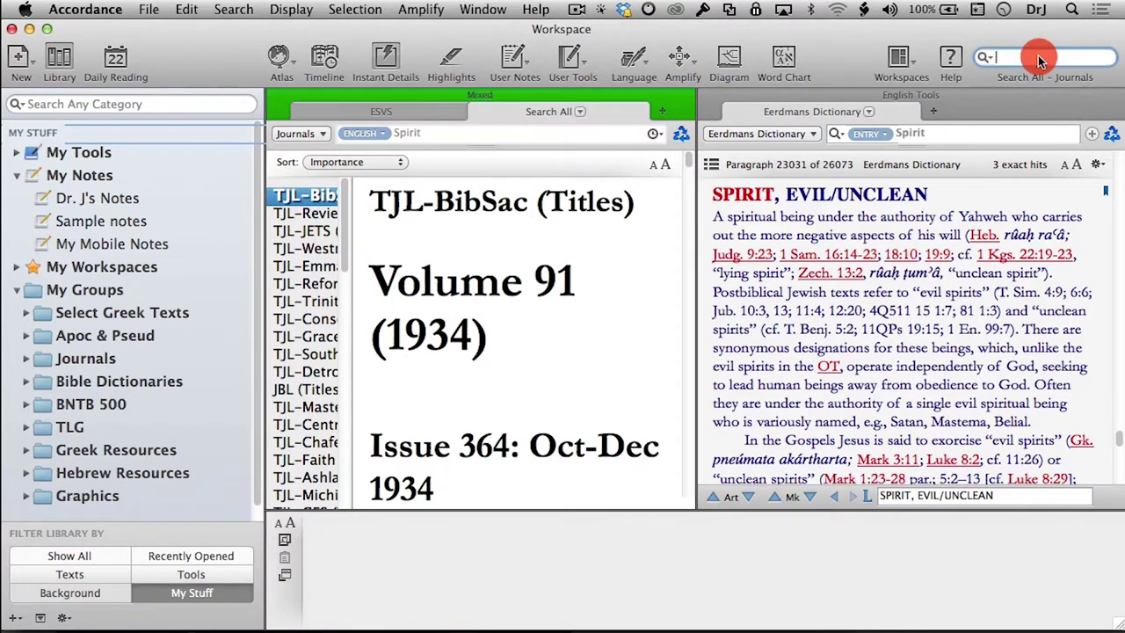
# Enlarge the Search All zone to fill the workspace and run the "Spirit" search across [All Texts].
pyautogui.click(683, 96)
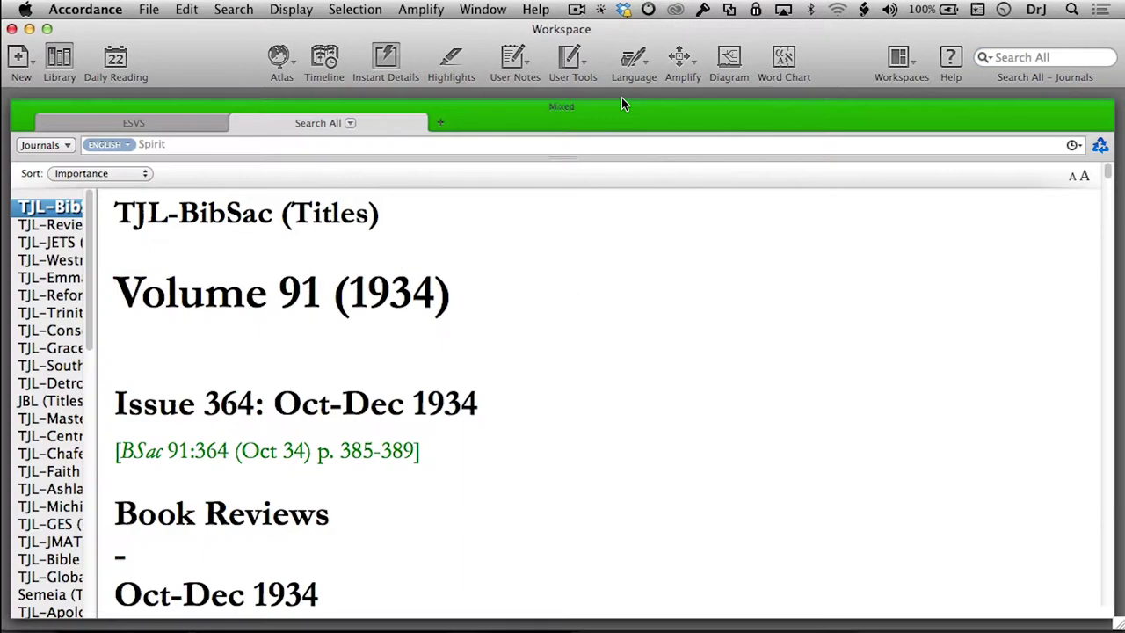
pyautogui.click(62, 145)
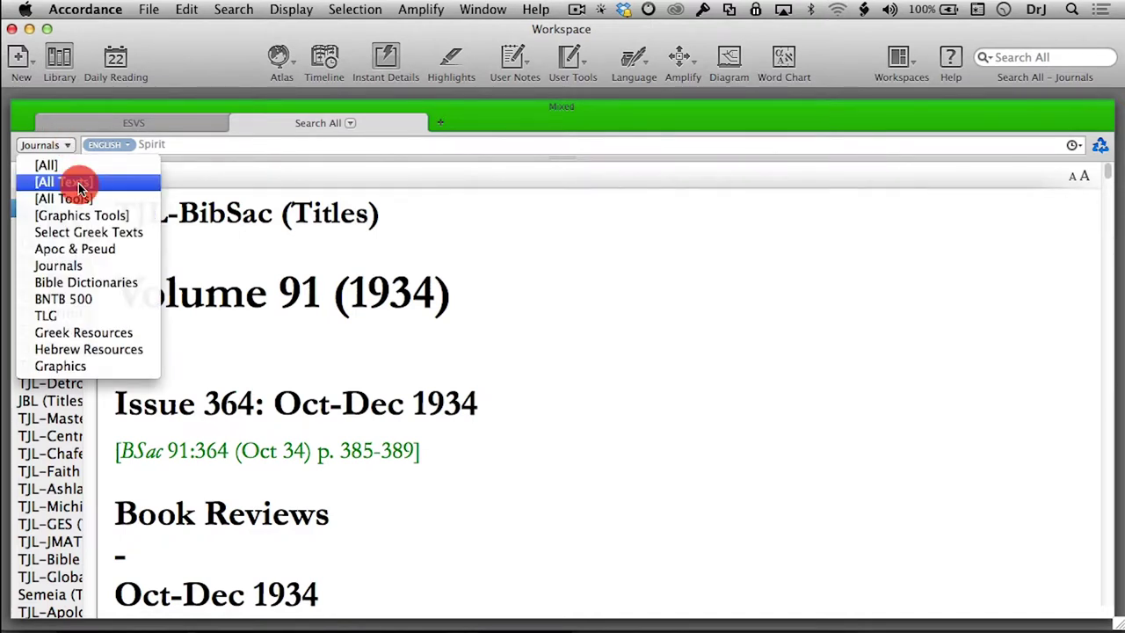
pyautogui.click(78, 182)
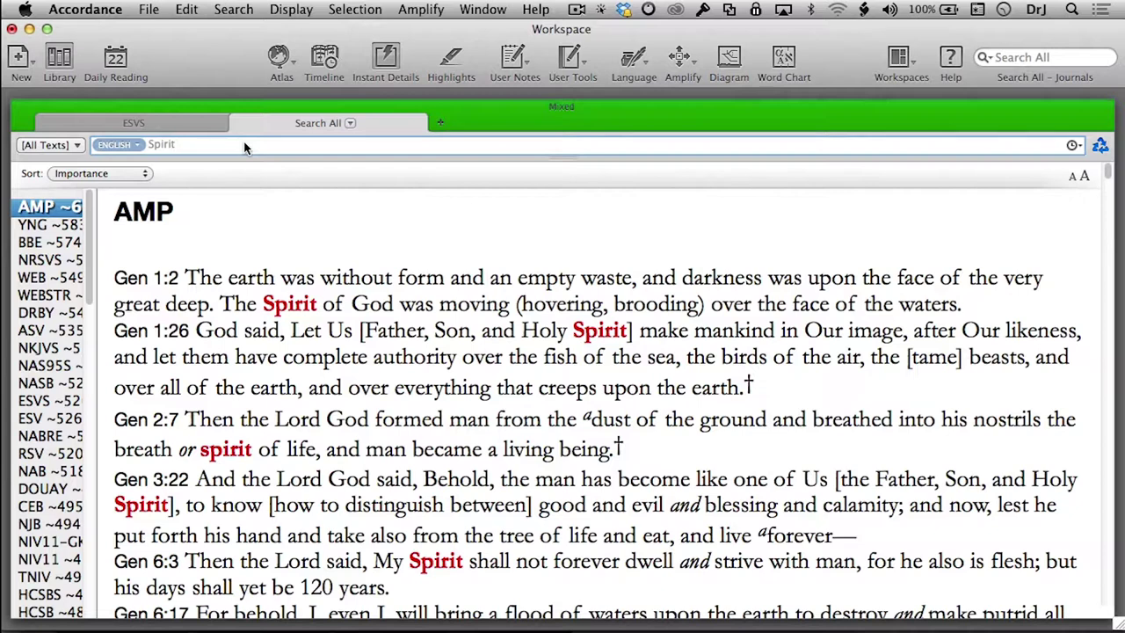
# Switch Search All back to the Journals group and search its Scripture field for Gen 1.
pyautogui.click(77, 146)
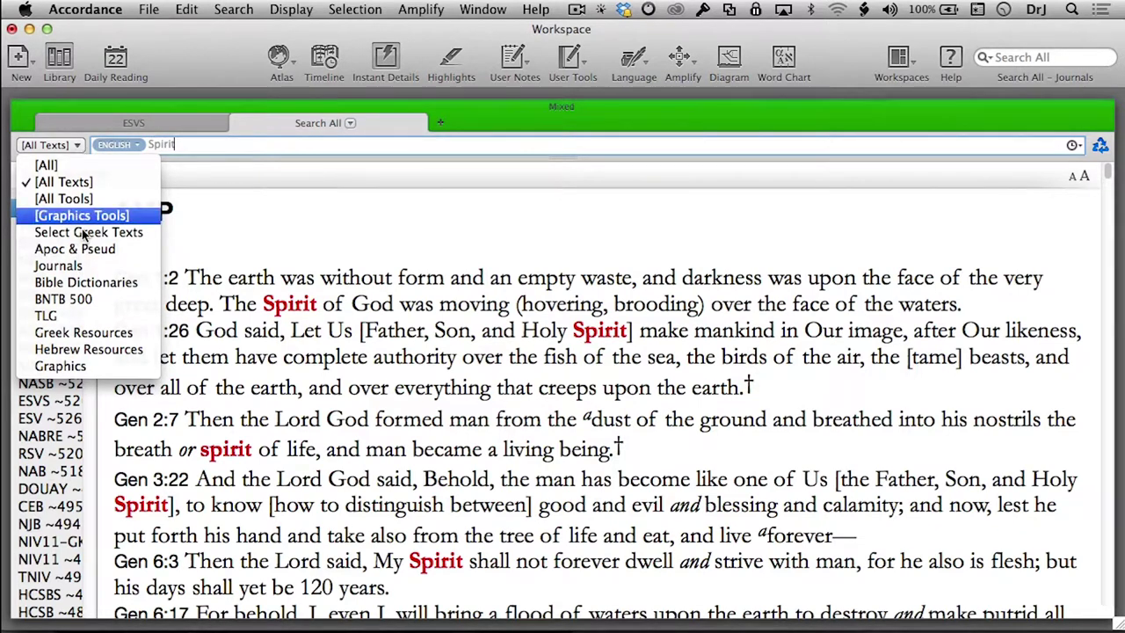
pyautogui.click(86, 272)
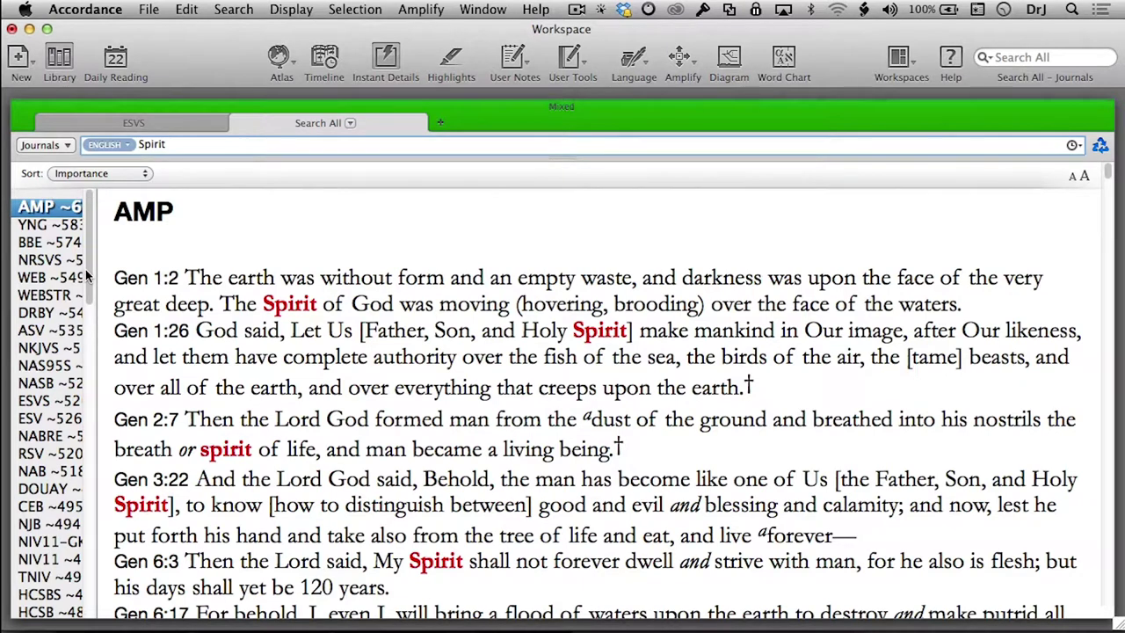
pyautogui.click(130, 145)
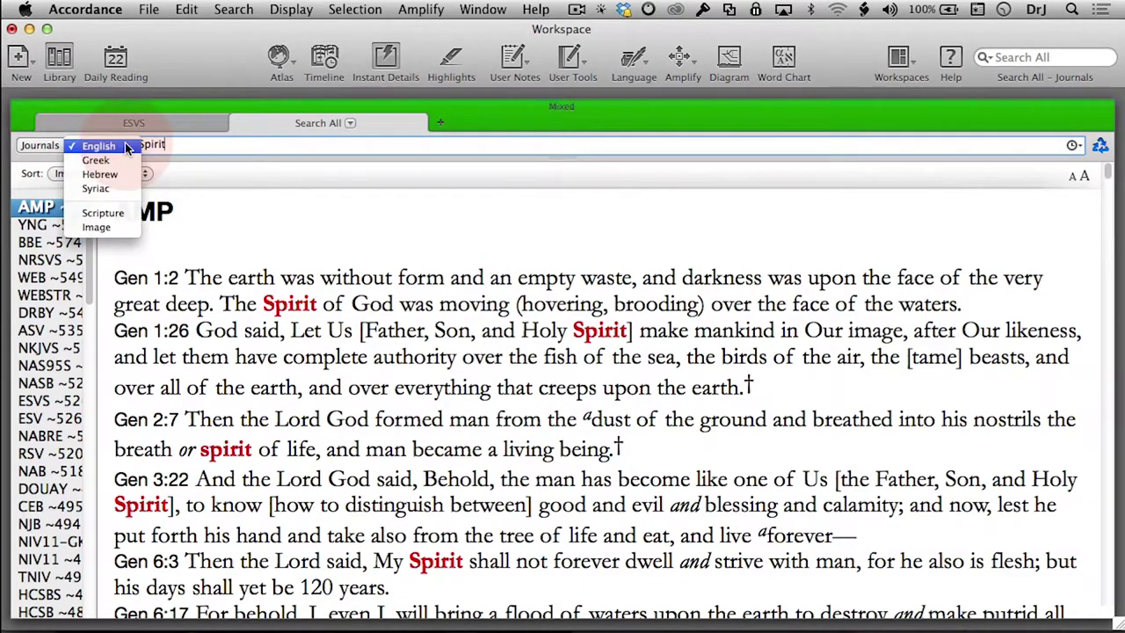
pyautogui.click(192, 144)
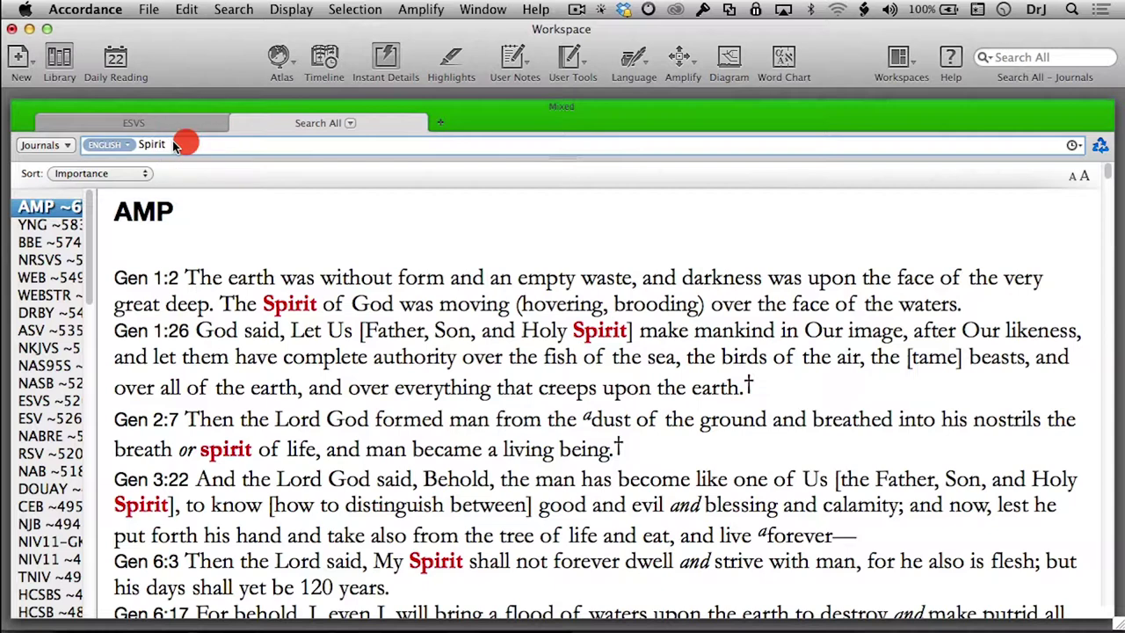
pyautogui.moveTo(173, 145); pyautogui.dragTo(132, 143)
pyautogui.write('G')
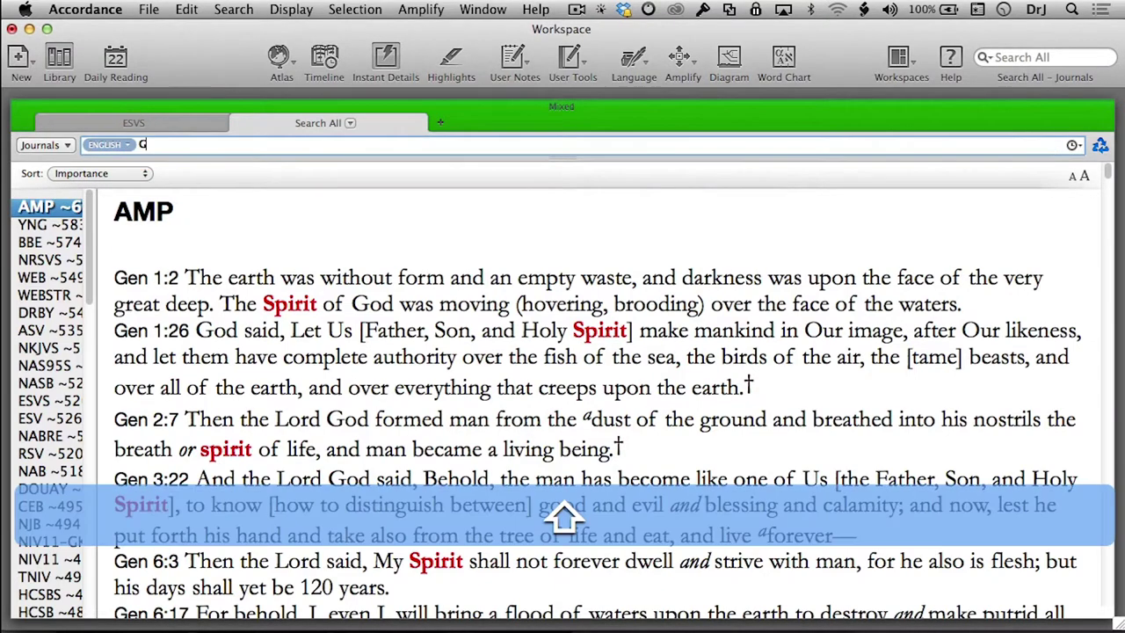
pyautogui.write('en 1')
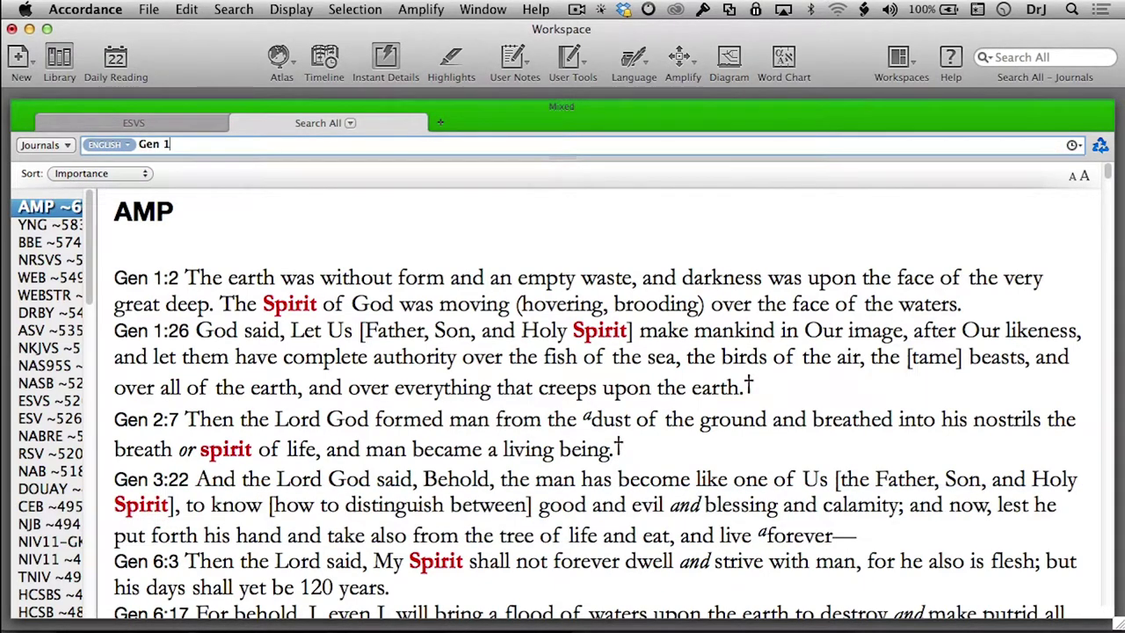
pyautogui.click(130, 143)
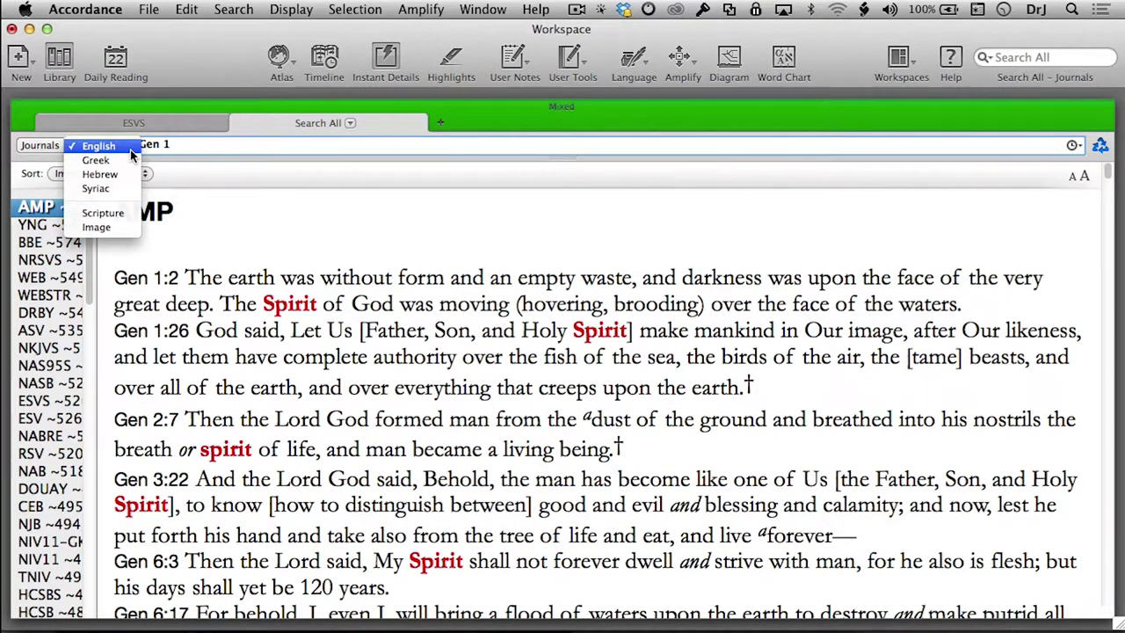
pyautogui.click(136, 217)
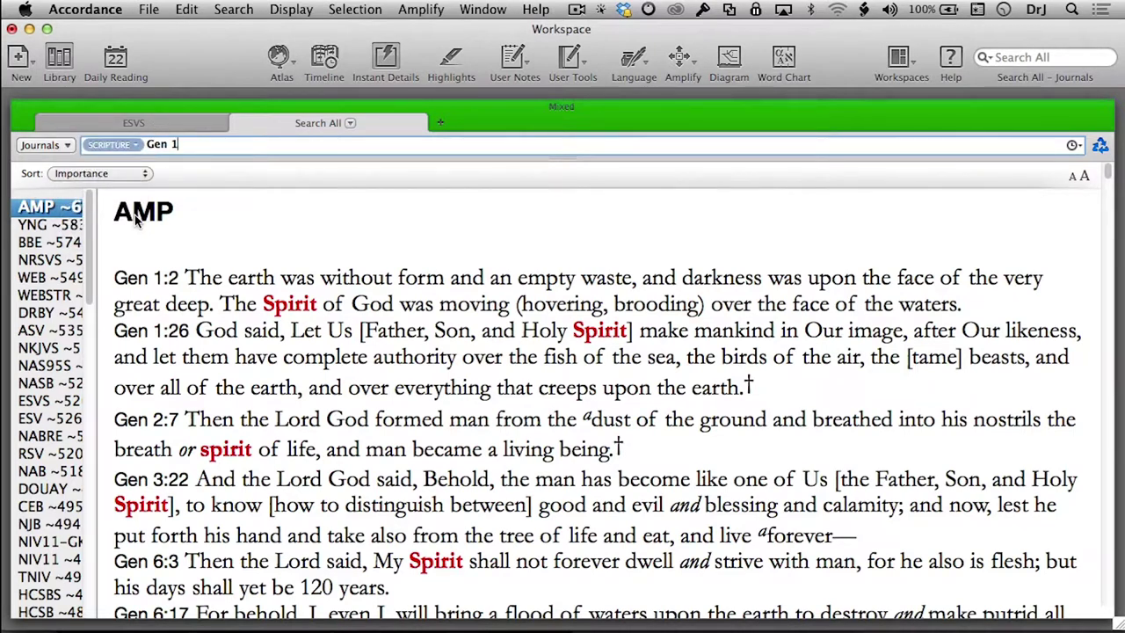
pyautogui.press('Return')
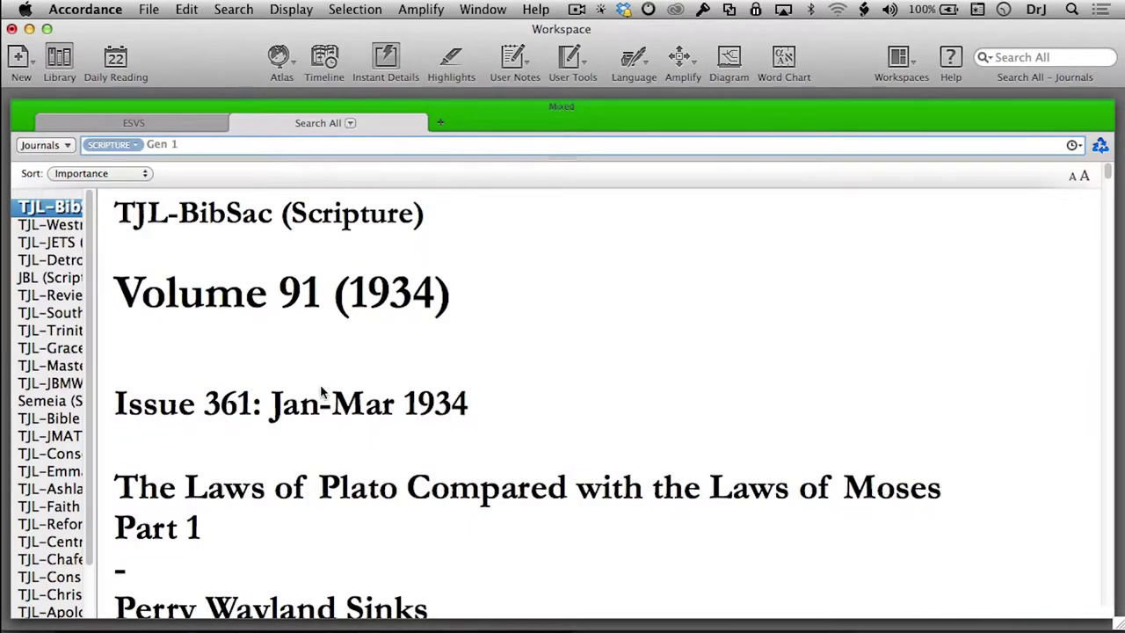
# Preview the Gen 1 results from the Bible & Spade, Master's and Faith & Mission journals.
pyautogui.click(64, 420)
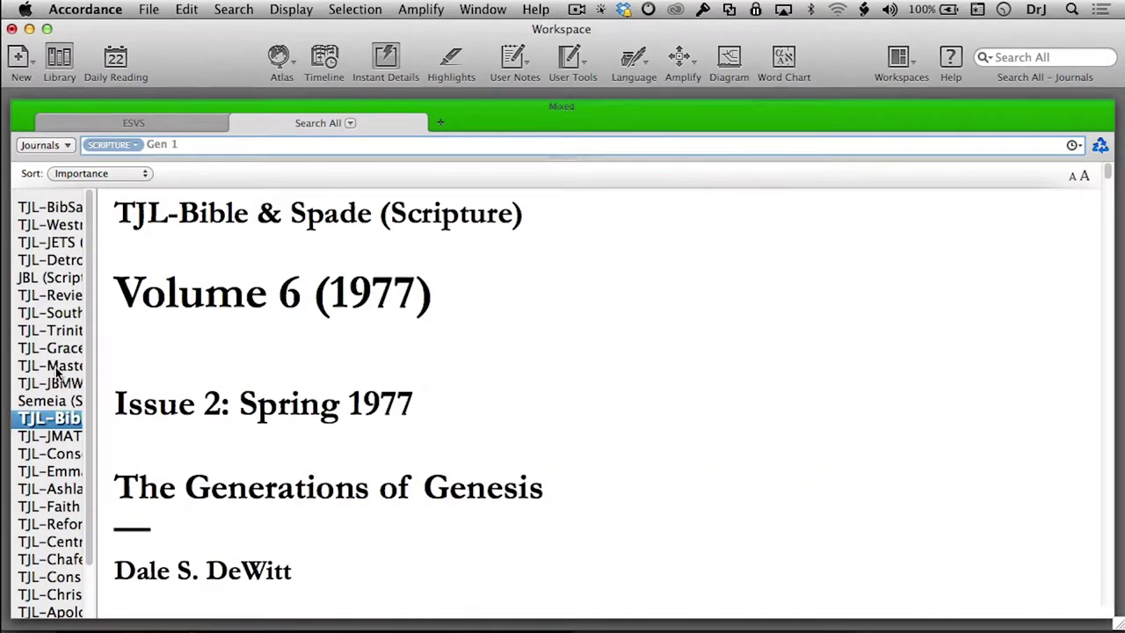
pyautogui.click(55, 367)
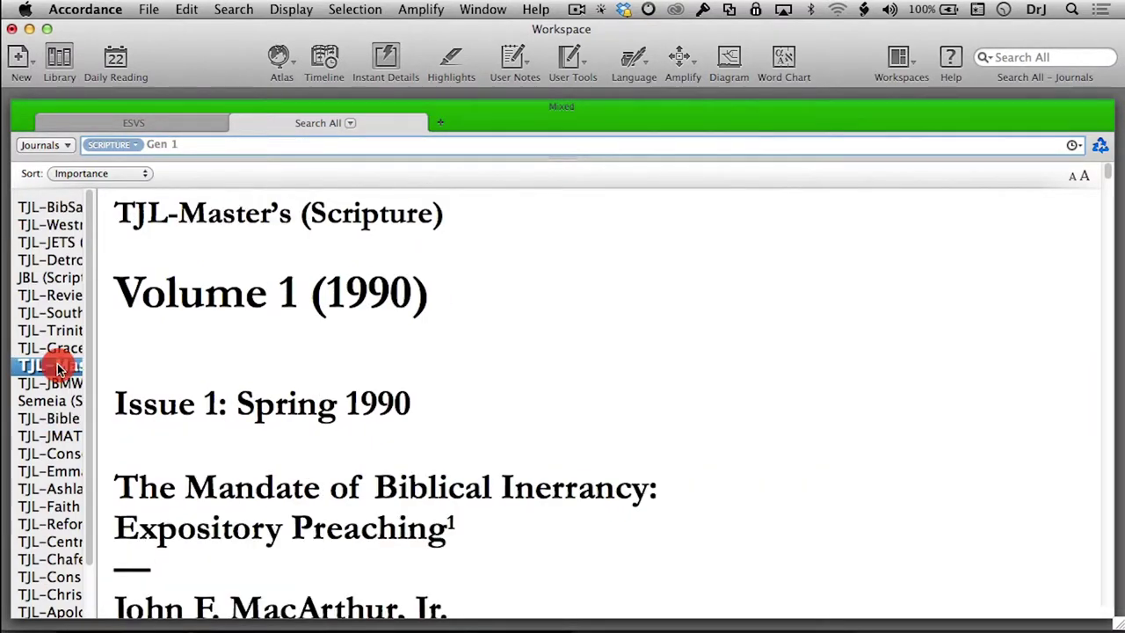
pyautogui.click(57, 506)
pyautogui.scroll(-3, 57, 507)
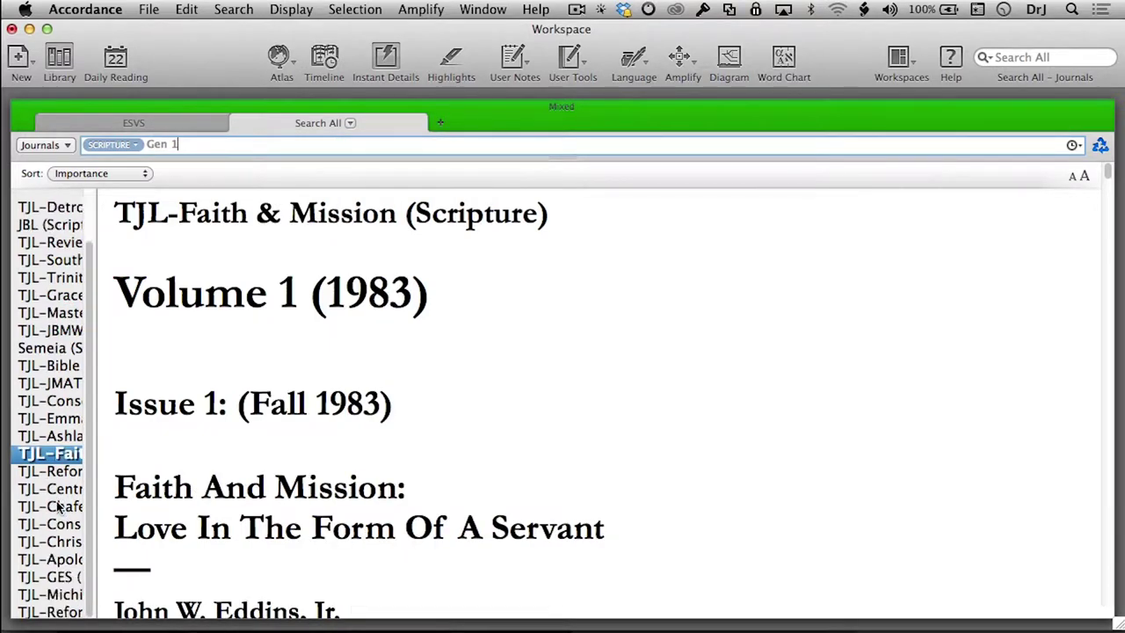
# Open the Gen 1 results from the Conspectus journal in their own tab and restore that zone to its normal size.
pyautogui.click(60, 524)
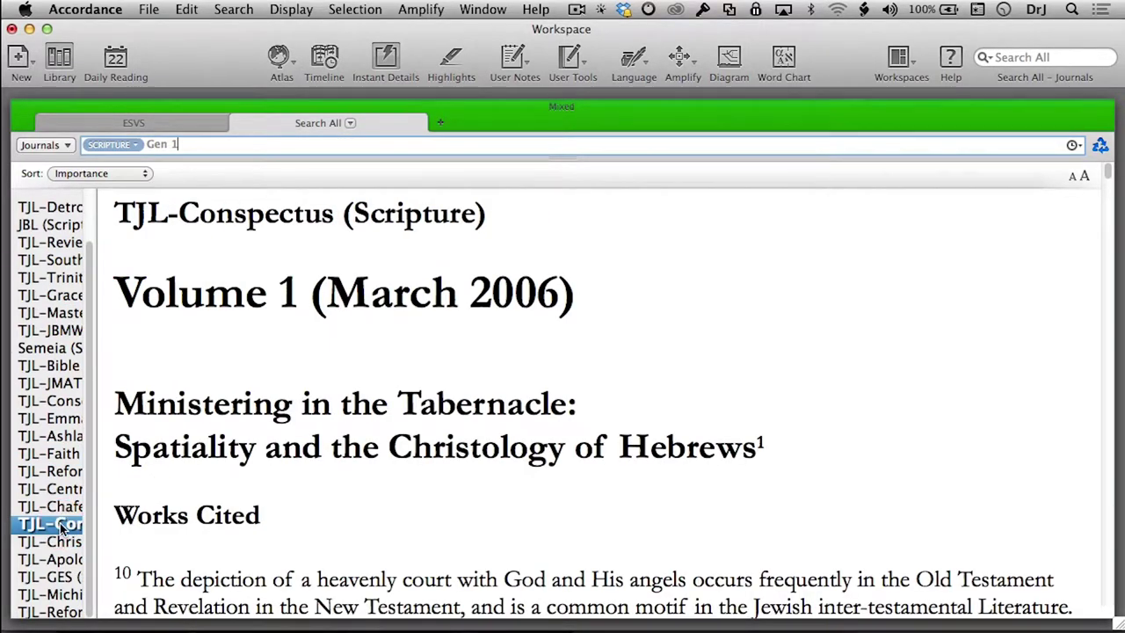
pyautogui.click(60, 524)
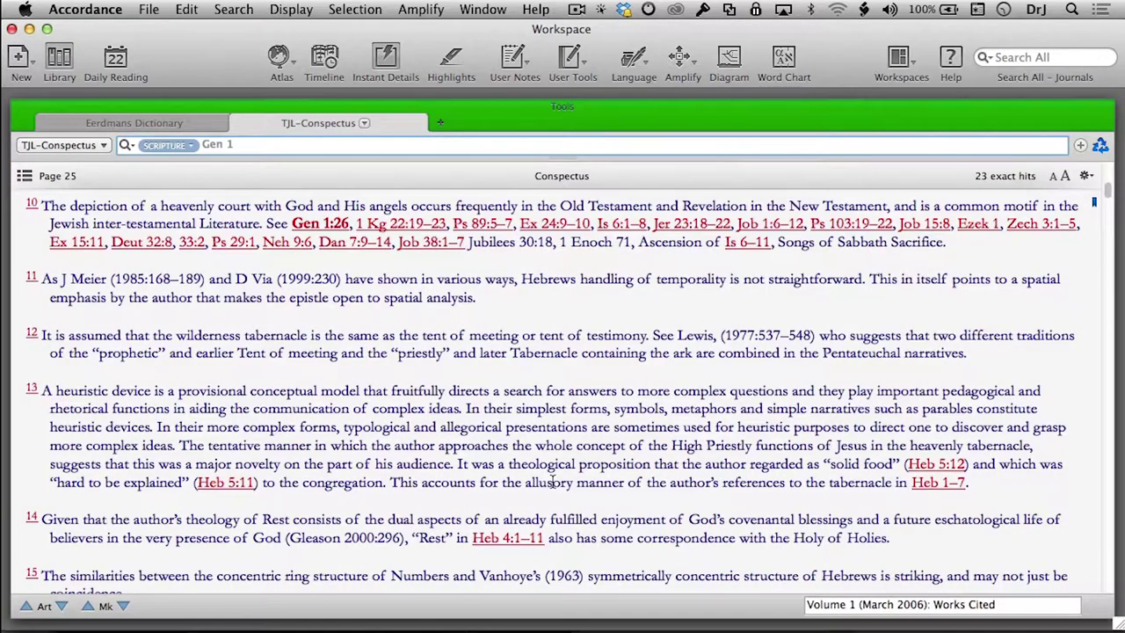
pyautogui.scroll(-5, 552, 480)
pyautogui.scroll(7, 552, 481)
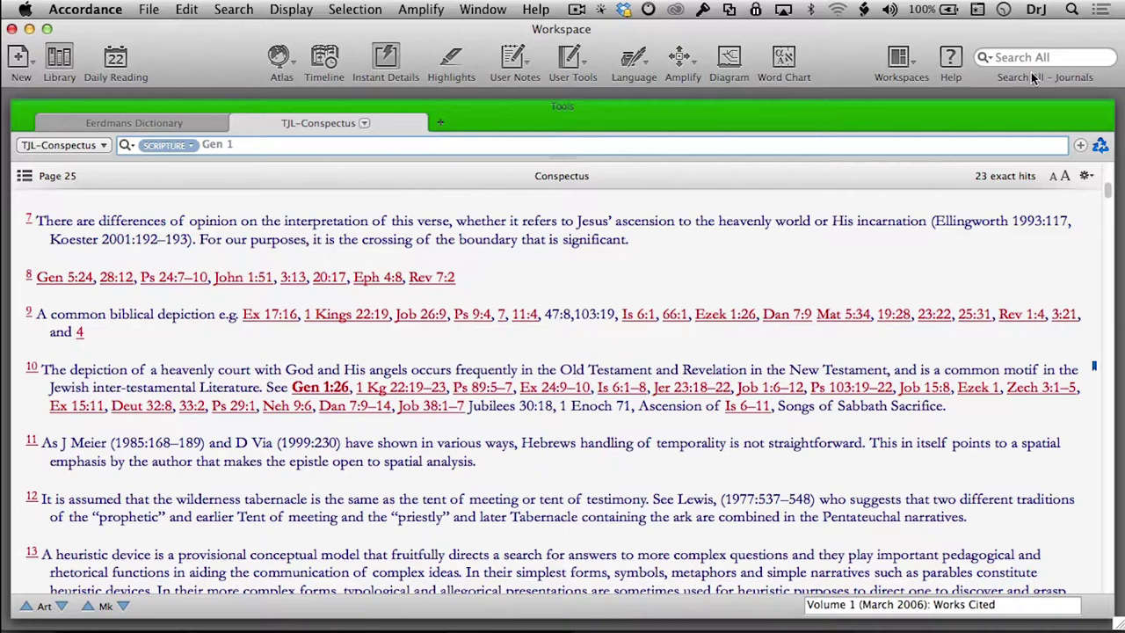
pyautogui.click(1102, 108)
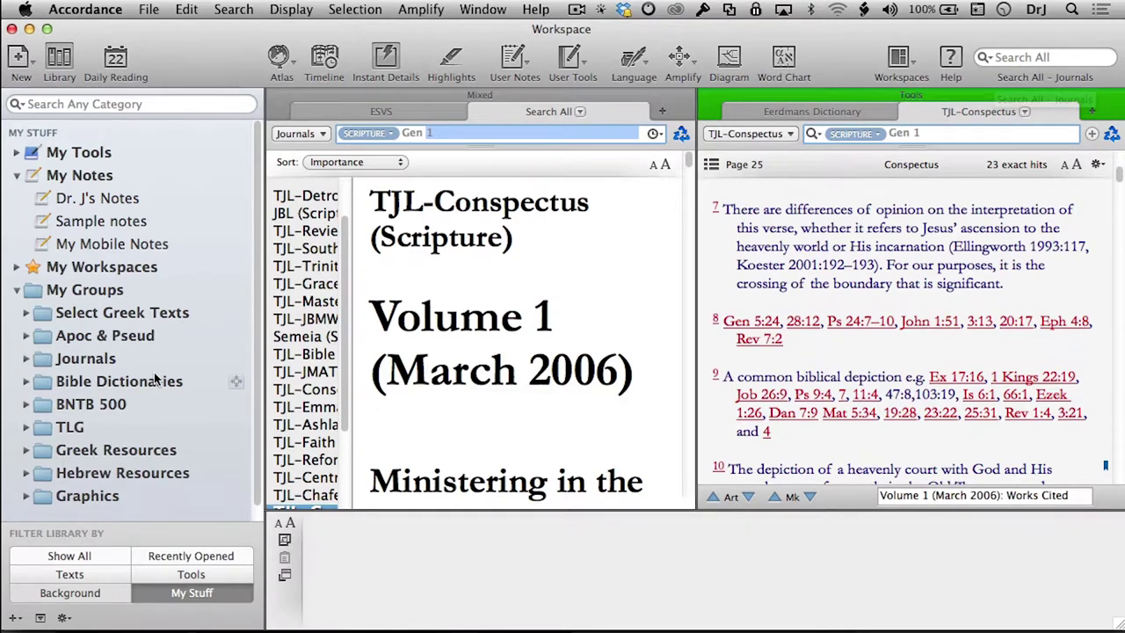
# Expand the BNTB 500 group and search it for the word "Spirit" selected in Gen 1:2 of the ESVS text.
pyautogui.scroll(-1, 154, 378)
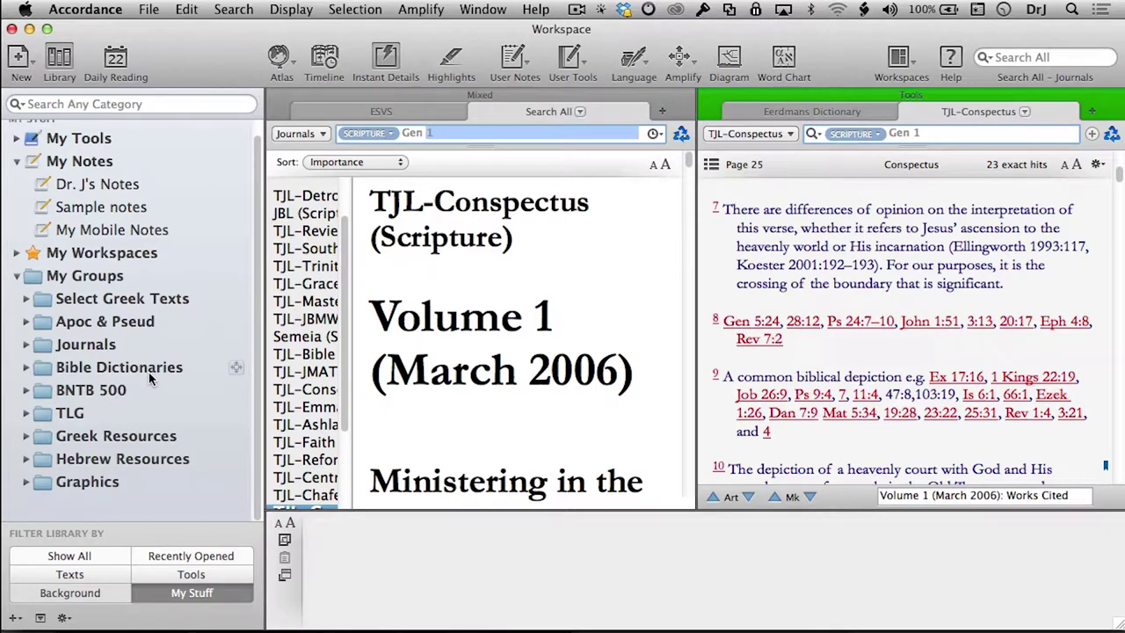
pyautogui.click(27, 390)
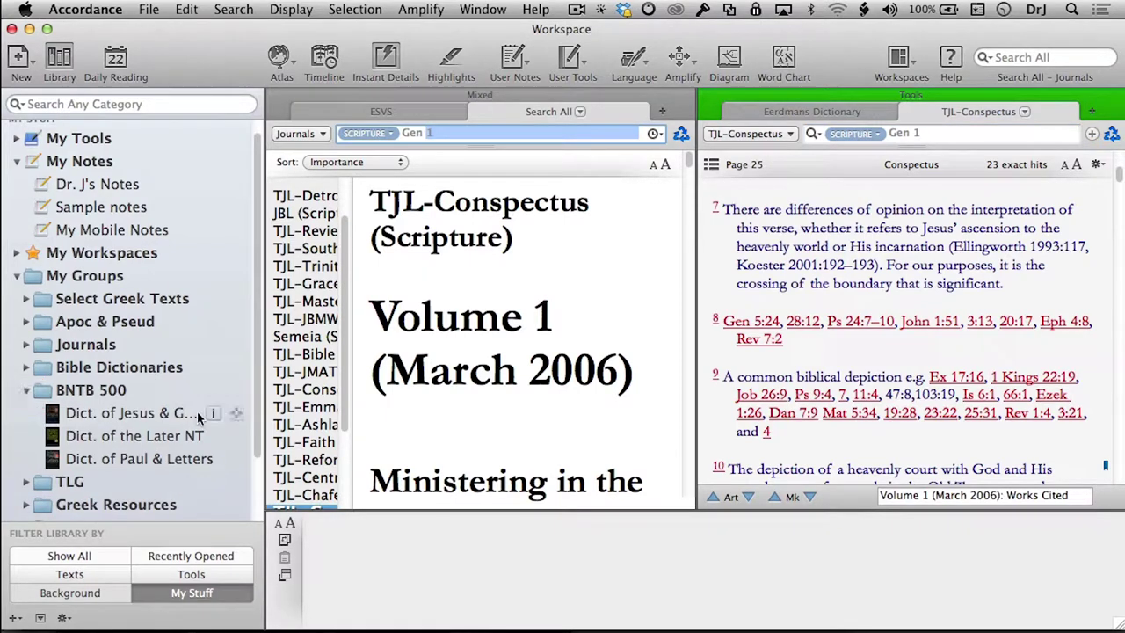
pyautogui.scroll(-4, 198, 416)
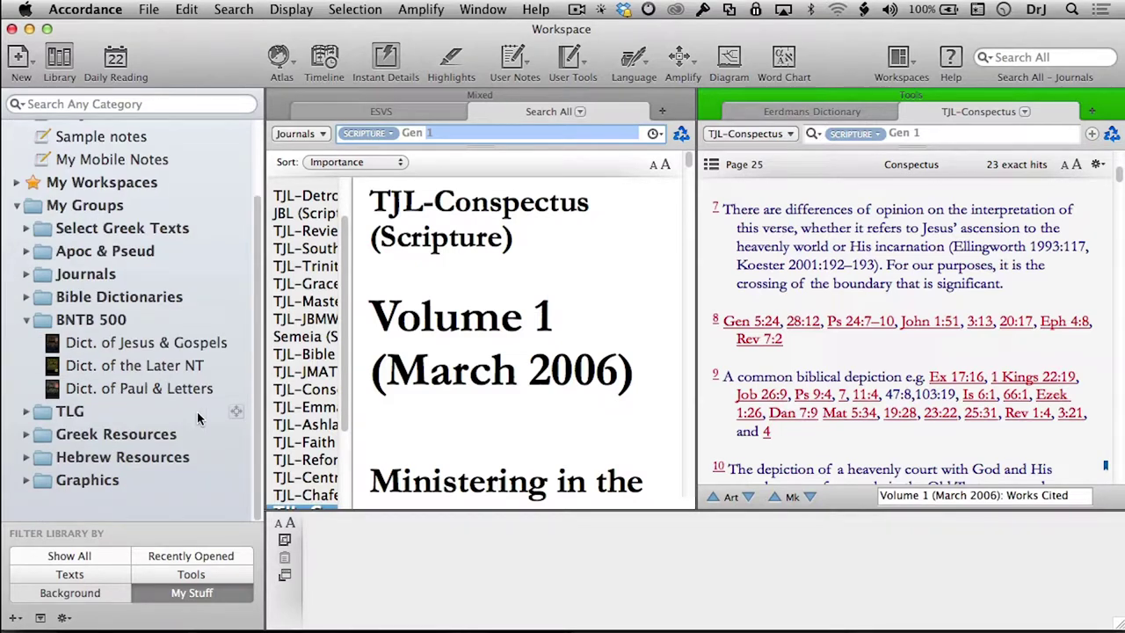
pyautogui.click(404, 108)
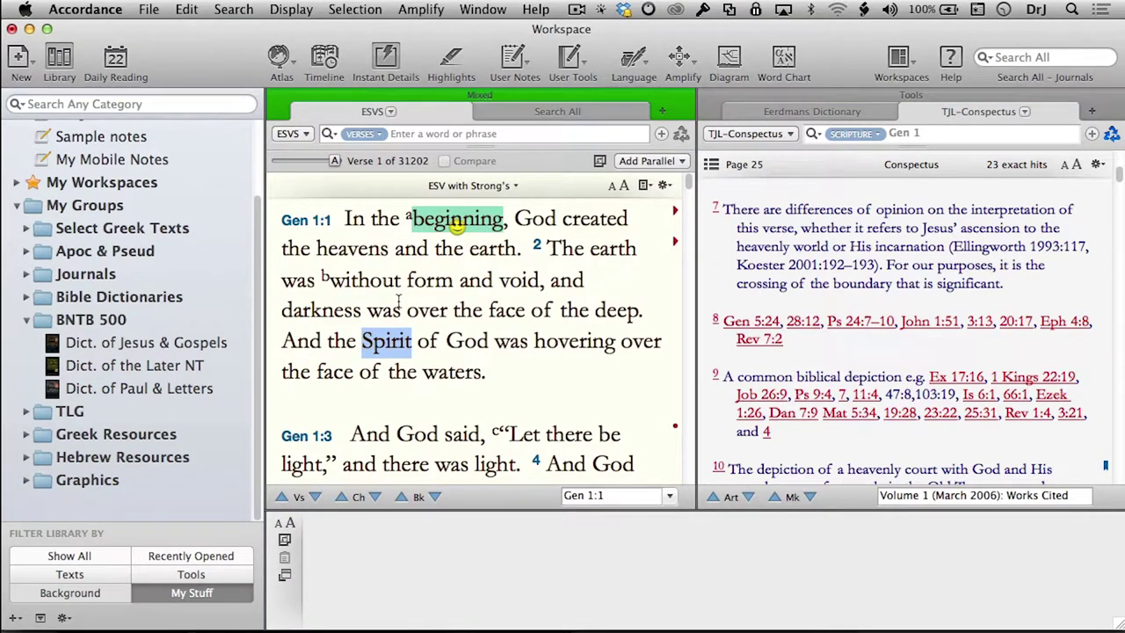
pyautogui.click(395, 343)
pyautogui.click(235, 322)
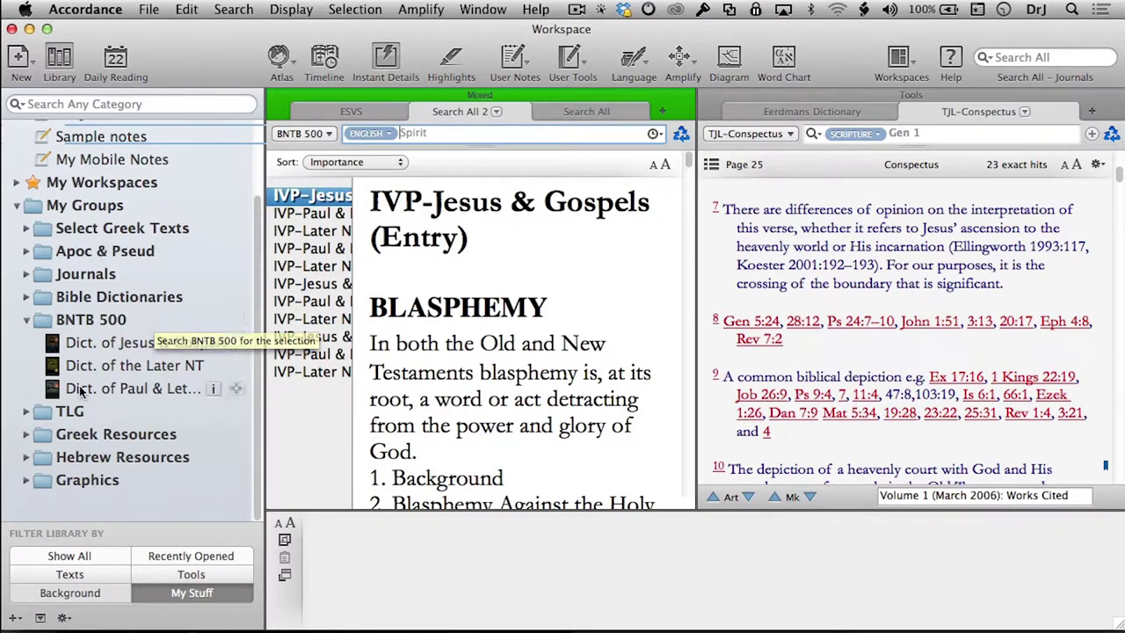
# Preview the Entry, English Content and Bibliography results from IVP-Later NT for "Spirit".
pyautogui.click(312, 231)
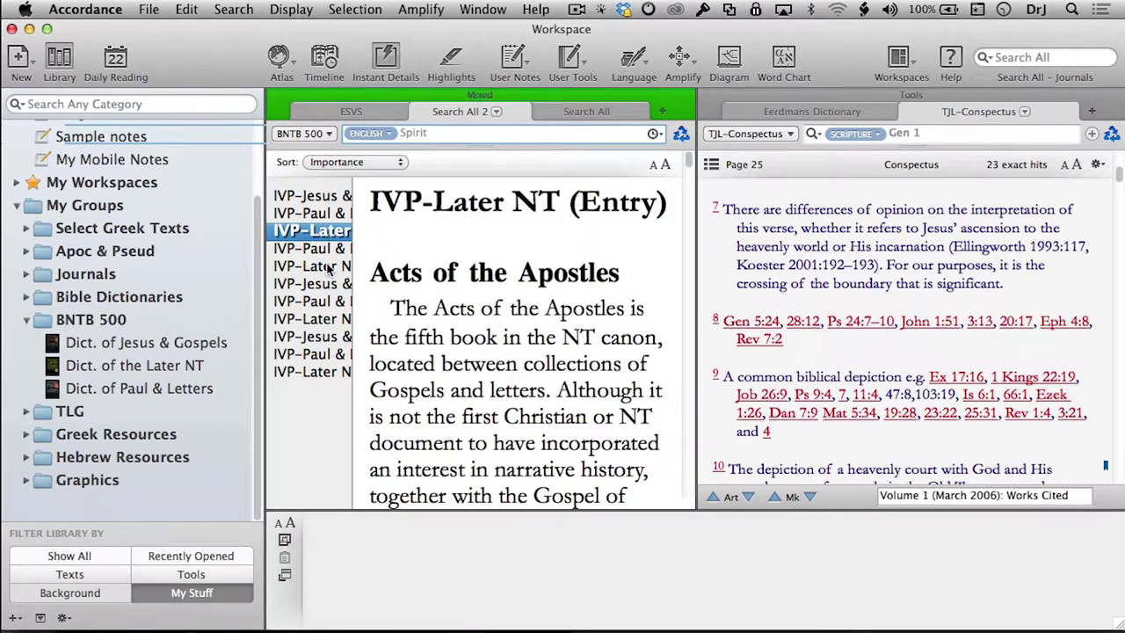
pyautogui.click(329, 266)
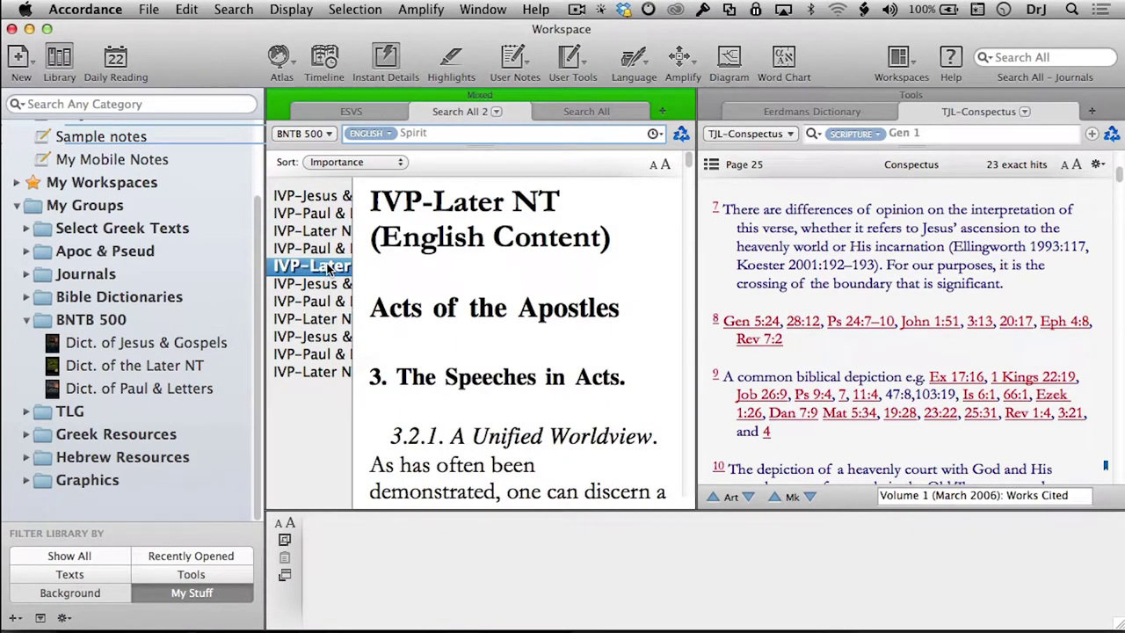
pyautogui.click(334, 322)
pyautogui.scroll(-5, 588, 422)
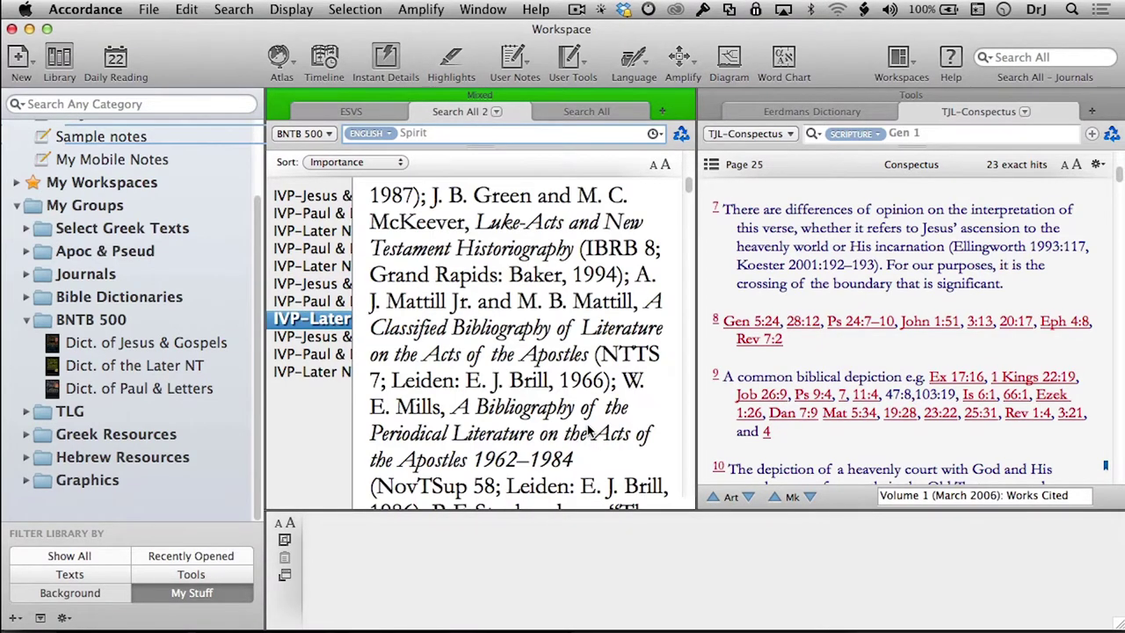
pyautogui.scroll(-2, 588, 429)
# Open the IVP-Later NT Bibliography results in their own tab and advance through the next two "Spirit" hits.
pyautogui.doubleClick(304, 322)
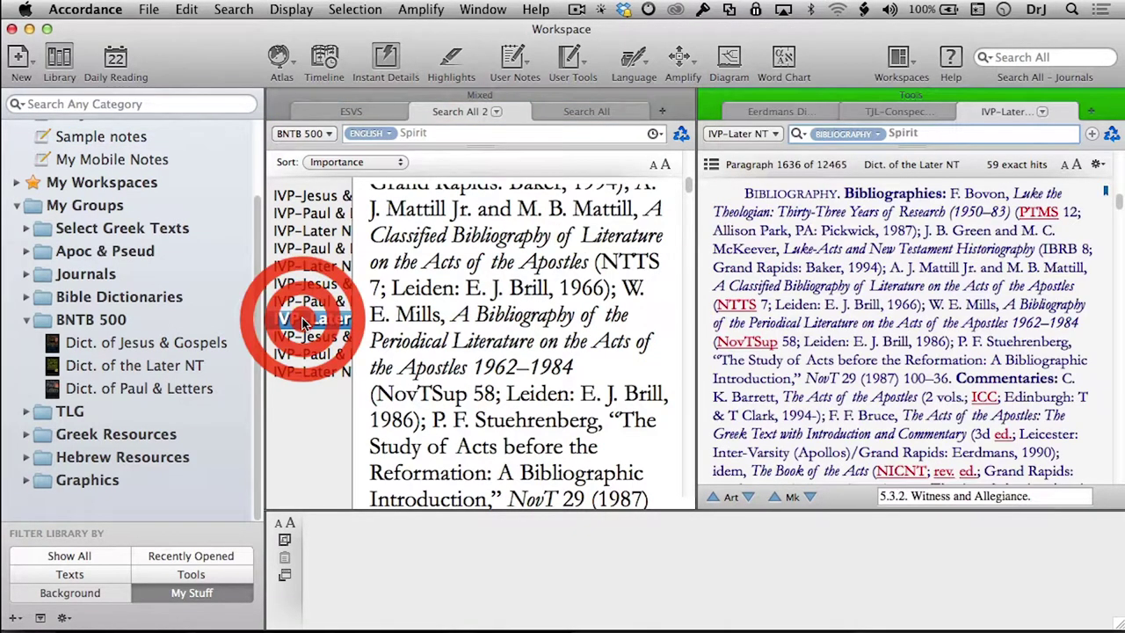
pyautogui.scroll(-5, 1098, 393)
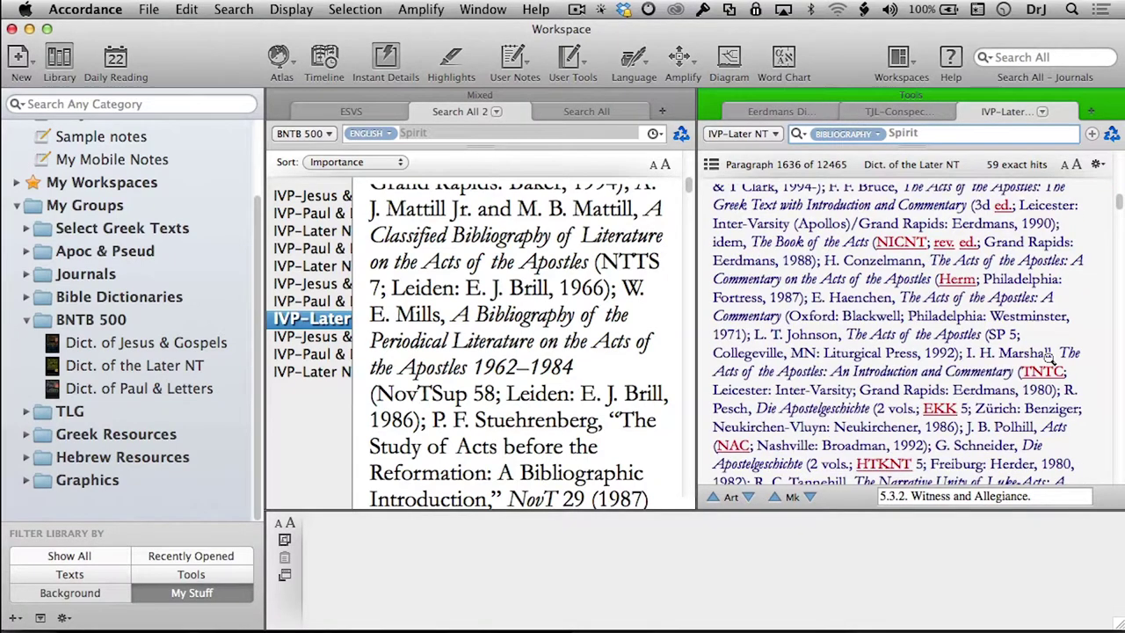
pyautogui.scroll(-3, 1050, 353)
pyautogui.click(810, 498)
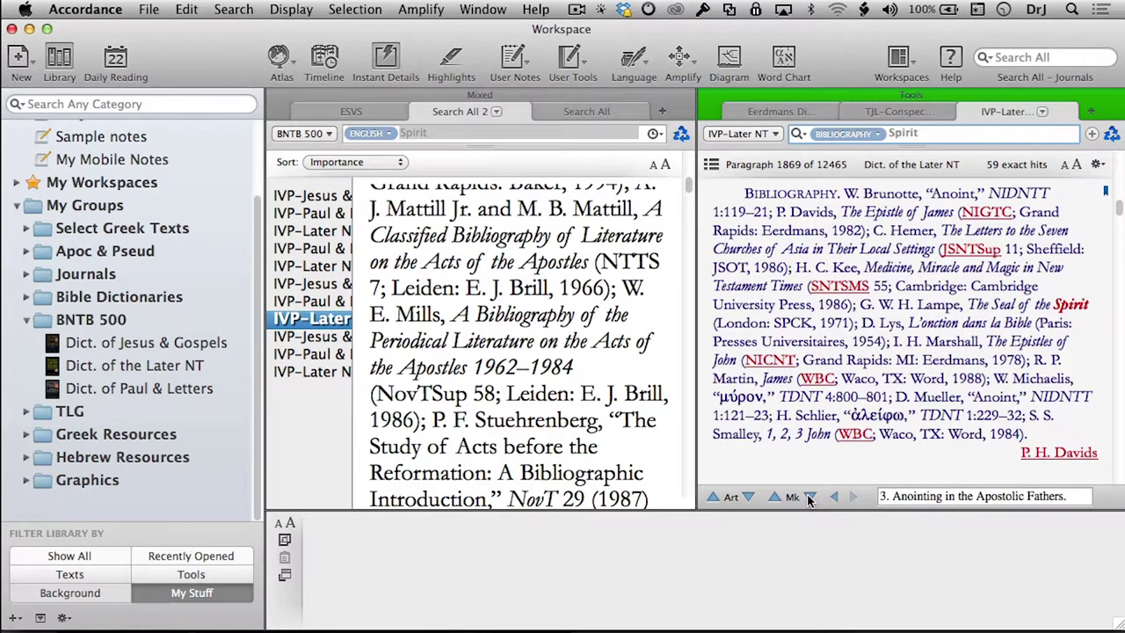
pyautogui.click(811, 497)
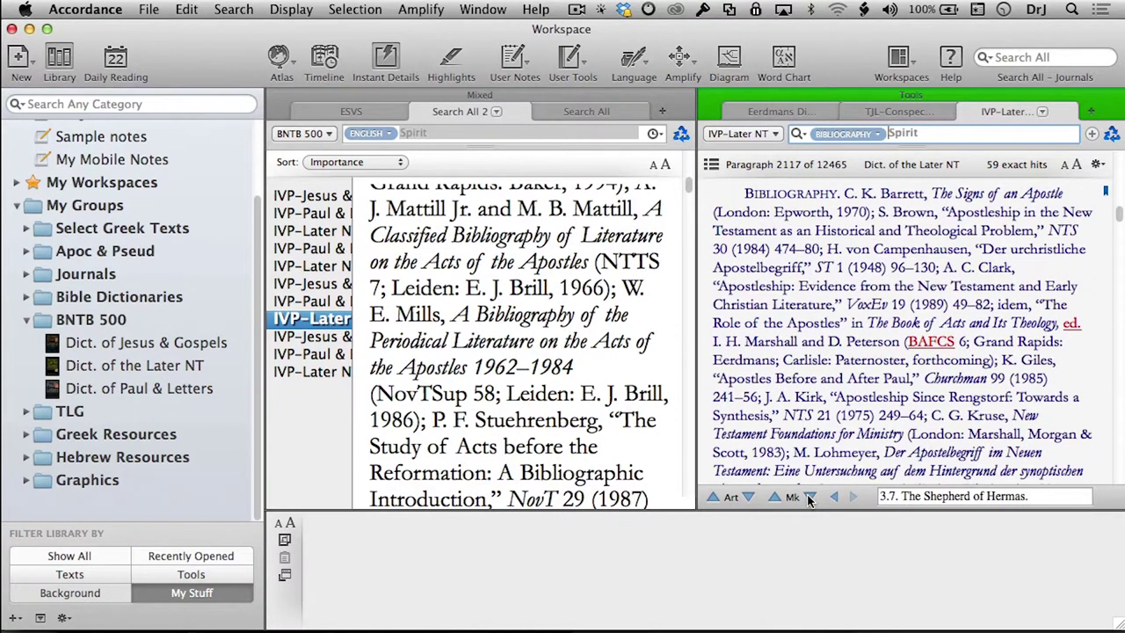
# Switch the IVP-Later NT search field to Entry, rerun the "Spirit" search, and advance through the next hits.
pyautogui.moveTo(843, 133); pyautogui.dragTo(849, 56)
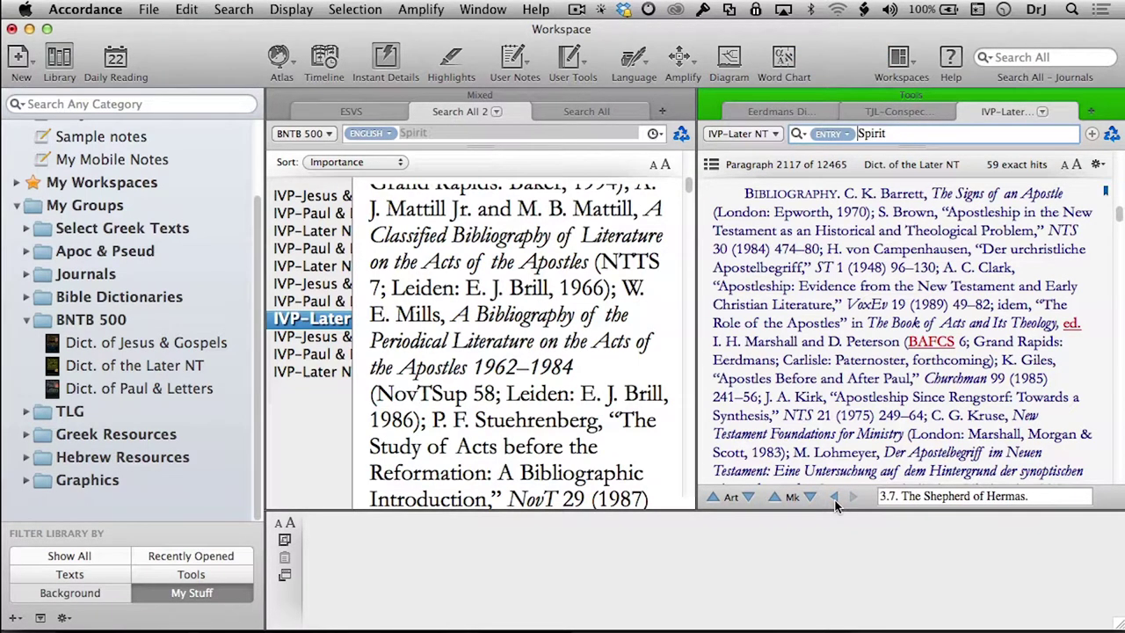
pyautogui.click(841, 135)
pyautogui.click(844, 133)
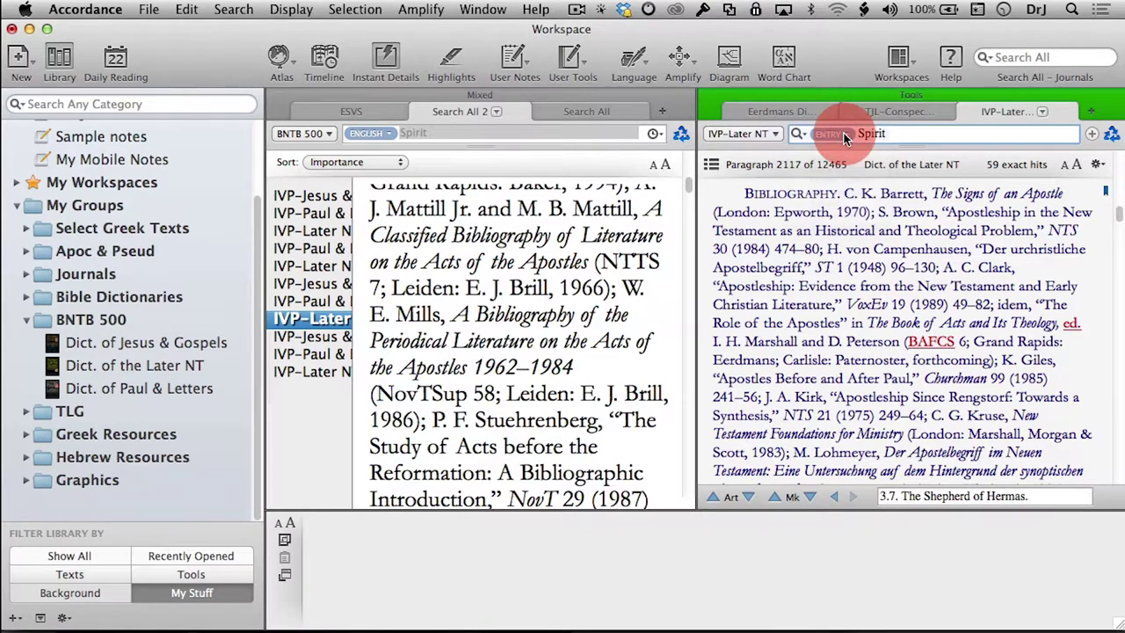
pyautogui.press('Return')
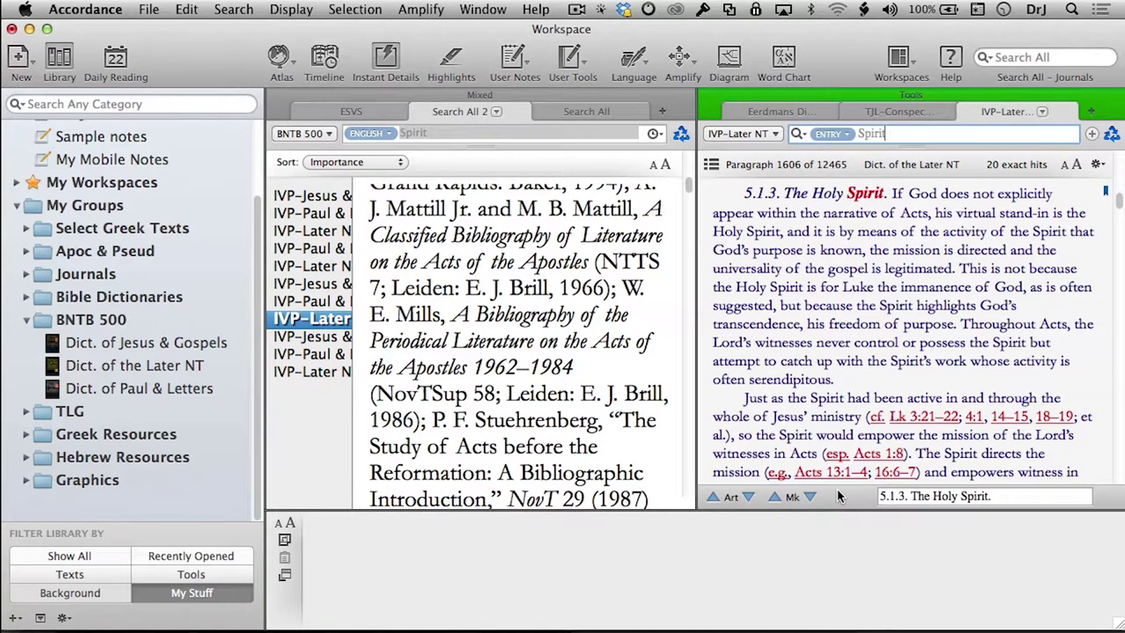
pyautogui.click(813, 497)
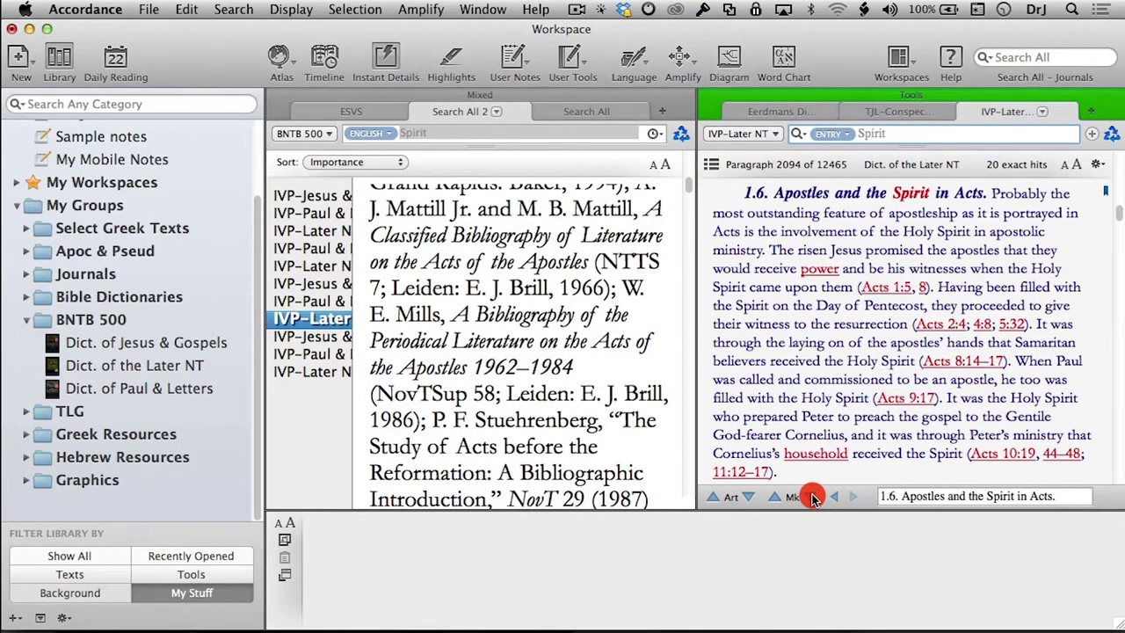
pyautogui.click(813, 497)
pyautogui.click(812, 497)
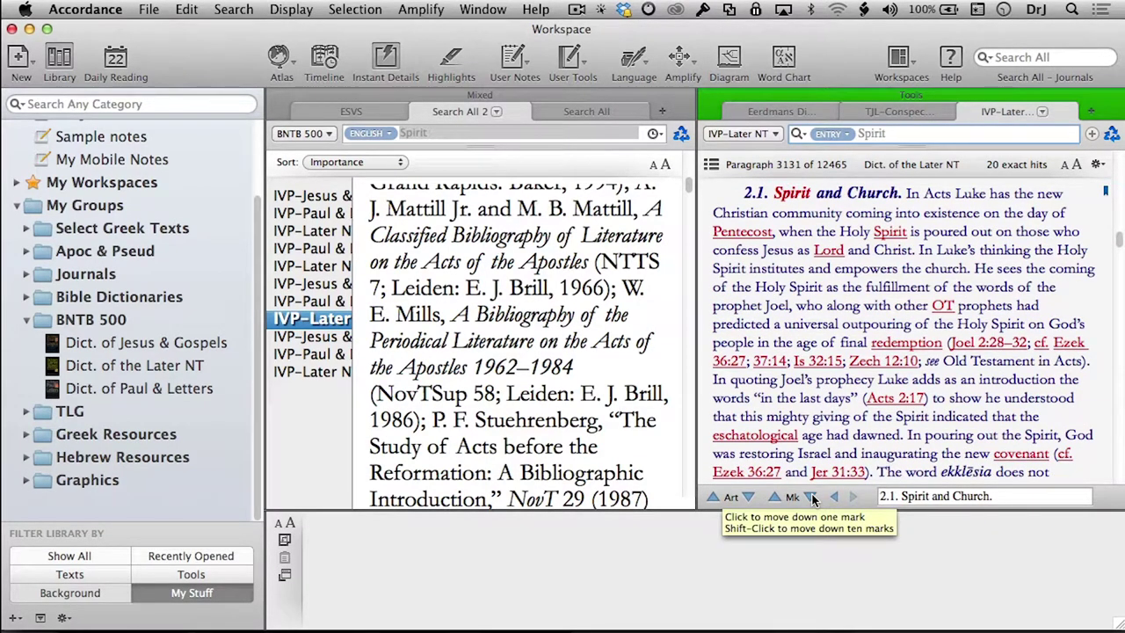
# Change the IVP-Later NT search field to English Content and rerun the "Spirit" search.
pyautogui.click(847, 136)
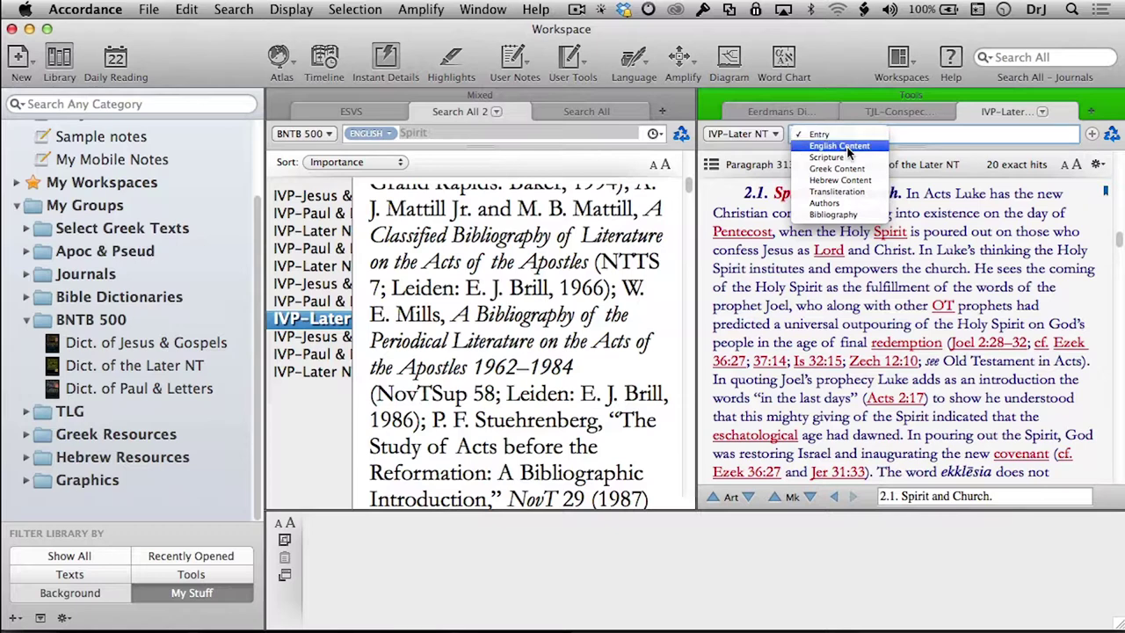
pyautogui.click(840, 146)
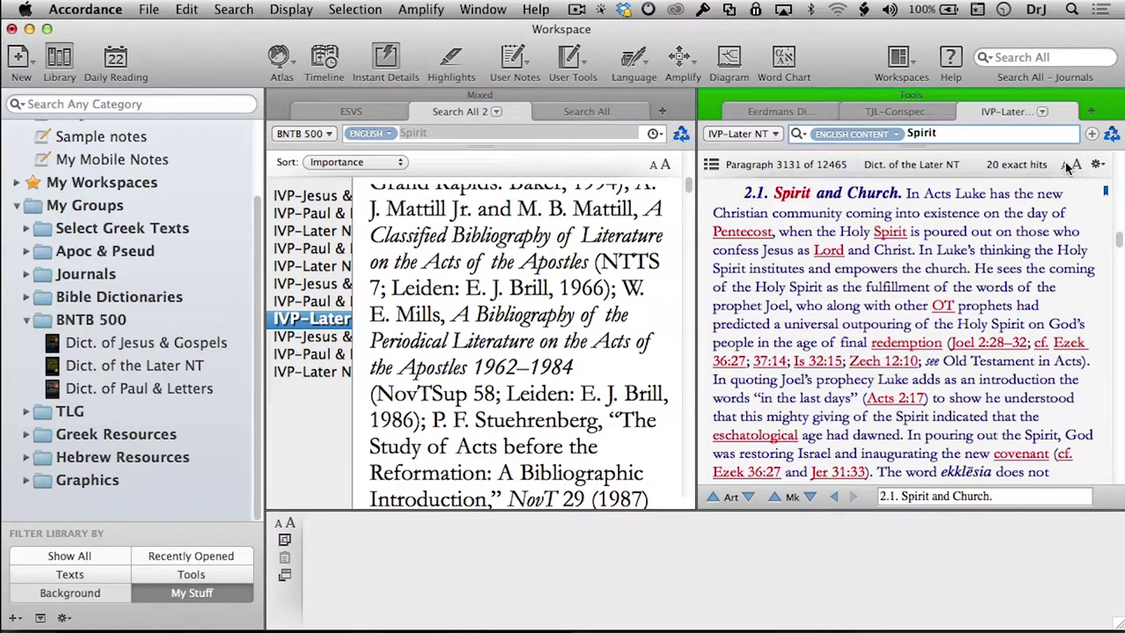
pyautogui.click(1024, 135)
pyautogui.click(1017, 169)
pyautogui.press('Return')
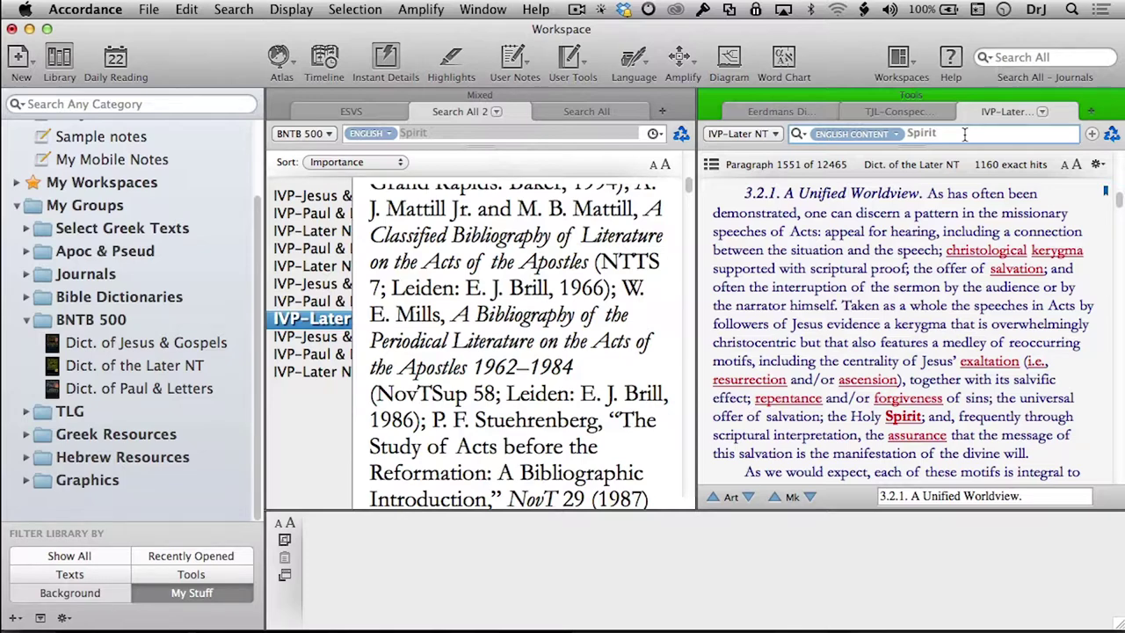
# Advance through the next five English Content hits for "Spirit" in the Dictionary of the Later NT.
pyautogui.click(810, 497)
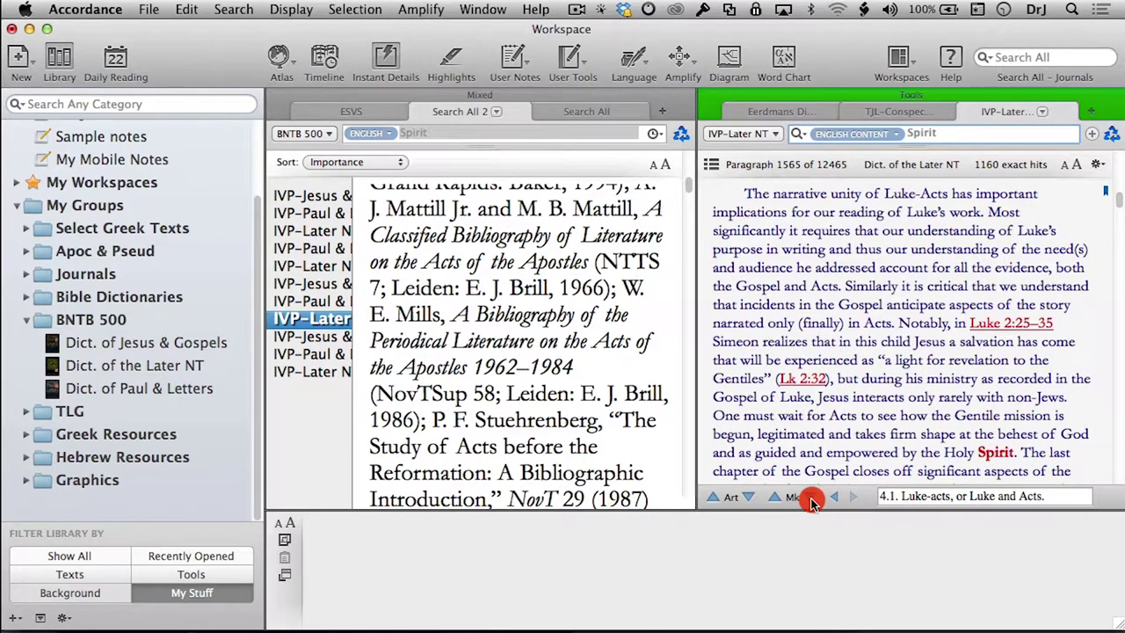
pyautogui.click(809, 496)
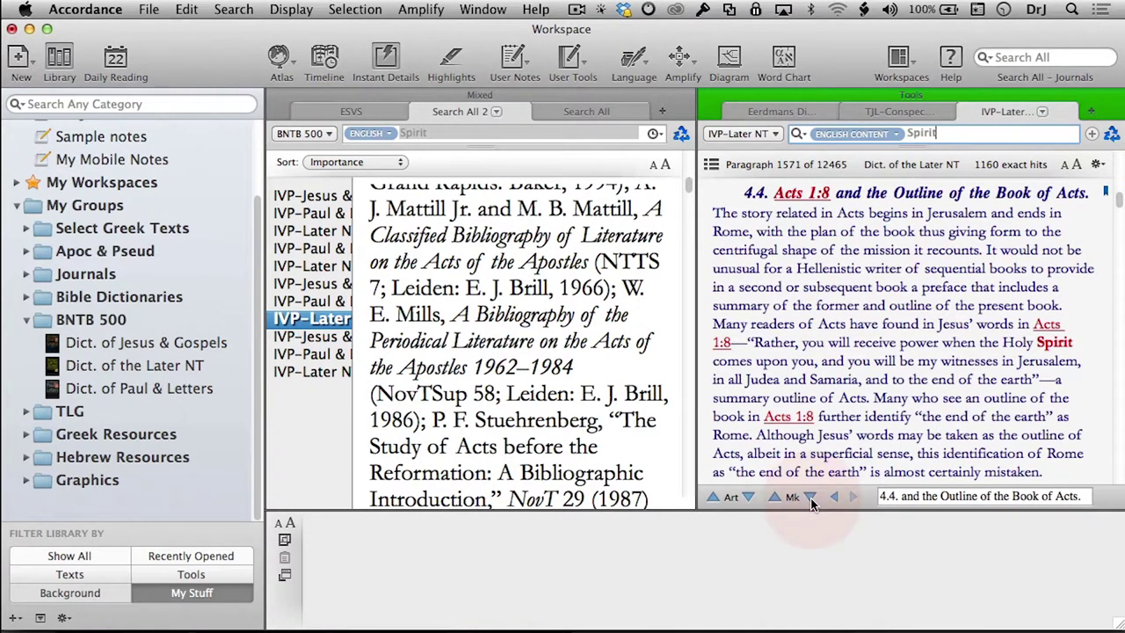
pyautogui.click(809, 497)
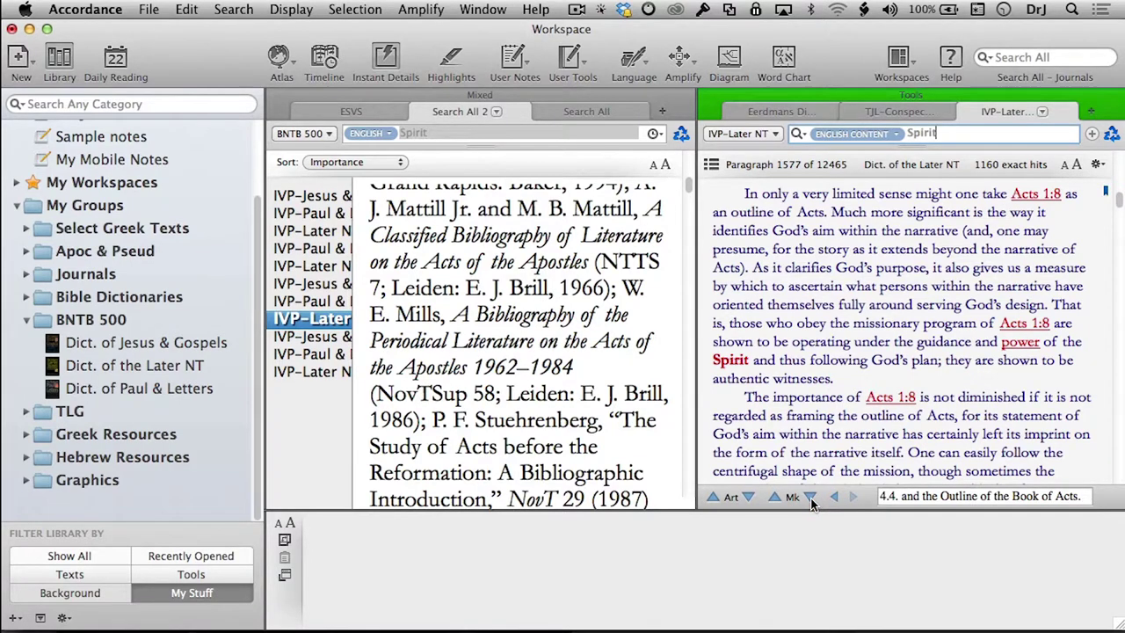
pyautogui.click(809, 496)
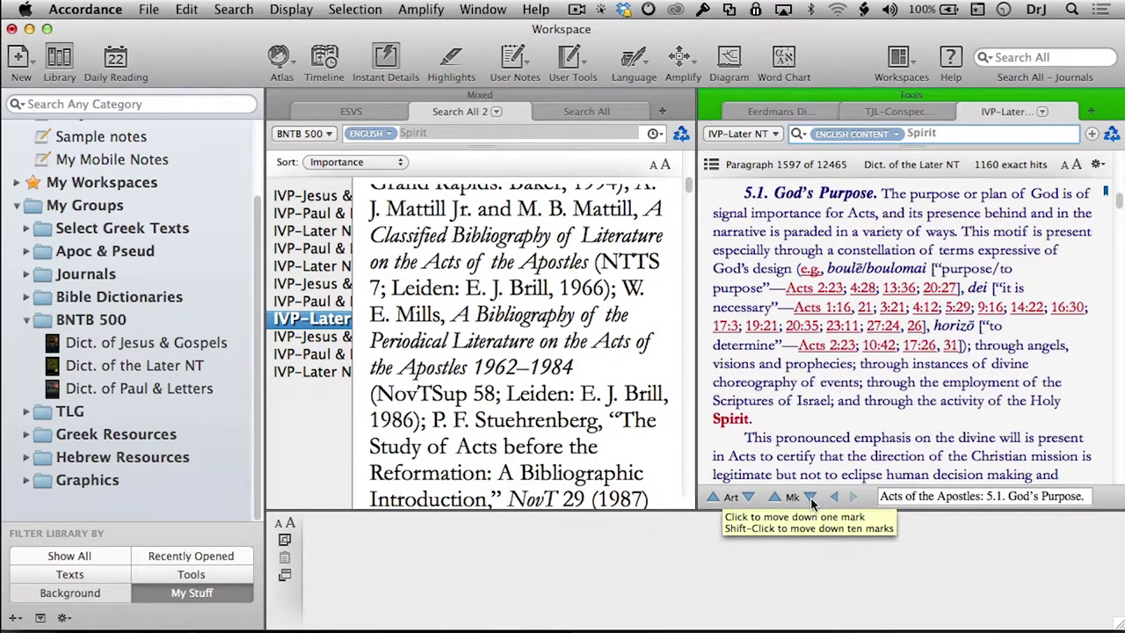
pyautogui.click(810, 496)
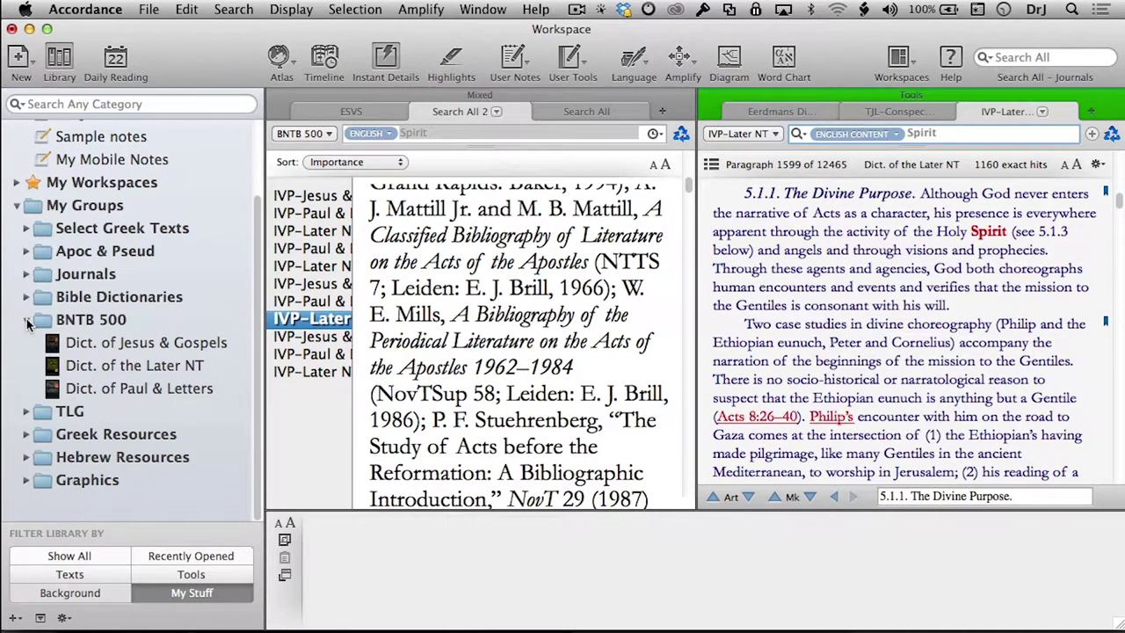
# Collapse the BNTB 500 group and create a group named "New Folder" below Select Greek Texts.
pyautogui.click(28, 324)
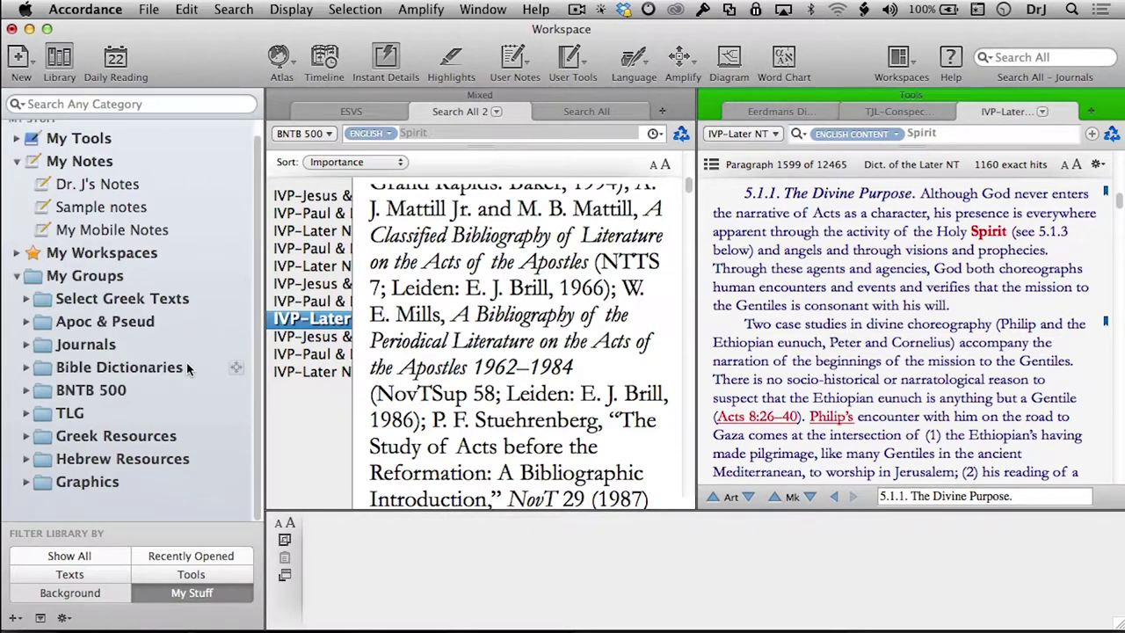
pyautogui.click(68, 303)
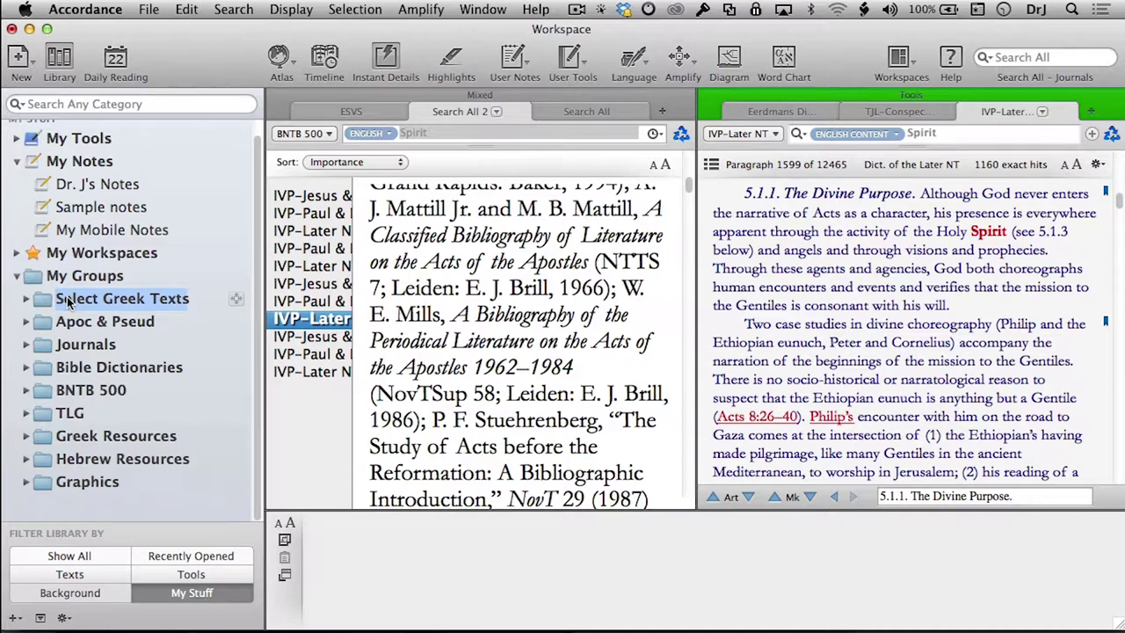
pyautogui.press('shift+super')
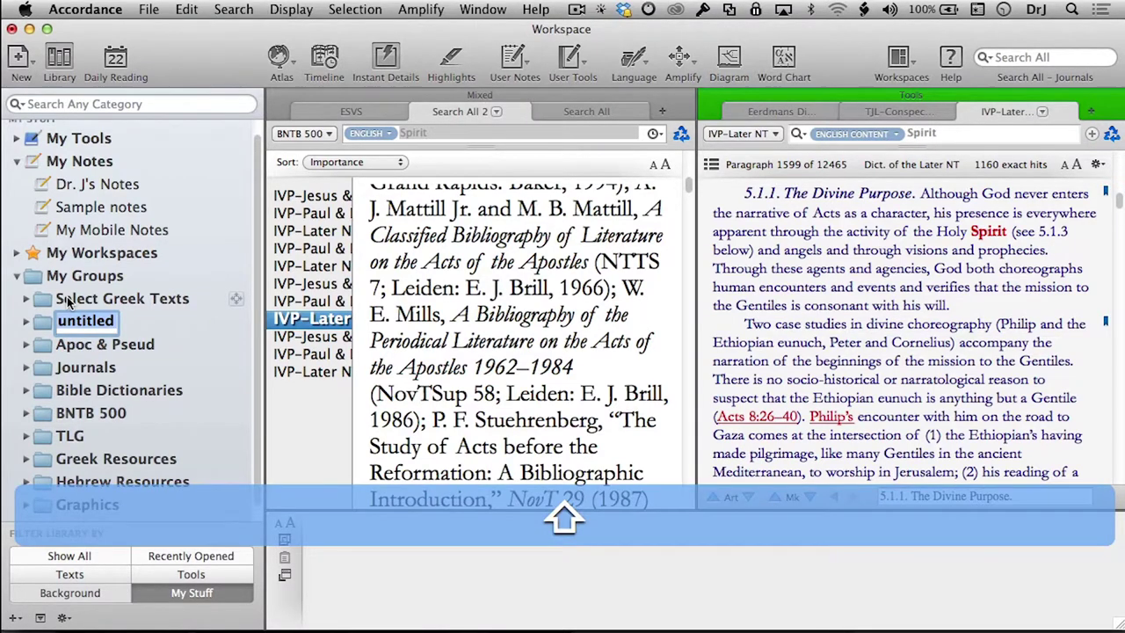
pyautogui.write('New Folder')
pyautogui.press('Return')
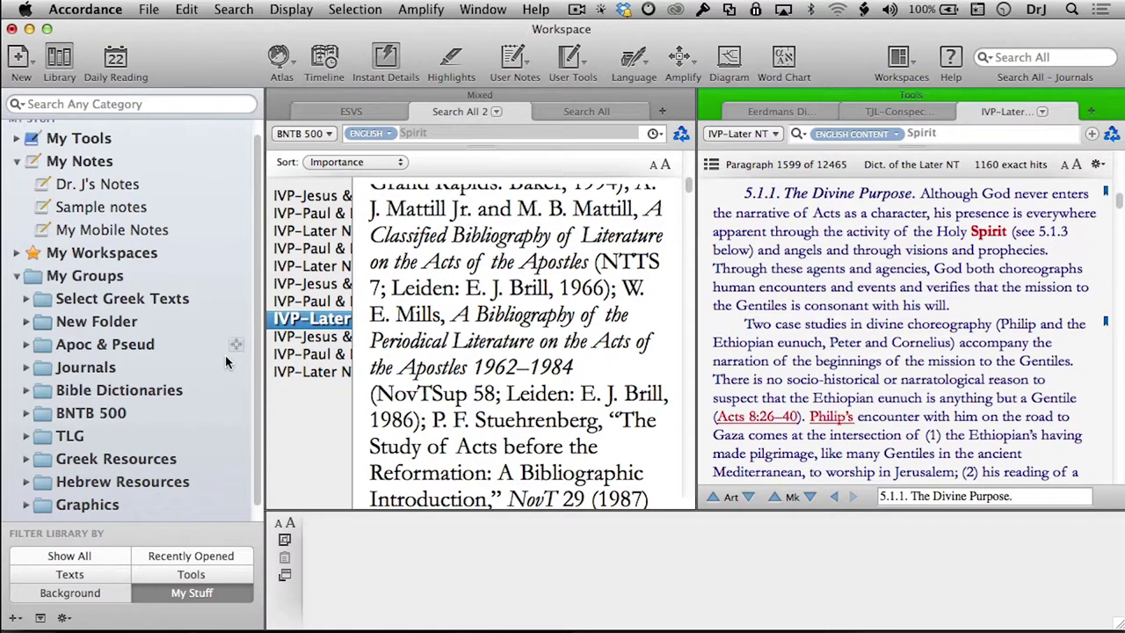
# Show all categories in the Library and expand General Tools.
pyautogui.scroll(1, 225, 360)
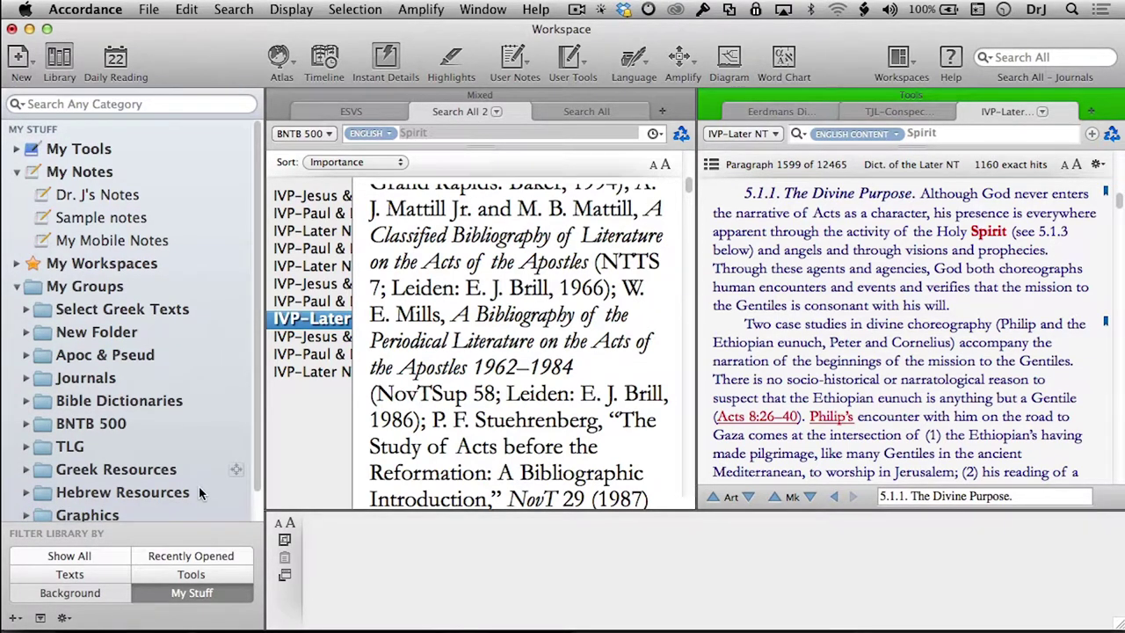
pyautogui.click(90, 557)
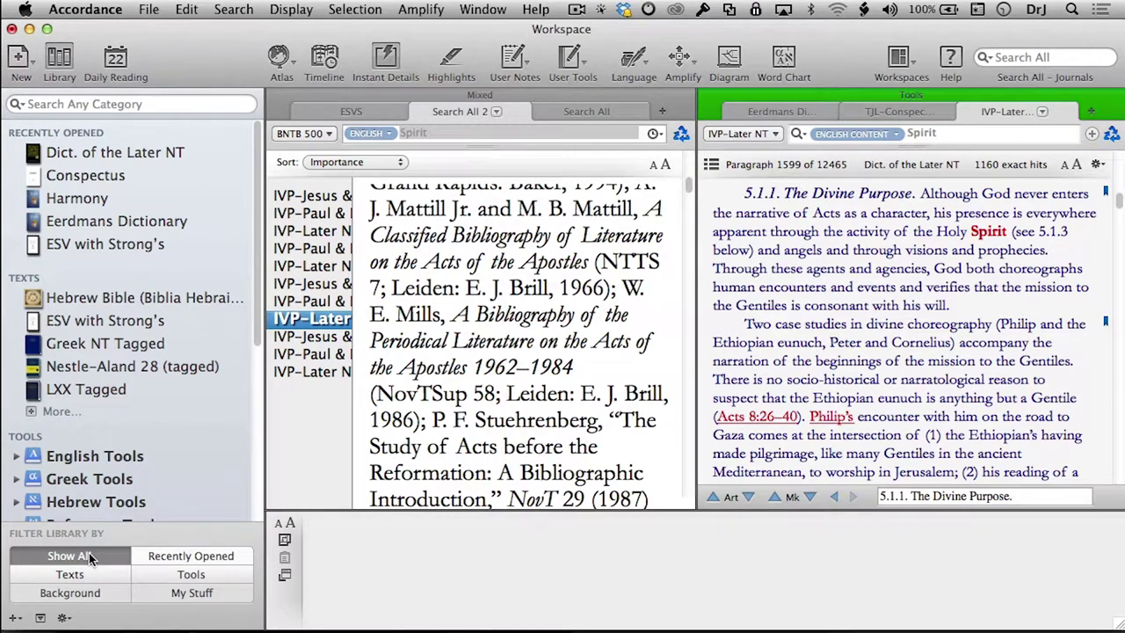
pyautogui.scroll(-8, 136, 485)
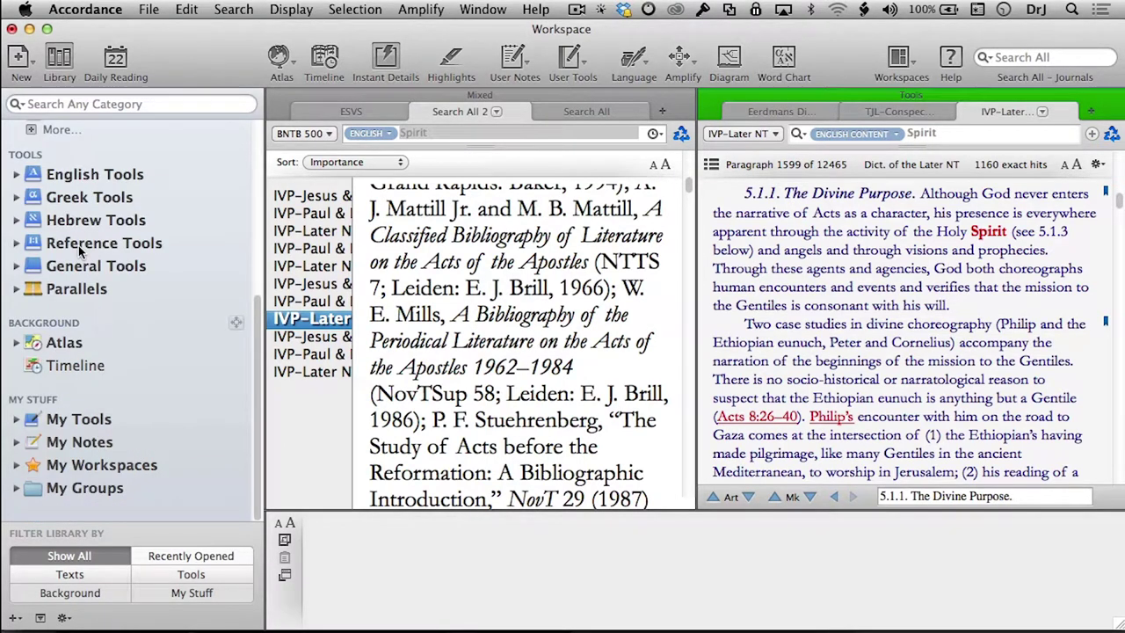
pyautogui.click(16, 266)
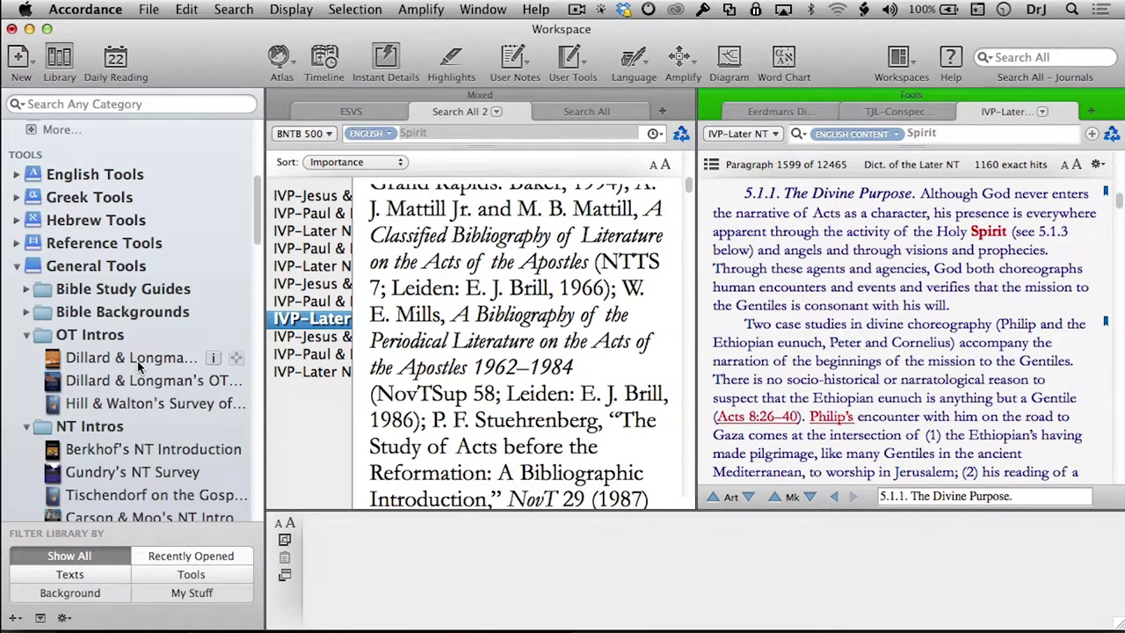
# Try to add the first Dillard & Longman OT introduction and Hill & Walton's Survey directly to My Groups.
pyautogui.click(138, 360)
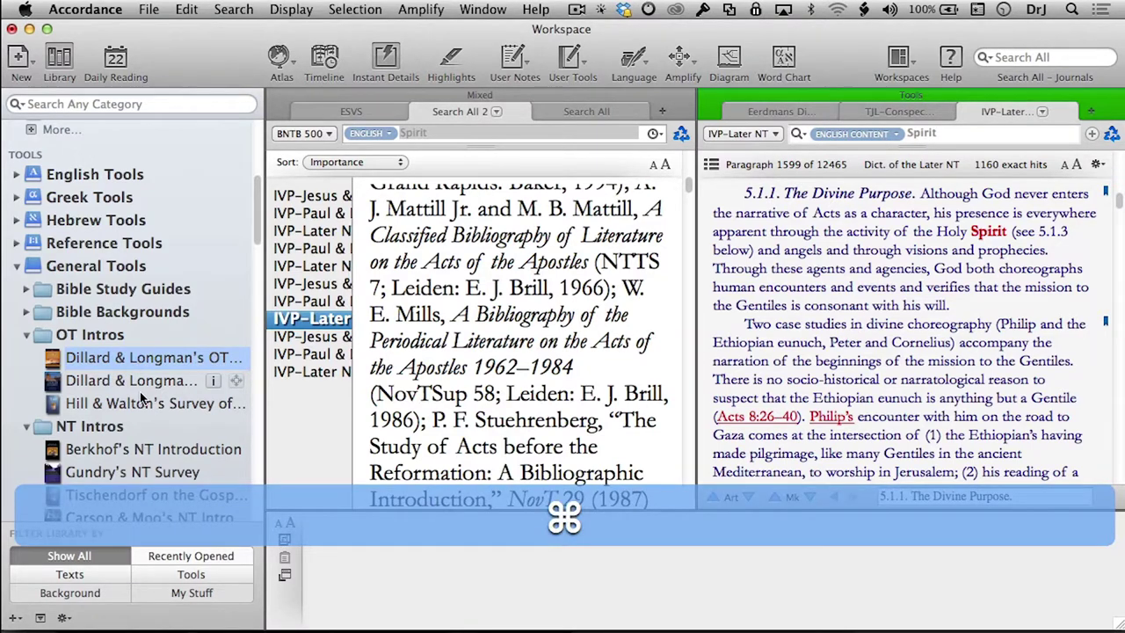
pyautogui.keyDown('super'); pyautogui.click(142, 405); pyautogui.keyUp('super')
pyautogui.moveTo(151, 408)
pyautogui.mouseDown()
pyautogui.moveTo(167, 527)
pyautogui.moveTo(40, 505)
pyautogui.moveTo(36, 489)
pyautogui.moveTo(91, 503)
pyautogui.moveTo(32, 493)
pyautogui.mouseUp()
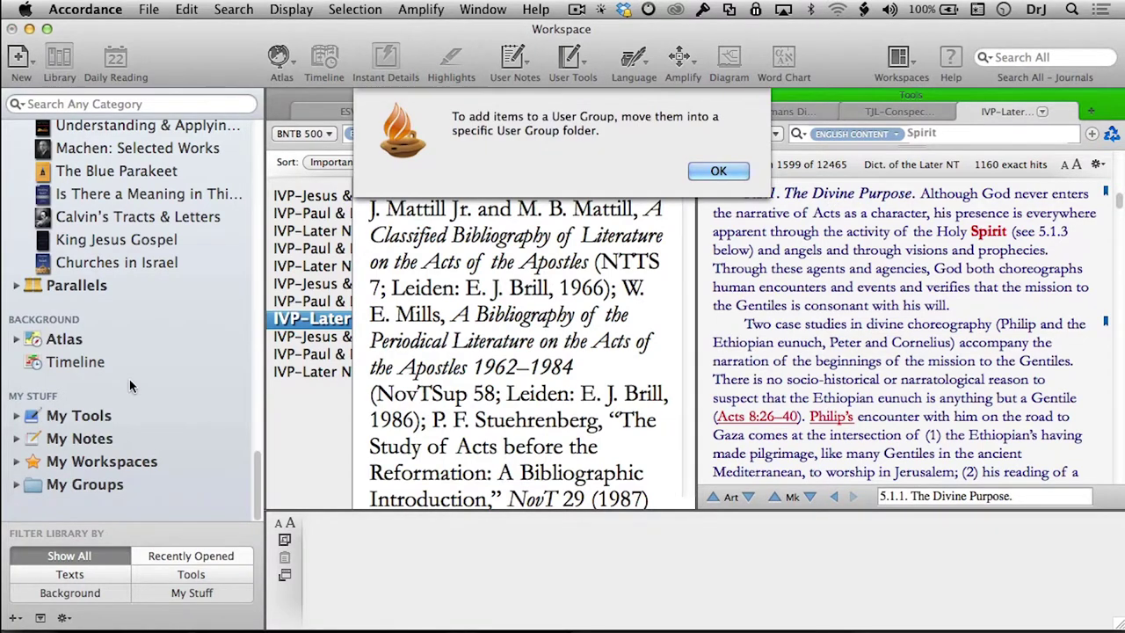
pyautogui.press('Return')
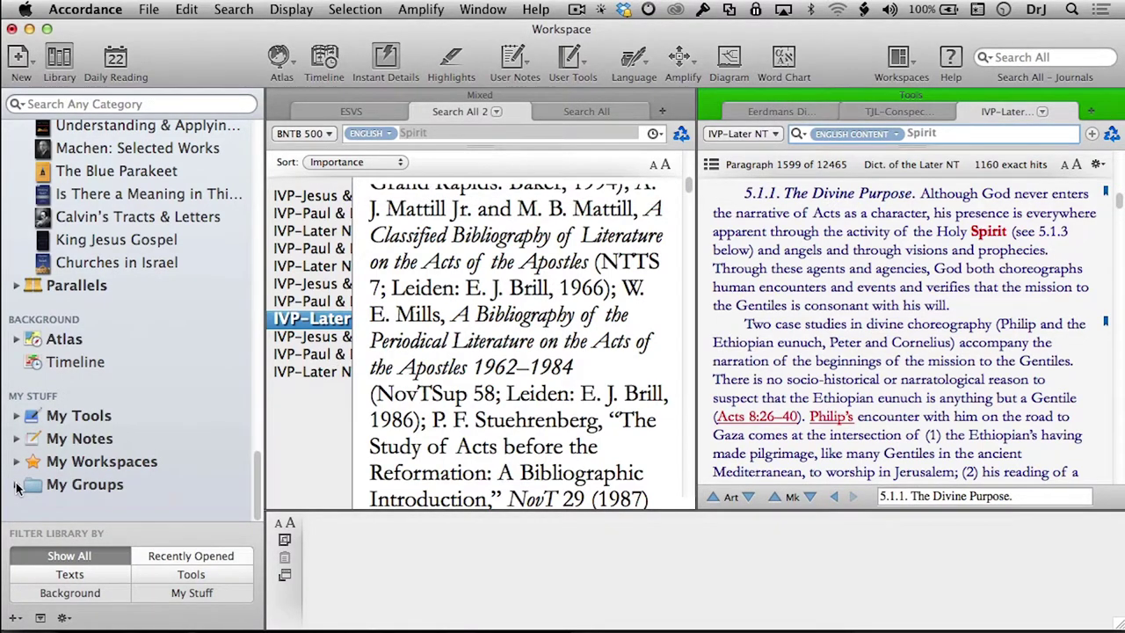
# Expand My Groups and add Moral Choices, What NT Authors Cared and Churches in Israel to New Folder, then collapse it.
pyautogui.click(16, 484)
pyautogui.click(263, 453)
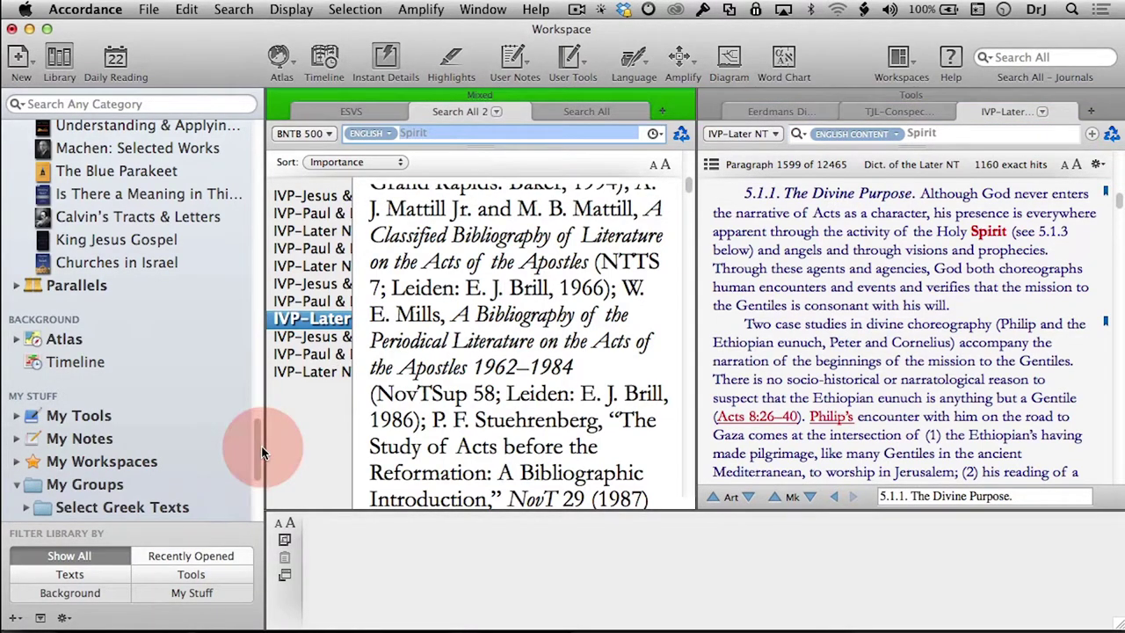
pyautogui.scroll(5, 263, 472)
pyautogui.moveTo(14, 352)
pyautogui.mouseDown()
pyautogui.moveTo(74, 379)
pyautogui.moveTo(44, 380)
pyautogui.moveTo(60, 520)
pyautogui.moveTo(46, 400)
pyautogui.mouseUp()
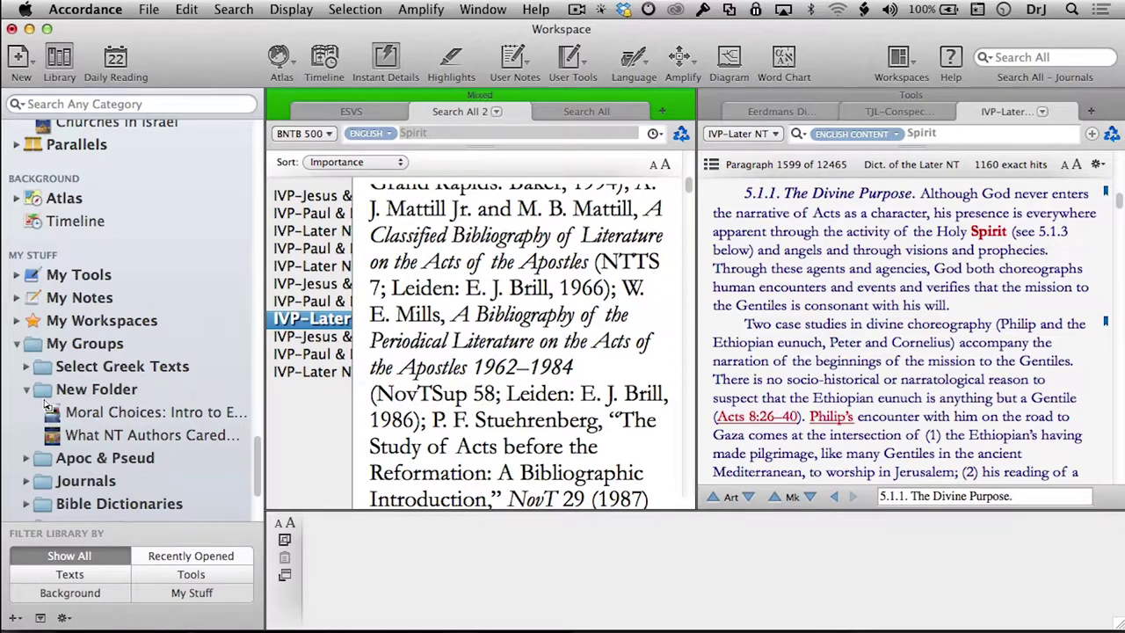
pyautogui.moveTo(154, 123); pyautogui.dragTo(50, 410)
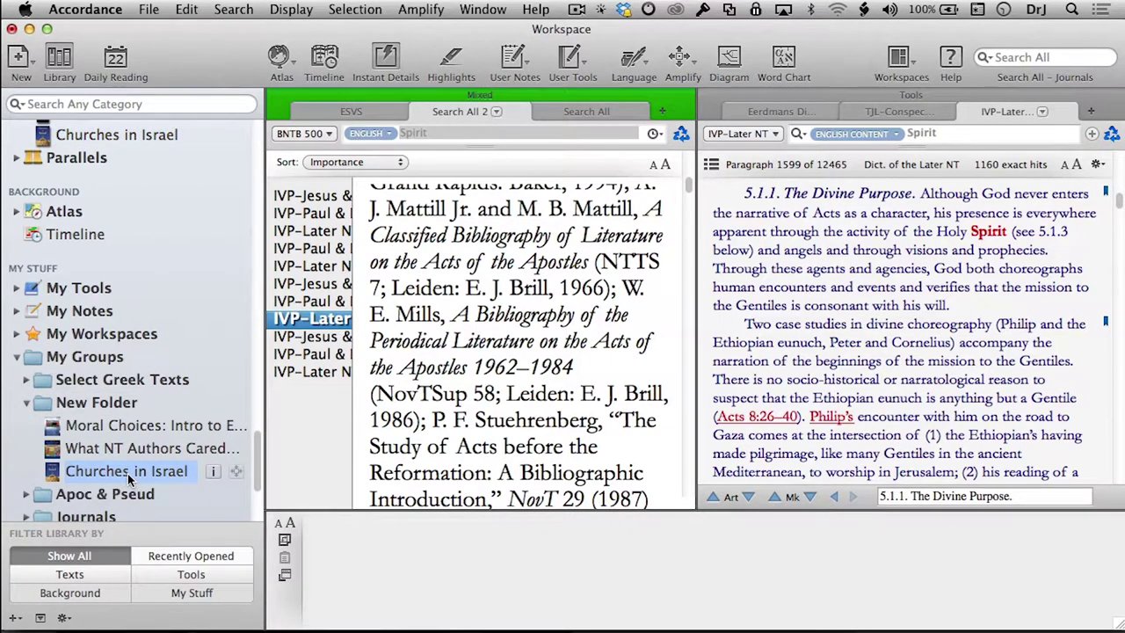
pyautogui.click(26, 402)
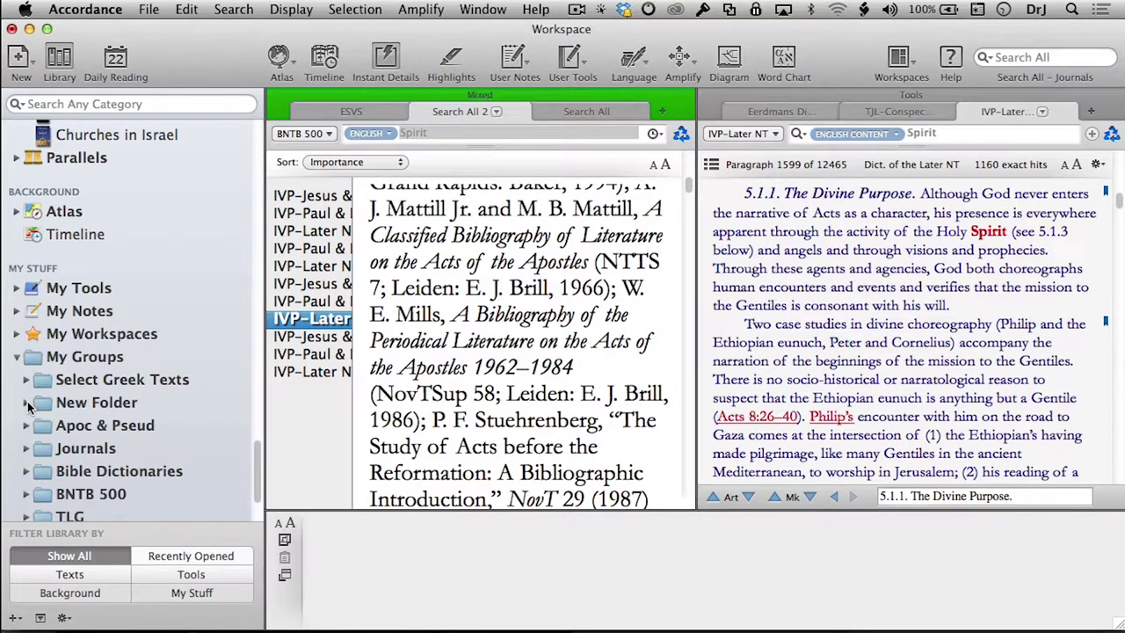
# Open Harmony from the recently opened modules and close its separate workspace.
pyautogui.scroll(10, 29, 406)
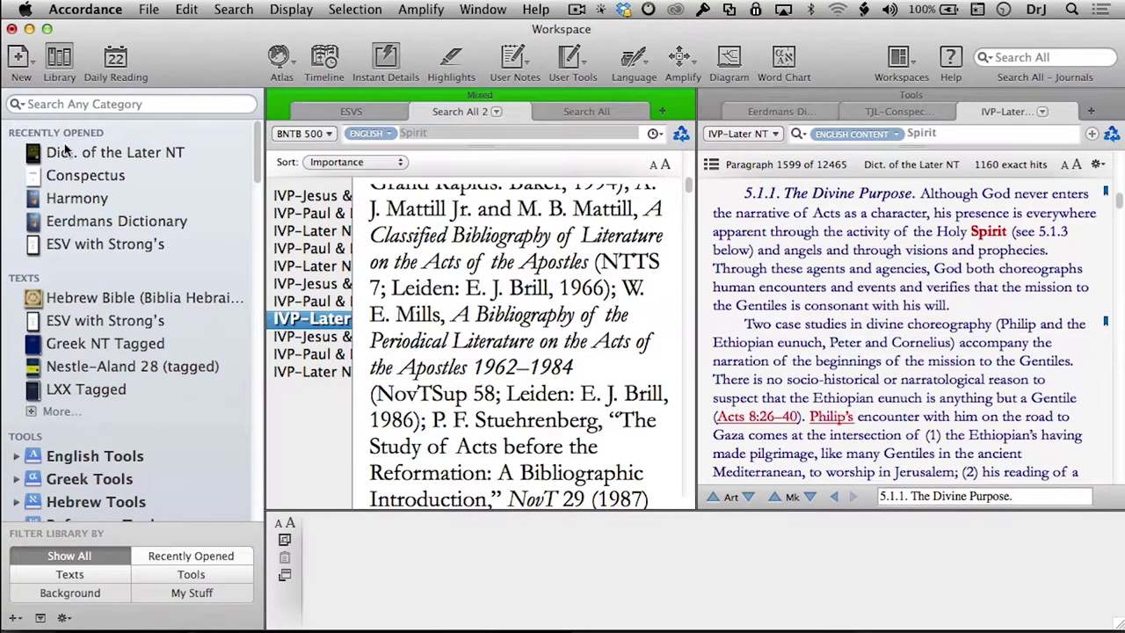
pyautogui.click(79, 201)
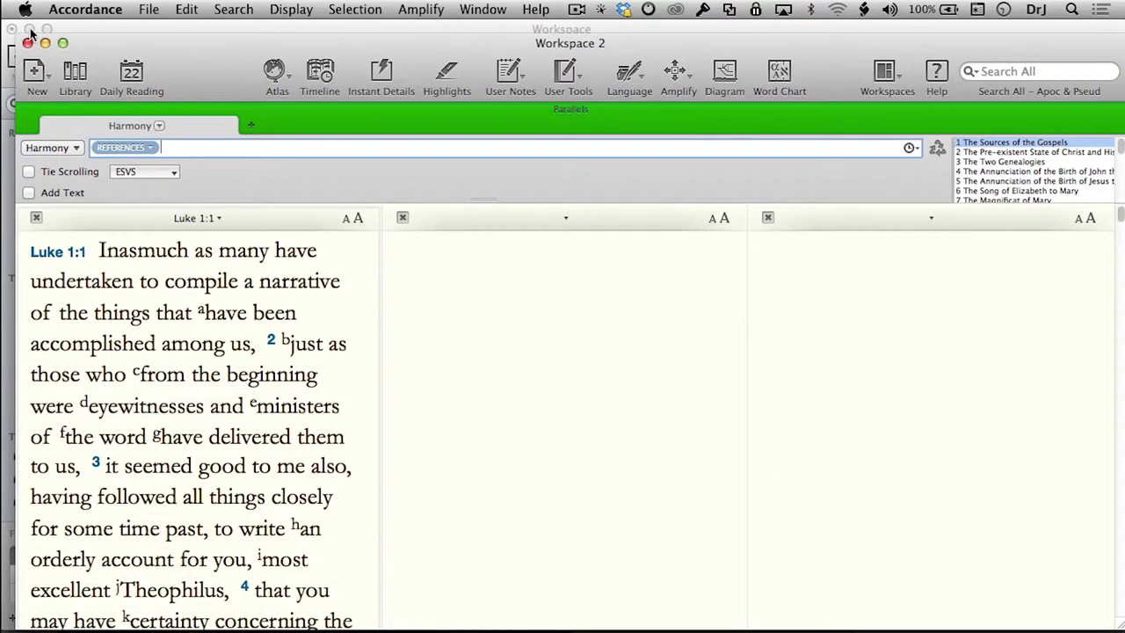
pyautogui.click(29, 41)
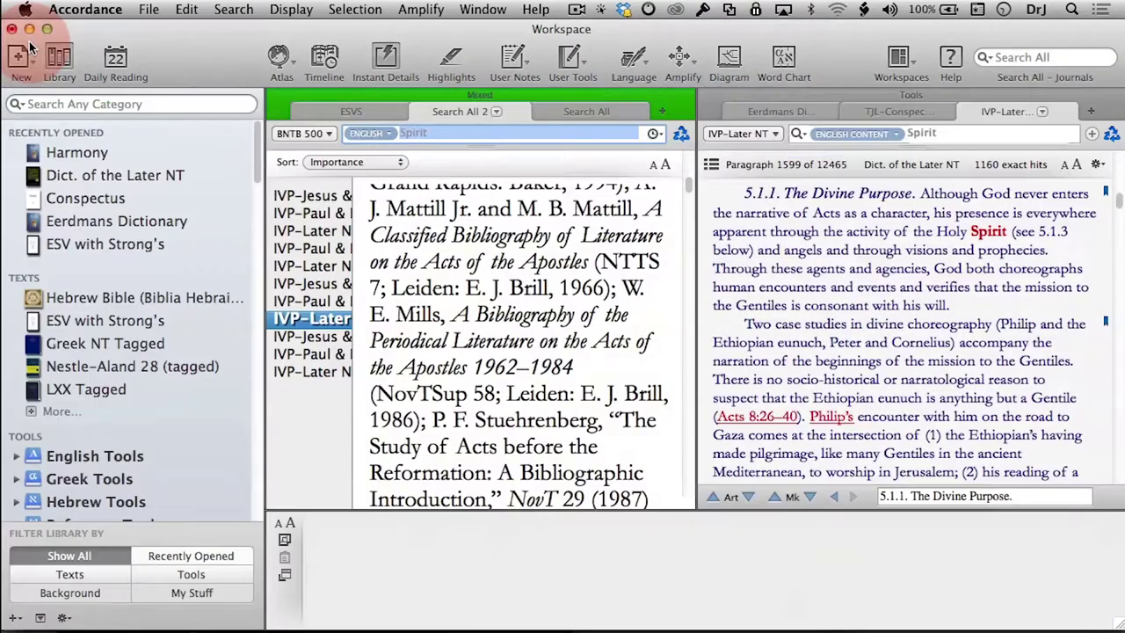
# Open ESV with Strong's in a new tab and replace the Tools zone with Eerdmans Dictionary from English Tools.
pyautogui.click(99, 242)
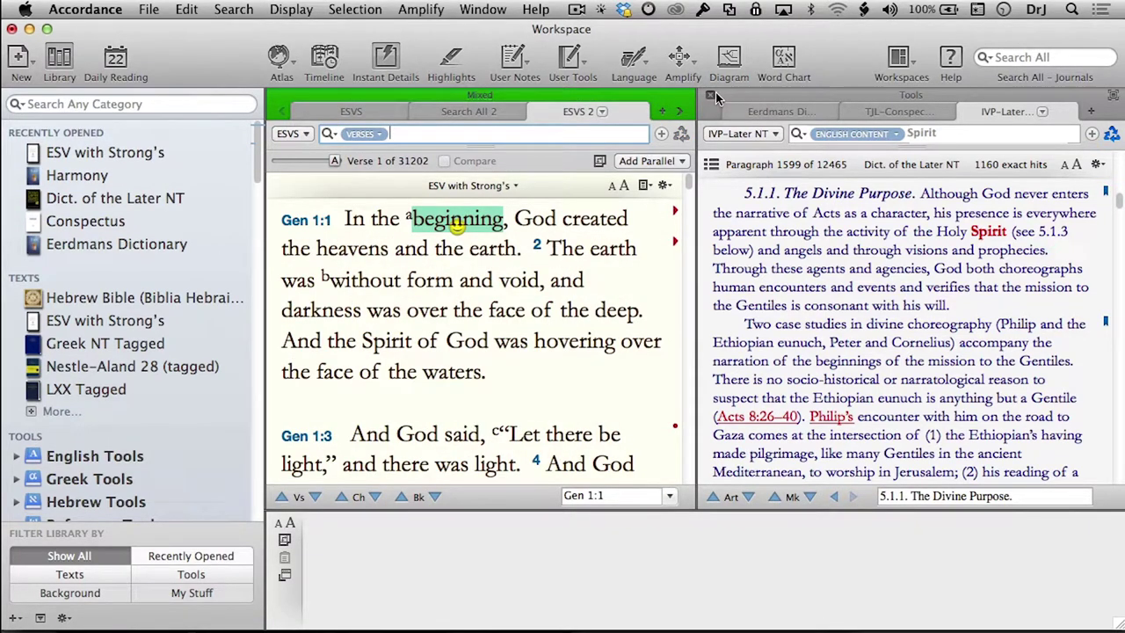
pyautogui.click(710, 95)
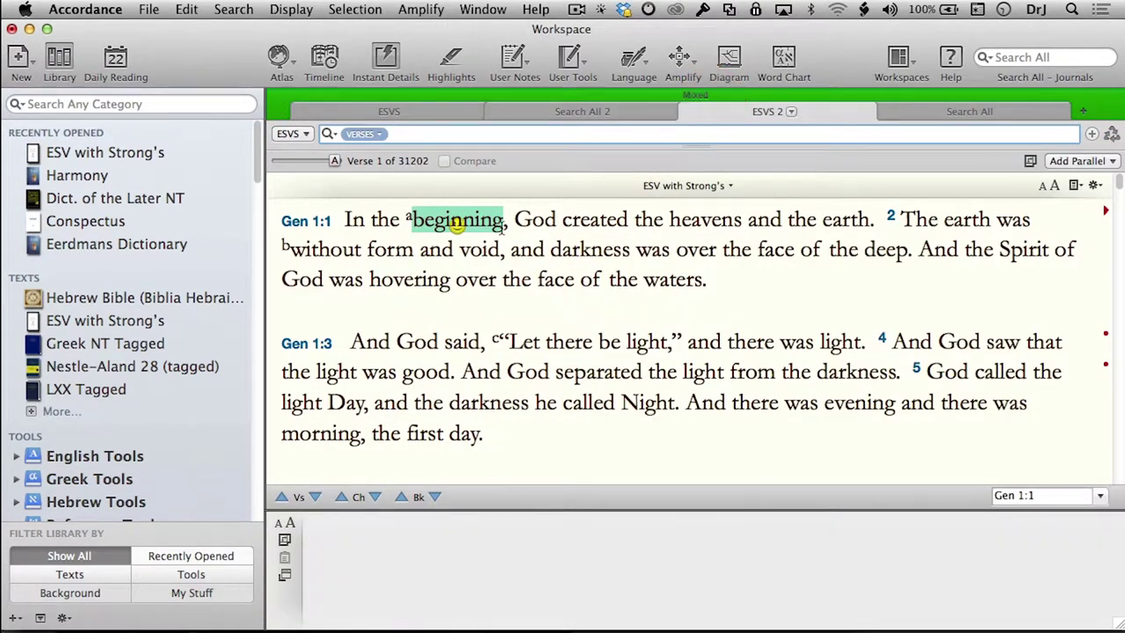
pyautogui.click(15, 456)
pyautogui.click(136, 481)
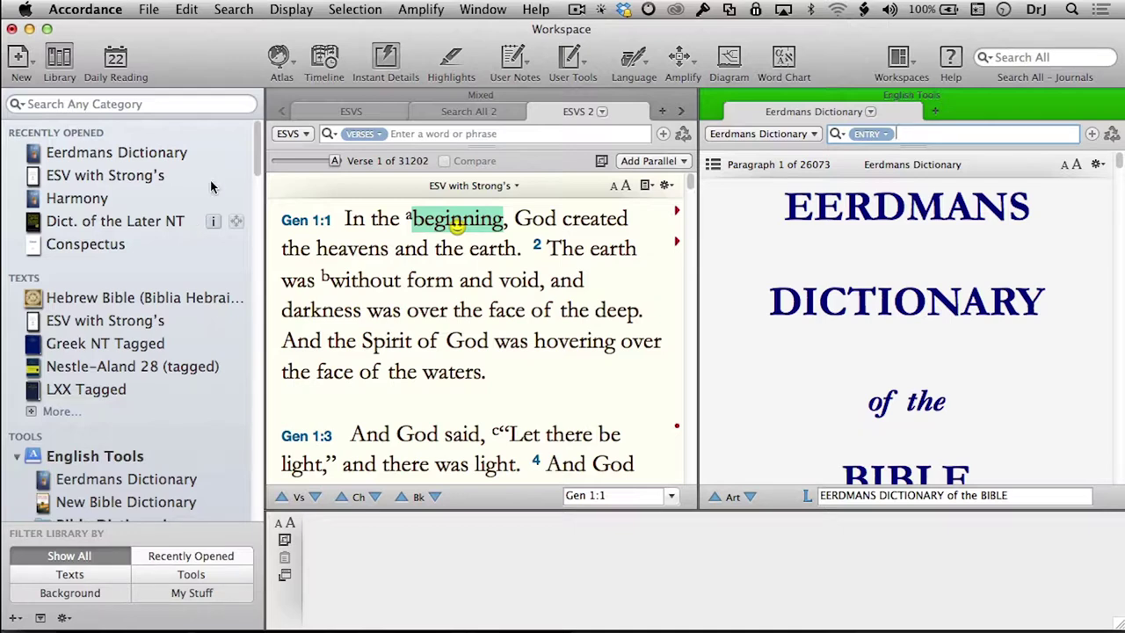
pyautogui.click(534, 11)
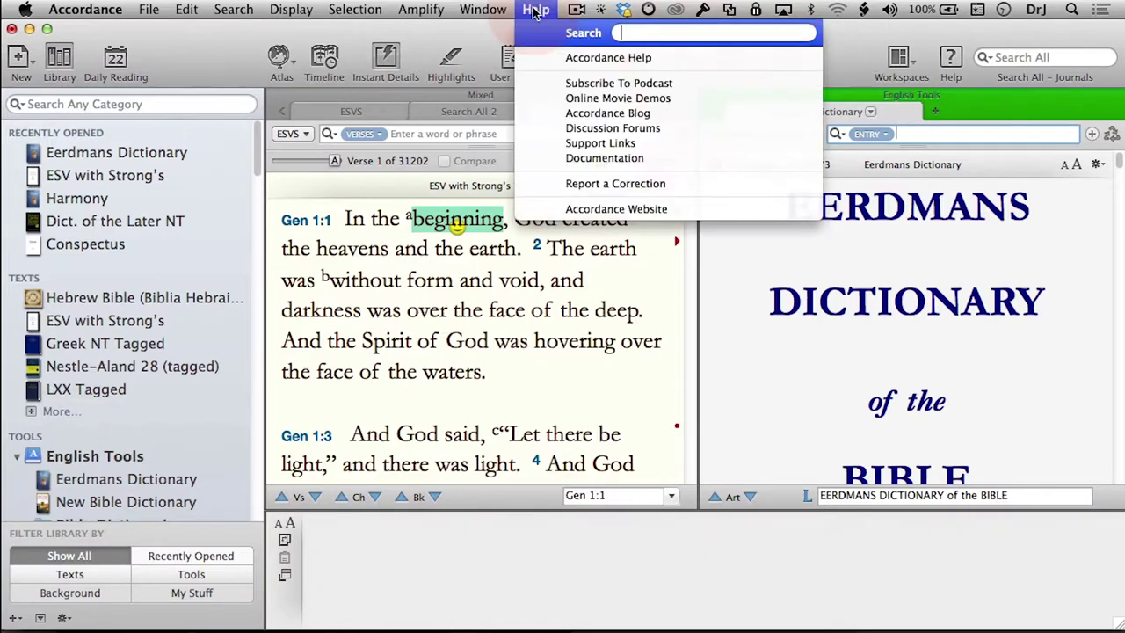
pyautogui.click(534, 10)
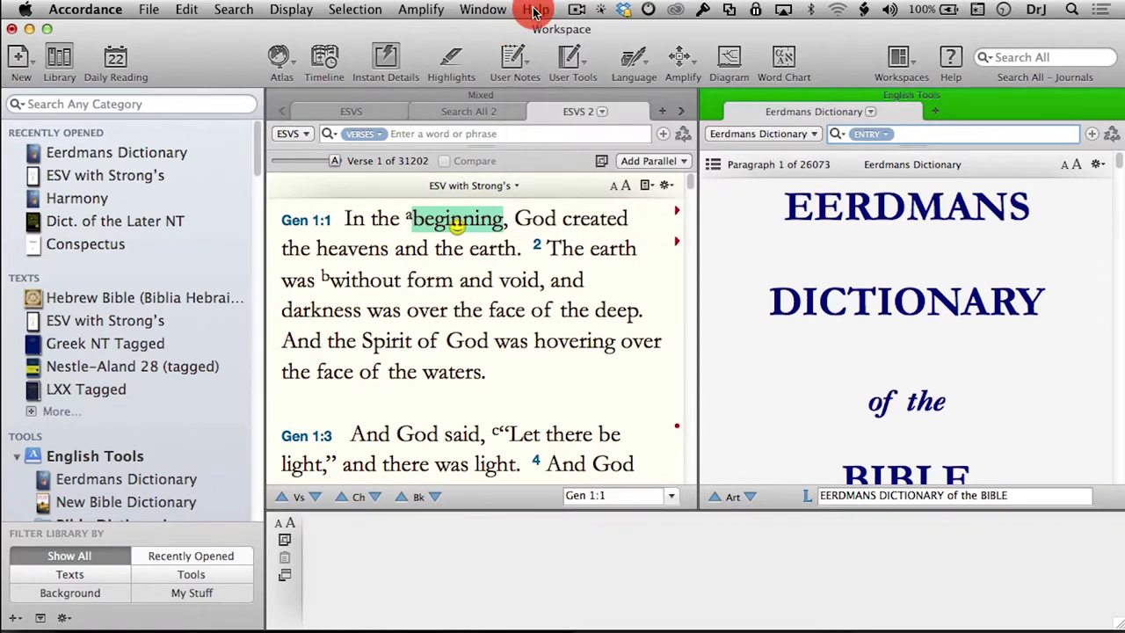
# Hide the category filter buttons beneath the Library and browse from My Groups back up to Texts.
pyautogui.scroll(-10, 165, 435)
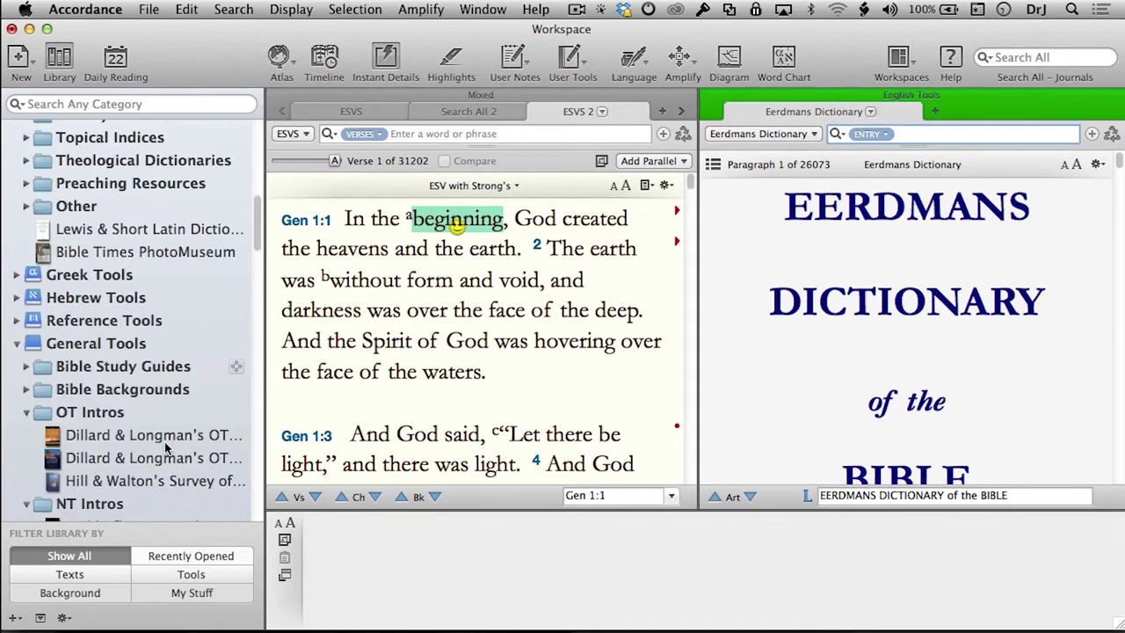
pyautogui.scroll(-5, 165, 444)
pyautogui.scroll(-5, 165, 448)
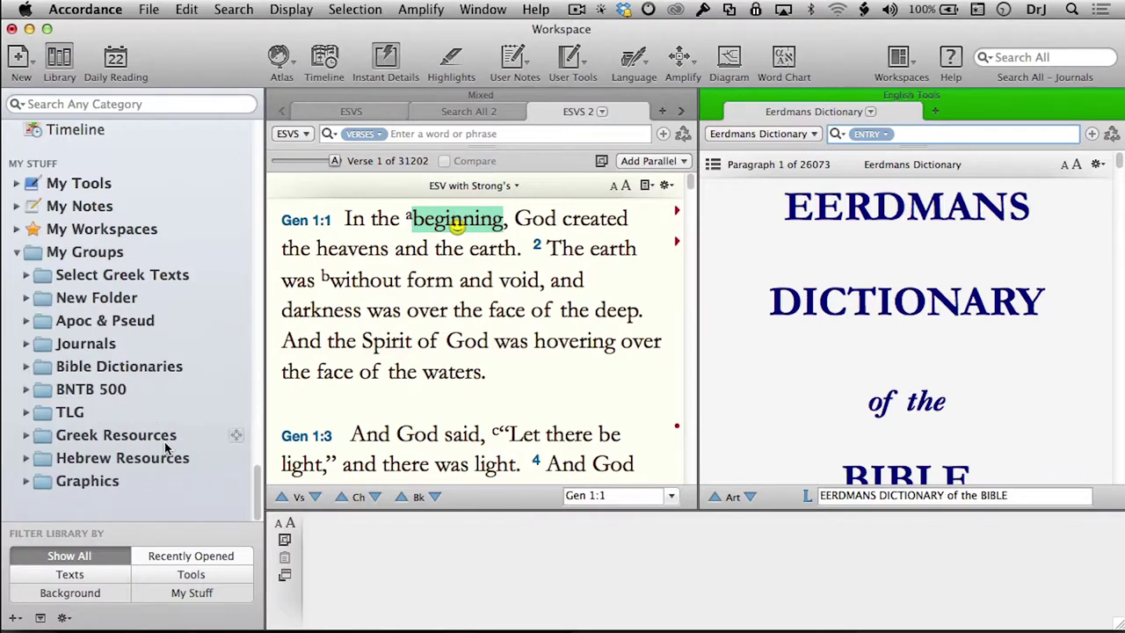
pyautogui.click(40, 618)
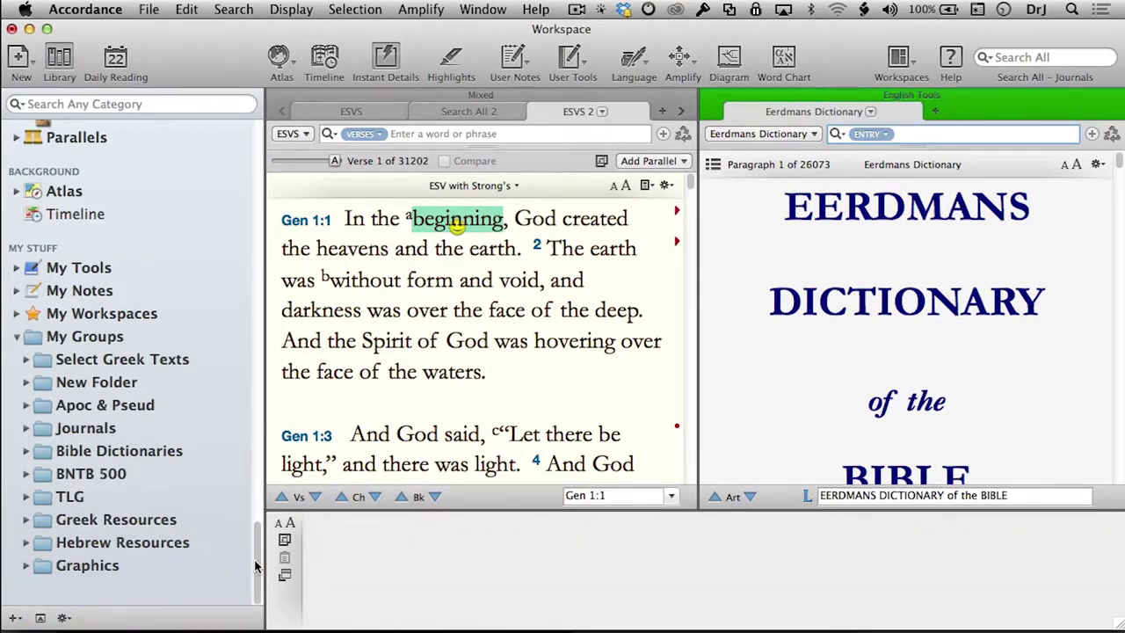
pyautogui.moveTo(255, 566); pyautogui.dragTo(287, 178)
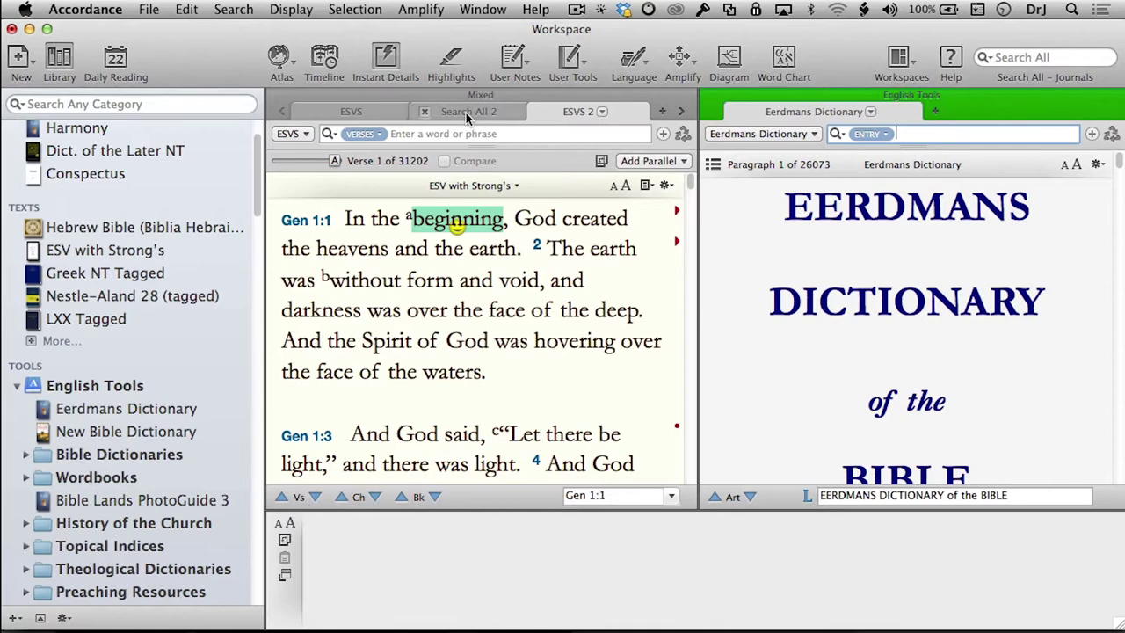
# Reduce the workspace to a fresh ESV with Strong's tab by closing the Mixed and English Tools zones.
pyautogui.click(276, 102)
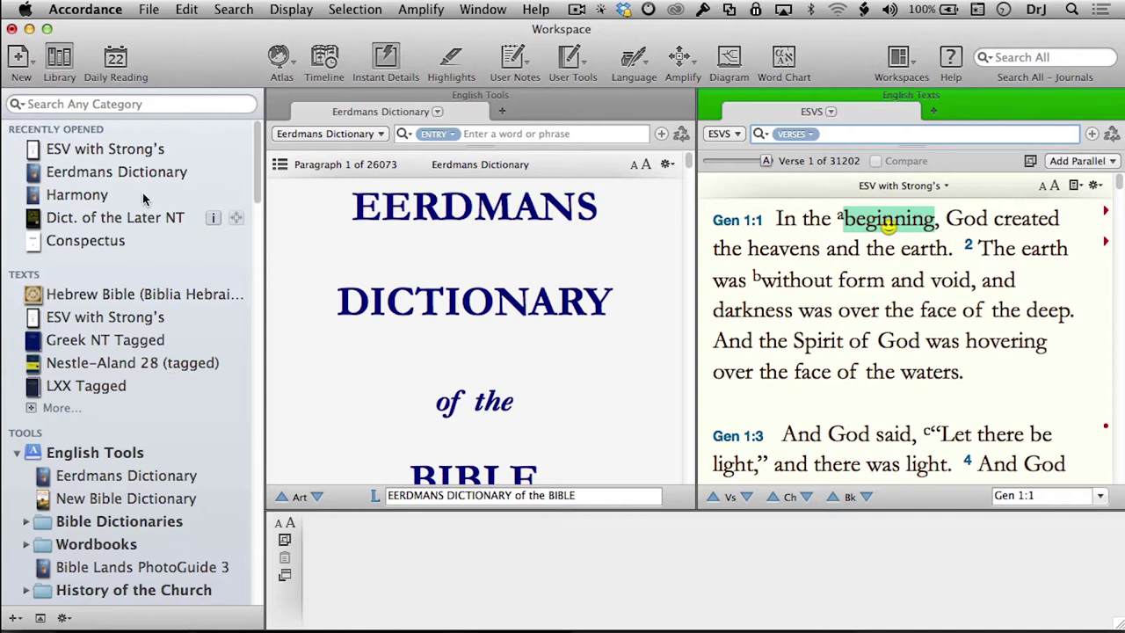
pyautogui.scroll(-1, 149, 255)
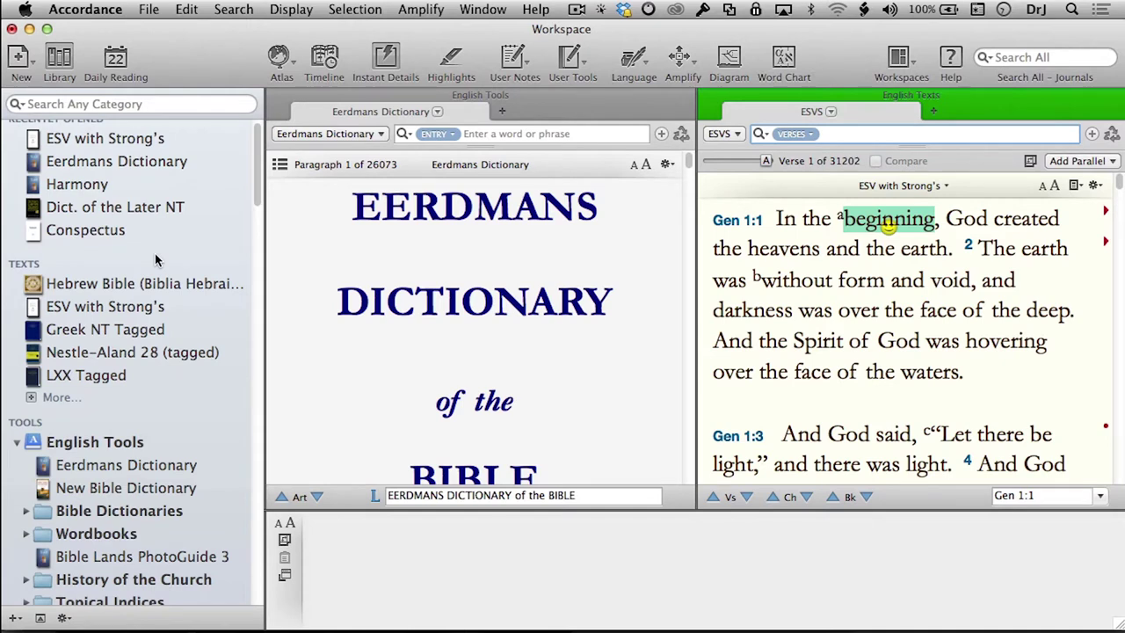
pyautogui.scroll(-4, 154, 253)
pyautogui.scroll(-1, 154, 253)
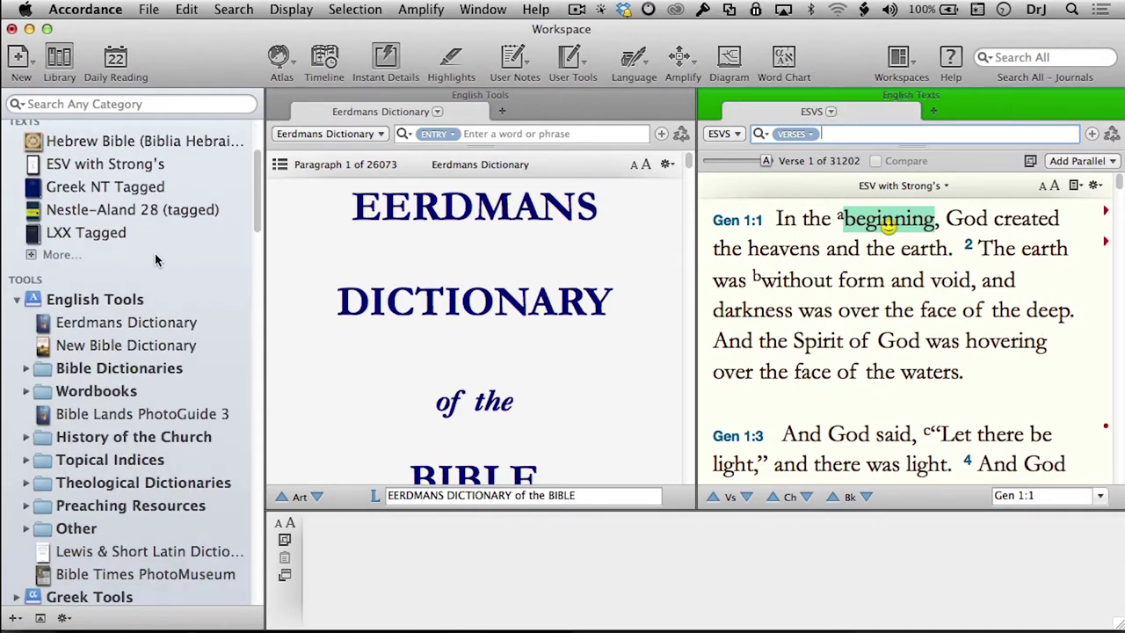
pyautogui.scroll(6, 155, 260)
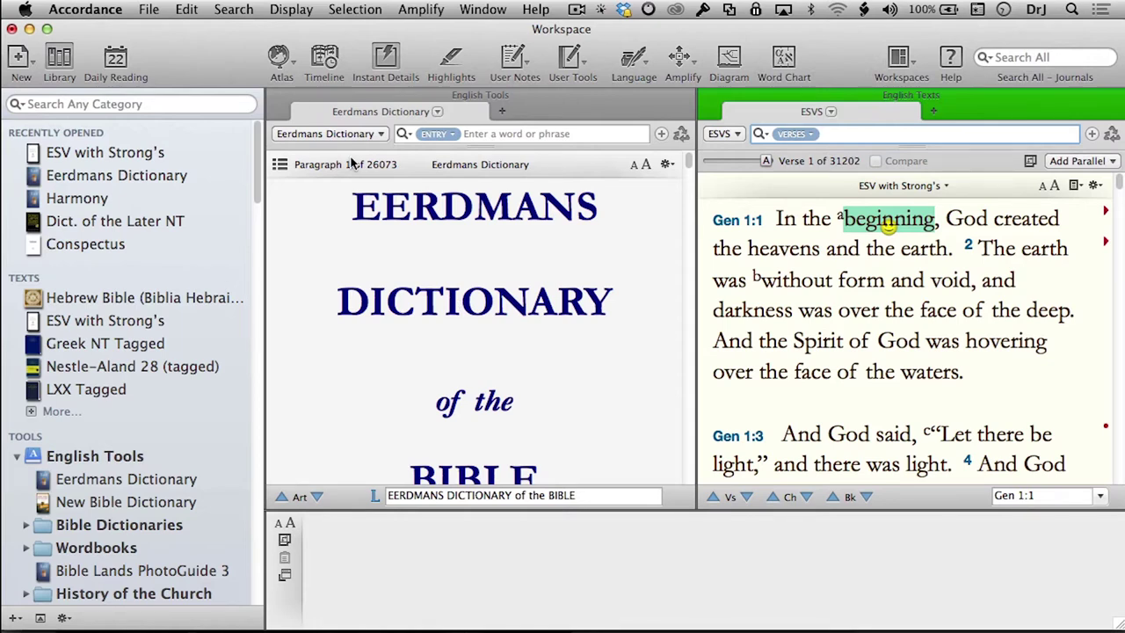
pyautogui.click(279, 96)
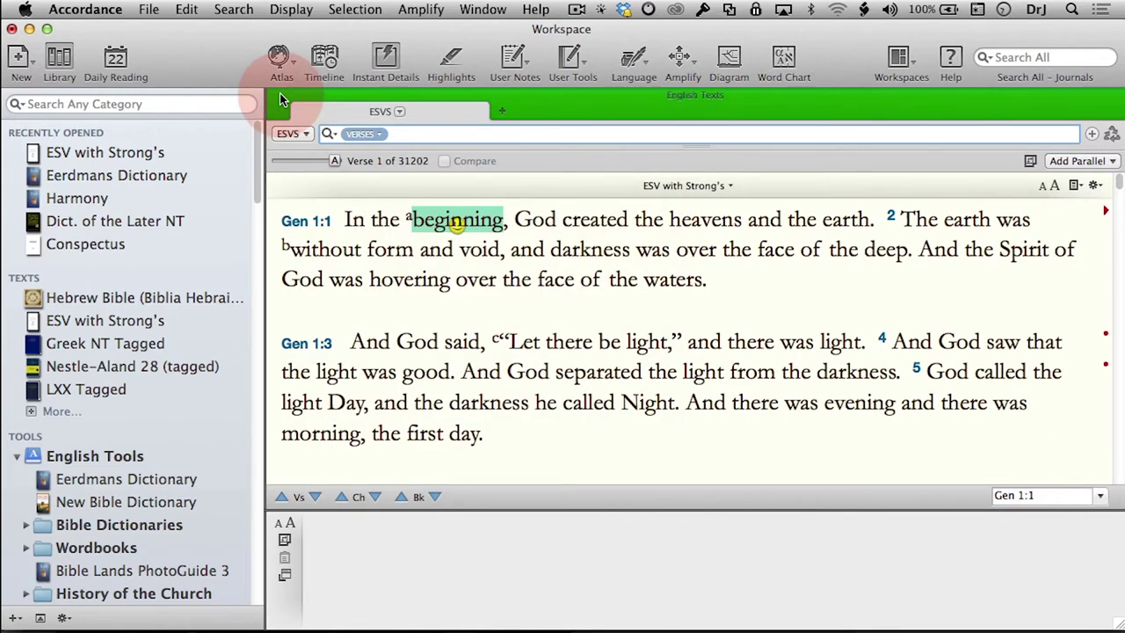
# Examine the list of texts that can be chosen for the ESVS tab, leaving the text unchanged.
pyautogui.moveTo(942, 343)
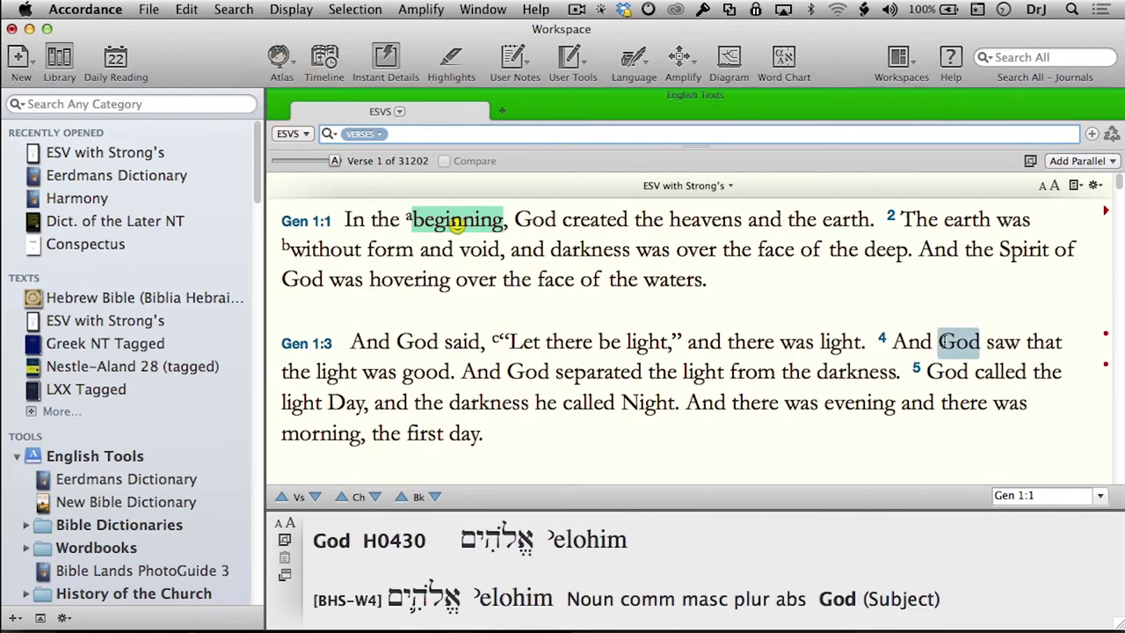
pyautogui.click(304, 133)
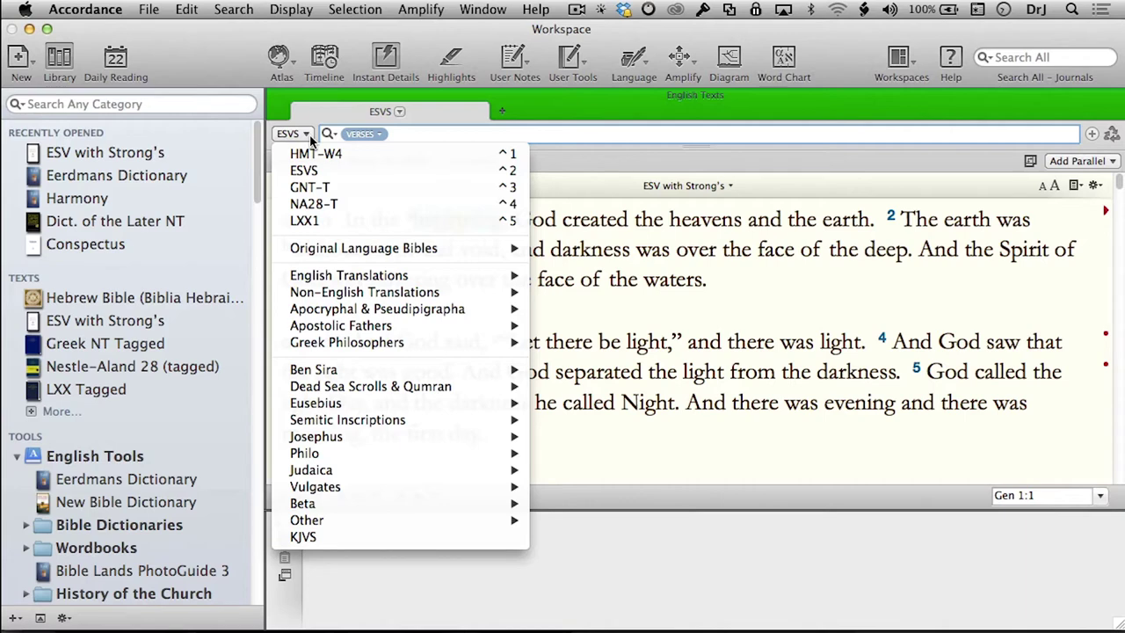
pyautogui.click(605, 217)
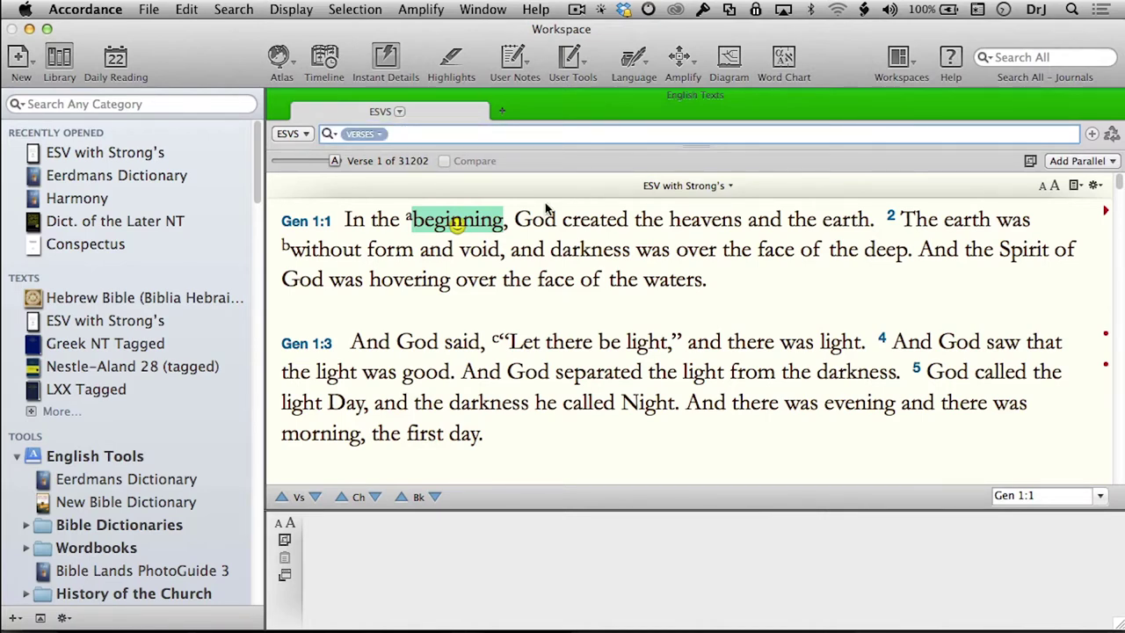
# Hide the Library and view the Instant Details for "created", "heavens" and "earth" in Genesis 1:1.
pyautogui.moveTo(535, 218)
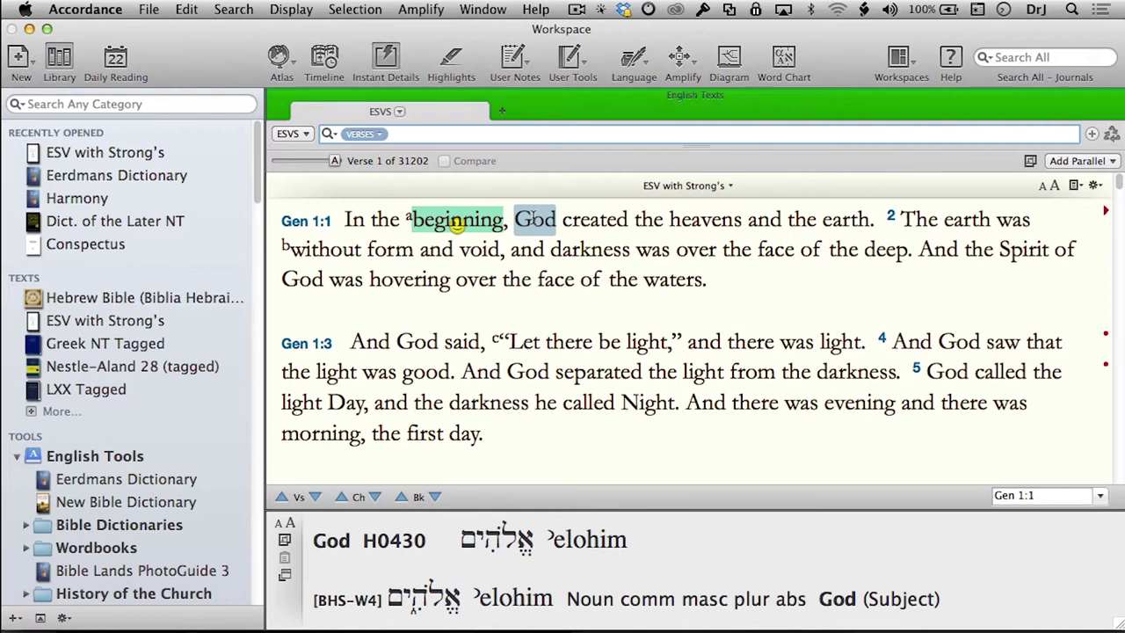
pyautogui.click(55, 61)
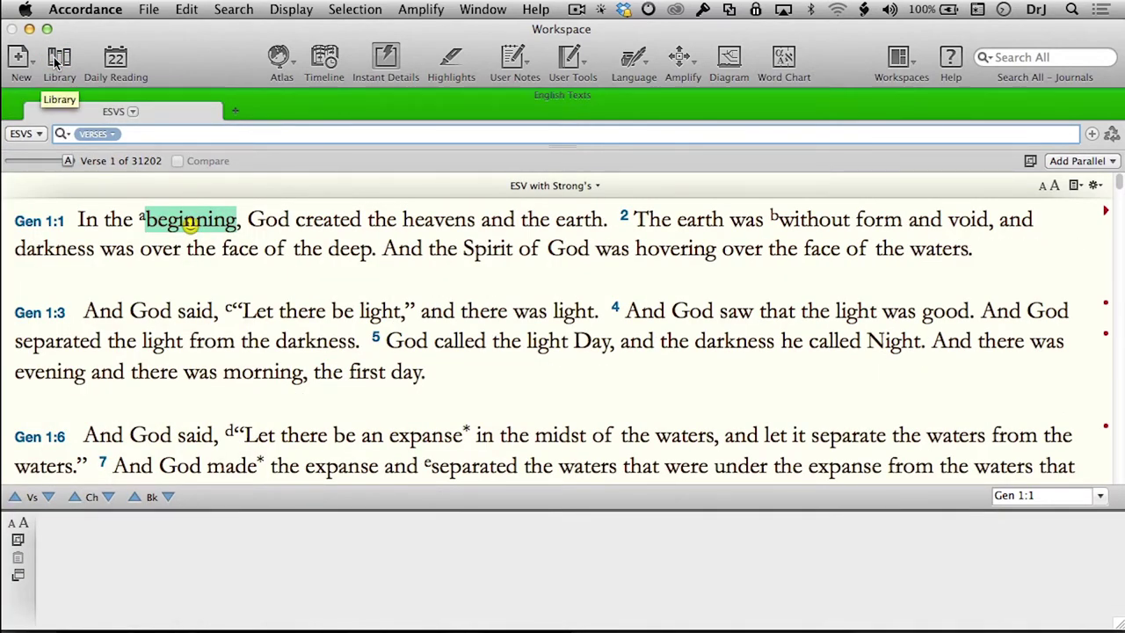
pyautogui.moveTo(327, 227)
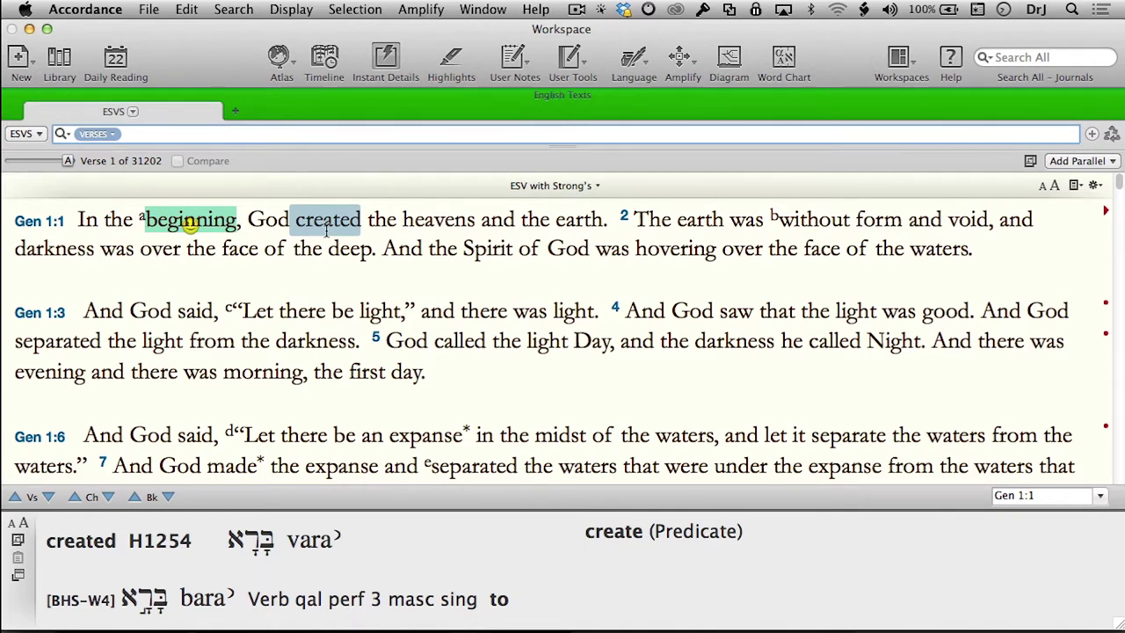
pyautogui.moveTo(444, 226)
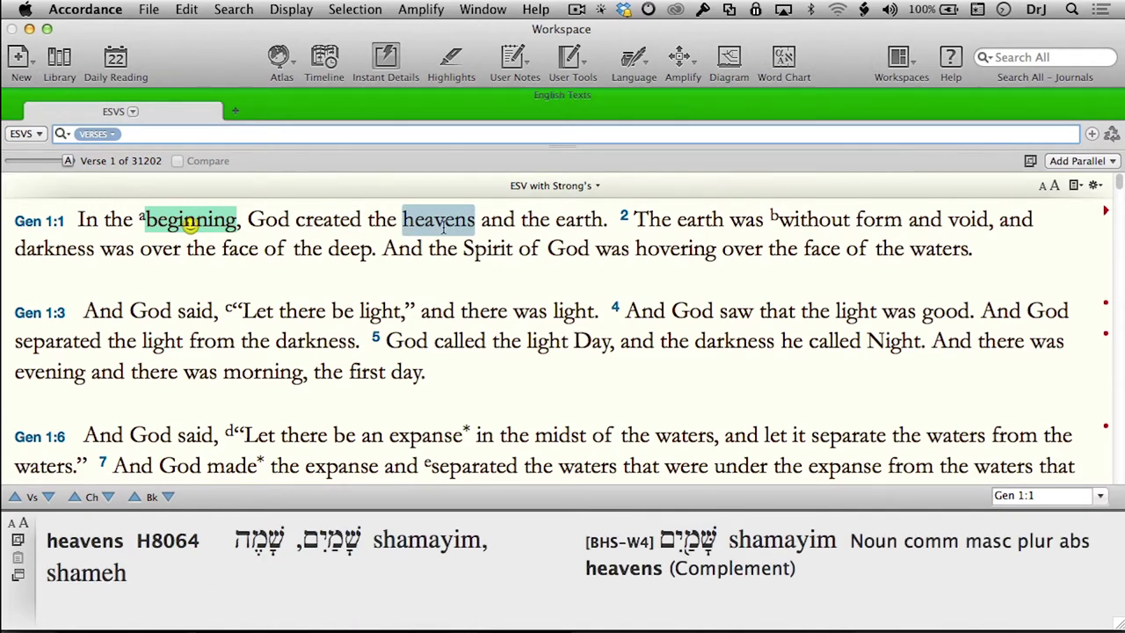
pyautogui.moveTo(573, 218)
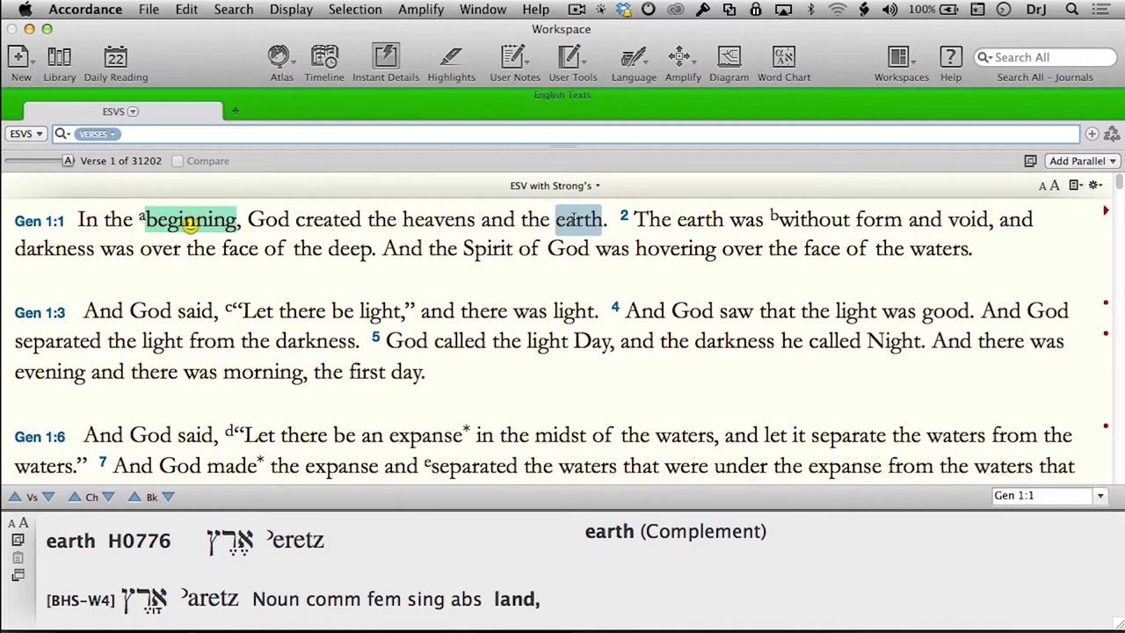
pyautogui.press('super')
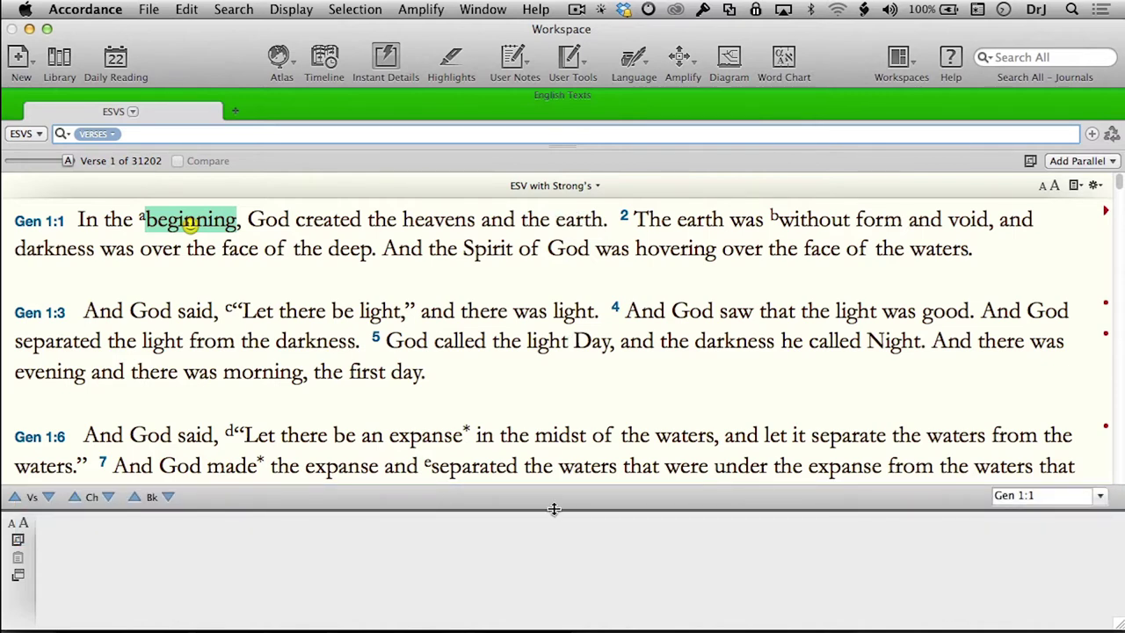
# Enlarge the Instant Details area and display the dictionary entries for "Spirit" in Genesis 1:2.
pyautogui.moveTo(553, 508); pyautogui.dragTo(562, 303)
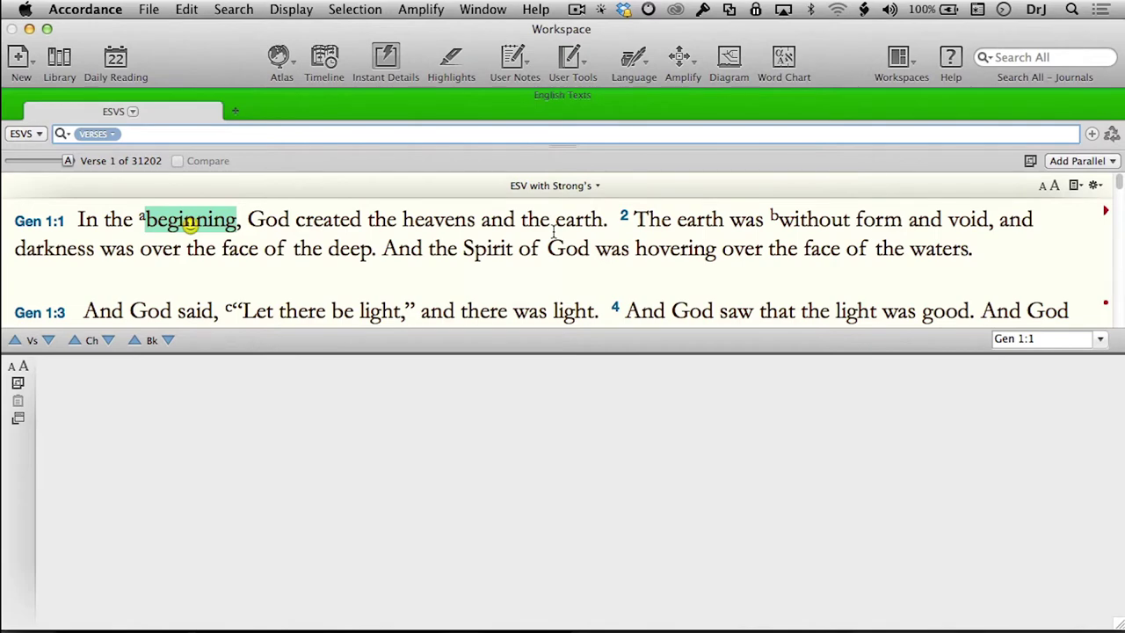
pyautogui.moveTo(502, 246)
pyautogui.press('super')
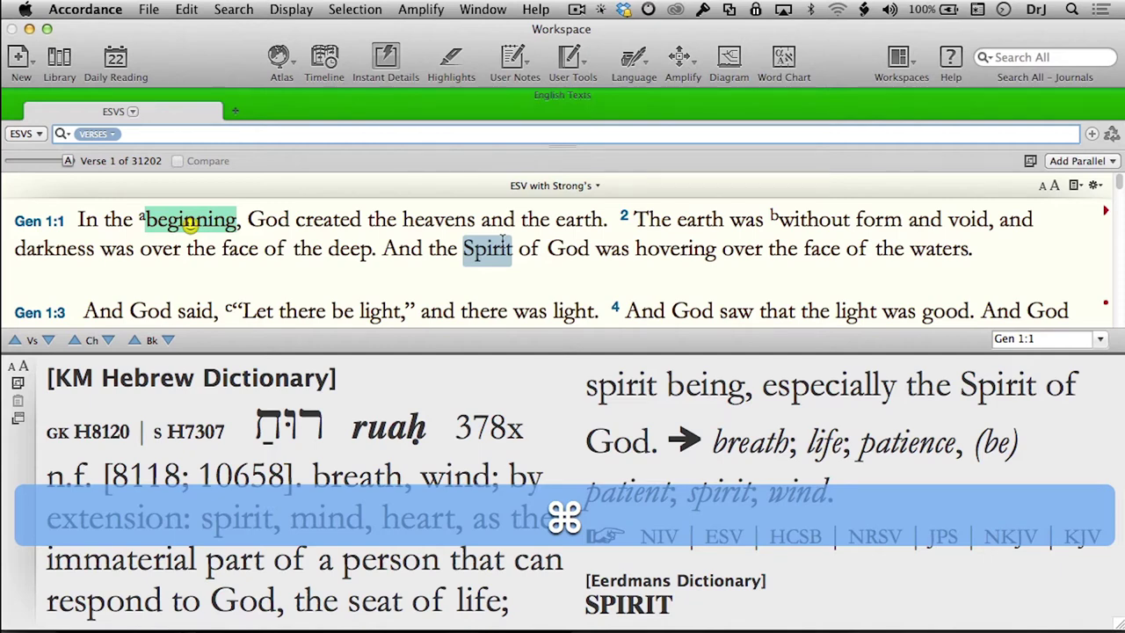
# Reduce the Instant Details text size and display the dictionary entries for "Spirit" in Genesis 1:2.
pyautogui.click(13, 370)
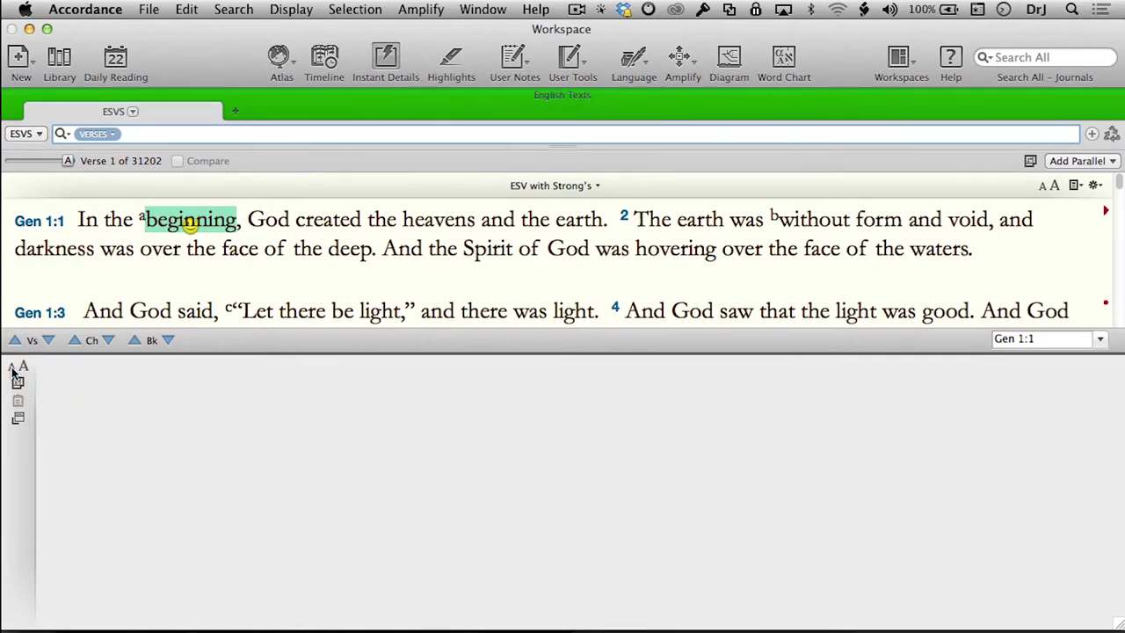
pyautogui.keyDown('super'); pyautogui.click(494, 250); pyautogui.keyUp('super')
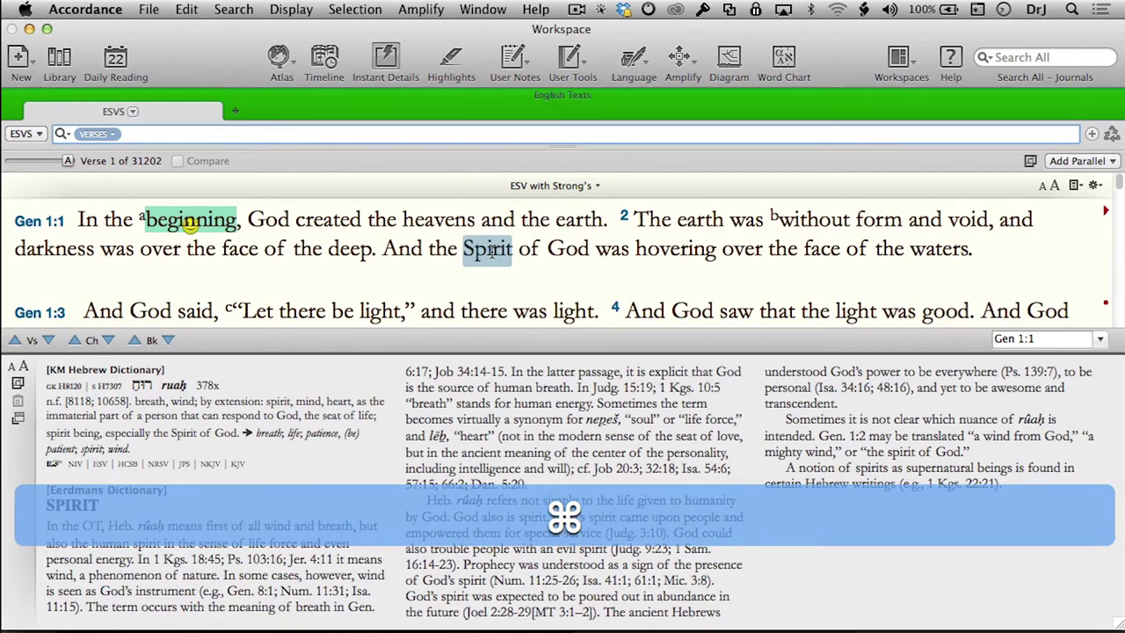
pyautogui.keyDown('super'); pyautogui.click(283, 323); pyautogui.keyUp('super')
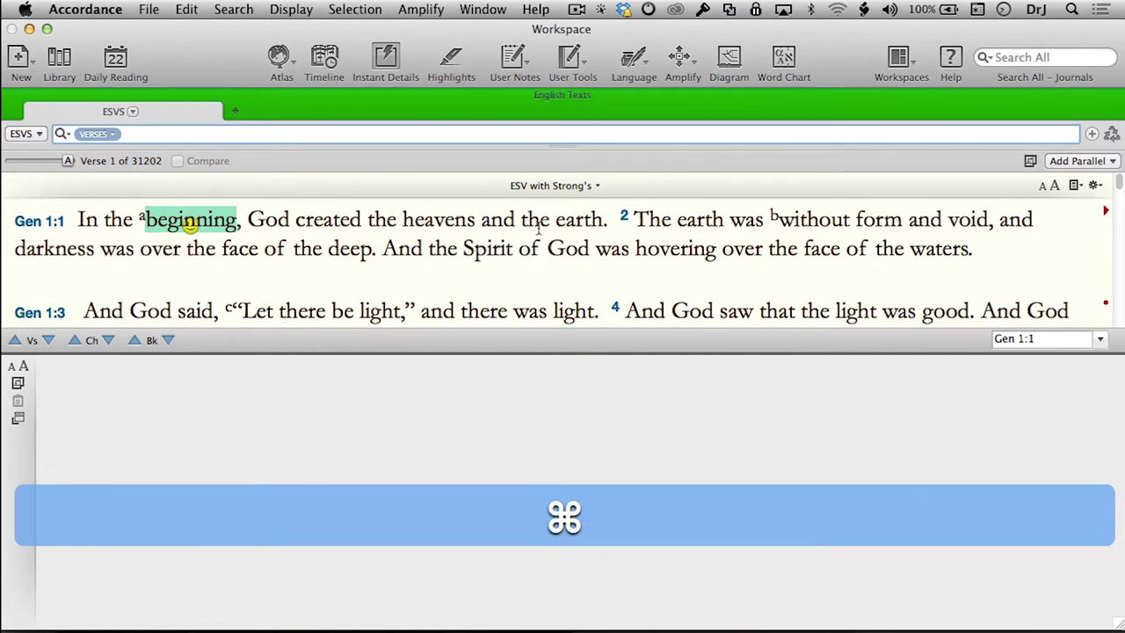
pyautogui.keyDown('shift'); pyautogui.keyDown('super'); pyautogui.click(498, 252); pyautogui.keyUp('super'); pyautogui.keyUp('shift')
pyautogui.click(138, 402)
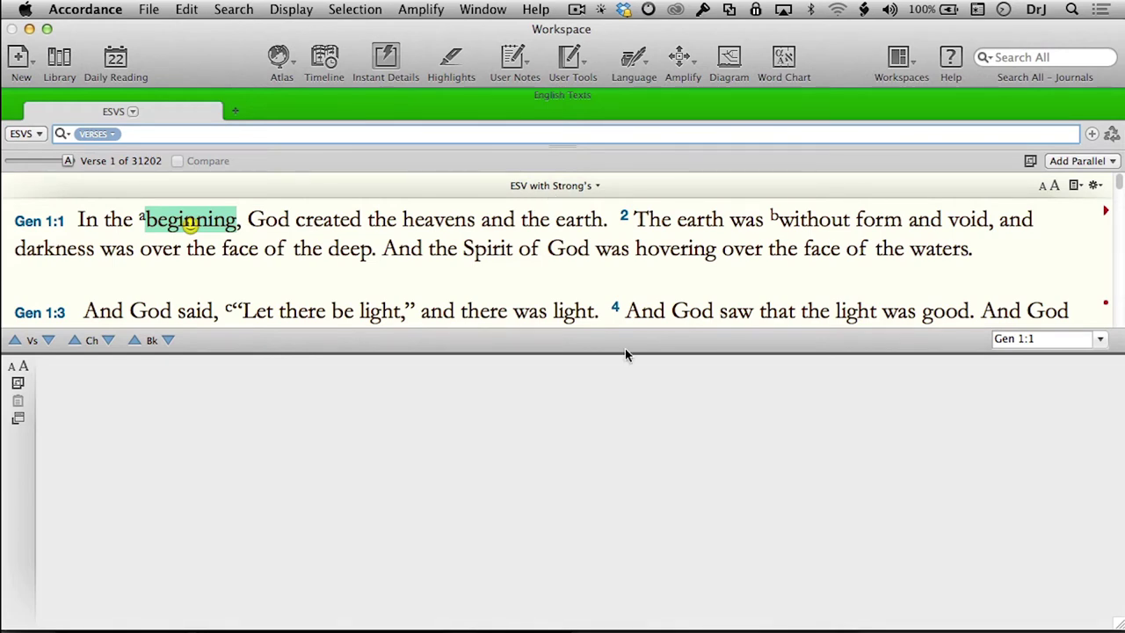
# Shrink and hide the Instant Details area, and read the dictionary entries for "Spirit" in Genesis 1:2 in a popover.
pyautogui.moveTo(625, 353); pyautogui.dragTo(641, 444)
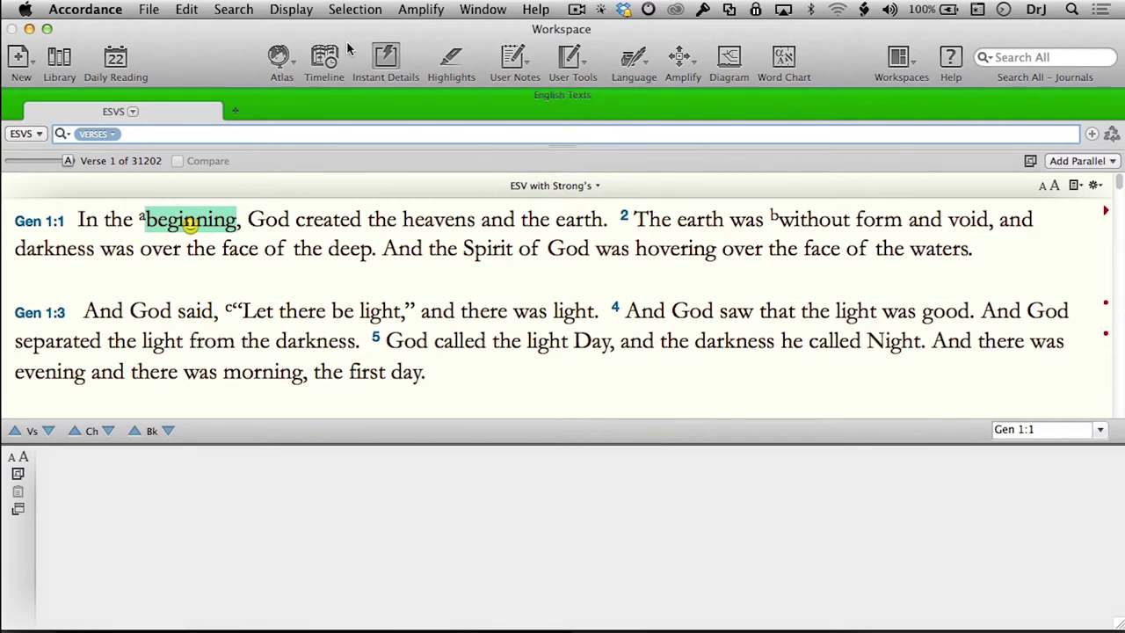
pyautogui.click(391, 59)
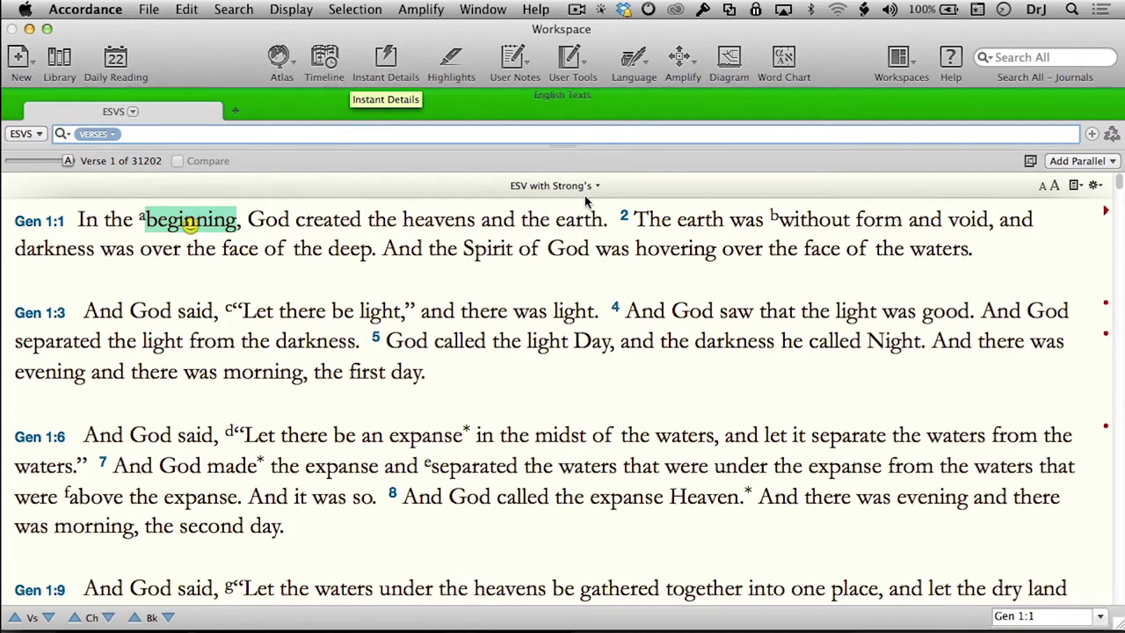
pyautogui.press('alt')
pyautogui.click(495, 250)
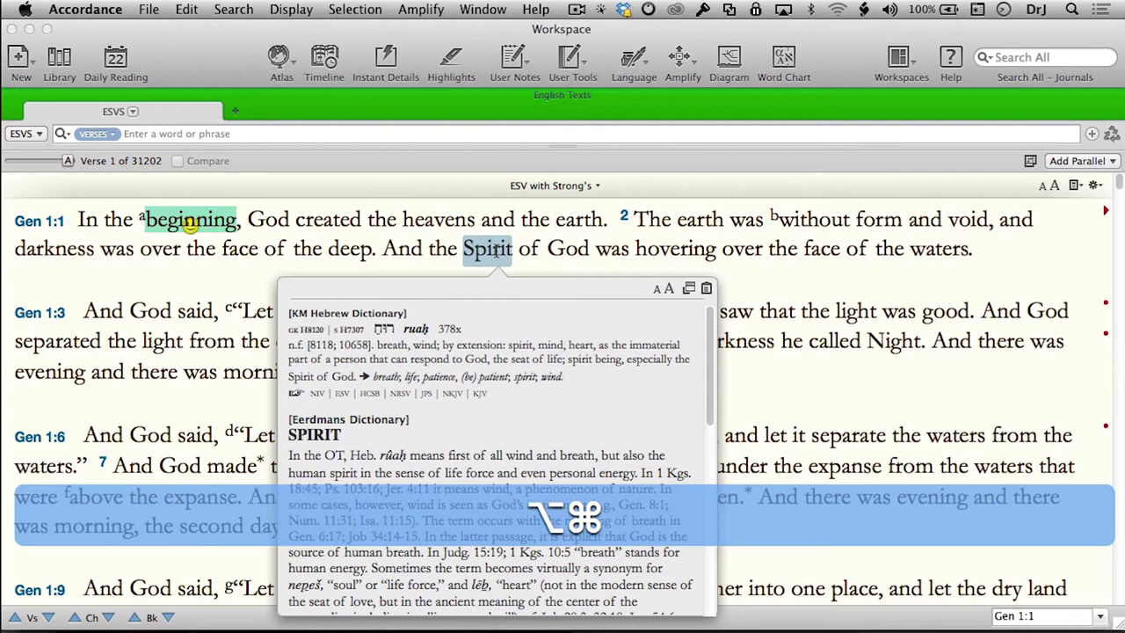
pyautogui.keyDown('alt'); pyautogui.keyDown('super'); pyautogui.click(497, 250); pyautogui.keyUp('super'); pyautogui.keyUp('alt')
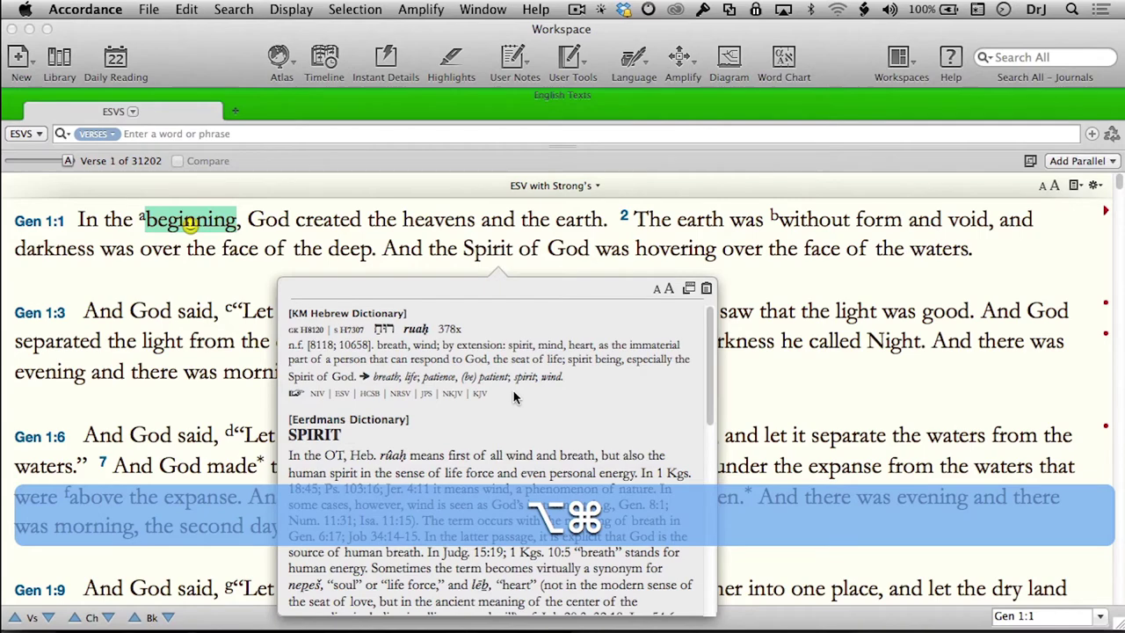
pyautogui.scroll(-3, 516, 398)
pyautogui.scroll(-4, 516, 397)
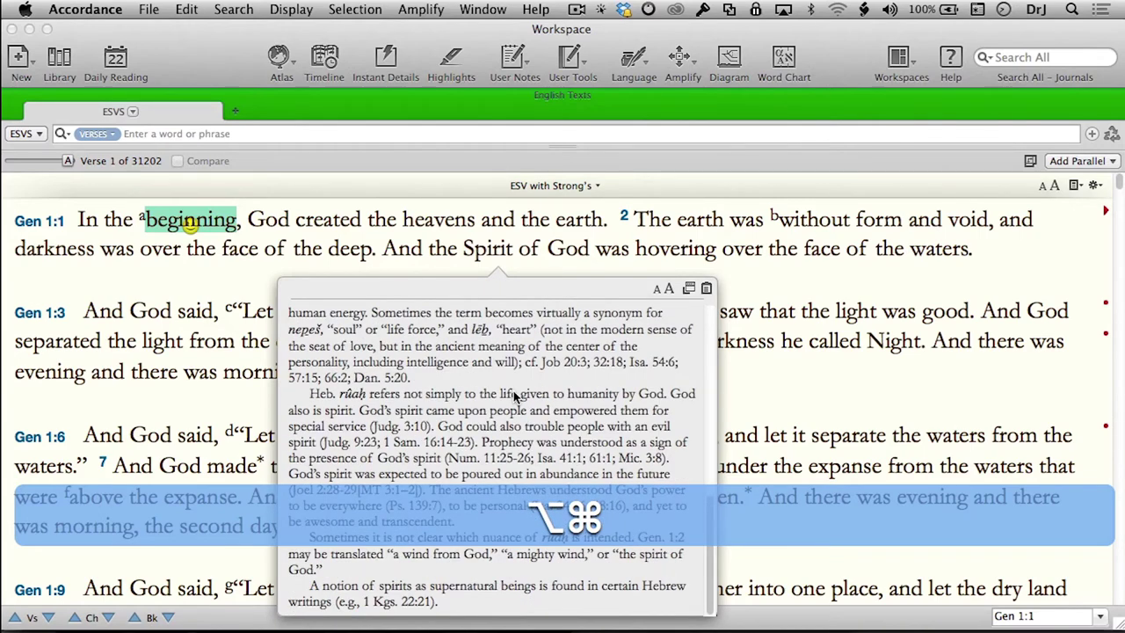
pyautogui.scroll(7, 514, 396)
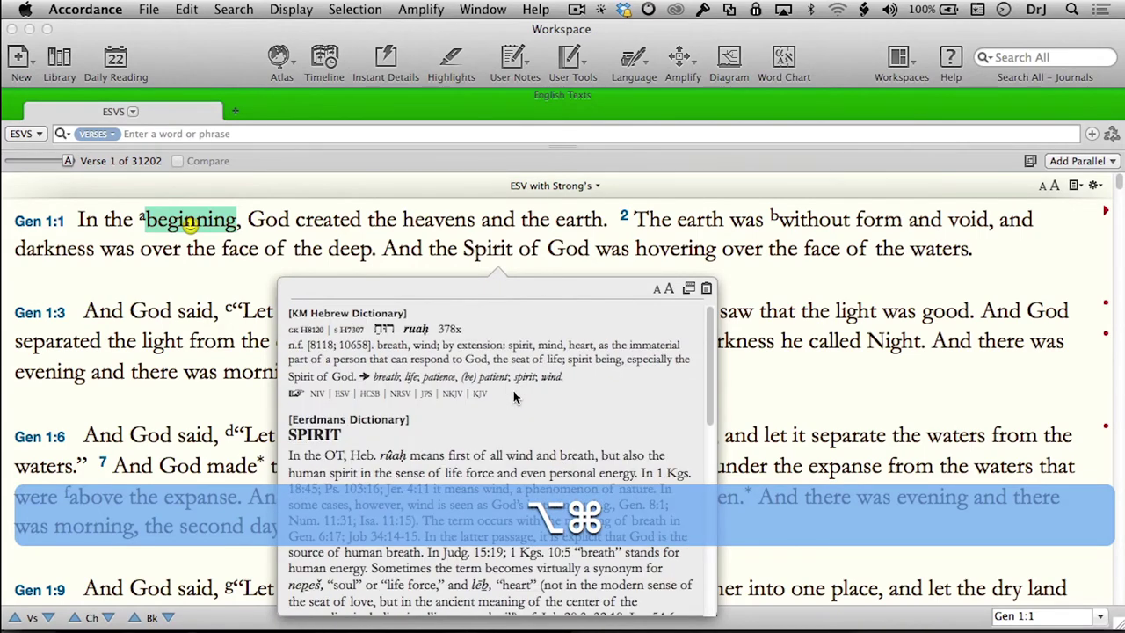
pyautogui.scroll(-6, 514, 397)
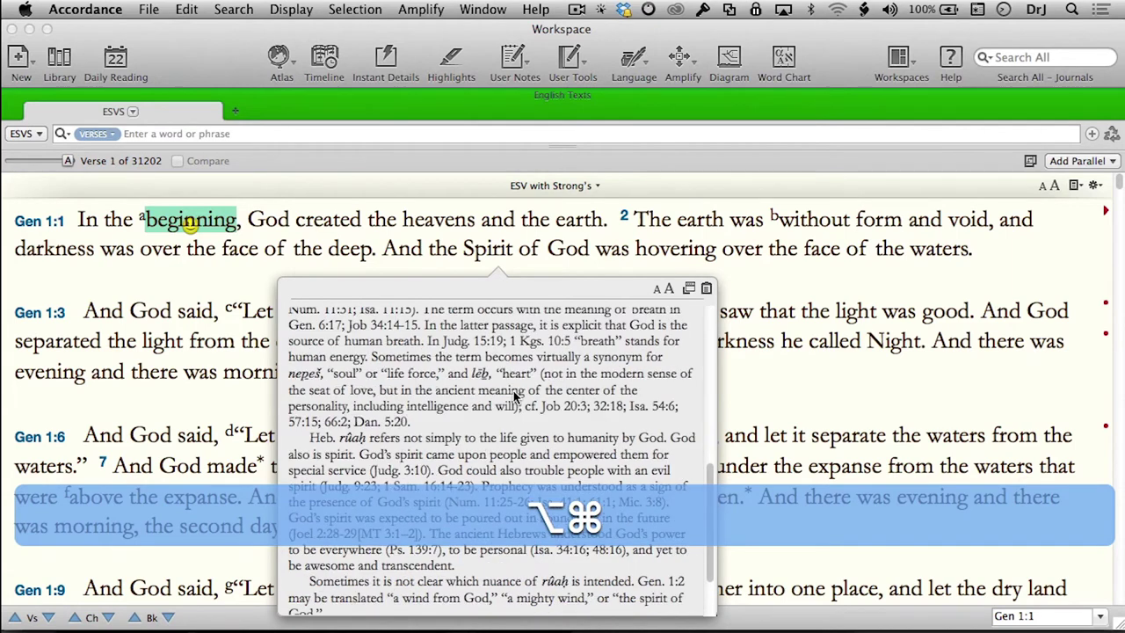
pyautogui.scroll(-2, 515, 397)
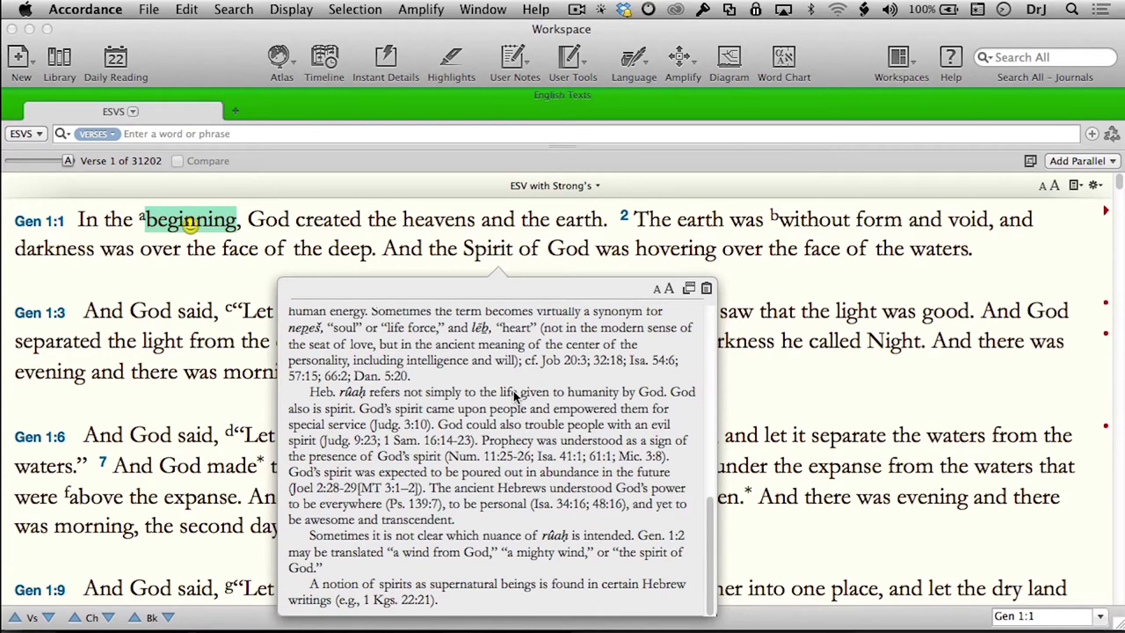
# Try detaching the "Spirit" popover and the Instant Details area as floating windows, and narrow the workspace window slightly.
pyautogui.click(690, 288)
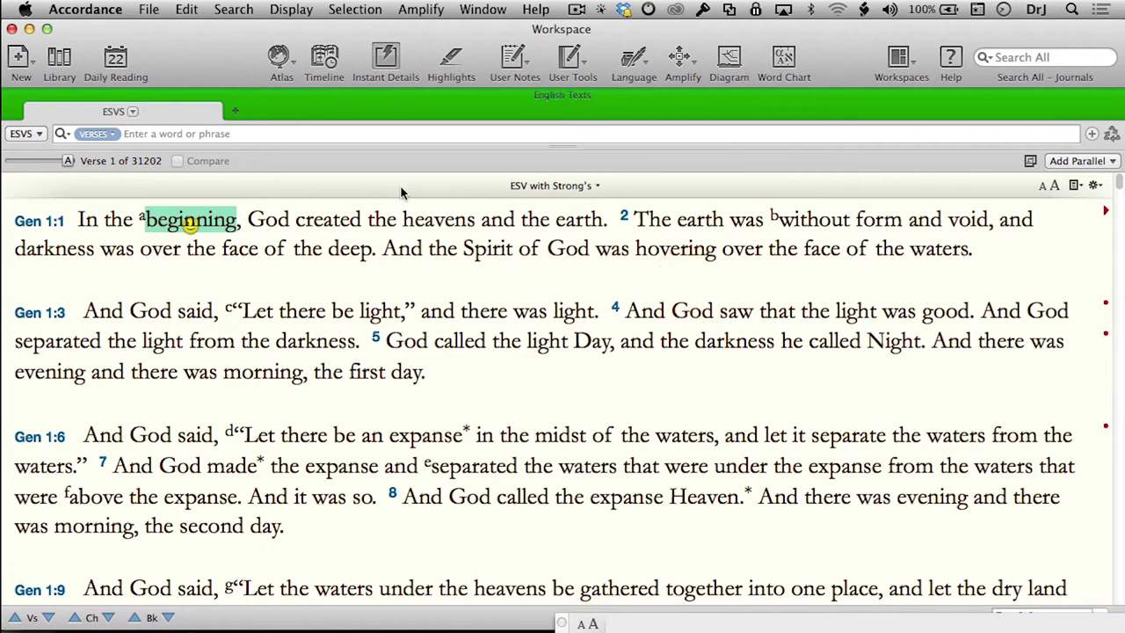
pyautogui.keyDown('alt'); pyautogui.keyDown('super'); pyautogui.click(490, 251); pyautogui.keyUp('super'); pyautogui.keyUp('alt')
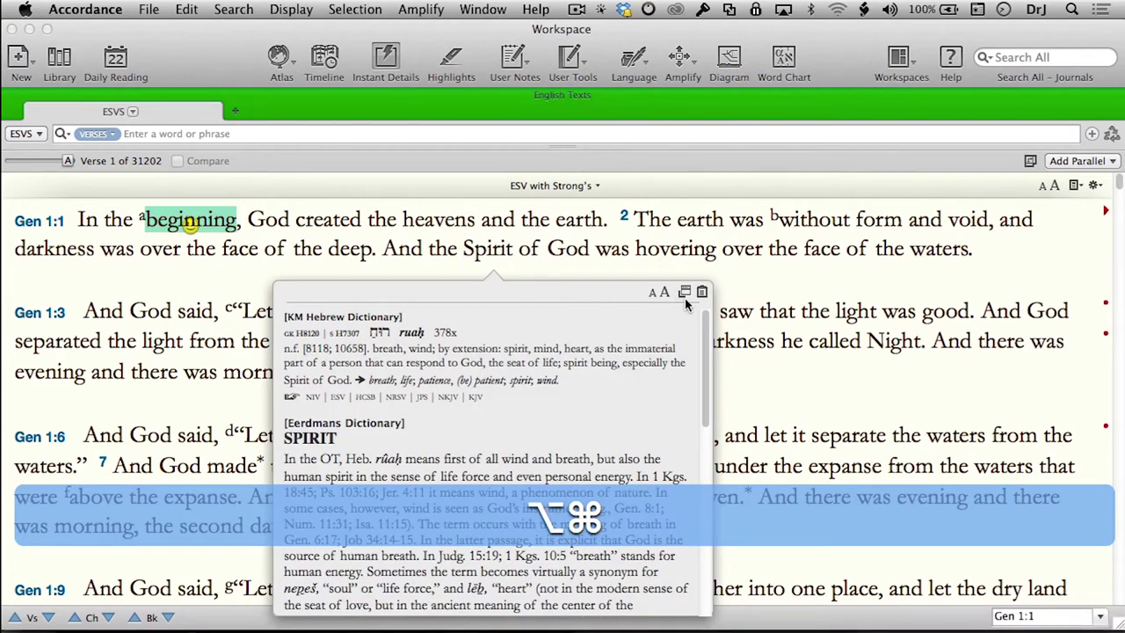
pyautogui.click(386, 58)
pyautogui.click(387, 58)
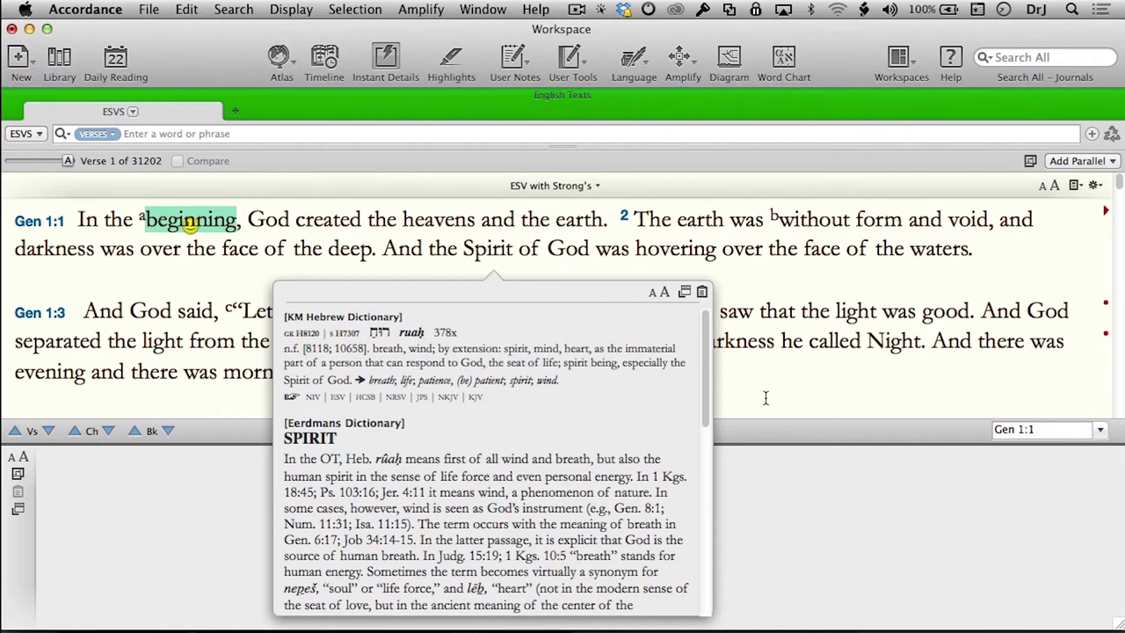
pyautogui.click(17, 510)
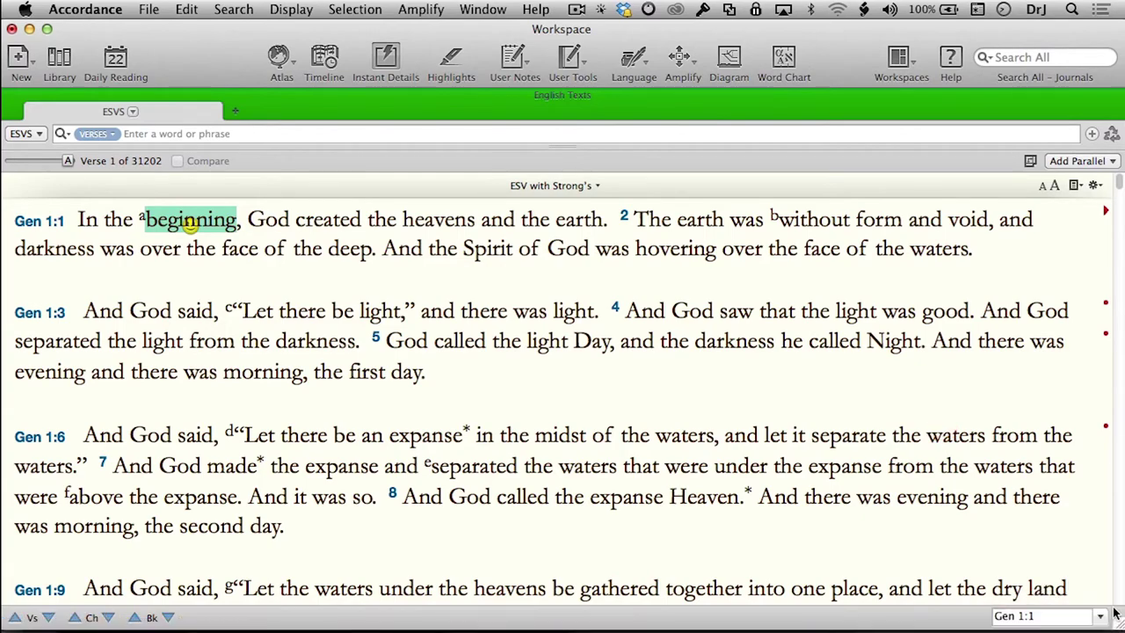
pyautogui.moveTo(1118, 621)
pyautogui.mouseDown()
pyautogui.moveTo(935, 466)
pyautogui.moveTo(1044, 603)
pyautogui.moveTo(1117, 621)
pyautogui.mouseUp()
pyautogui.click(569, 186)
# Detach Instant Details into a floating window, bring it over the Genesis text and enlarge it.
pyautogui.click(385, 62)
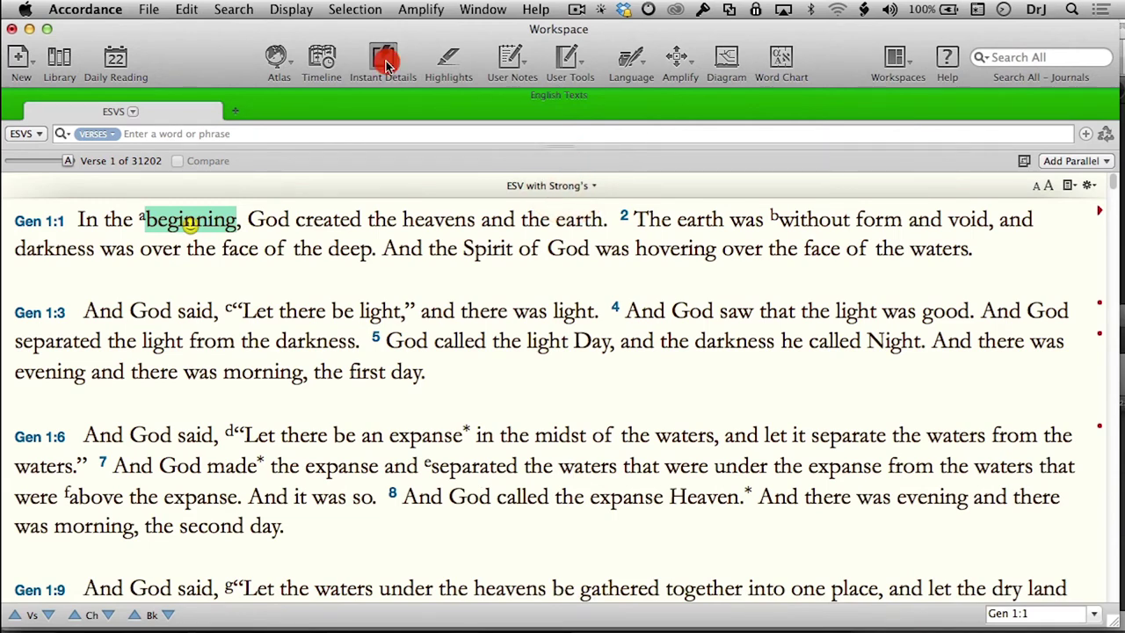
pyautogui.click(386, 62)
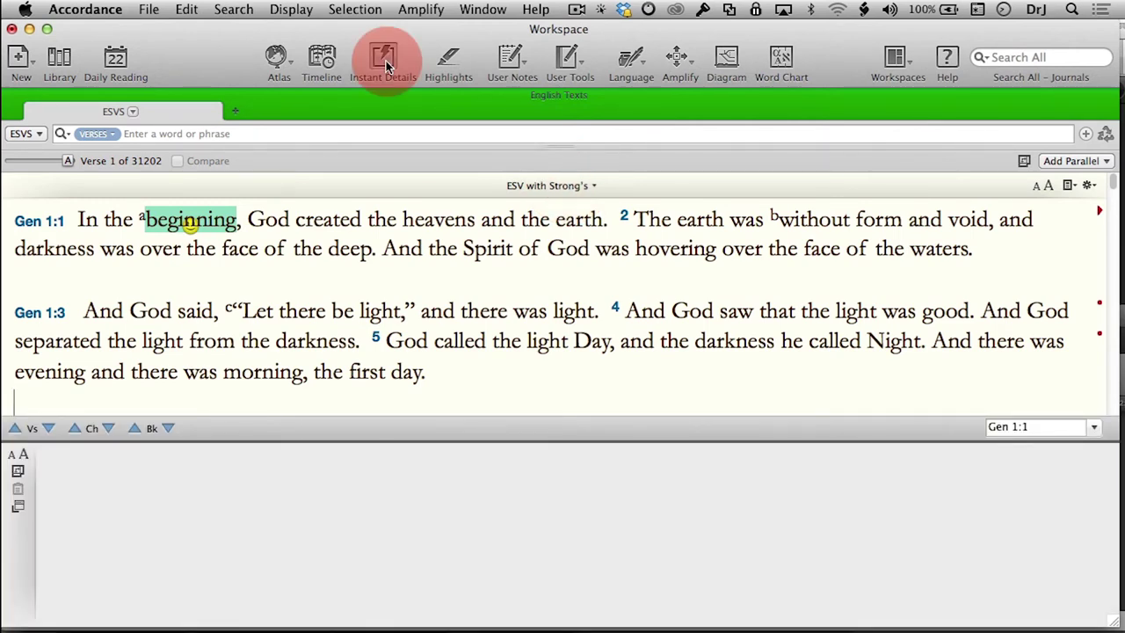
pyautogui.click(18, 506)
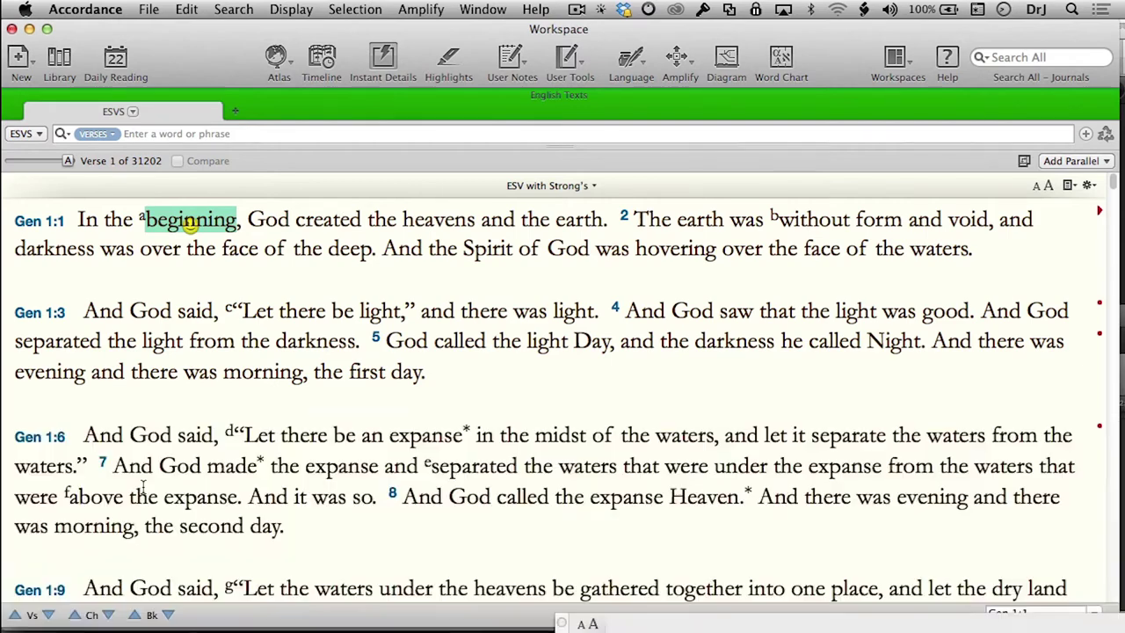
pyautogui.moveTo(562, 626)
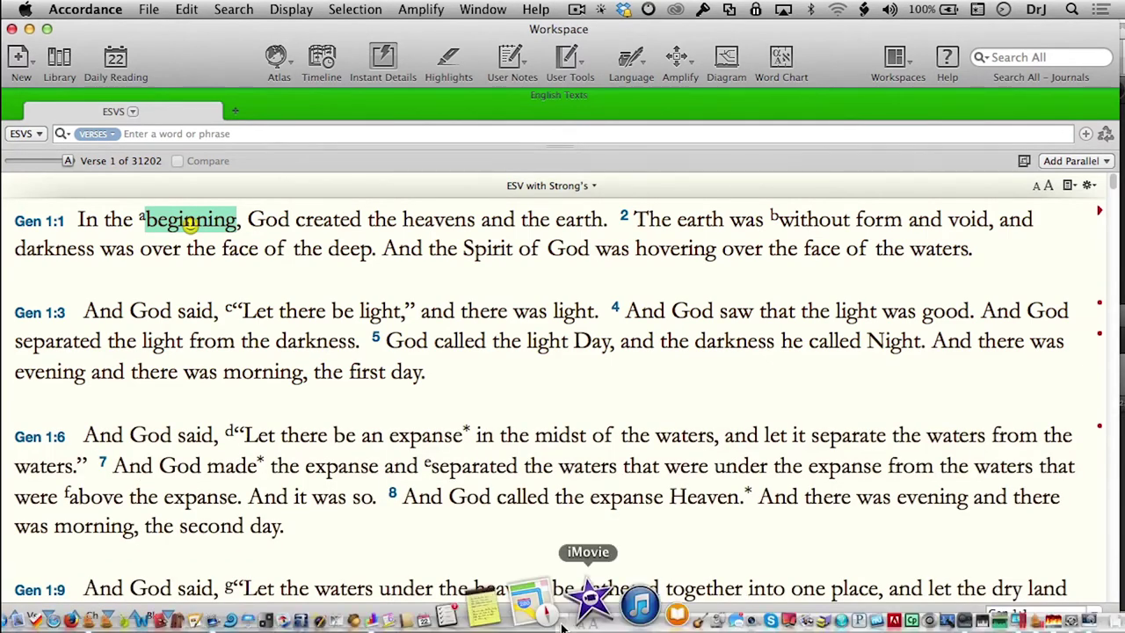
pyautogui.moveTo(561, 623); pyautogui.dragTo(187, 233)
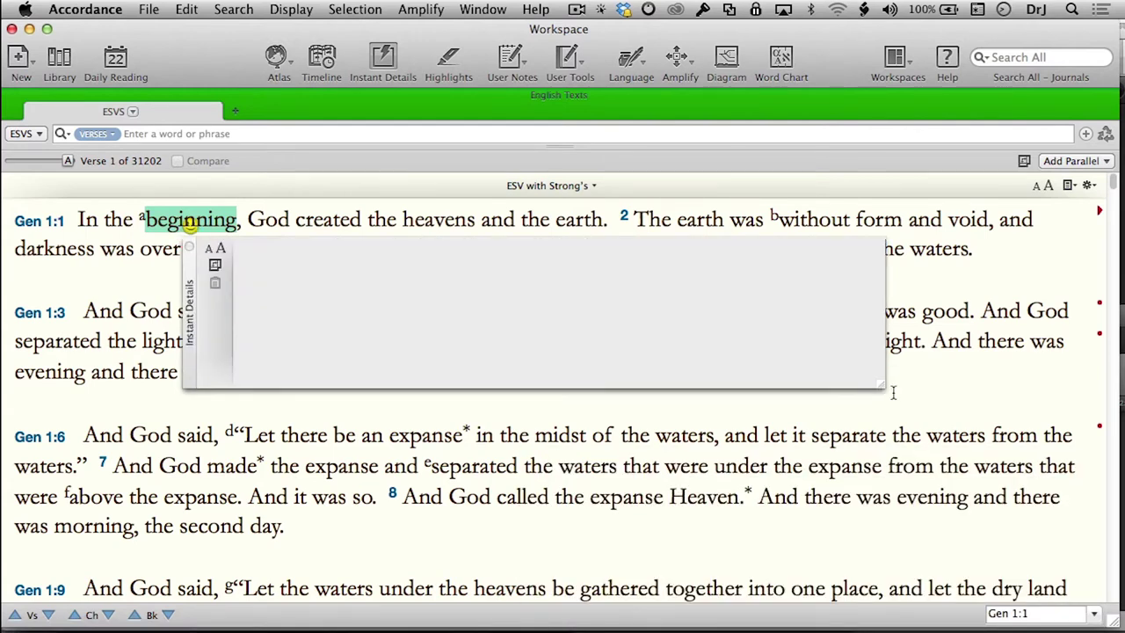
pyautogui.moveTo(883, 386); pyautogui.dragTo(1065, 567)
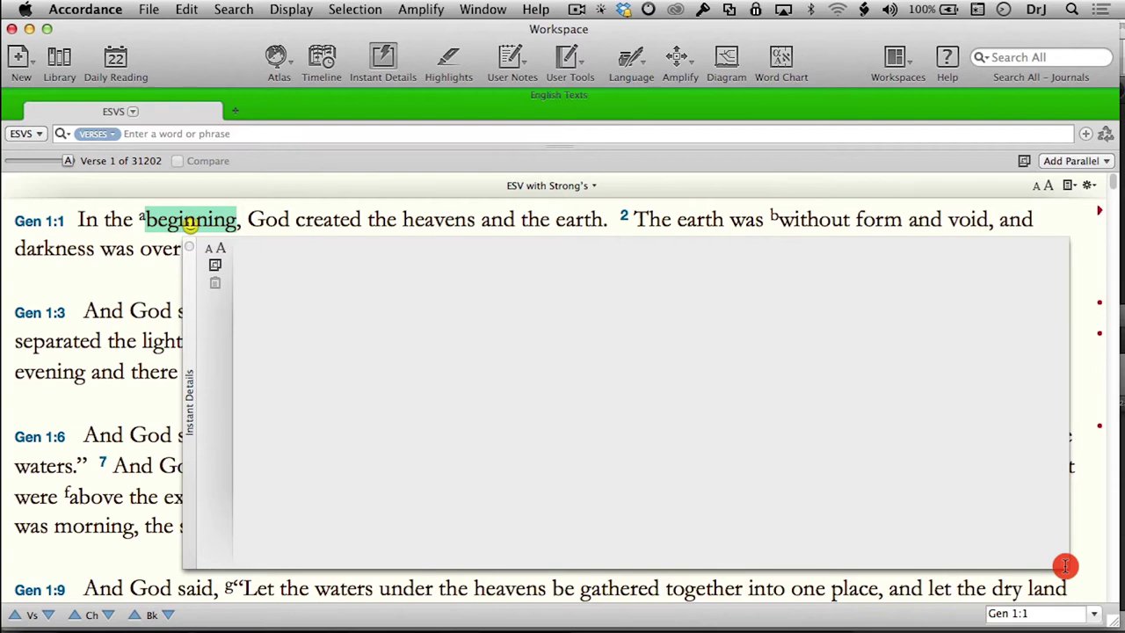
# Reposition the floating Instant Details window over the opening verses, keeping "waters" in Genesis 1:2 partly uncovered.
pyautogui.moveTo(191, 322); pyautogui.dragTo(136, 161)
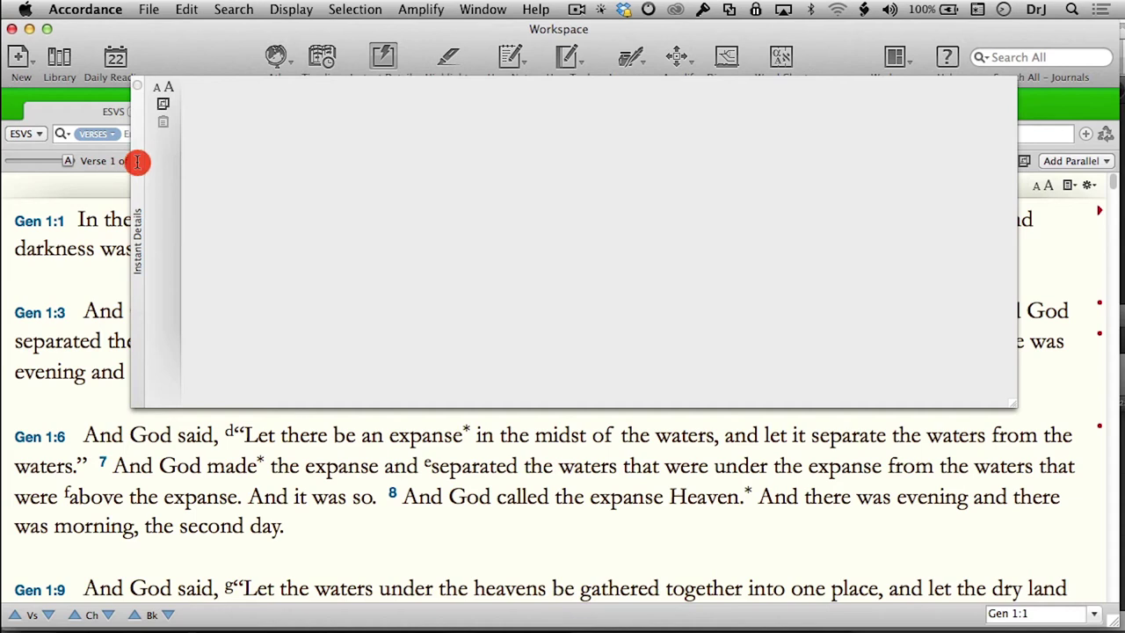
pyautogui.moveTo(137, 161); pyautogui.dragTo(1119, 165)
pyautogui.click(126, 213)
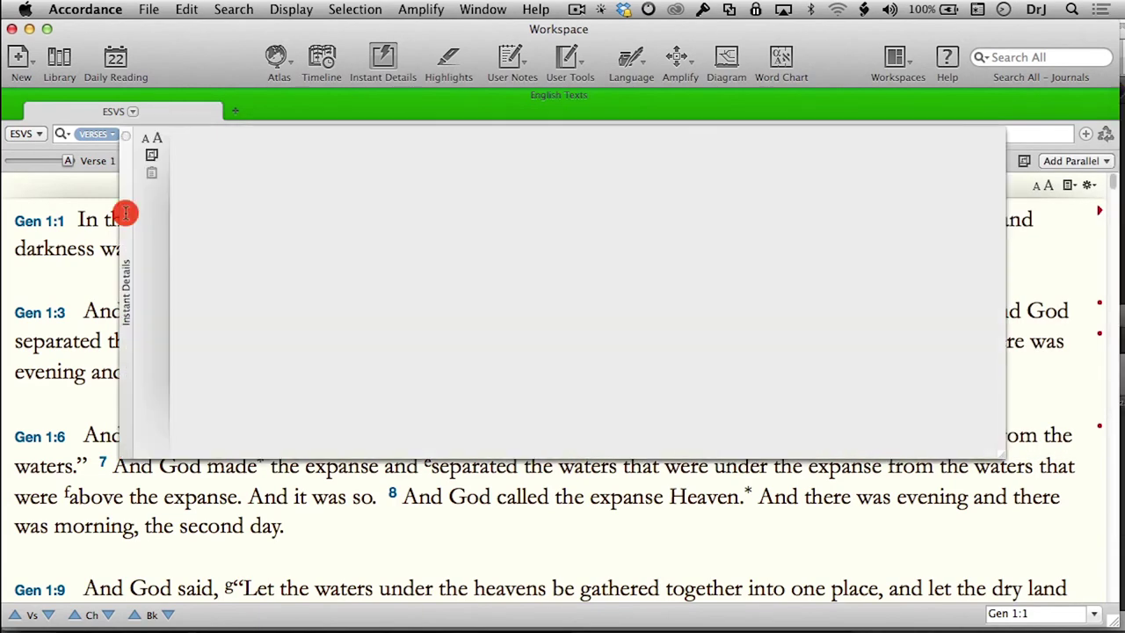
pyautogui.moveTo(127, 223); pyautogui.dragTo(51, 222)
pyautogui.moveTo(980, 479)
pyautogui.click(939, 473)
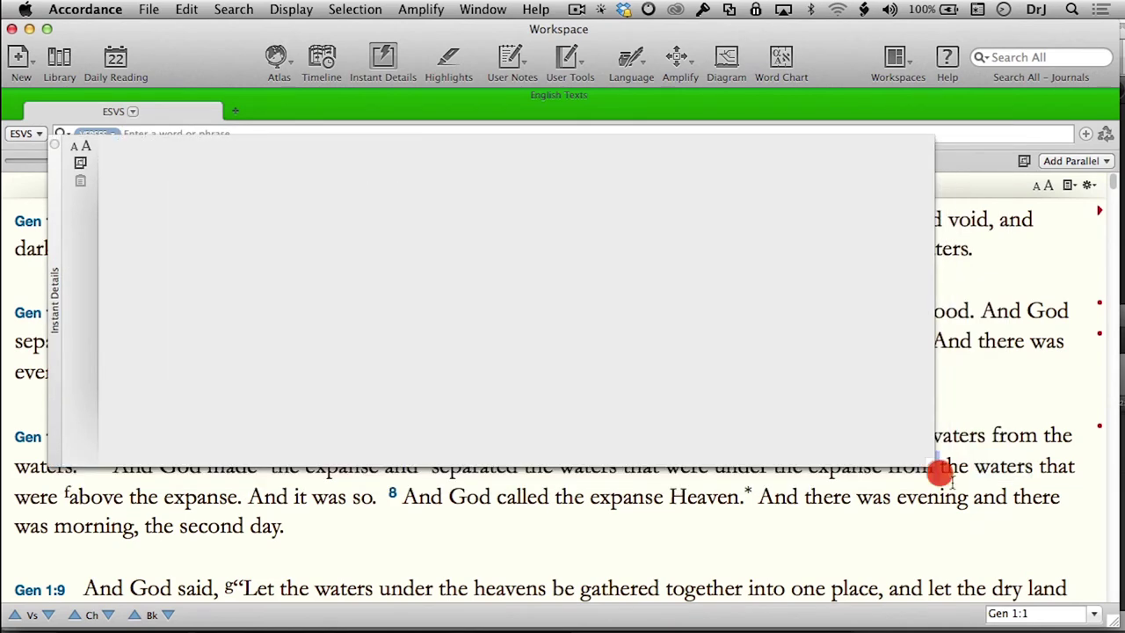
pyautogui.moveTo(940, 473); pyautogui.dragTo(945, 457)
pyautogui.moveTo(848, 436)
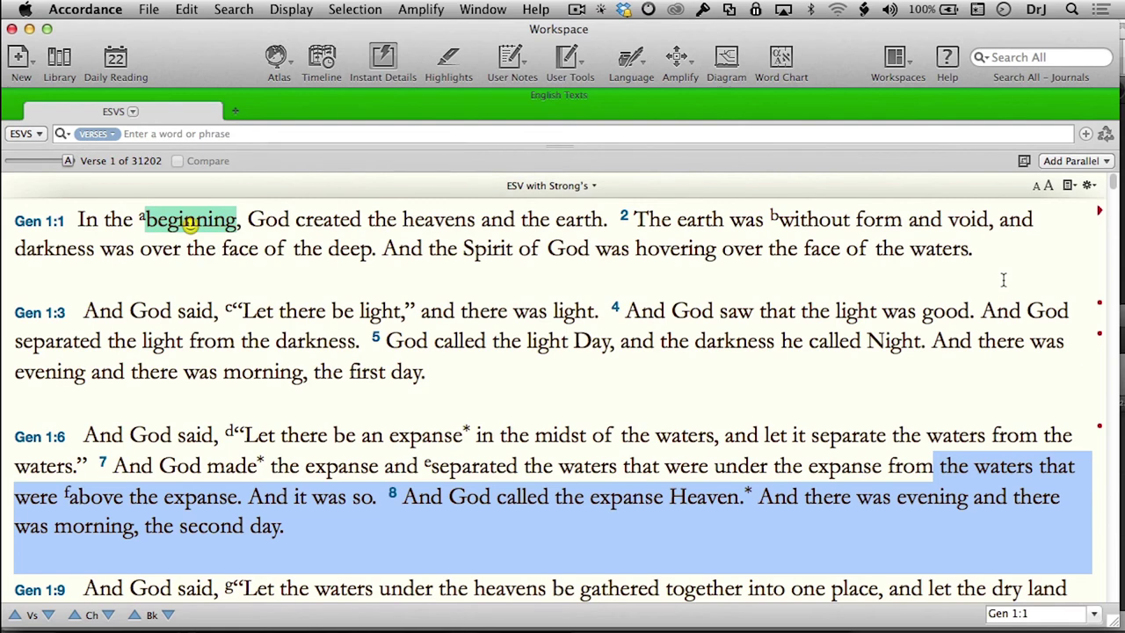
pyautogui.moveTo(952, 249)
# Examine the Instant Details preferences, including the font size choices and the option to fade automatically when floating.
pyautogui.click(88, 9)
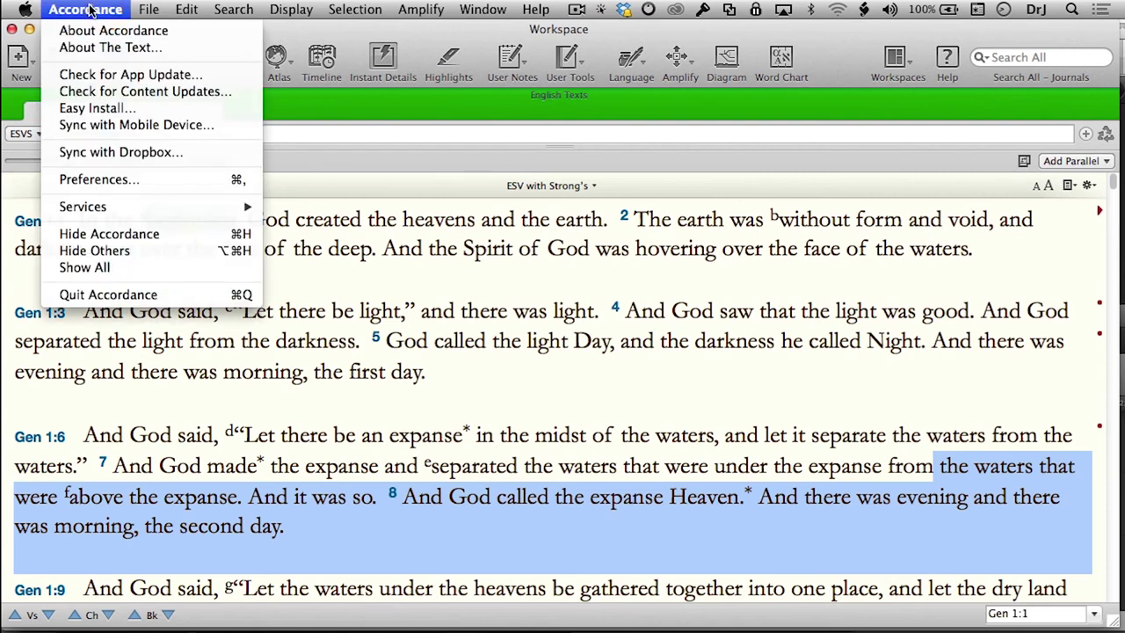
pyautogui.click(136, 183)
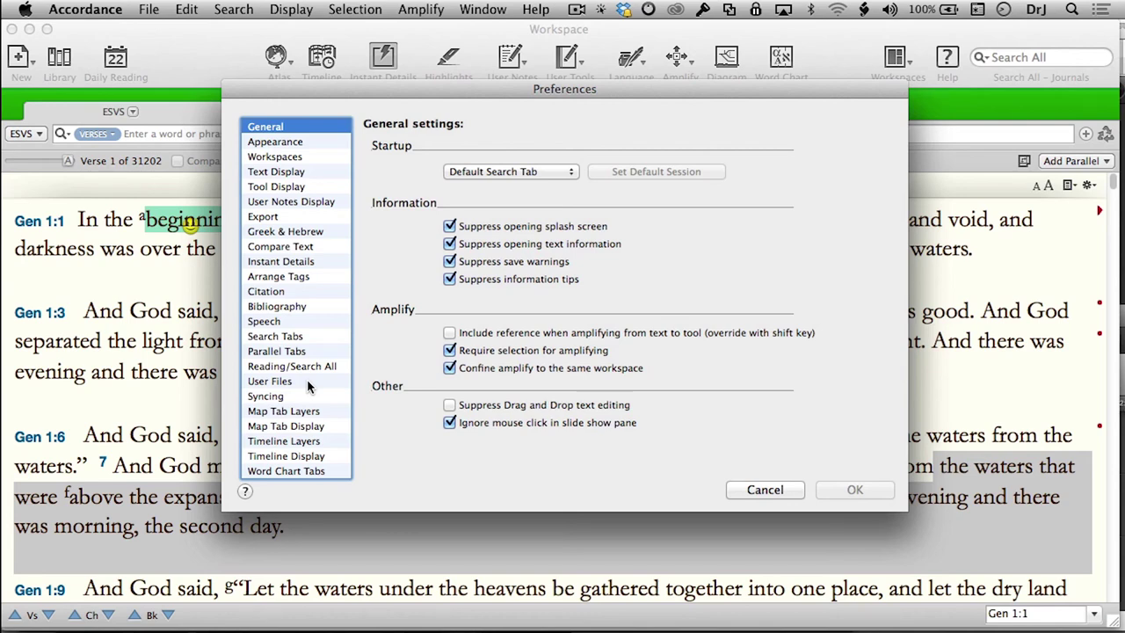
pyautogui.click(295, 262)
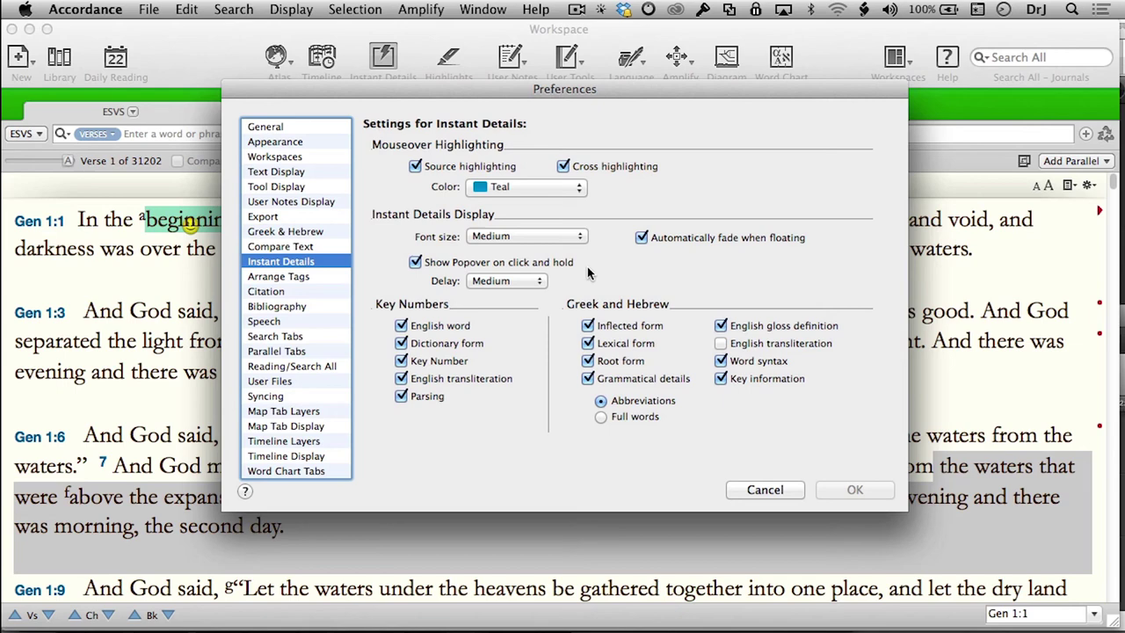
pyautogui.click(571, 237)
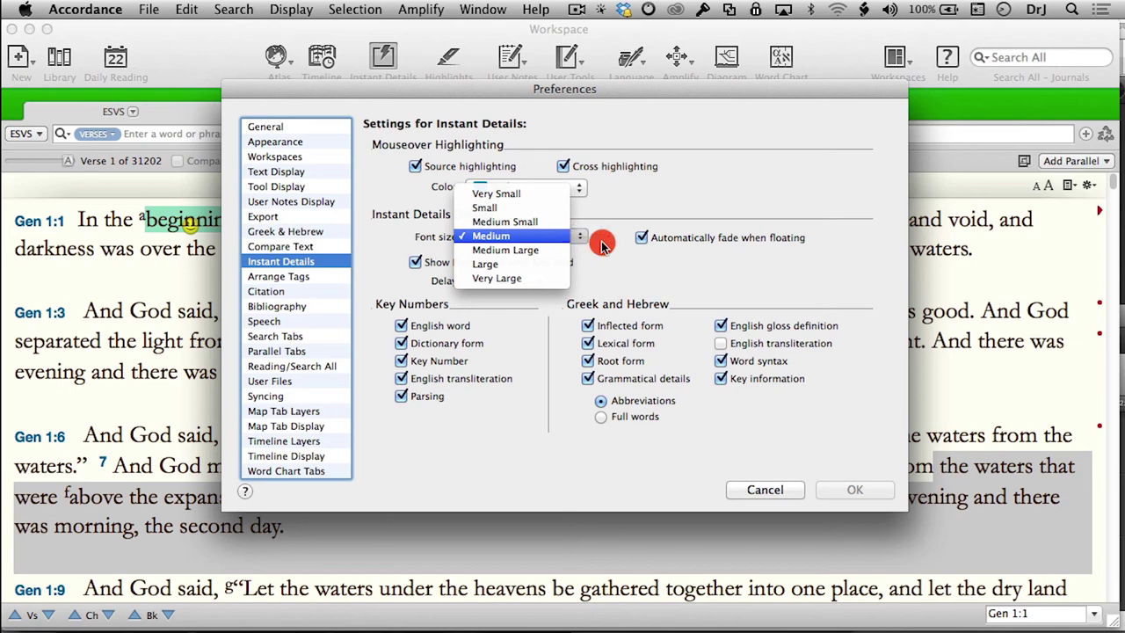
pyautogui.click(602, 245)
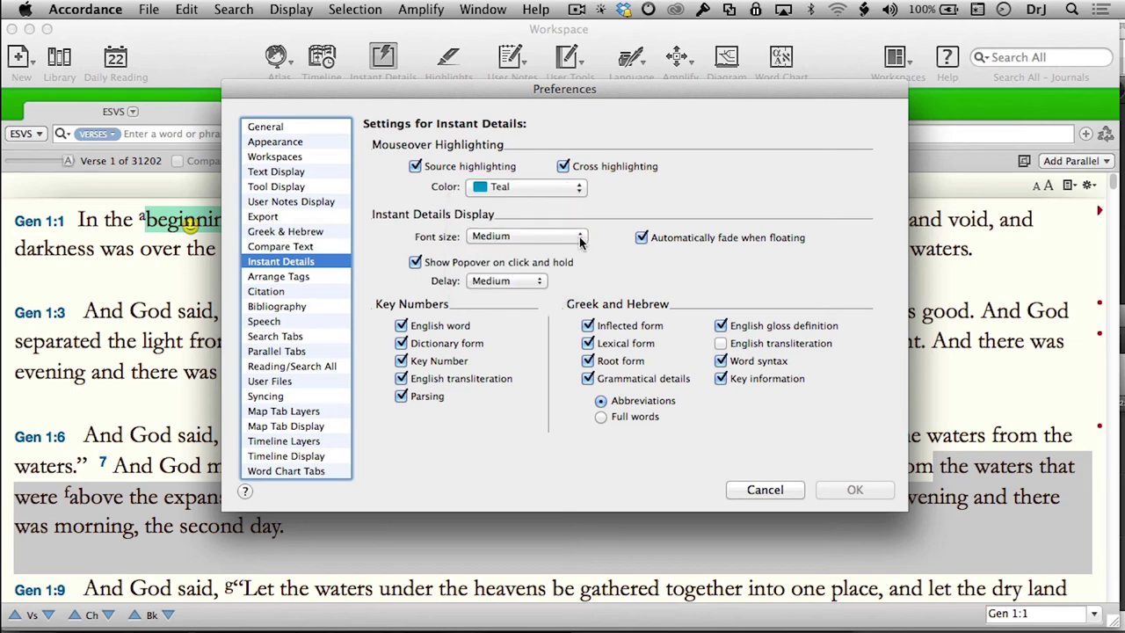
pyautogui.click(641, 238)
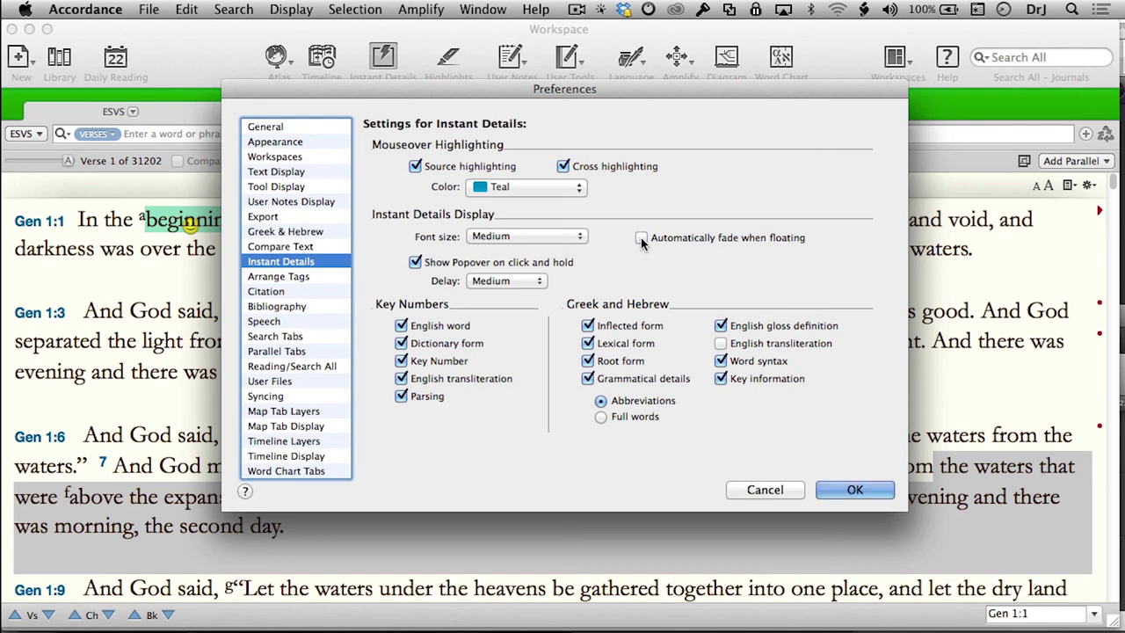
pyautogui.click(641, 237)
pyautogui.click(855, 492)
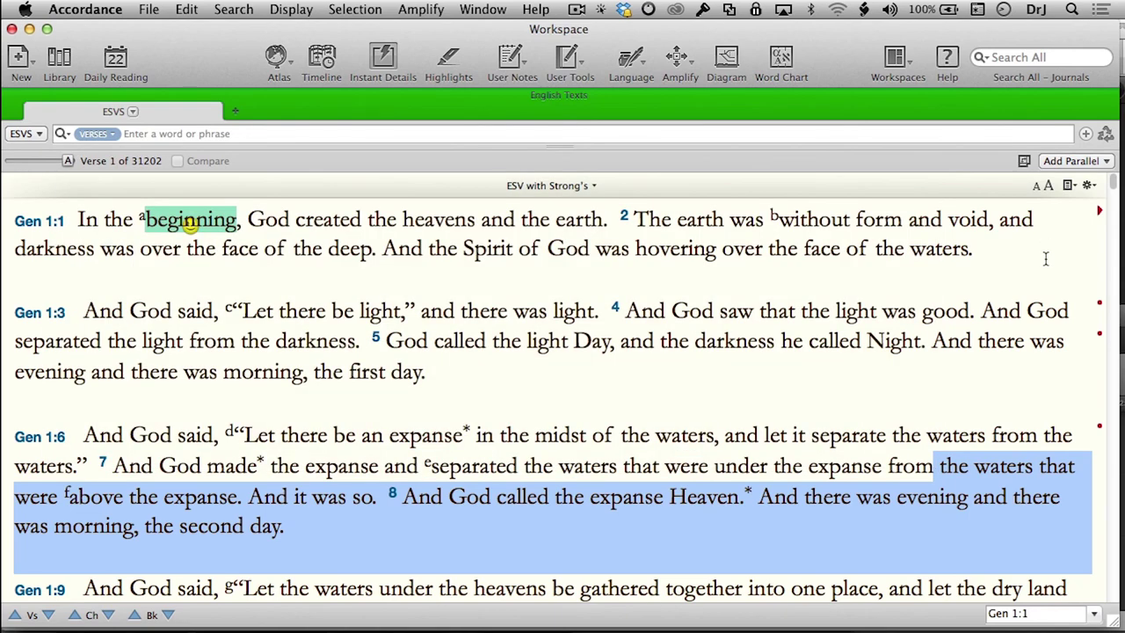
# View the word information for "waters" in Genesis 1:2 in the floating Instant Details window.
pyautogui.moveTo(951, 252)
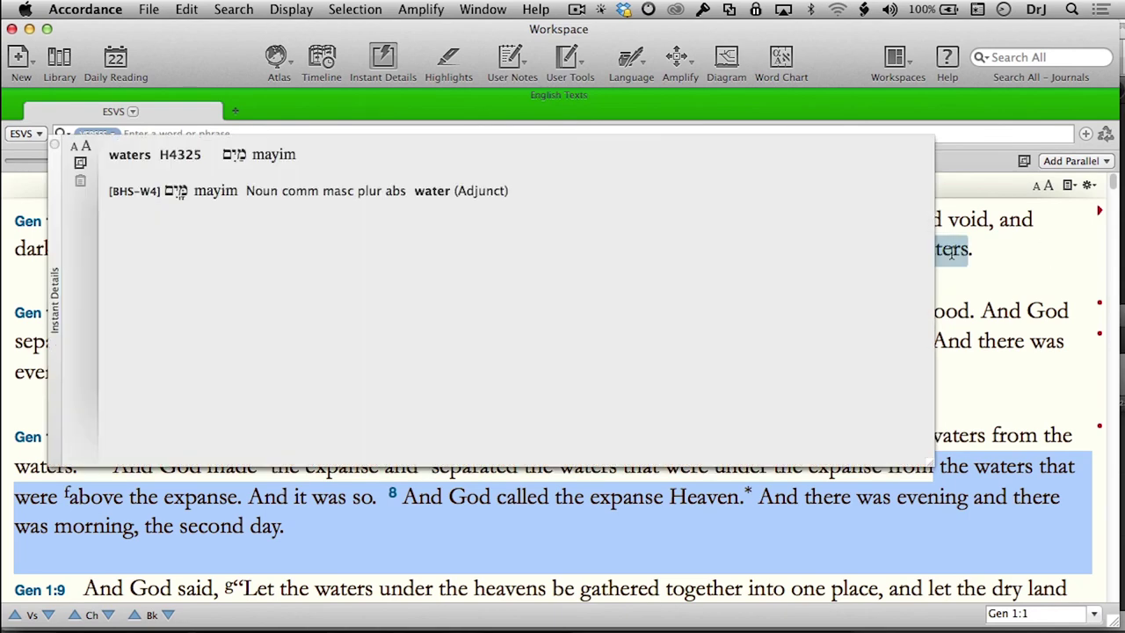
pyautogui.press('super')
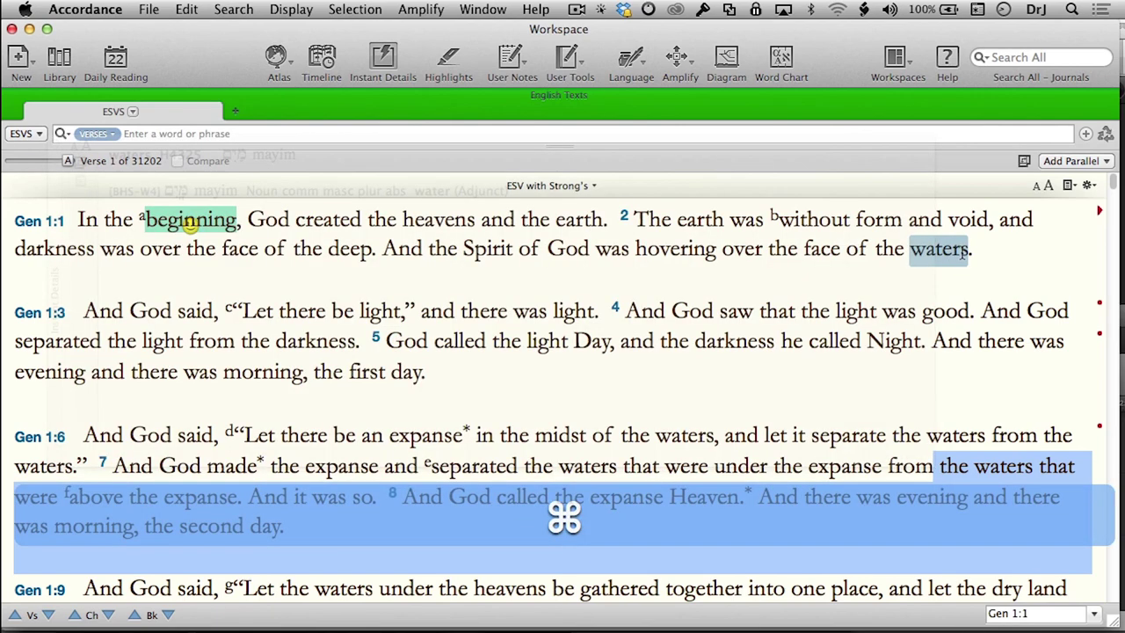
# Copy the Instant Details word information for "God" (H0430) and paste it into a new blank document in Pages.
pyautogui.press('alt+super')
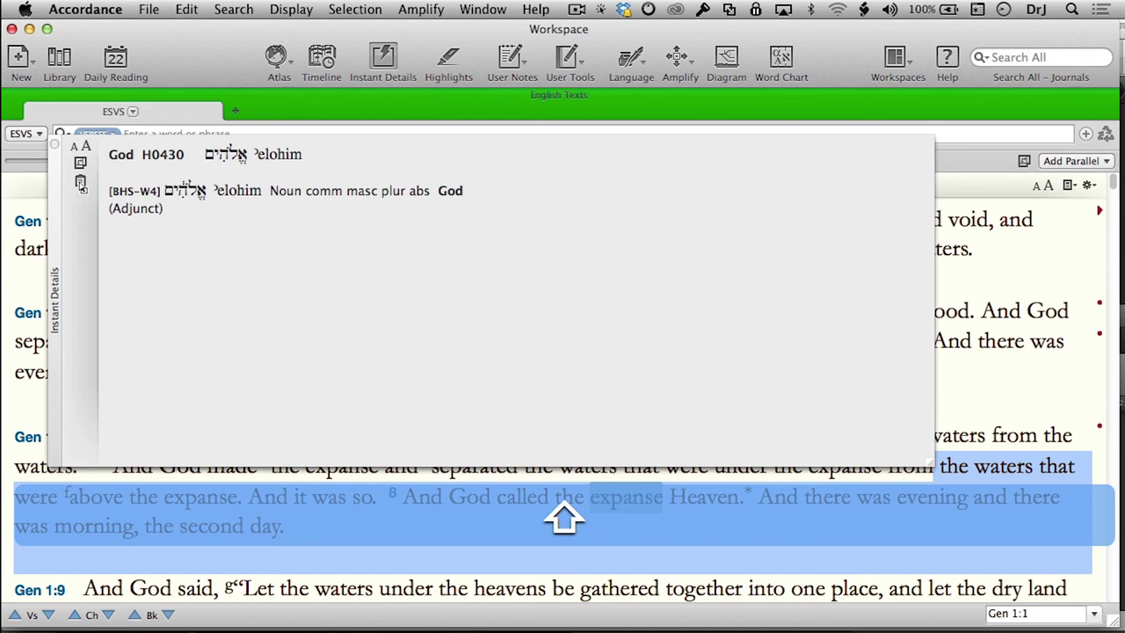
pyautogui.click(80, 183)
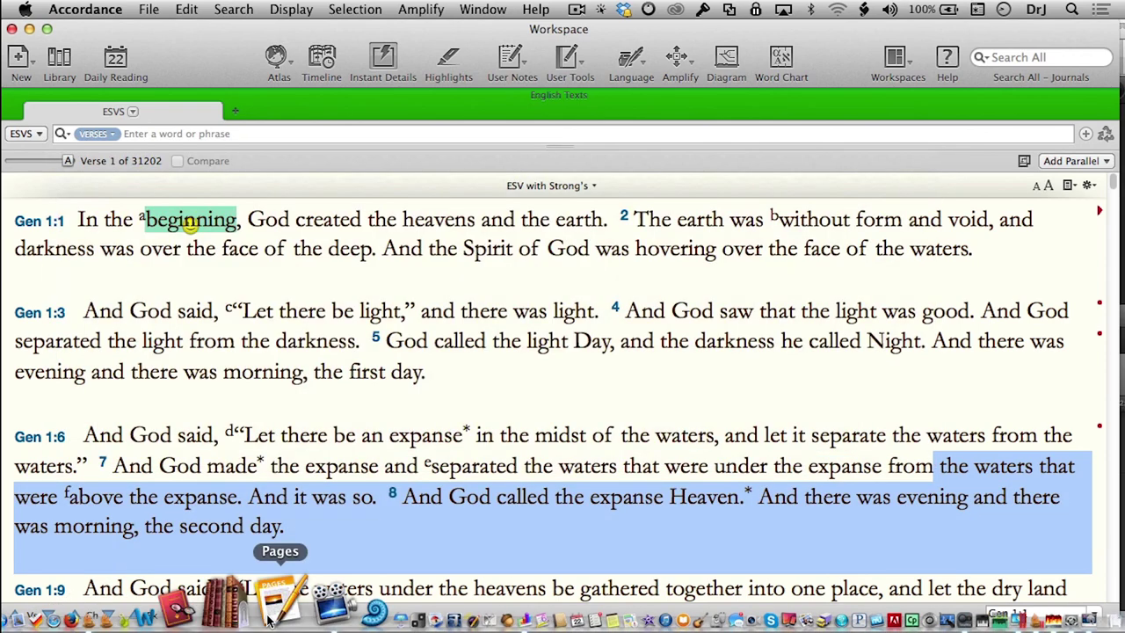
pyautogui.click(270, 618)
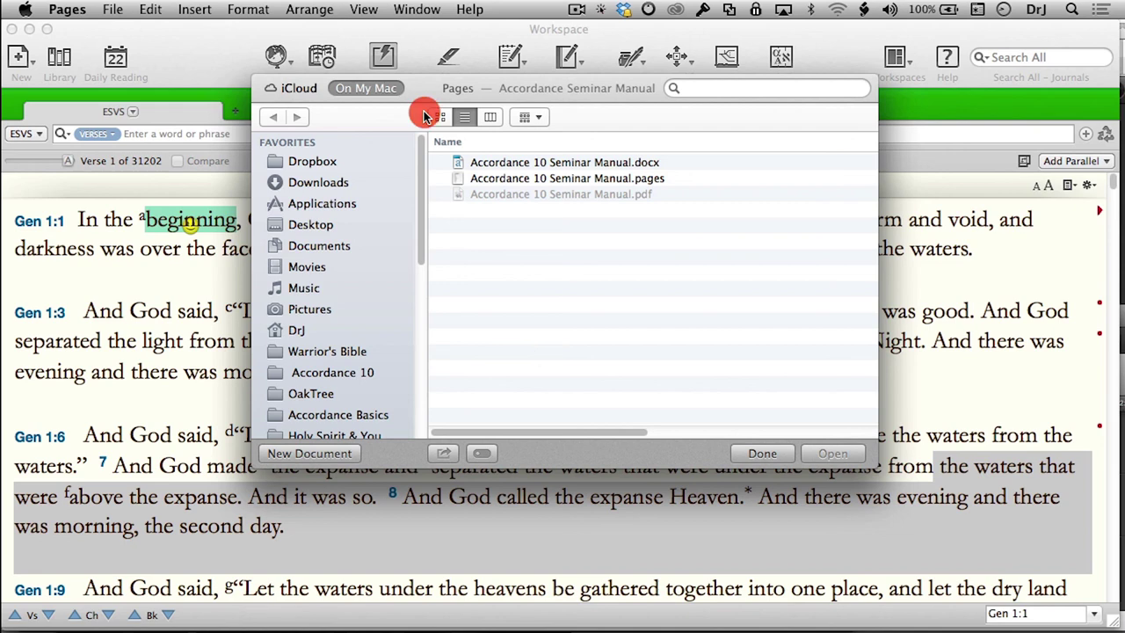
pyautogui.click(338, 453)
pyautogui.click(381, 198)
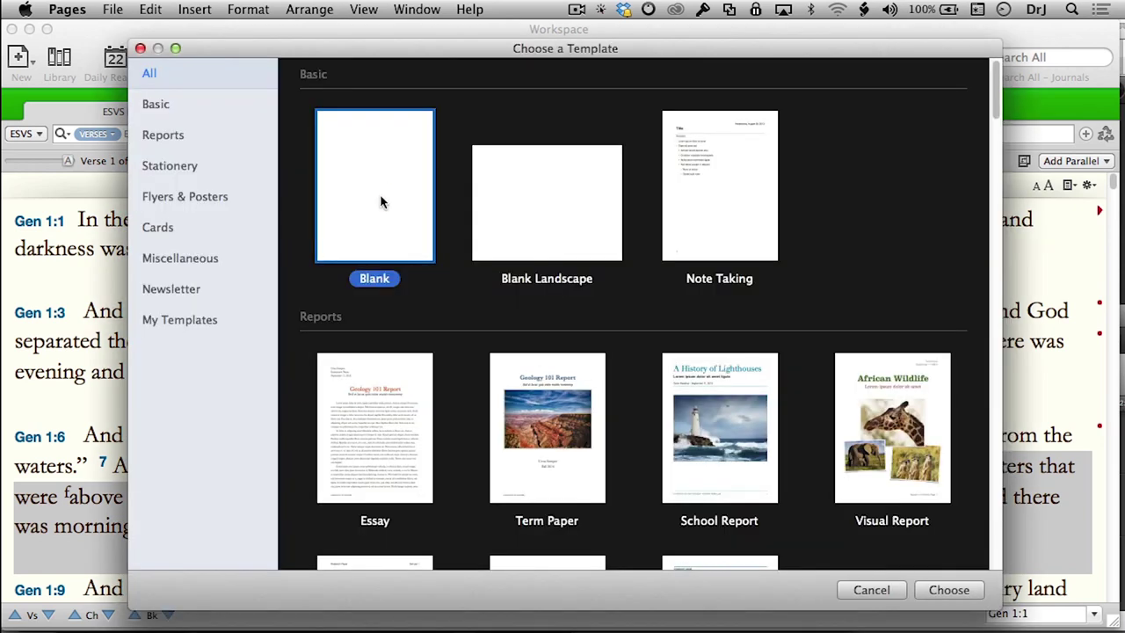
pyautogui.doubleClick(380, 200)
pyautogui.press('super+v')
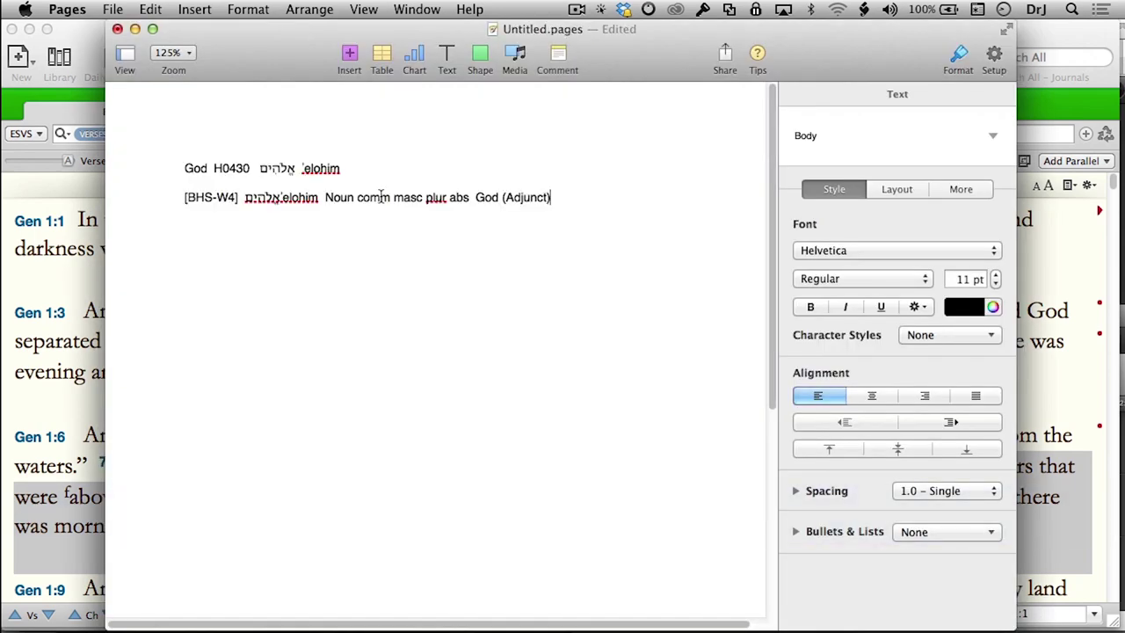
# Switch back to Accordance, turn off Instant Details and show the Library beside the Genesis text.
pyautogui.press('super+Tab')
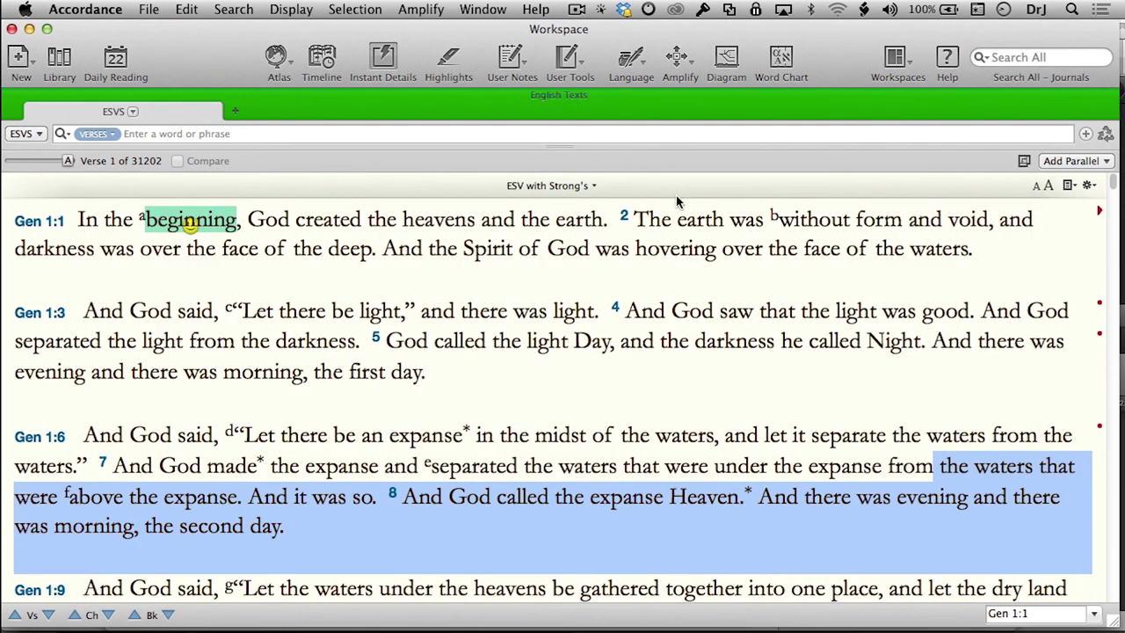
pyautogui.click(385, 58)
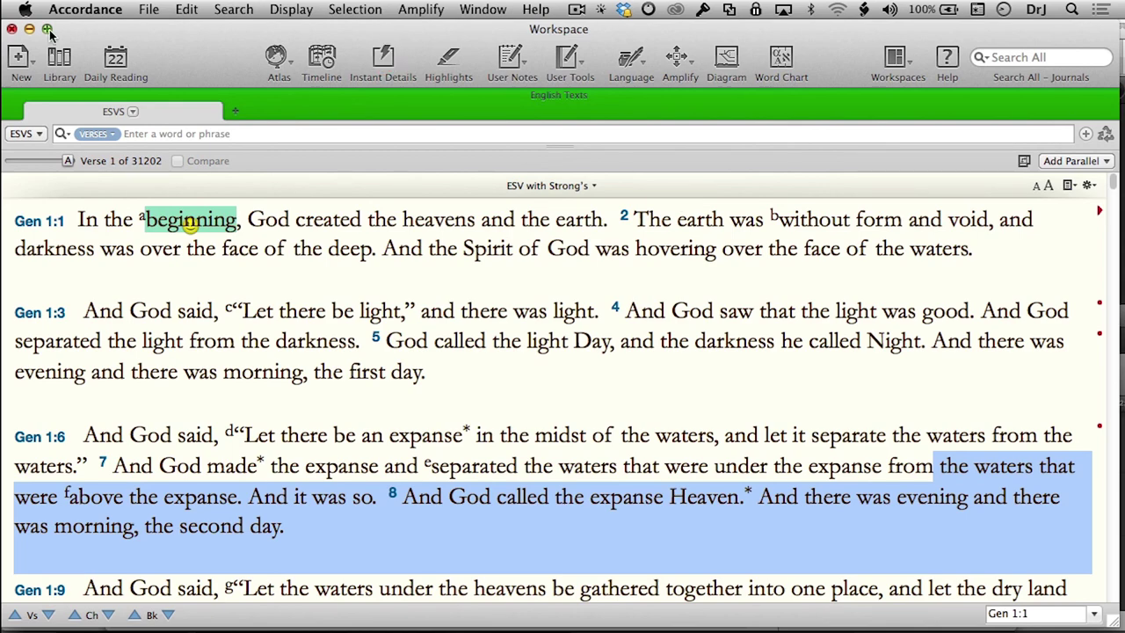
pyautogui.click(63, 63)
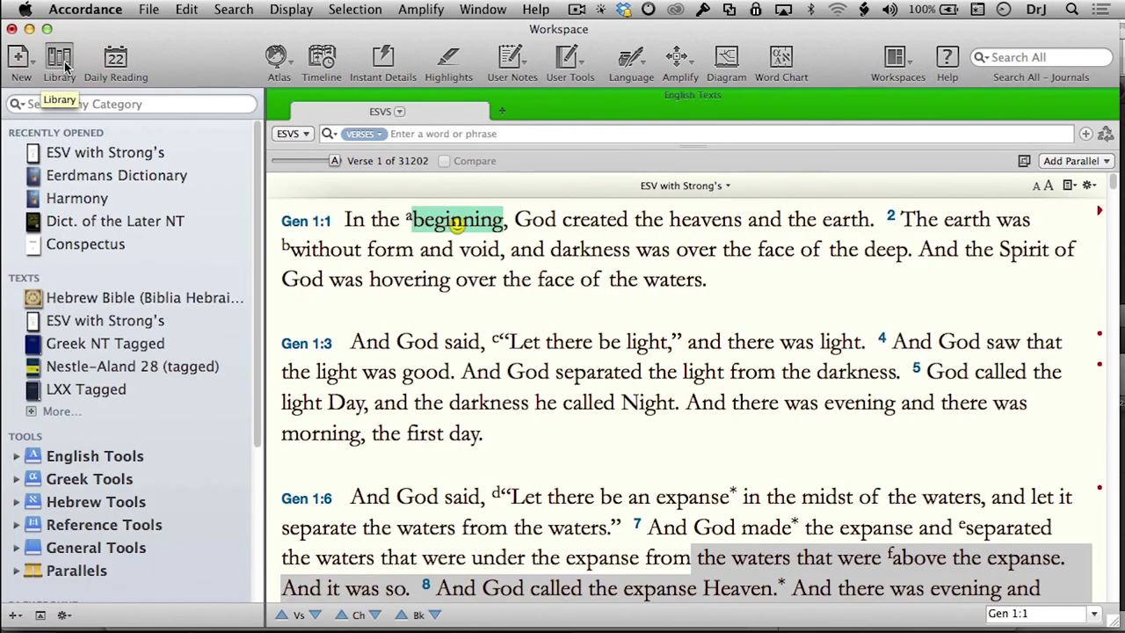